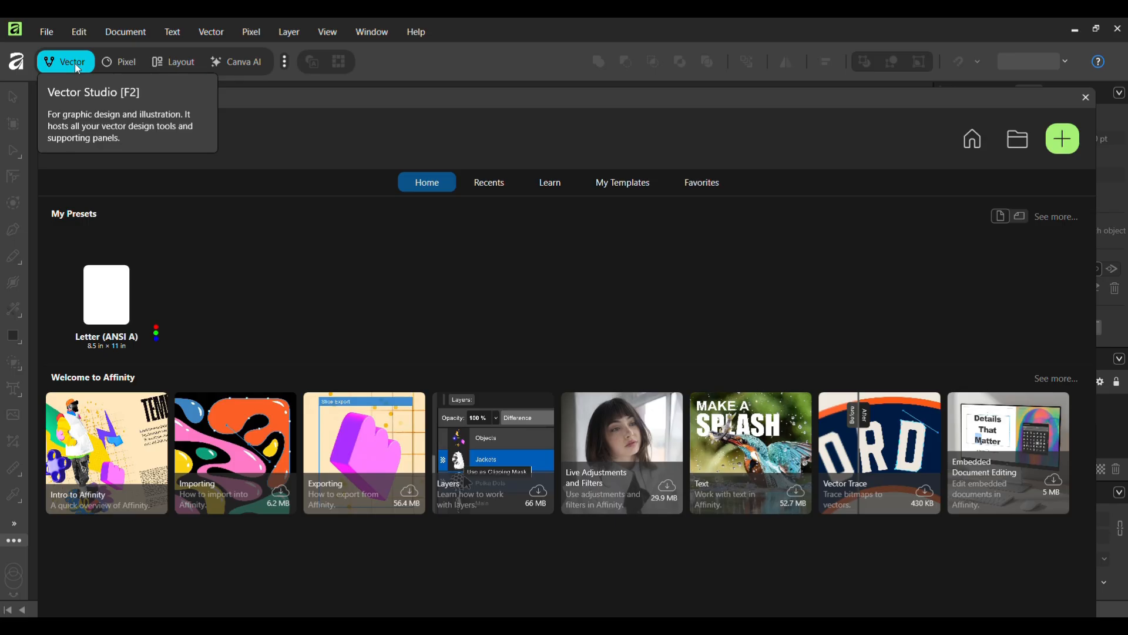
- View the Pixel, Layout and Canva AI studios one after another
{"action": "left_click", "coordinate": [130, 62]}
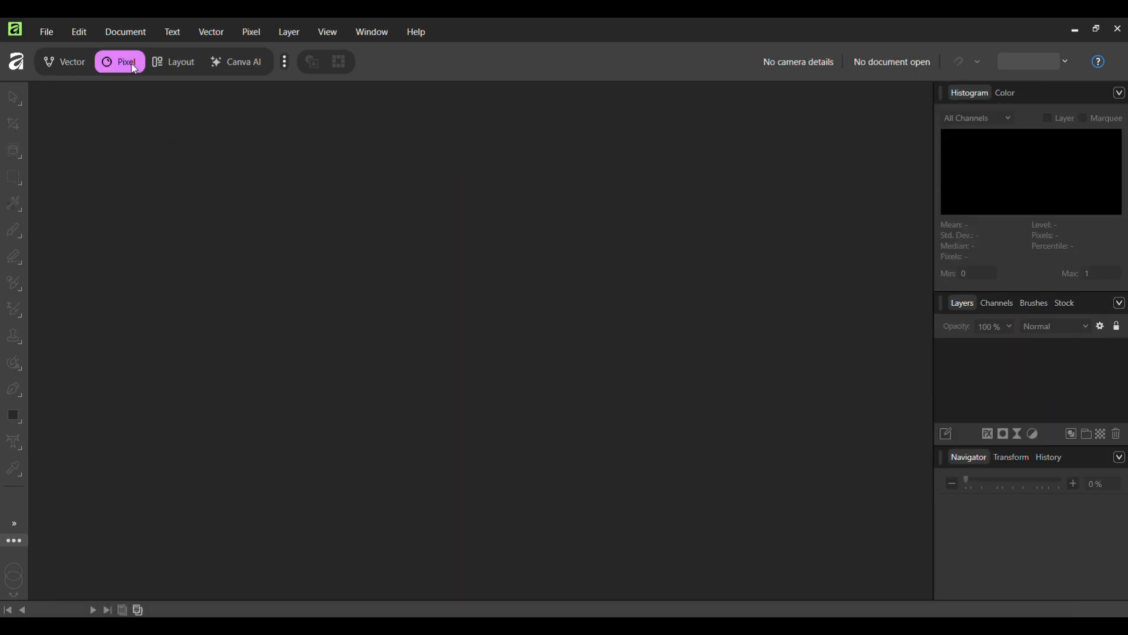
{"action": "left_click", "coordinate": [176, 64]}
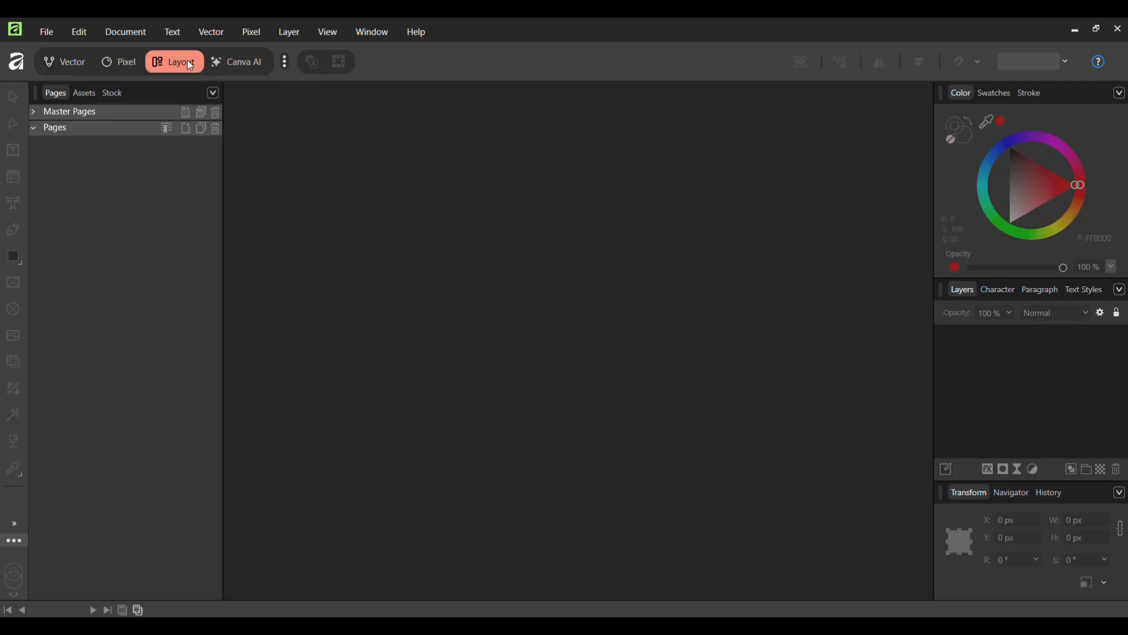
{"action": "left_click", "coordinate": [246, 65]}
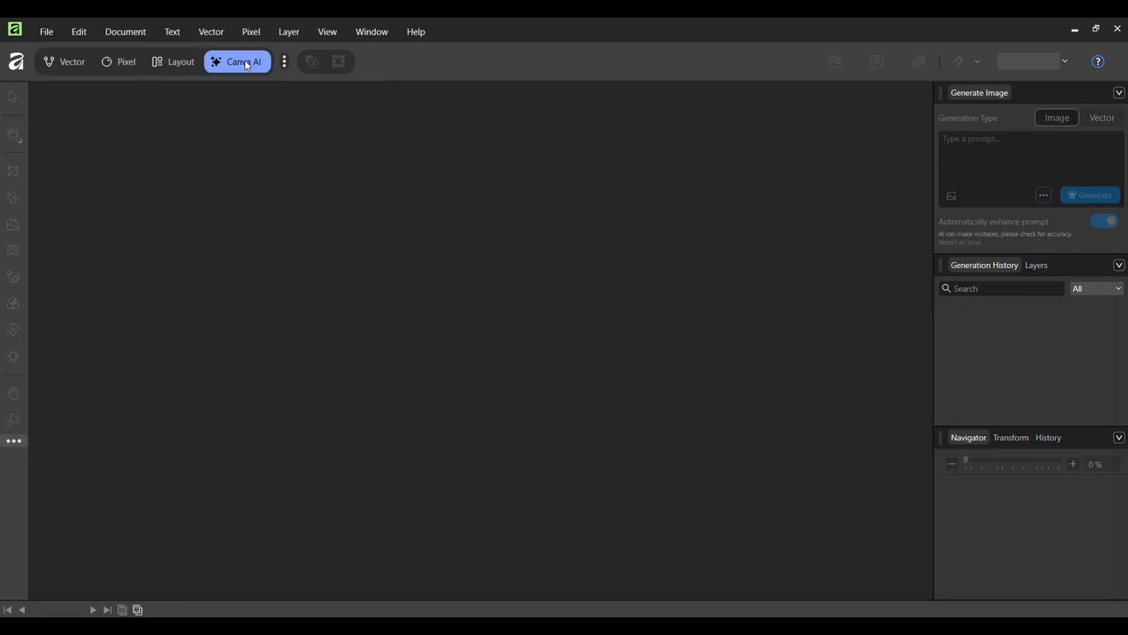
- Return to the Vector studio and open the new document setup
{"action": "left_click", "coordinate": [76, 70]}
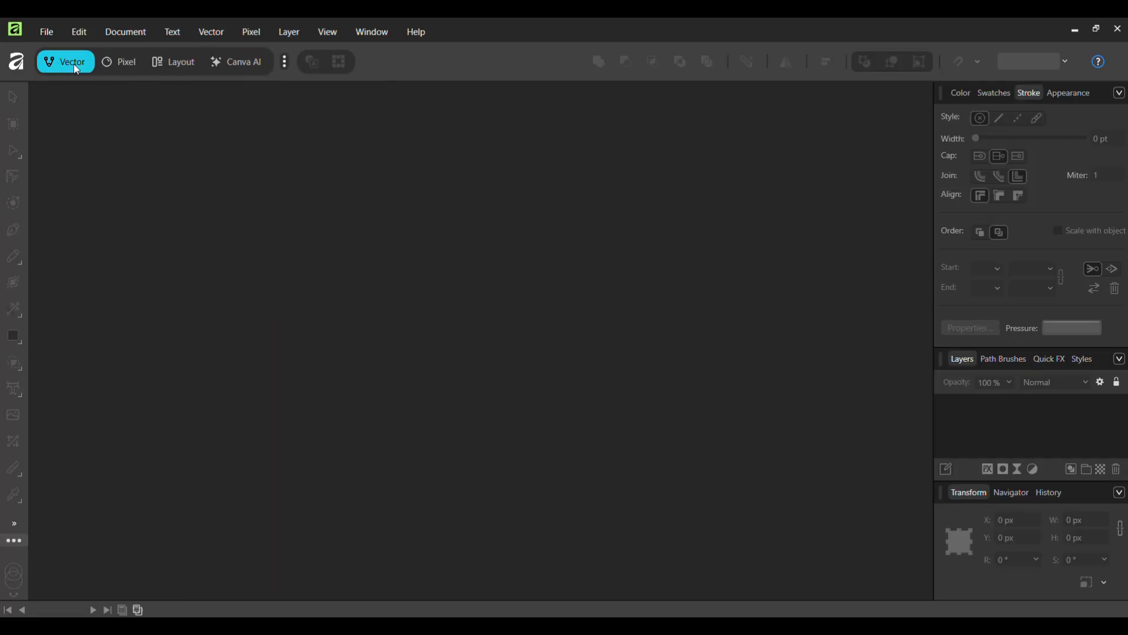
{"action": "left_click", "coordinate": [55, 34]}
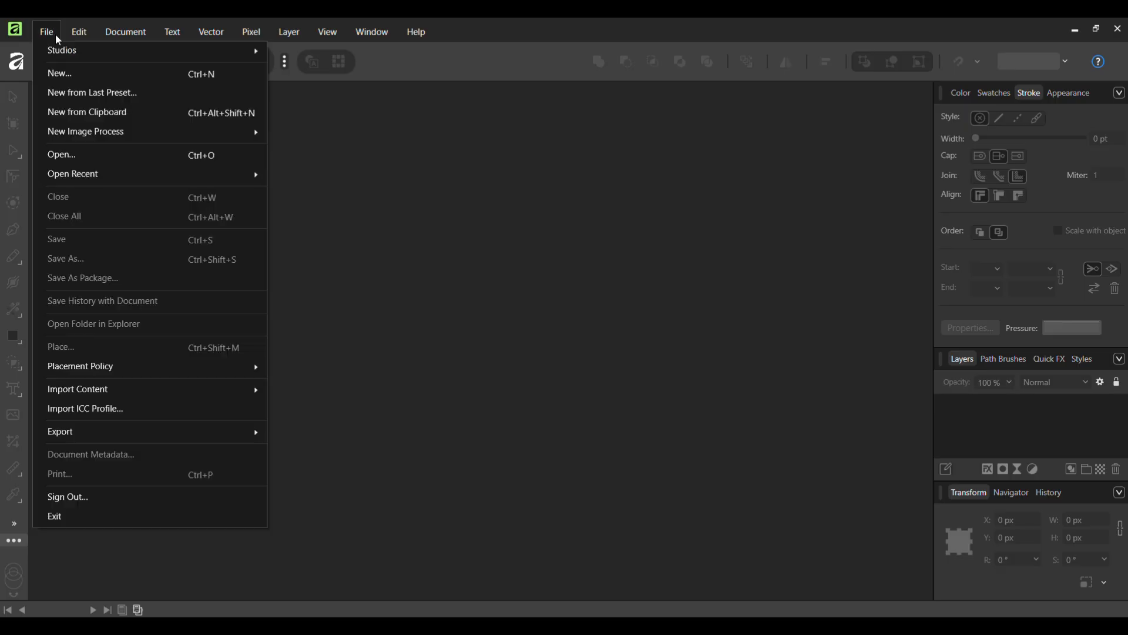
{"action": "left_click", "coordinate": [68, 74]}
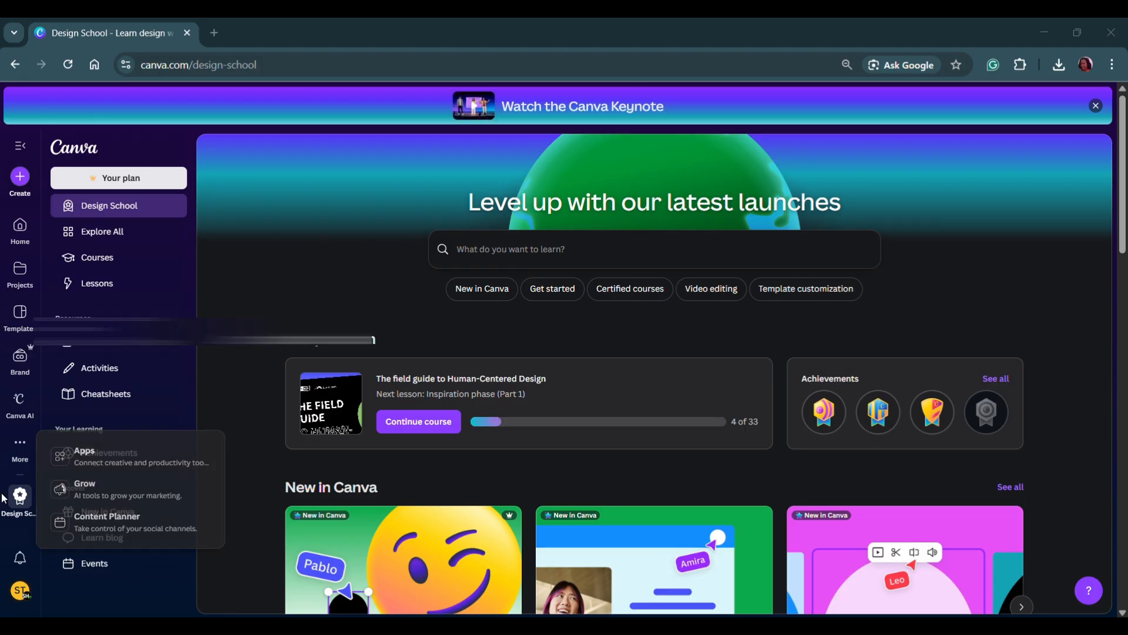
- Switch to the Canva website in the browser and open Affinity from the account's advanced tools
{"action": "left_click", "coordinate": [20, 591]}
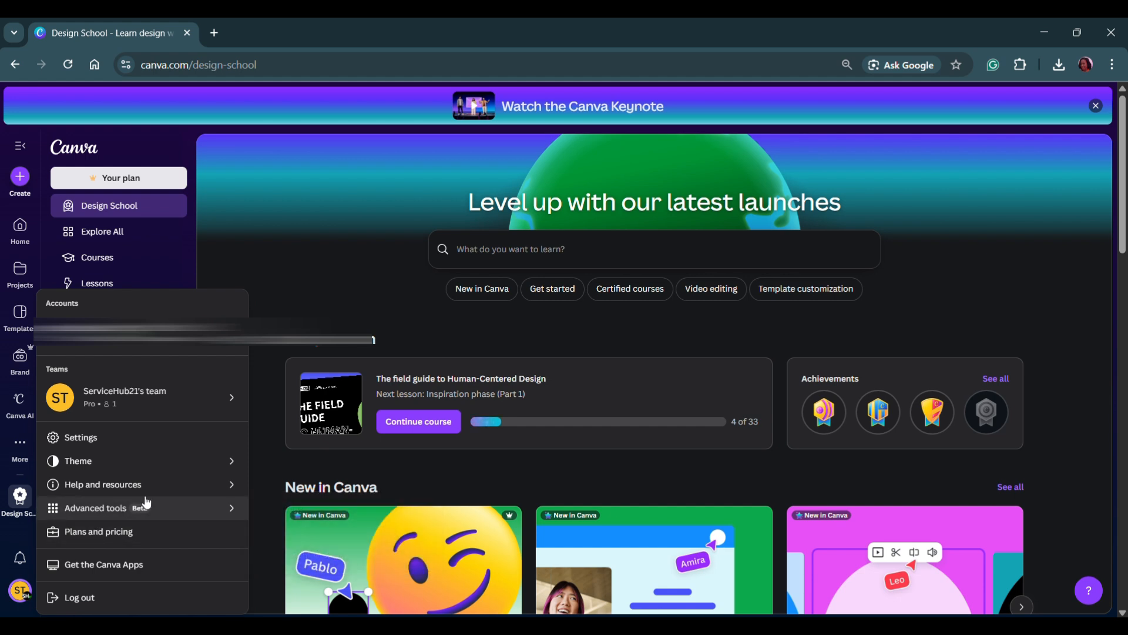
{"action": "mouse_move", "coordinate": [219, 509]}
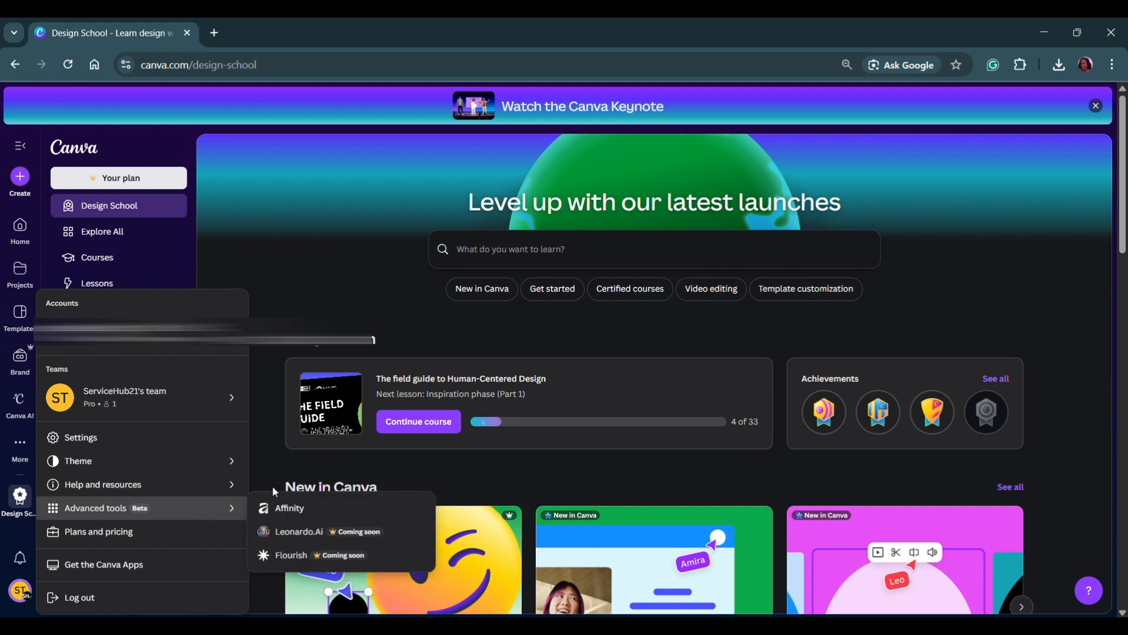
{"action": "left_click", "coordinate": [279, 509]}
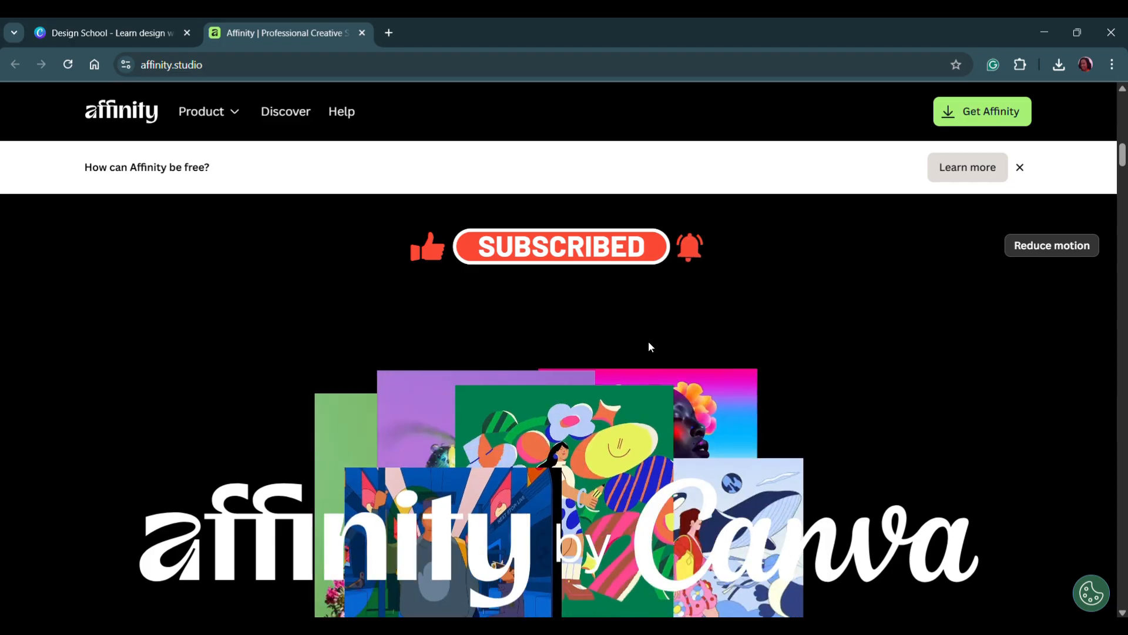
- Sign in to the Affinity download page with the existing Canva account and download the Windows MSI/EXE (x64) installer
{"action": "scroll", "coordinate": [649, 347], "scroll_direction": "down", "scroll_amount": 5}
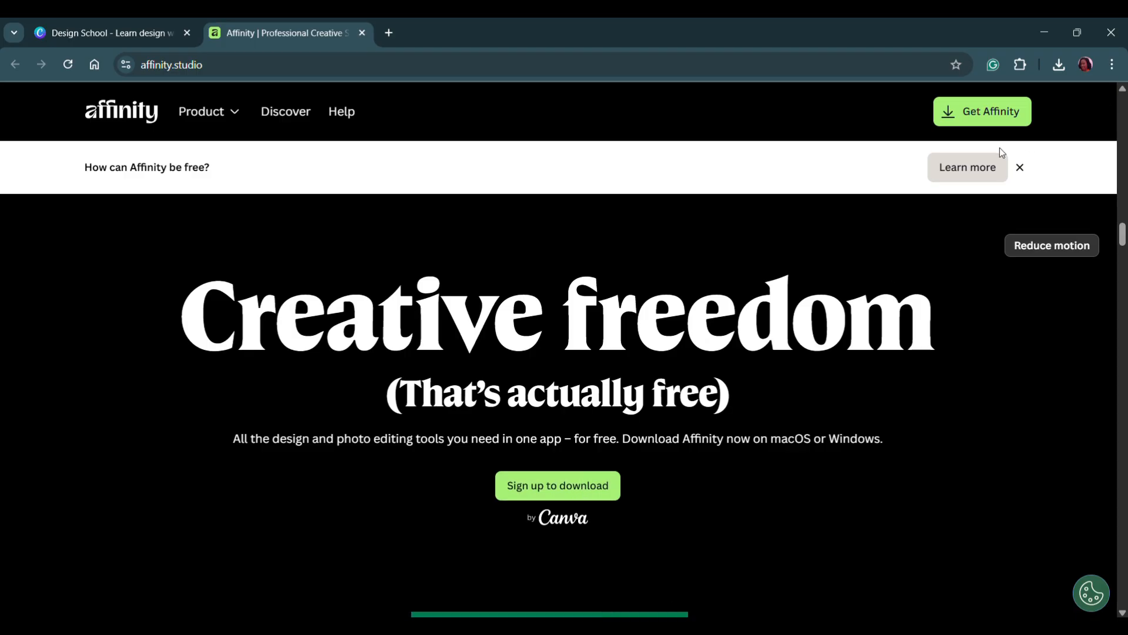
{"action": "left_click", "coordinate": [990, 111]}
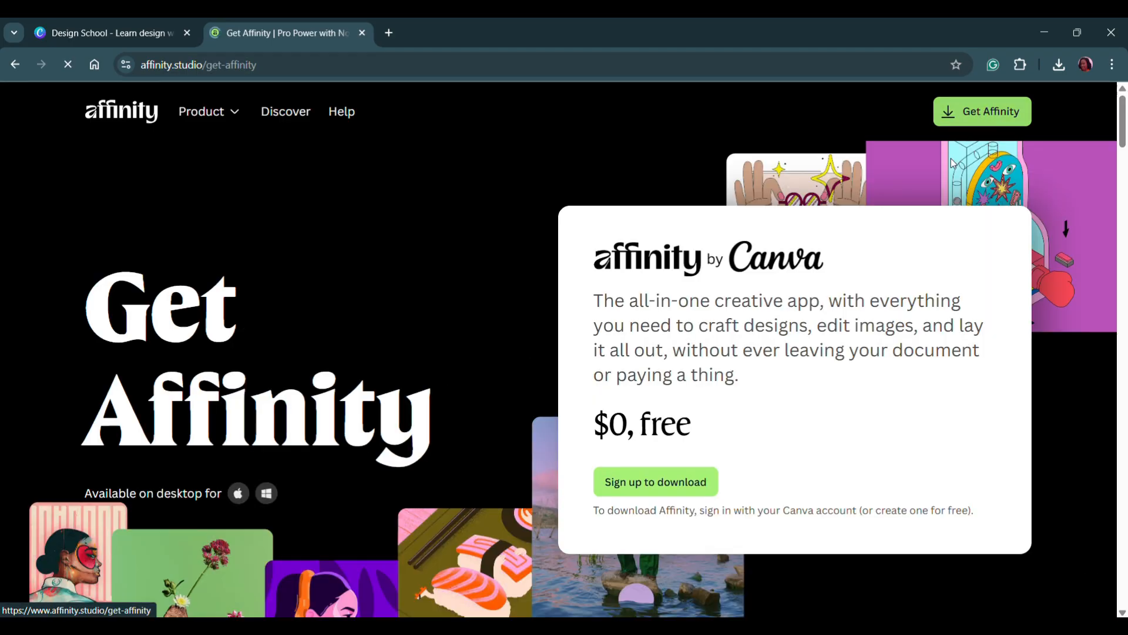
{"action": "left_click", "coordinate": [654, 483]}
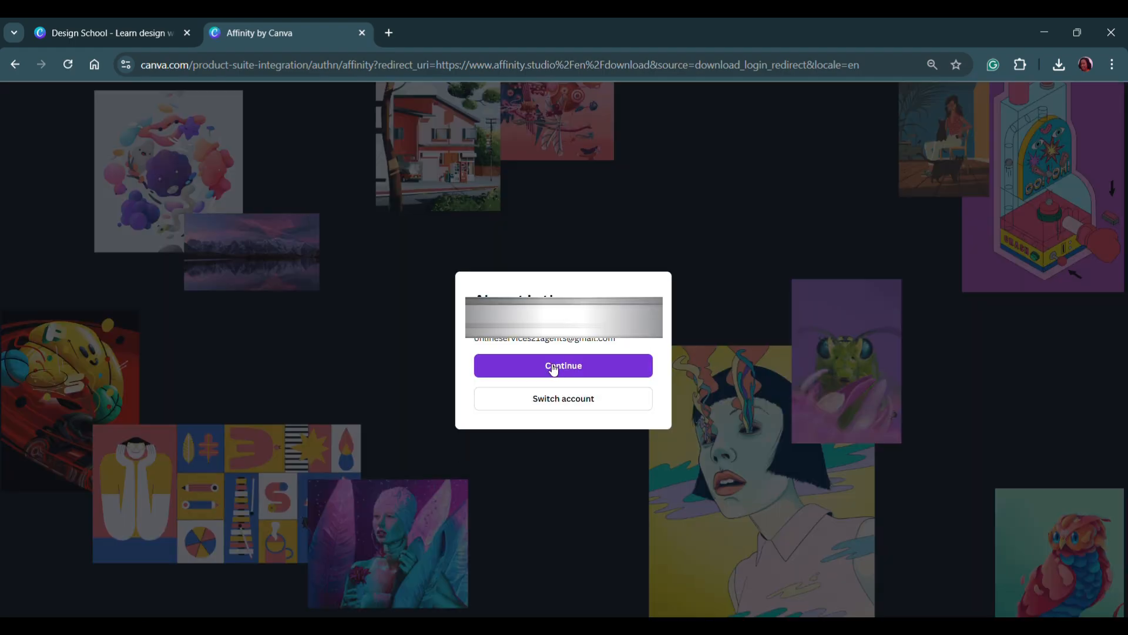
{"action": "left_click", "coordinate": [553, 366]}
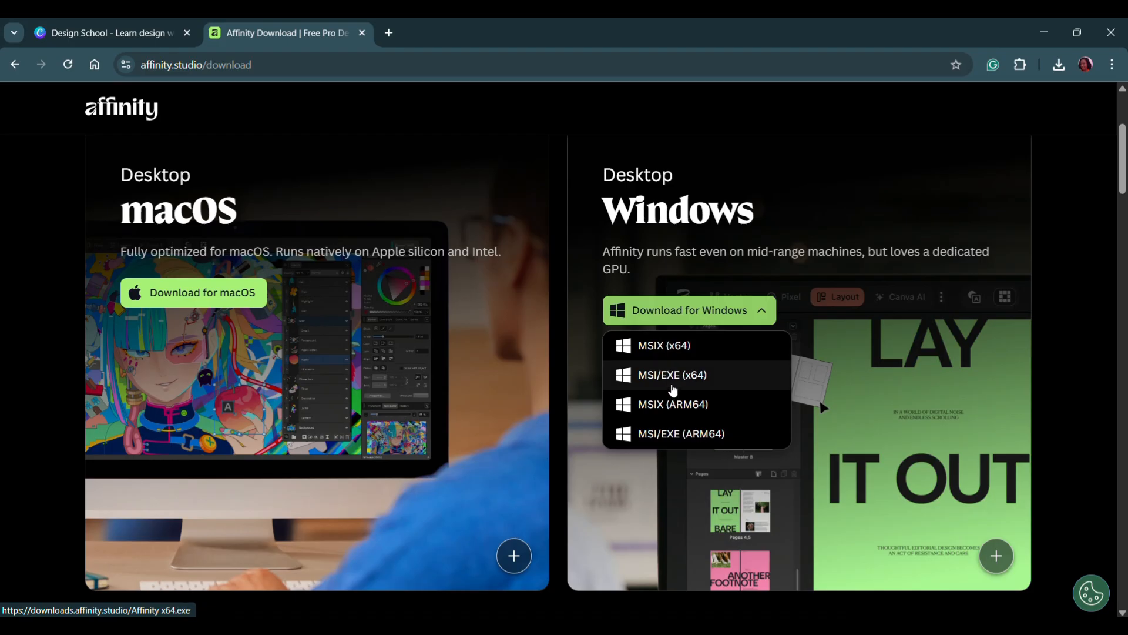
{"action": "left_click", "coordinate": [676, 381]}
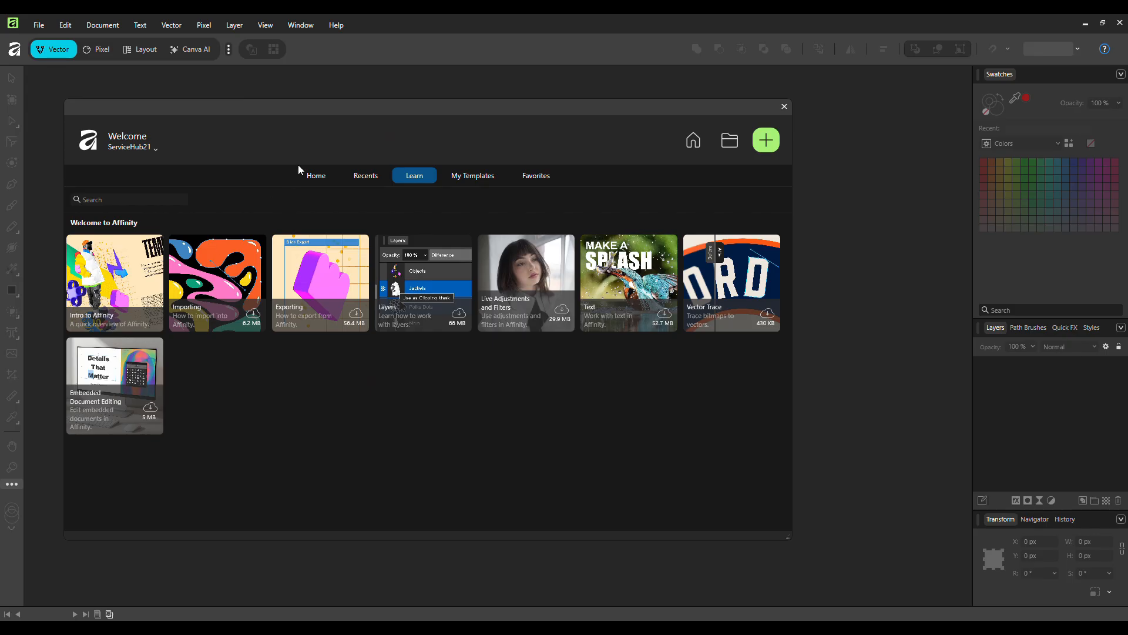
- Reposition the Affinity welcome window and browse the Downloads folder for openable files, leaving without opening any
{"action": "left_click_drag", "start_coordinate": [330, 115], "coordinate": [368, 132]}
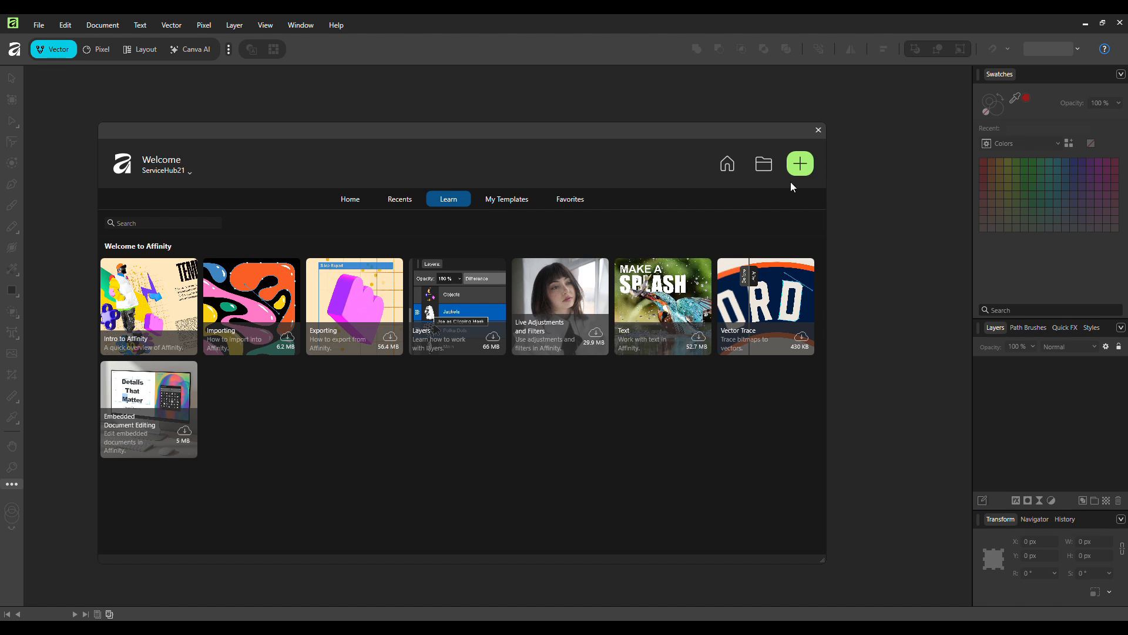
{"action": "left_click", "coordinate": [764, 165]}
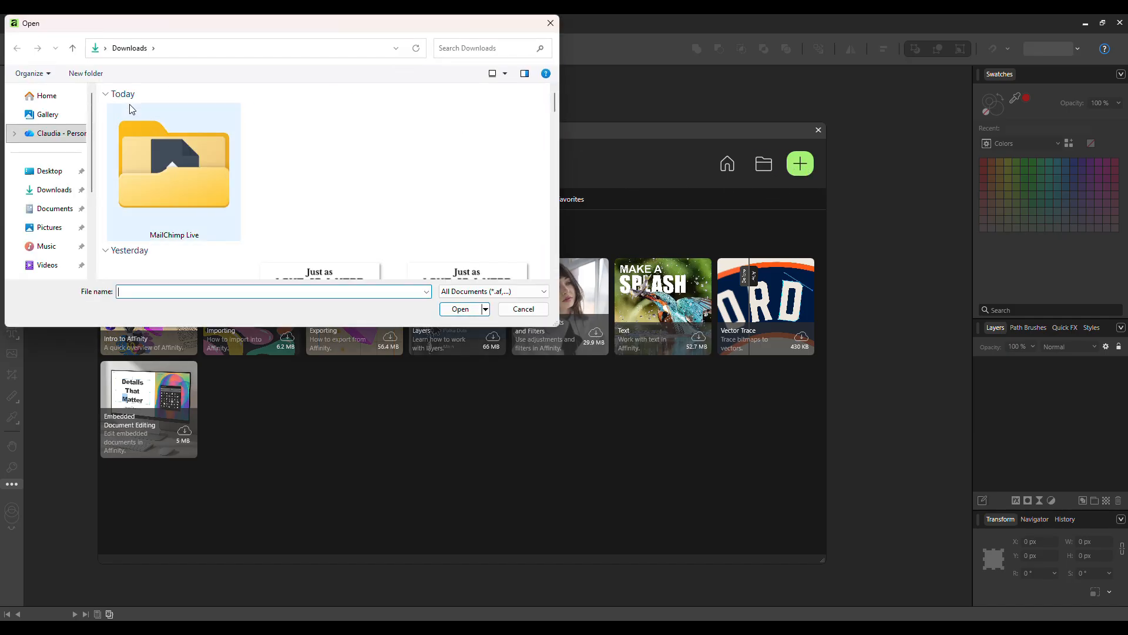
{"action": "scroll", "coordinate": [165, 210], "scroll_direction": "down", "scroll_amount": 6}
{"action": "scroll", "coordinate": [165, 210], "scroll_direction": "up", "scroll_amount": 4}
{"action": "scroll", "coordinate": [166, 212], "scroll_direction": "down", "scroll_amount": 2}
{"action": "scroll", "coordinate": [167, 207], "scroll_direction": "down", "scroll_amount": 4}
{"action": "scroll", "coordinate": [166, 208], "scroll_direction": "up", "scroll_amount": 1}
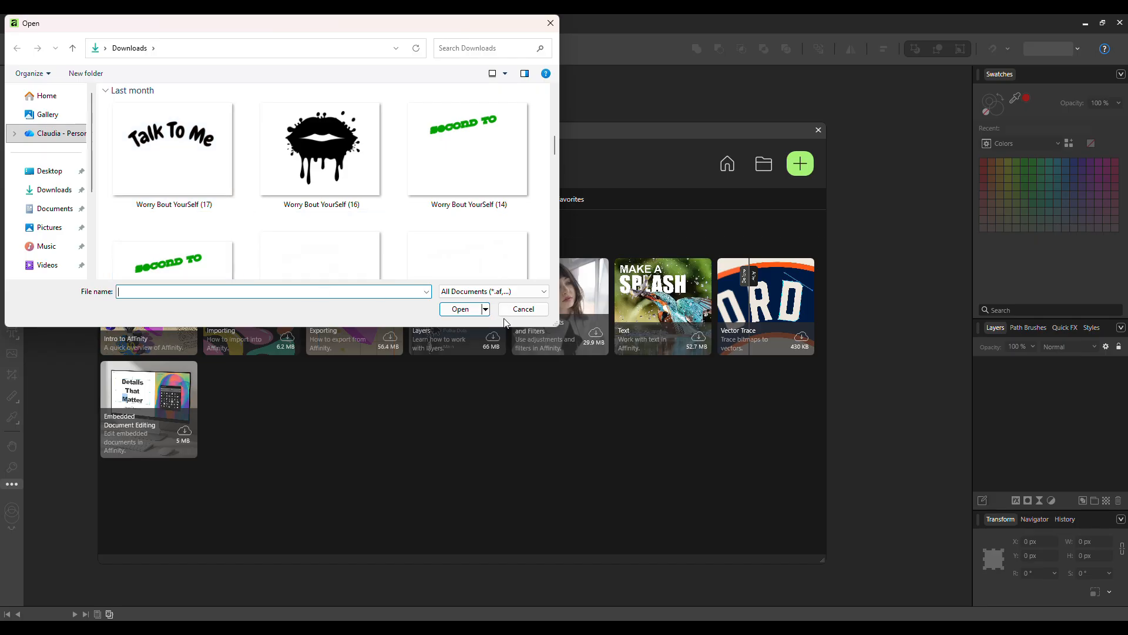
{"action": "left_click", "coordinate": [536, 312]}
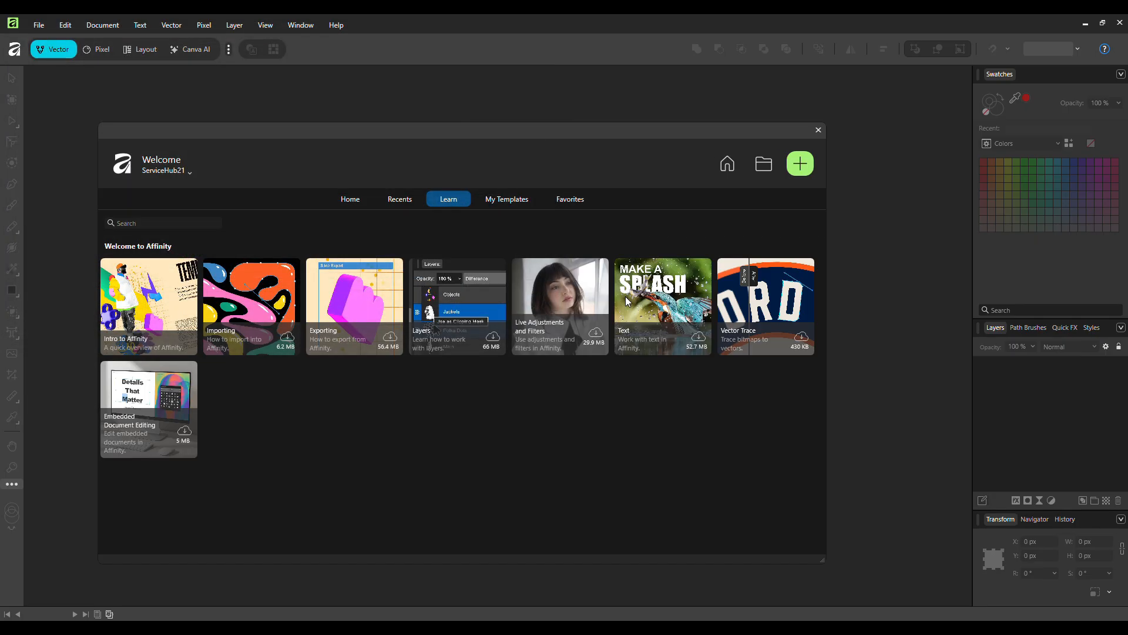
- Open the new document setup and look through the RGB and CMYK page size presets
{"action": "left_click", "coordinate": [797, 168]}
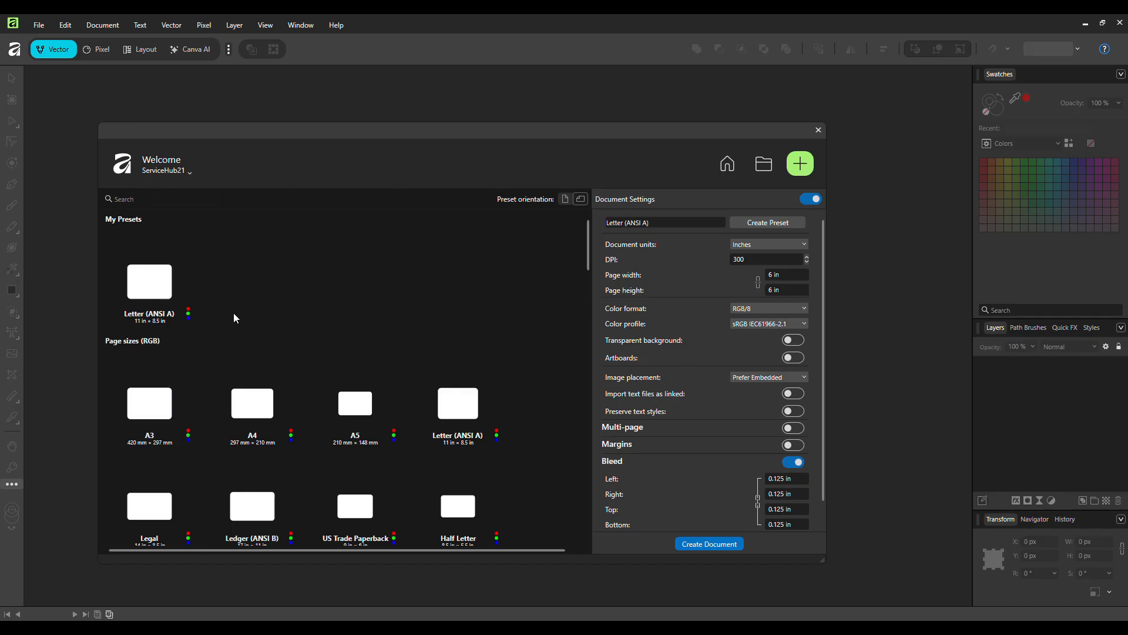
{"action": "scroll", "coordinate": [181, 280], "scroll_direction": "down", "scroll_amount": 1}
{"action": "scroll", "coordinate": [181, 282], "scroll_direction": "down", "scroll_amount": 5}
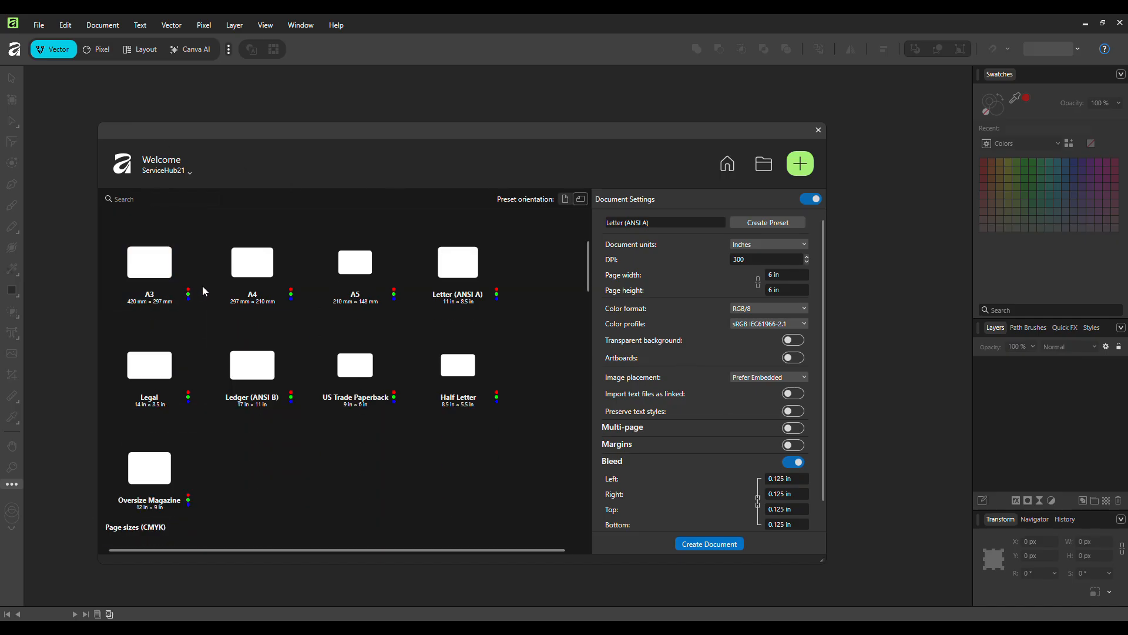
{"action": "scroll", "coordinate": [298, 307], "scroll_direction": "up", "scroll_amount": 7}
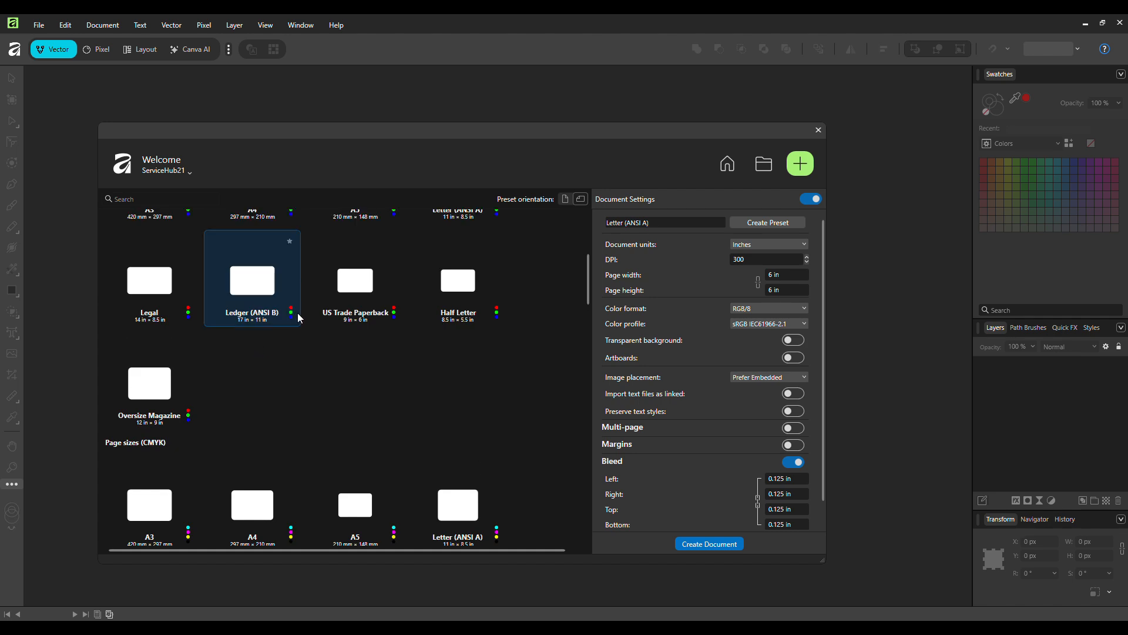
{"action": "scroll", "coordinate": [301, 305], "scroll_direction": "down", "scroll_amount": 1}
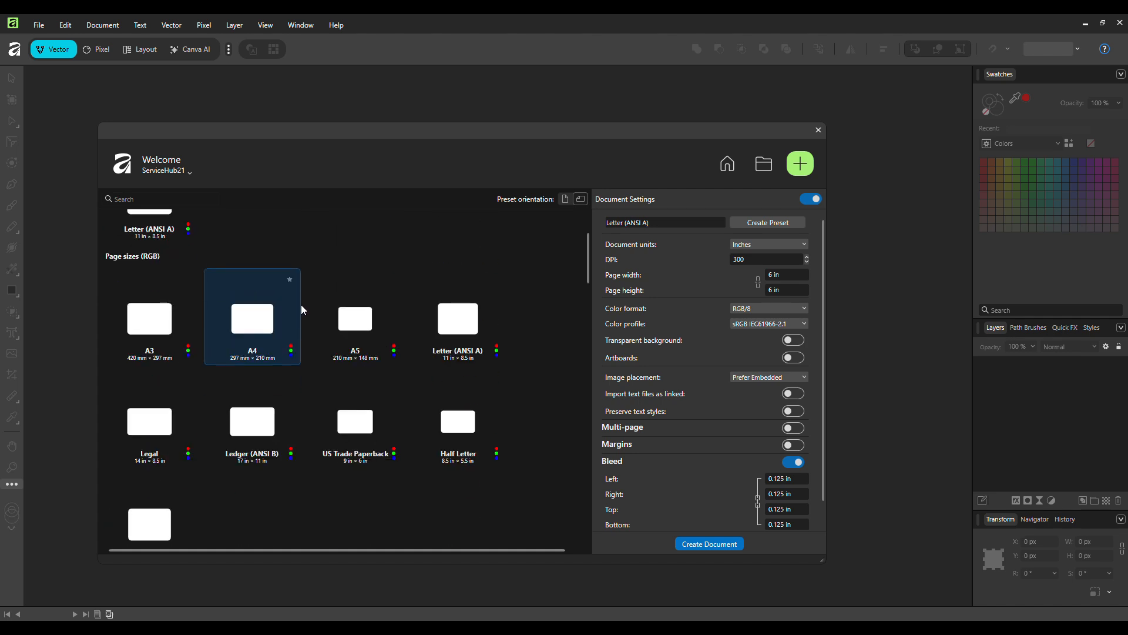
{"action": "scroll", "coordinate": [193, 329], "scroll_direction": "down", "scroll_amount": 2}
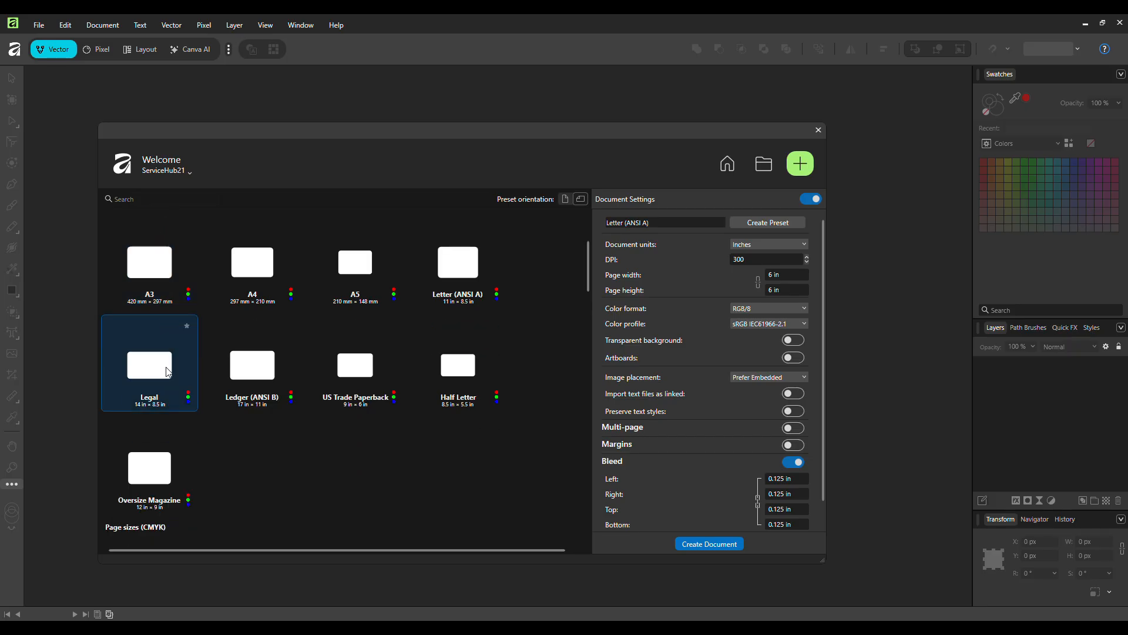
{"action": "scroll", "coordinate": [194, 352], "scroll_direction": "up", "scroll_amount": 5}
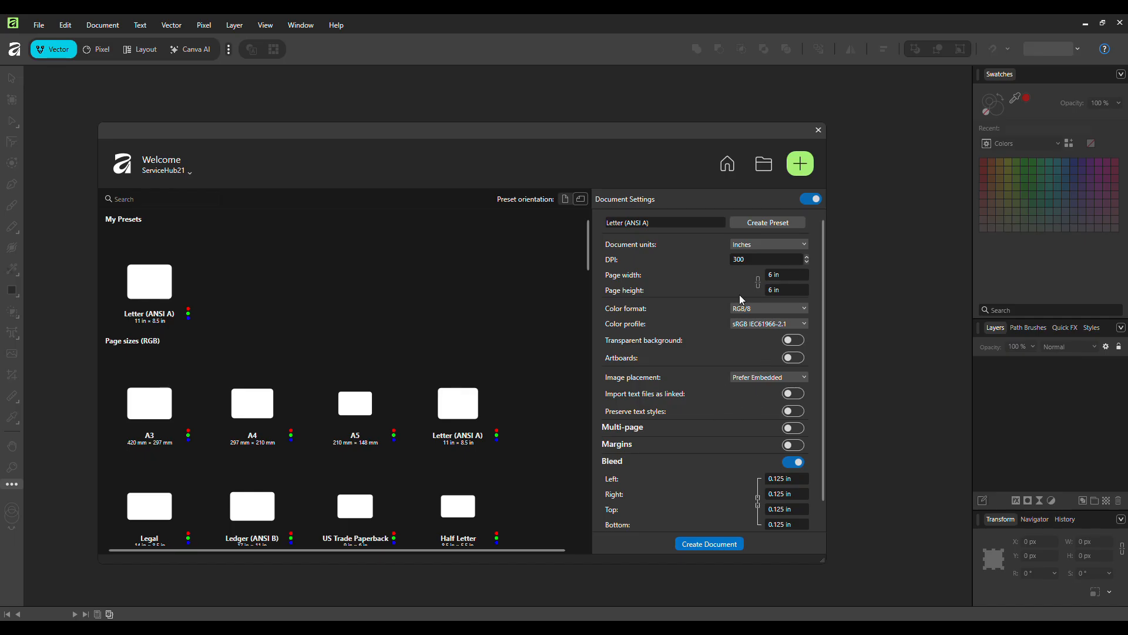
- Check the document unit options, keep inches, and set the page height to 9 in
{"action": "left_click", "coordinate": [804, 243]}
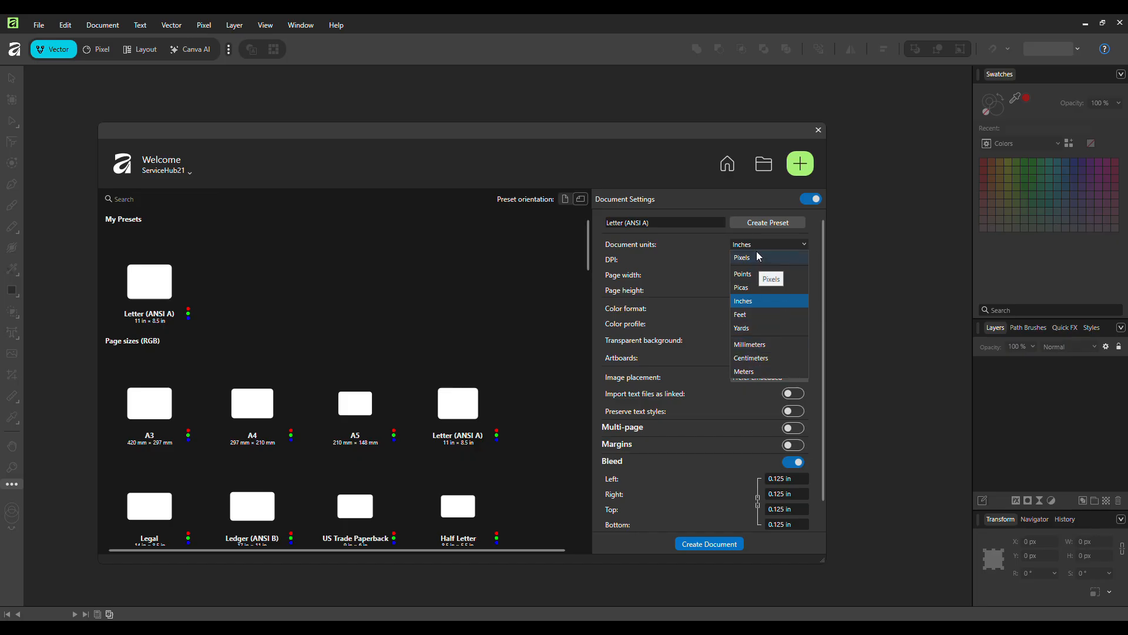
{"action": "left_click", "coordinate": [806, 247]}
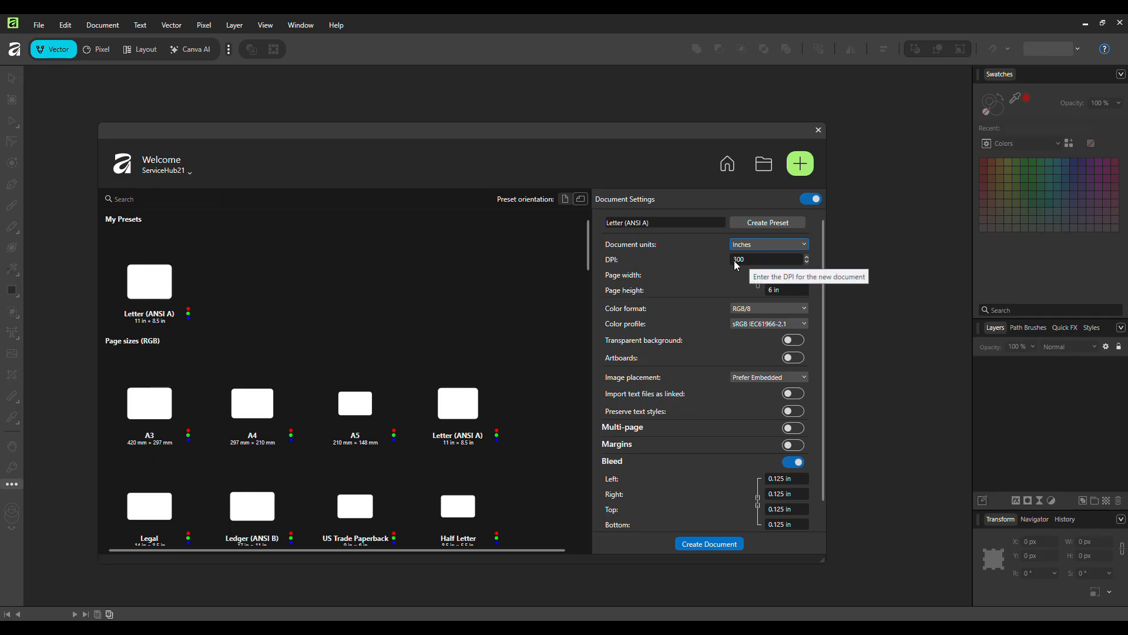
{"action": "left_click", "coordinate": [805, 292]}
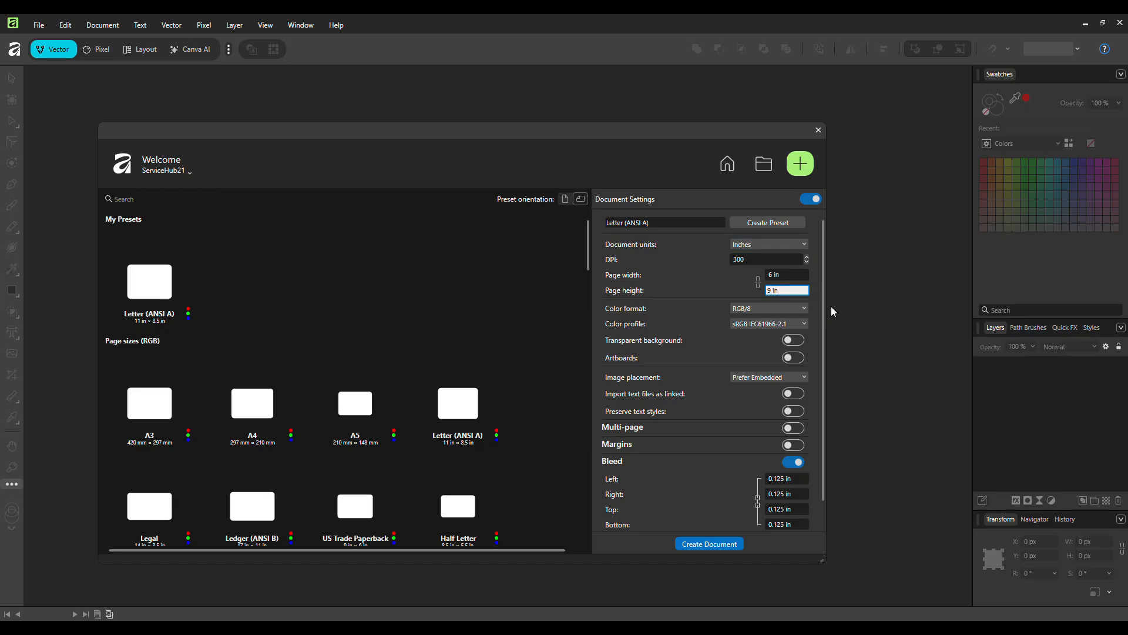
{"action": "left_click", "coordinate": [771, 275]}
{"action": "type", "text": "9"}
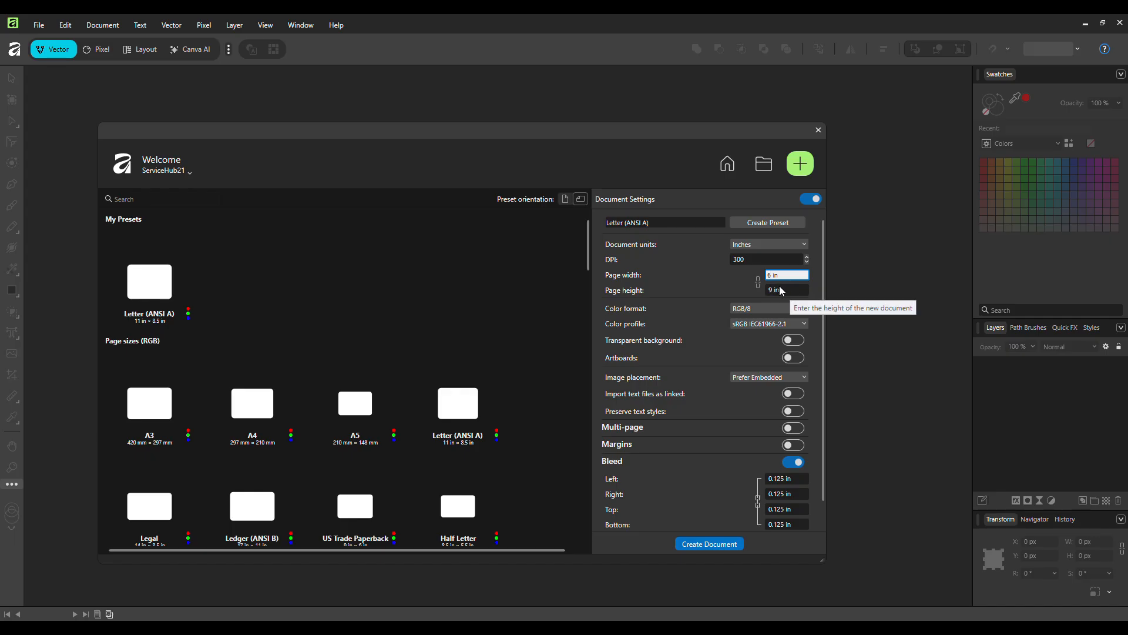
{"action": "left_click", "coordinate": [779, 291]}
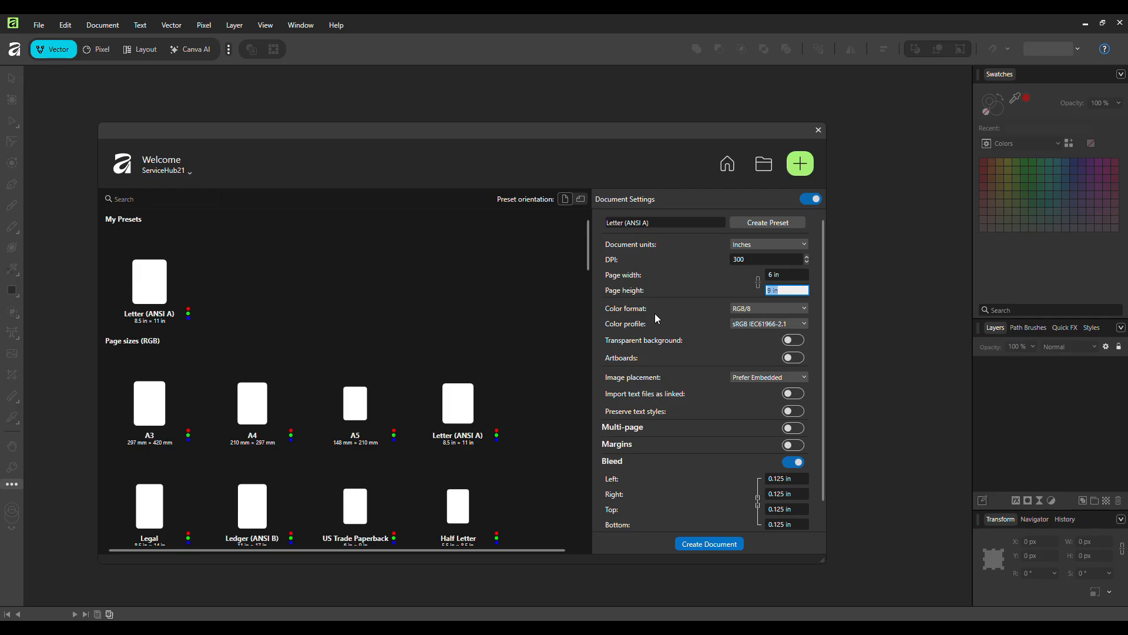
- Examine the available color format options for the document, keeping RGB/8
{"action": "left_click", "coordinate": [805, 311]}
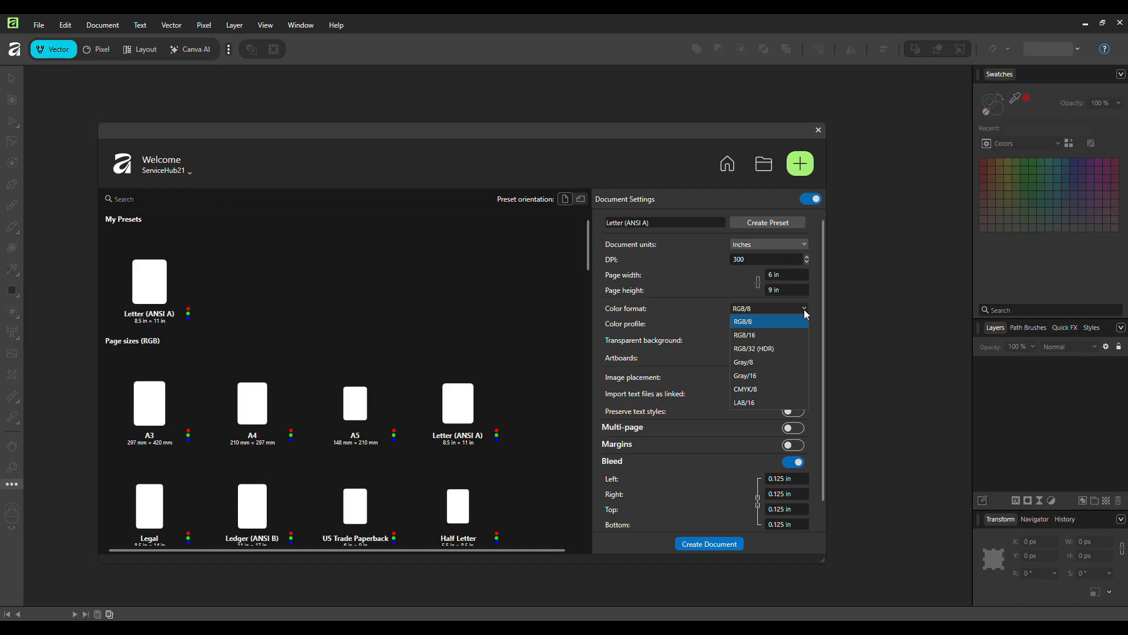
{"action": "left_click", "coordinate": [804, 309]}
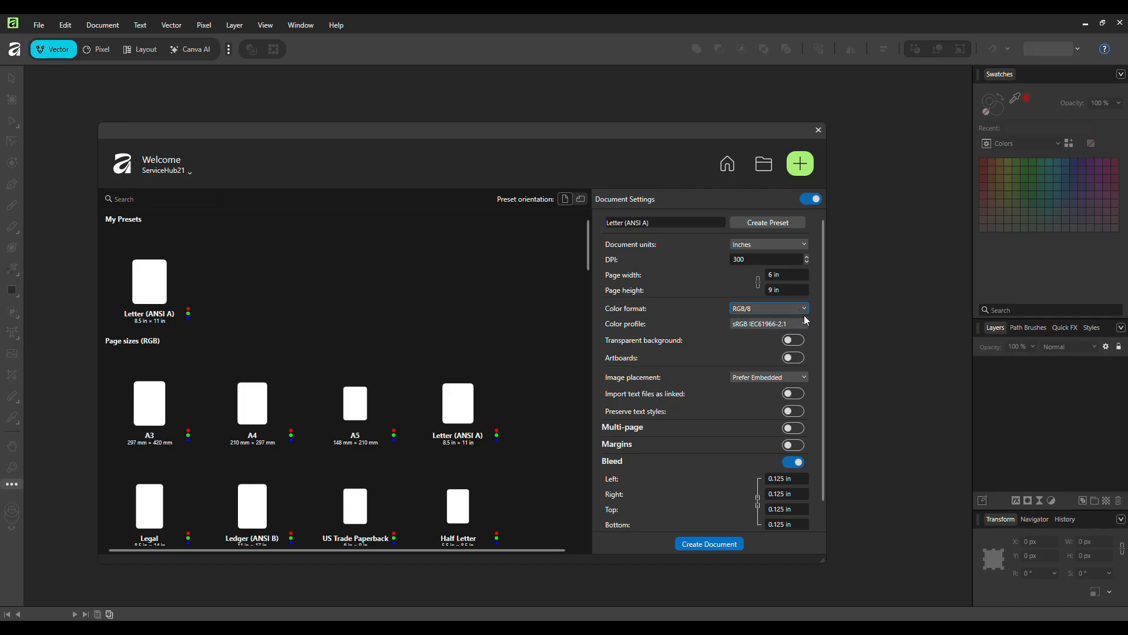
{"action": "left_click", "coordinate": [804, 312]}
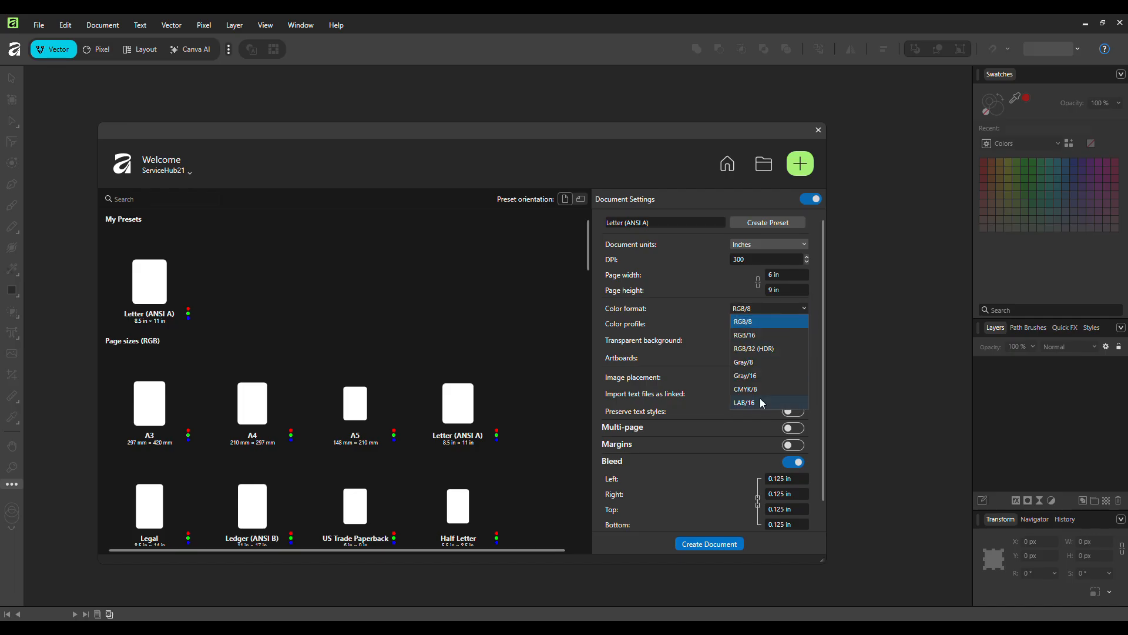
{"action": "left_click", "coordinate": [804, 306]}
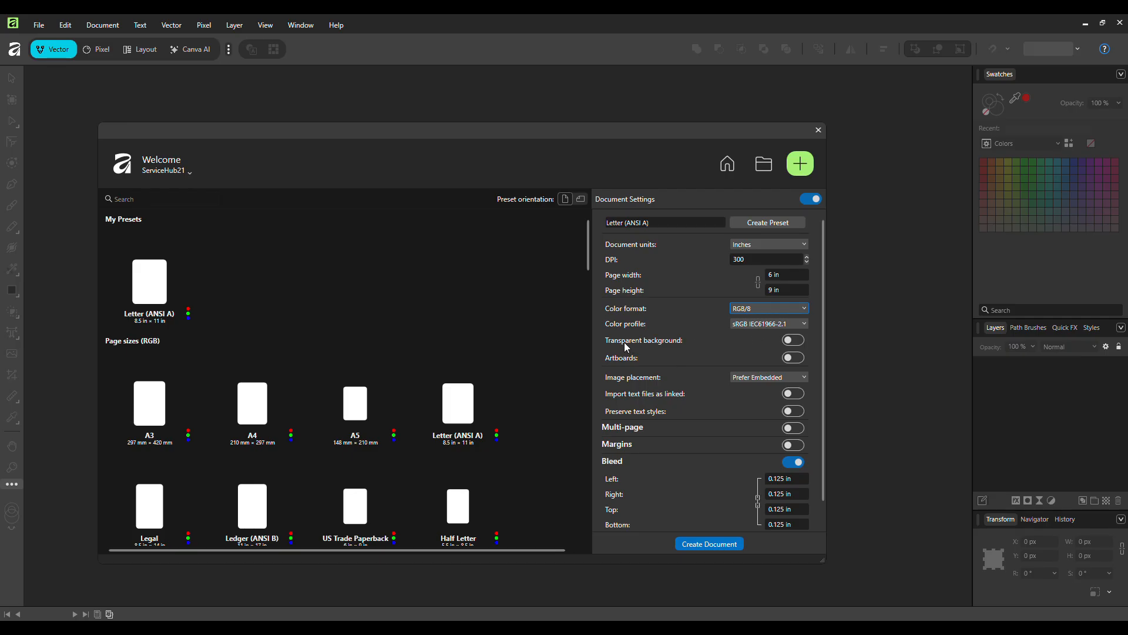
- Enable artboards and page margins for the new document
{"action": "left_click", "coordinate": [794, 357]}
{"action": "left_click", "coordinate": [797, 359]}
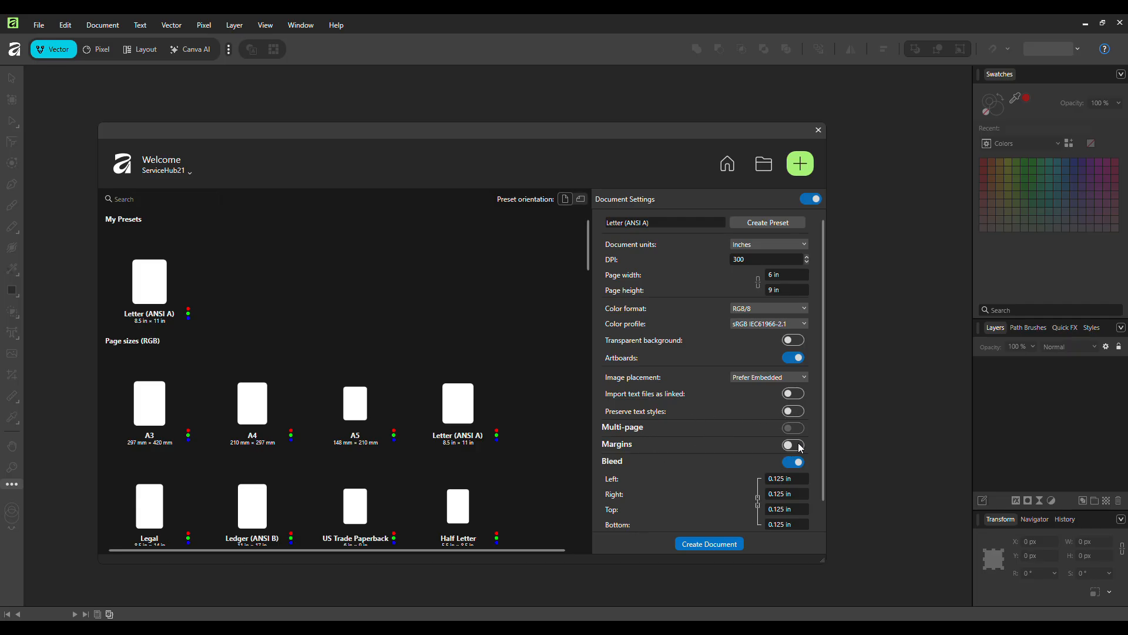
{"action": "left_click", "coordinate": [798, 446]}
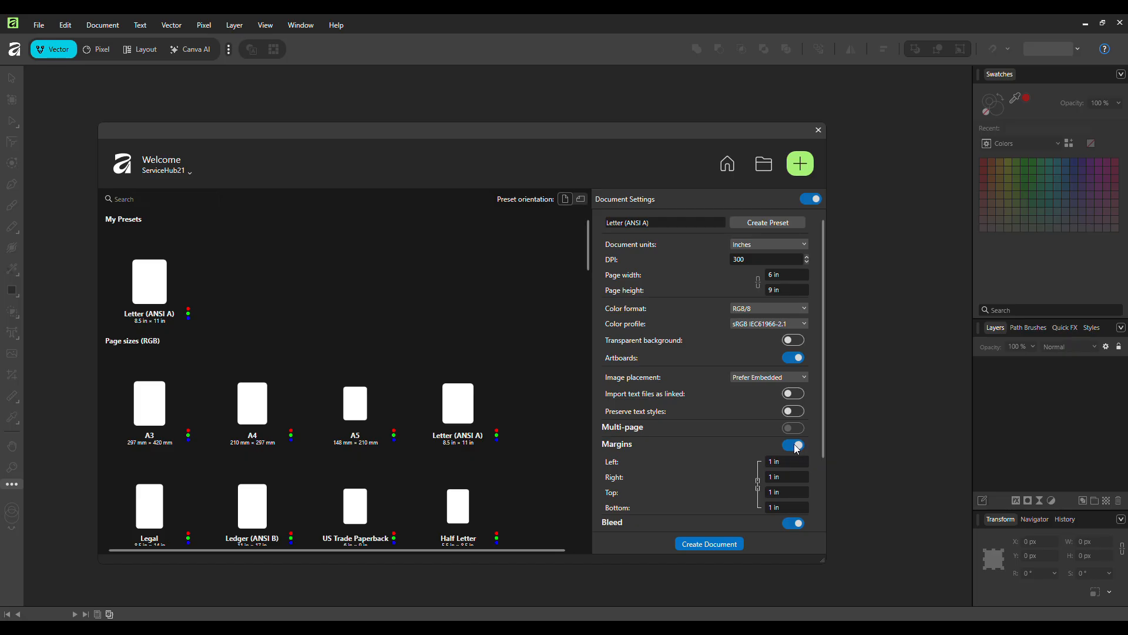
- Turn off the bleed, keep 1 in margins on all sides, and create the document
{"action": "left_click", "coordinate": [799, 446]}
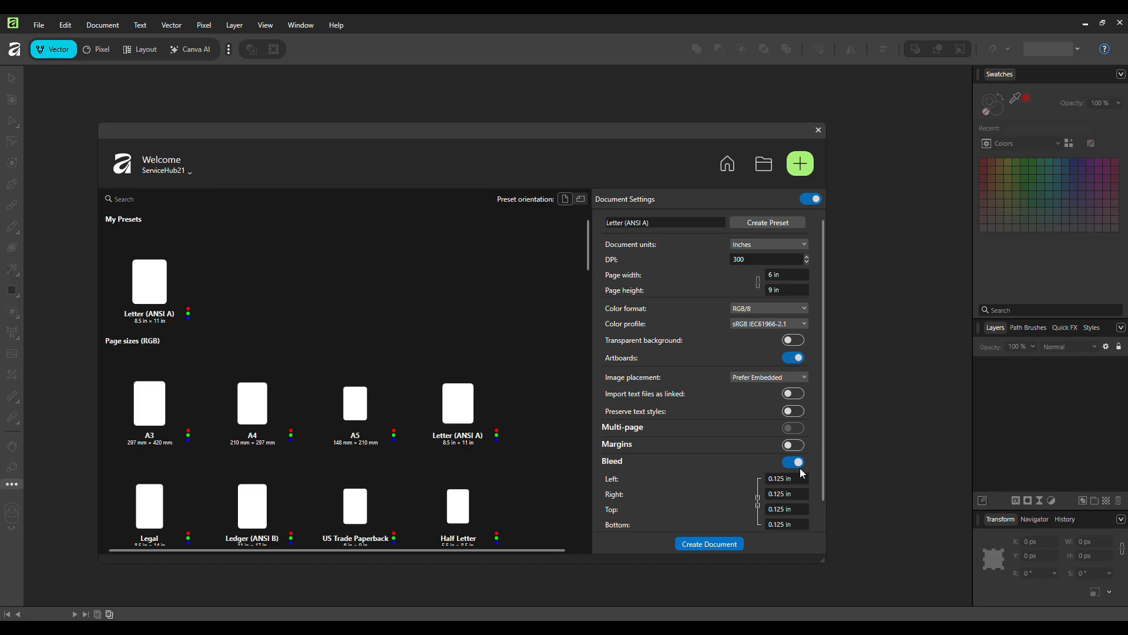
{"action": "left_click", "coordinate": [795, 463]}
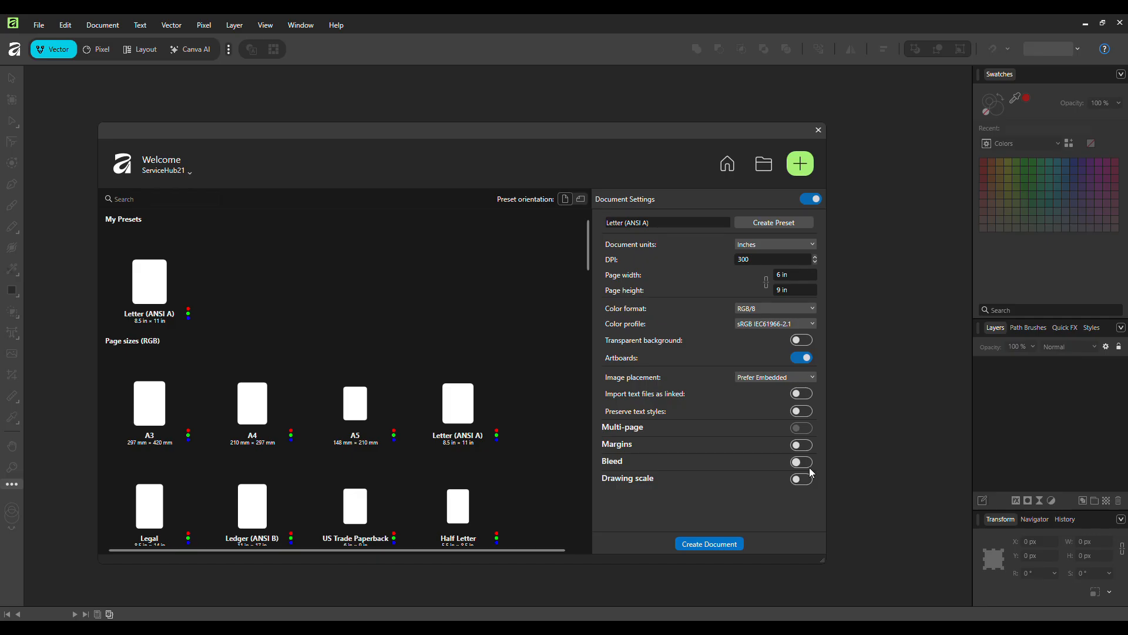
{"action": "left_click", "coordinate": [809, 445]}
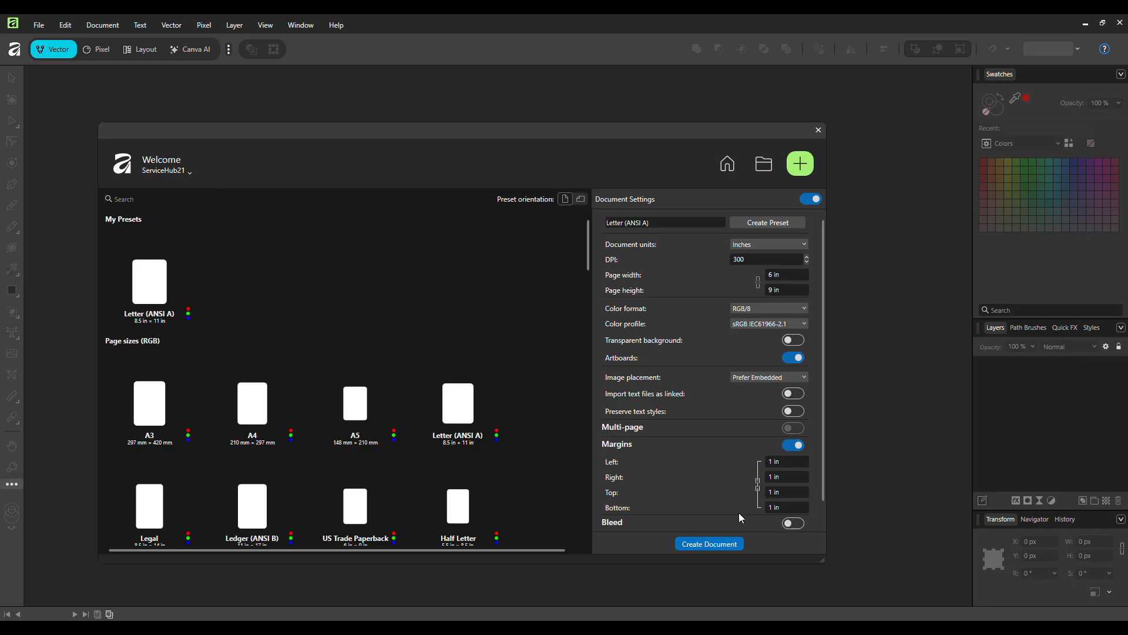
{"action": "left_click", "coordinate": [725, 548]}
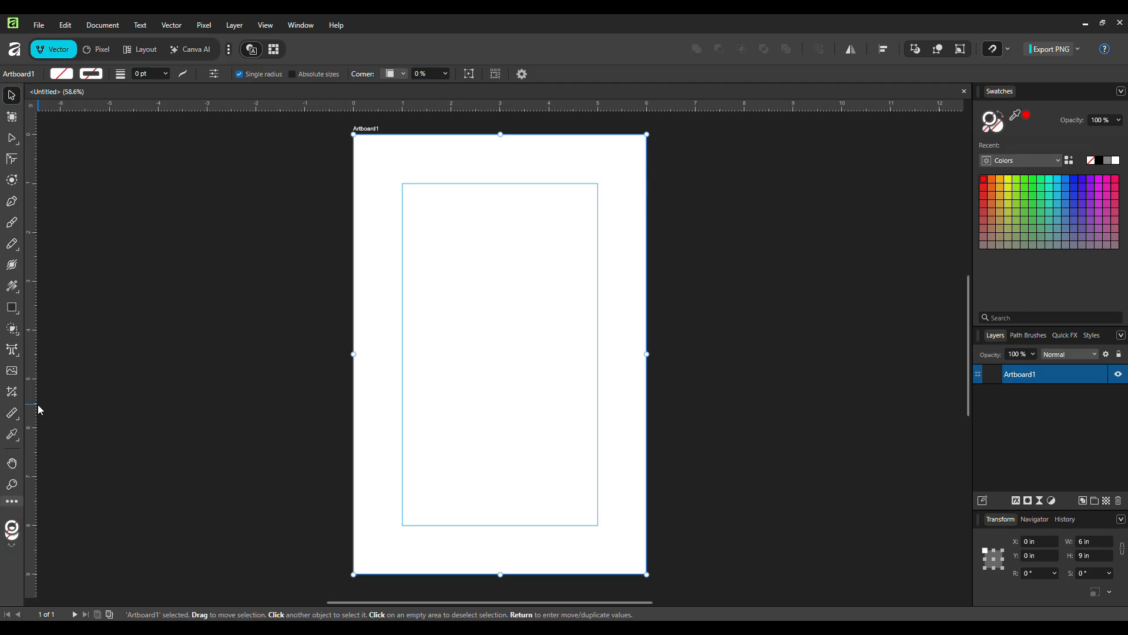
- Toggle the rulers off and on, and look through the Pixel, Layout and Canva AI studios, returning to Vector
{"action": "key", "text": "ctrl+r"}
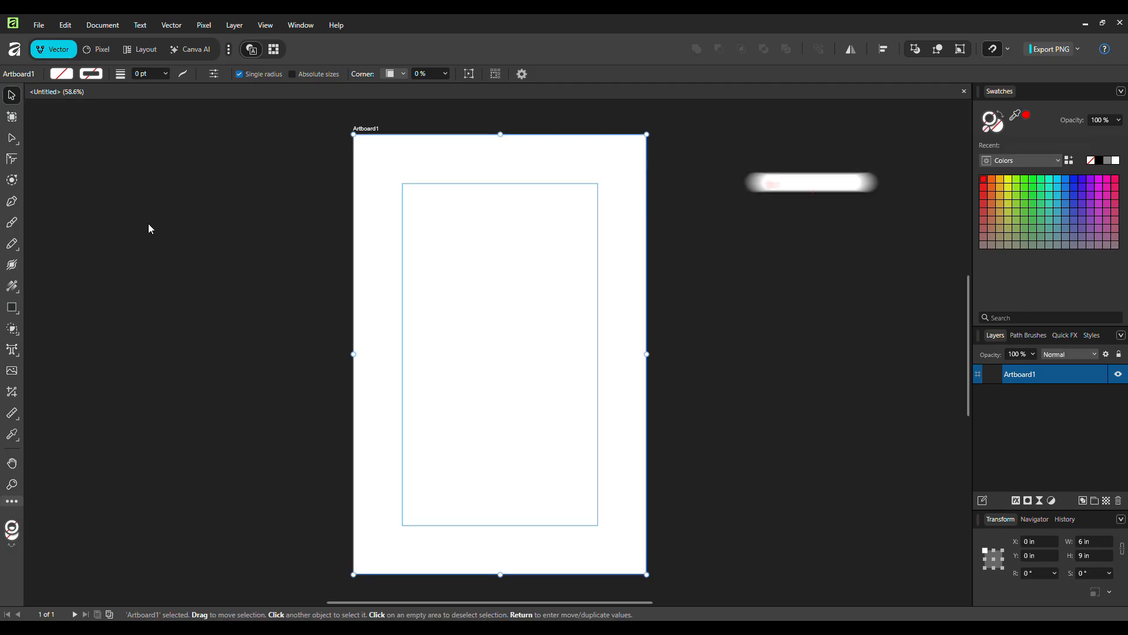
{"action": "key", "text": "ctrl+r"}
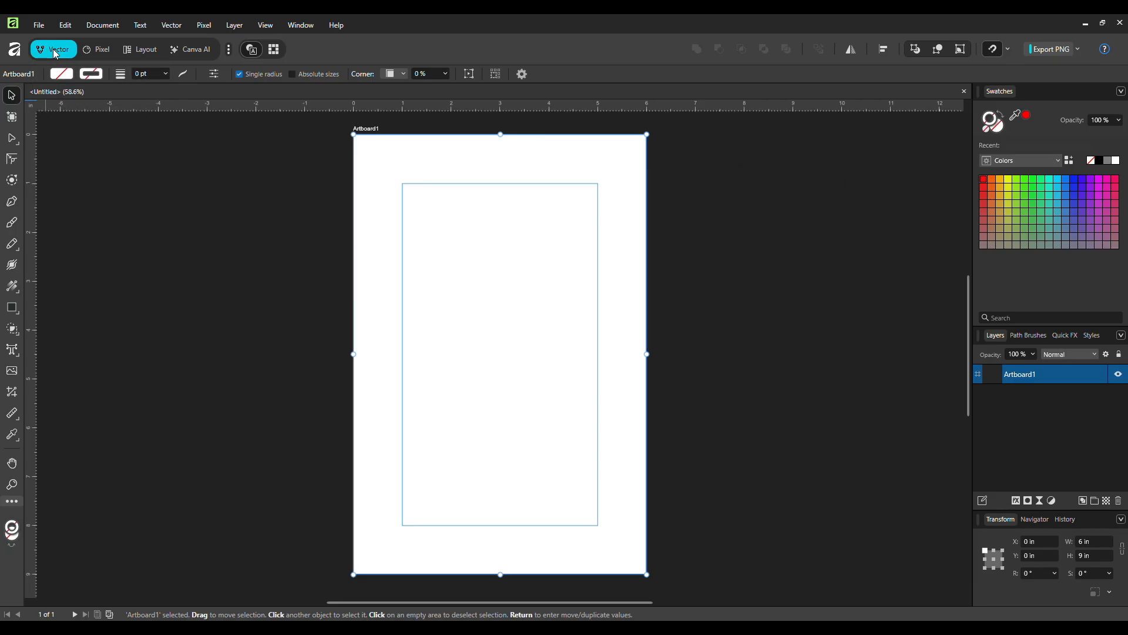
{"action": "left_click", "coordinate": [96, 50]}
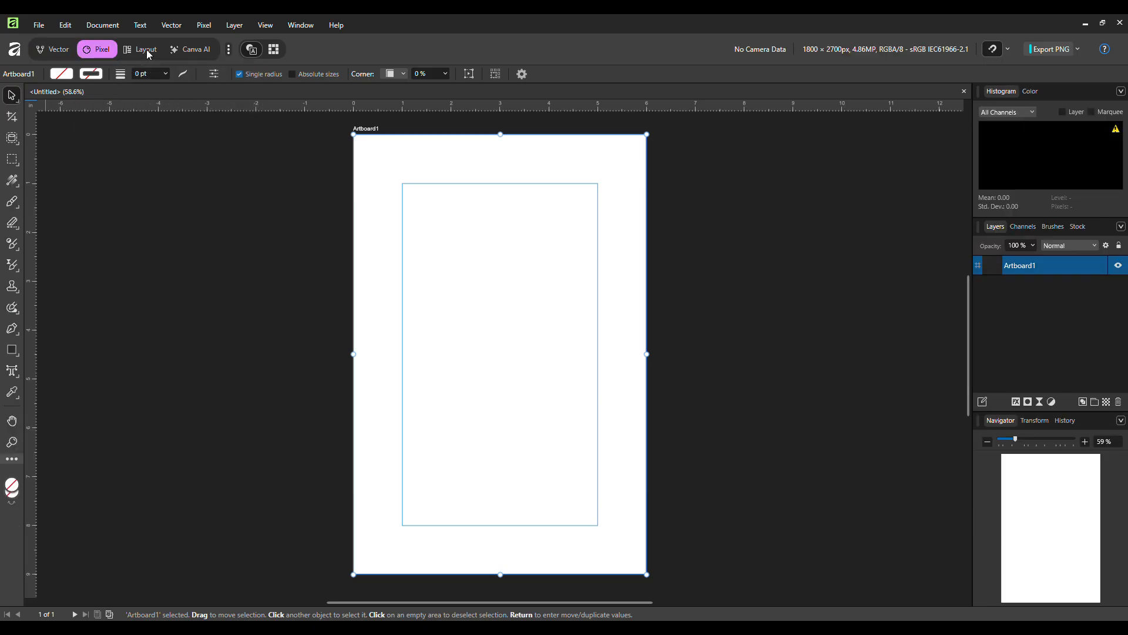
{"action": "left_click", "coordinate": [146, 49]}
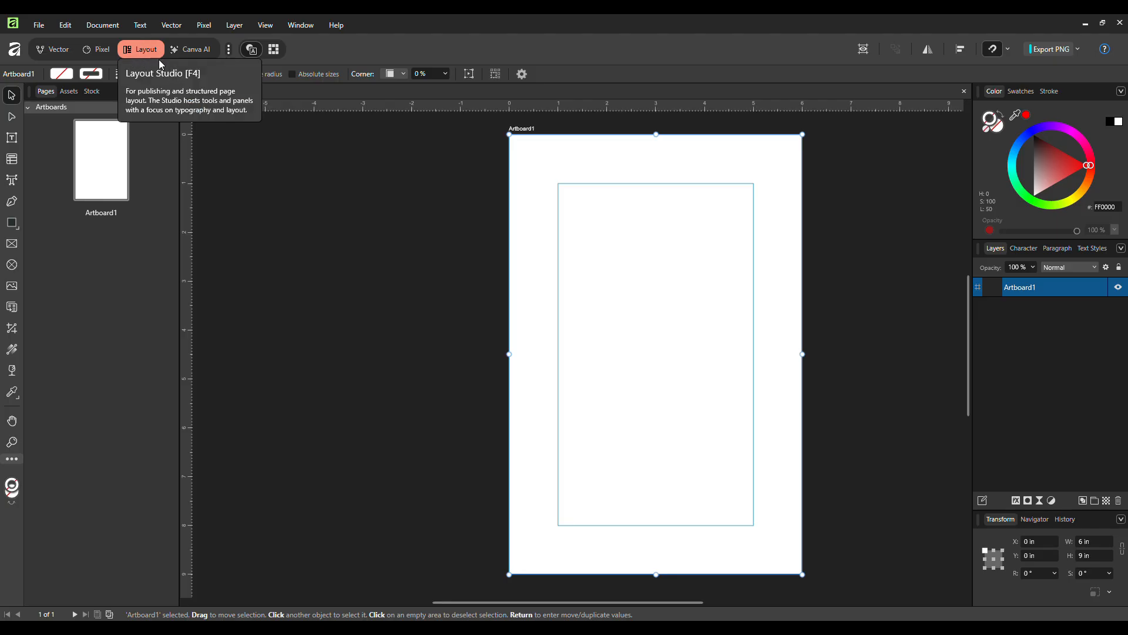
{"action": "left_click", "coordinate": [204, 54]}
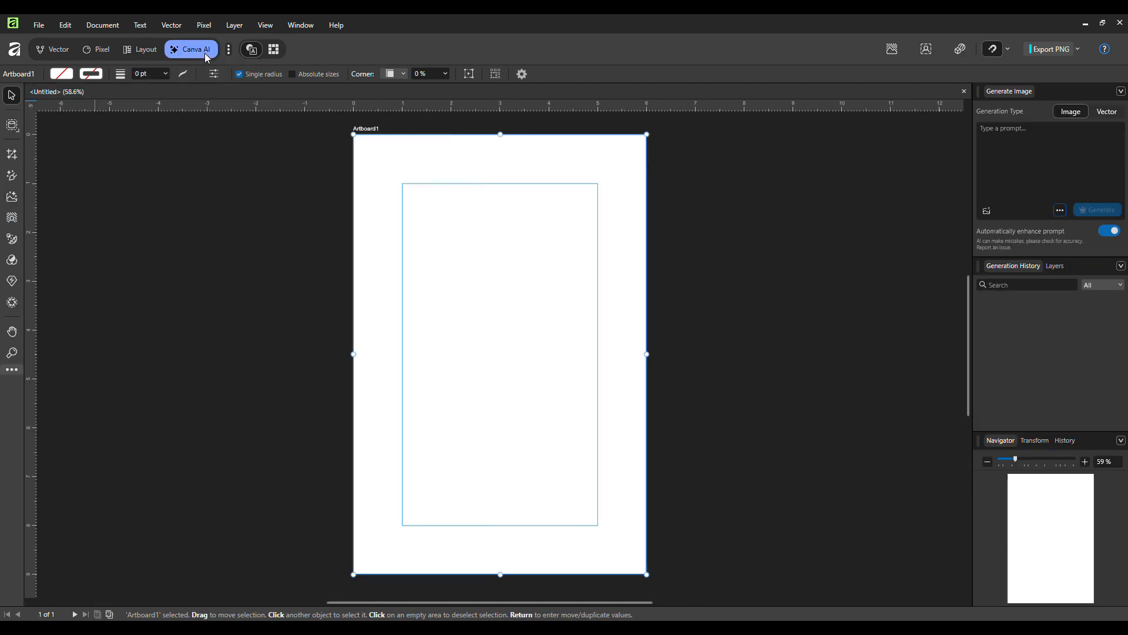
{"action": "left_click", "coordinate": [58, 51]}
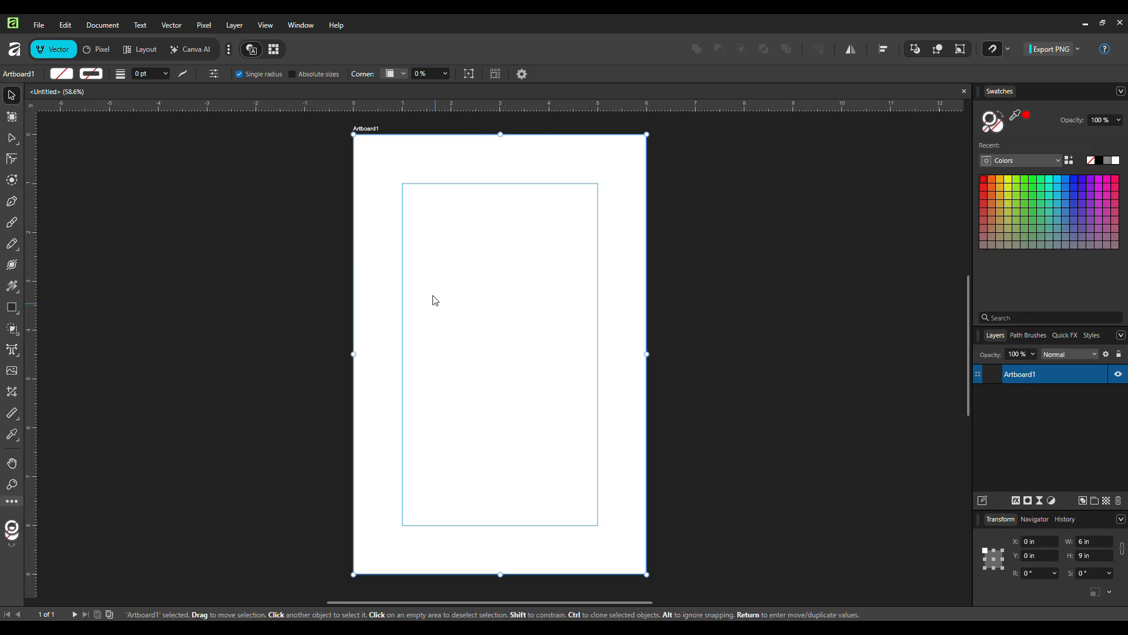
- Look through the Vector studio's tools and their options, from the Artboard tool down to the fill tools, ending on the Move tool
{"action": "left_click", "coordinate": [12, 123]}
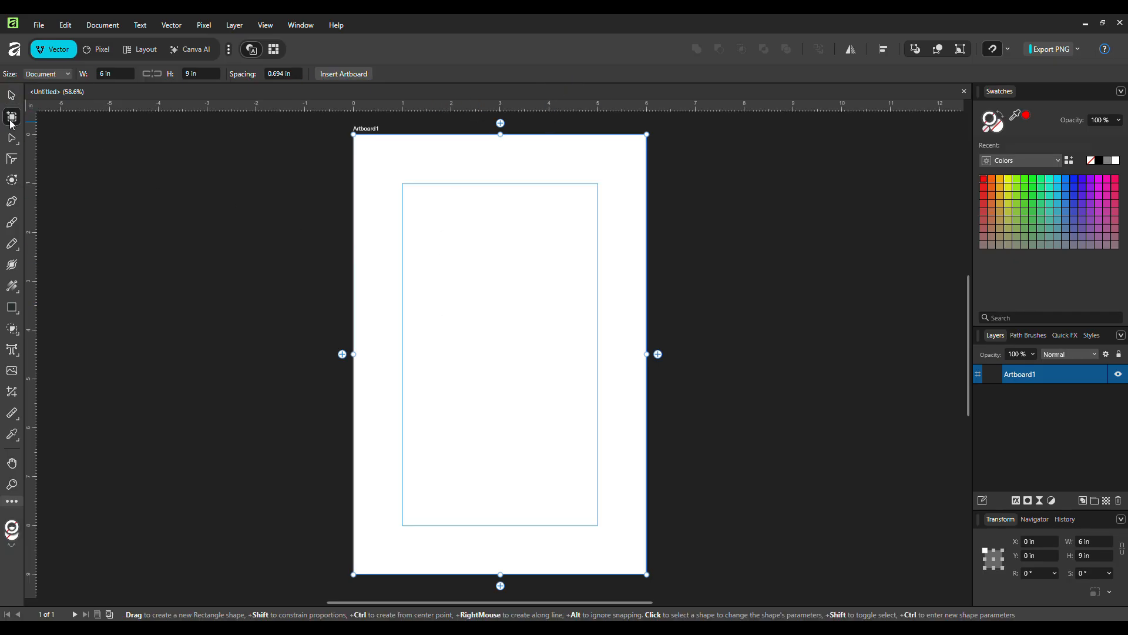
{"action": "left_click", "coordinate": [12, 137]}
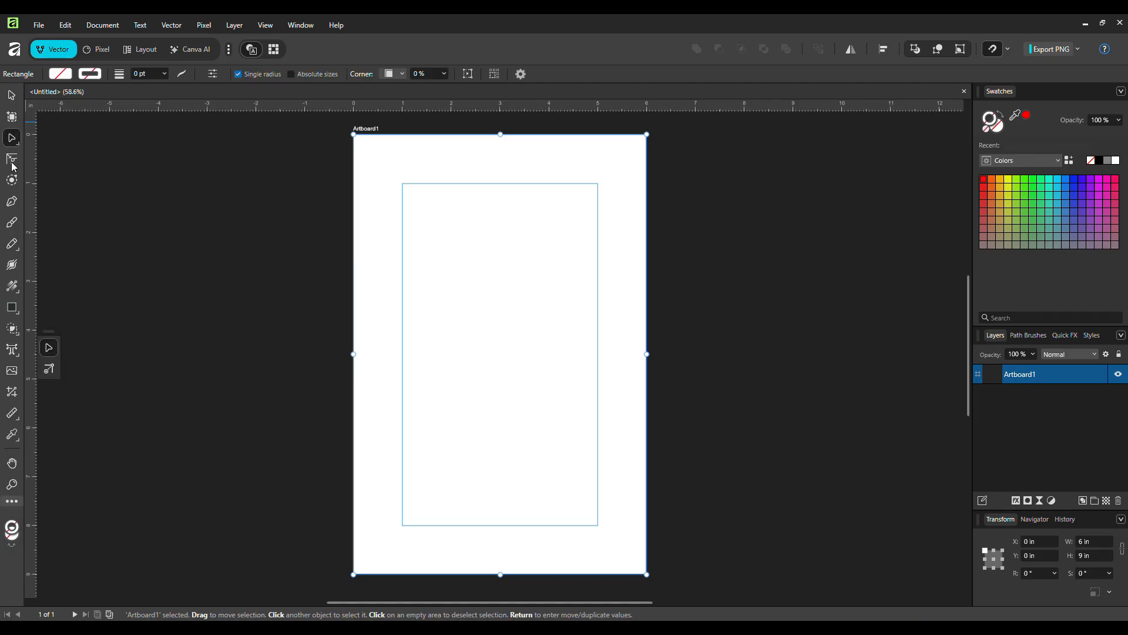
{"action": "left_click", "coordinate": [14, 161]}
{"action": "left_click", "coordinate": [15, 184]}
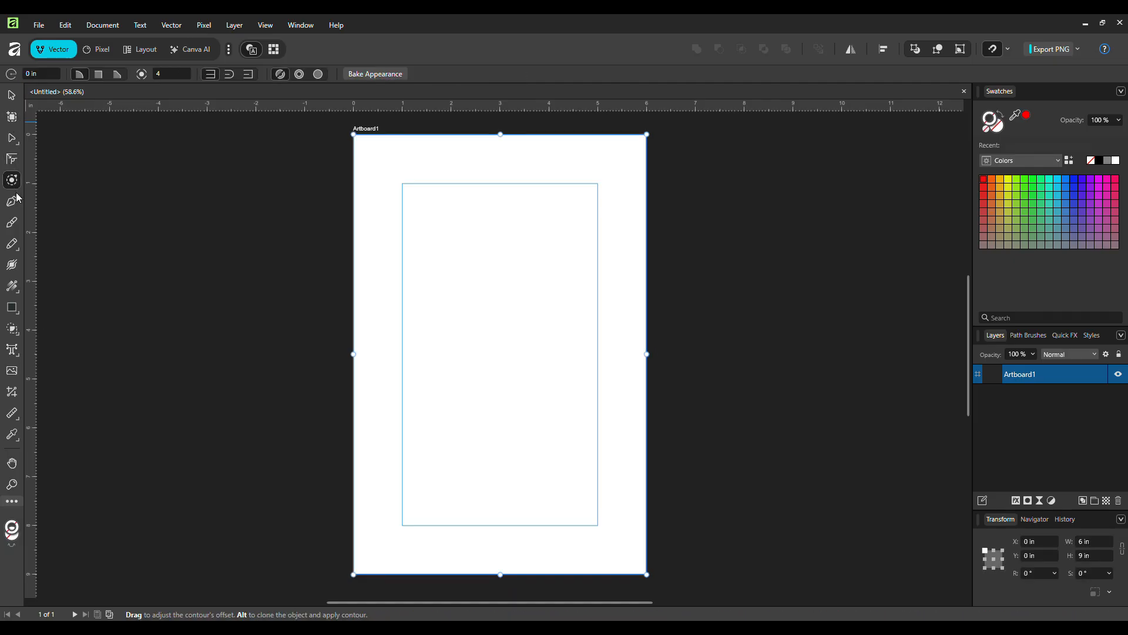
{"action": "left_click", "coordinate": [12, 201]}
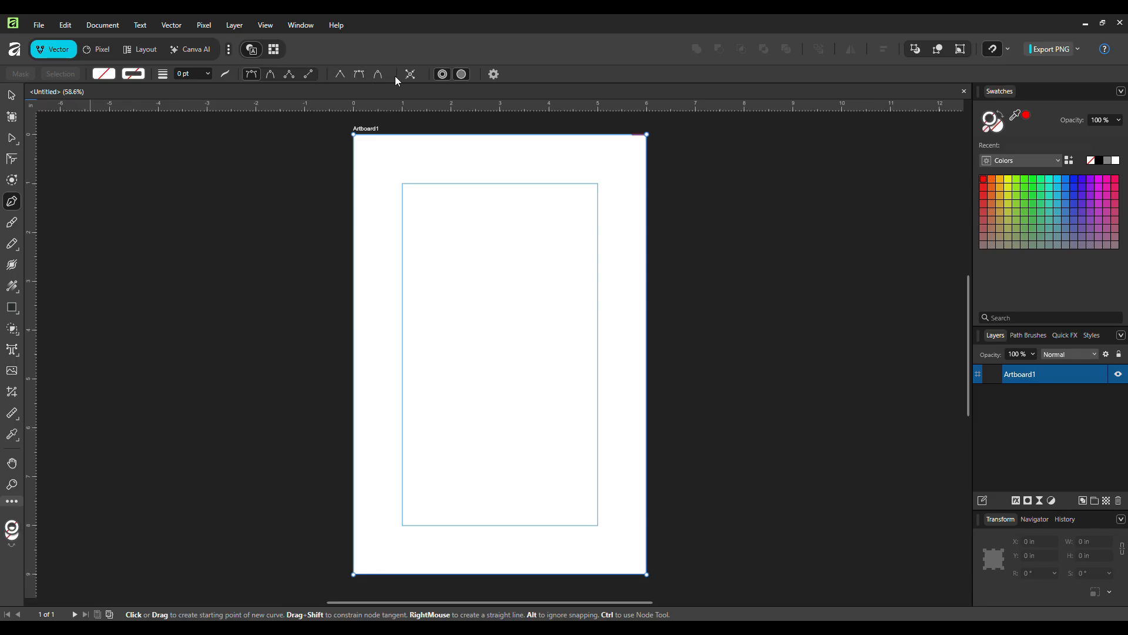
{"action": "left_click", "coordinate": [13, 223]}
{"action": "left_click", "coordinate": [13, 246]}
{"action": "left_click", "coordinate": [14, 268]}
{"action": "left_click", "coordinate": [14, 292]}
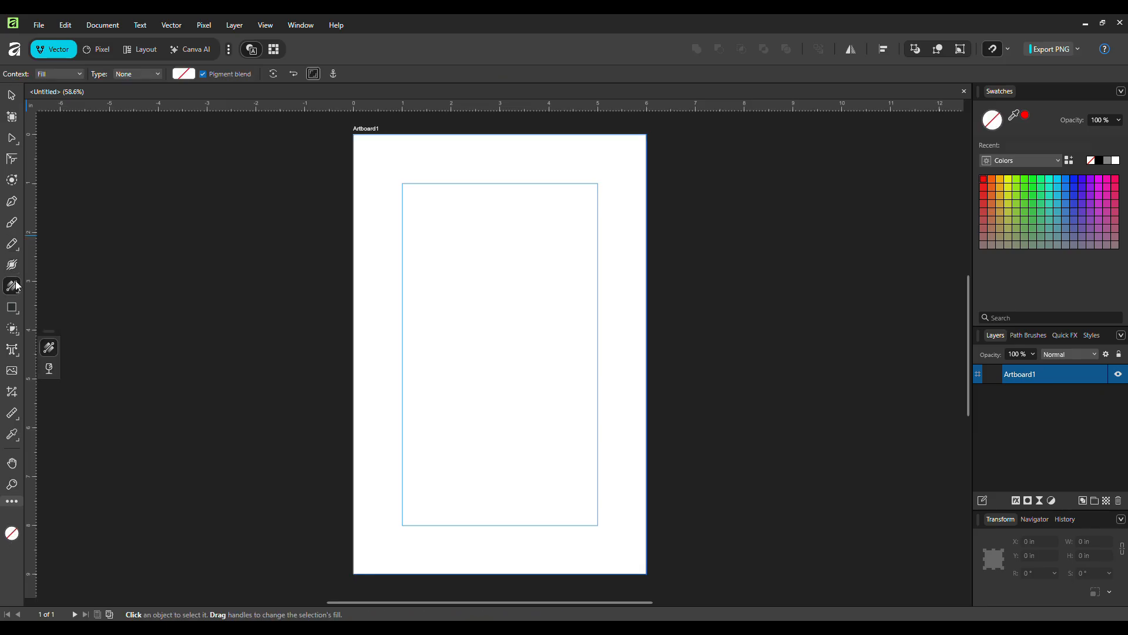
{"action": "left_click", "coordinate": [14, 96]}
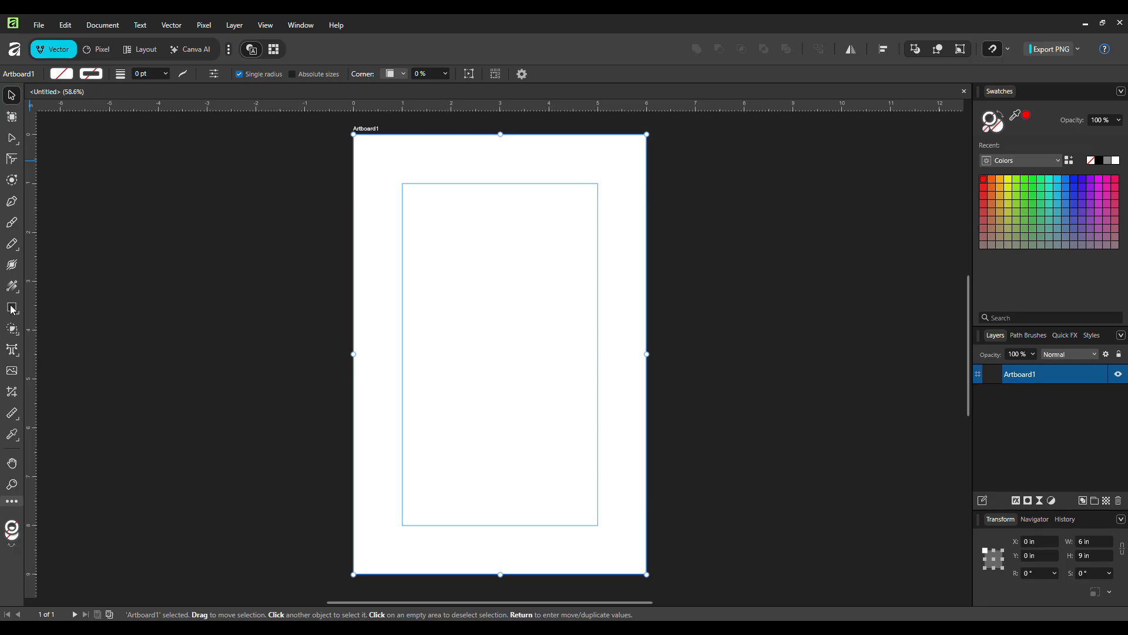
- Shift the artboard slightly up and to the left, and draw a rectangle about 3.37 by 4.49 in inside its margins
{"action": "left_click_drag", "start_coordinate": [506, 247], "coordinate": [480, 239]}
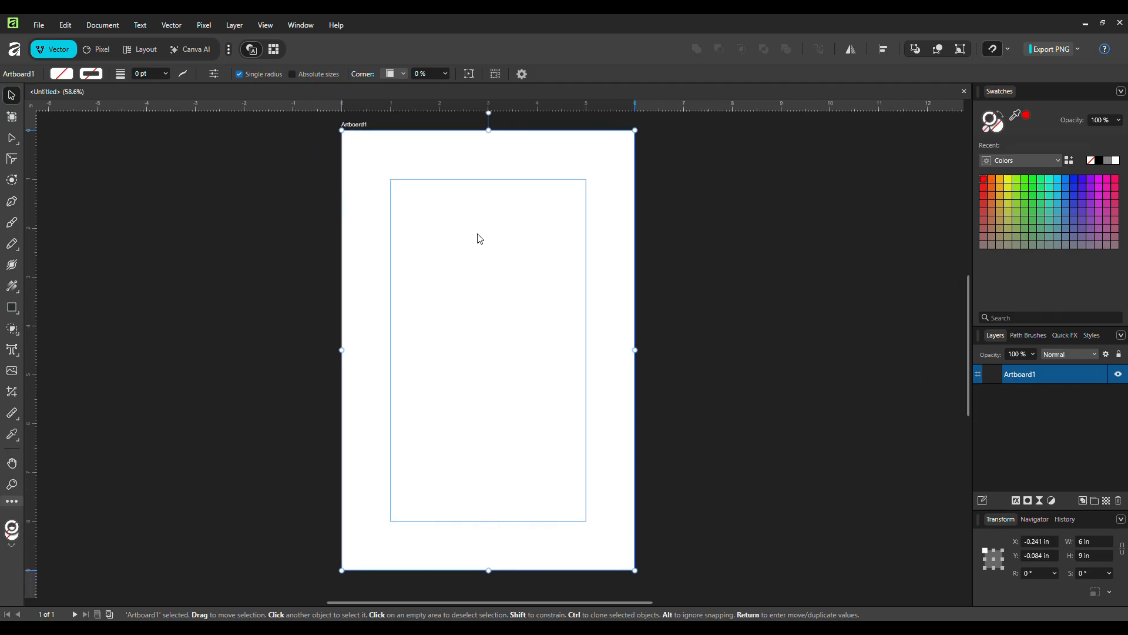
{"action": "left_click", "coordinate": [12, 310]}
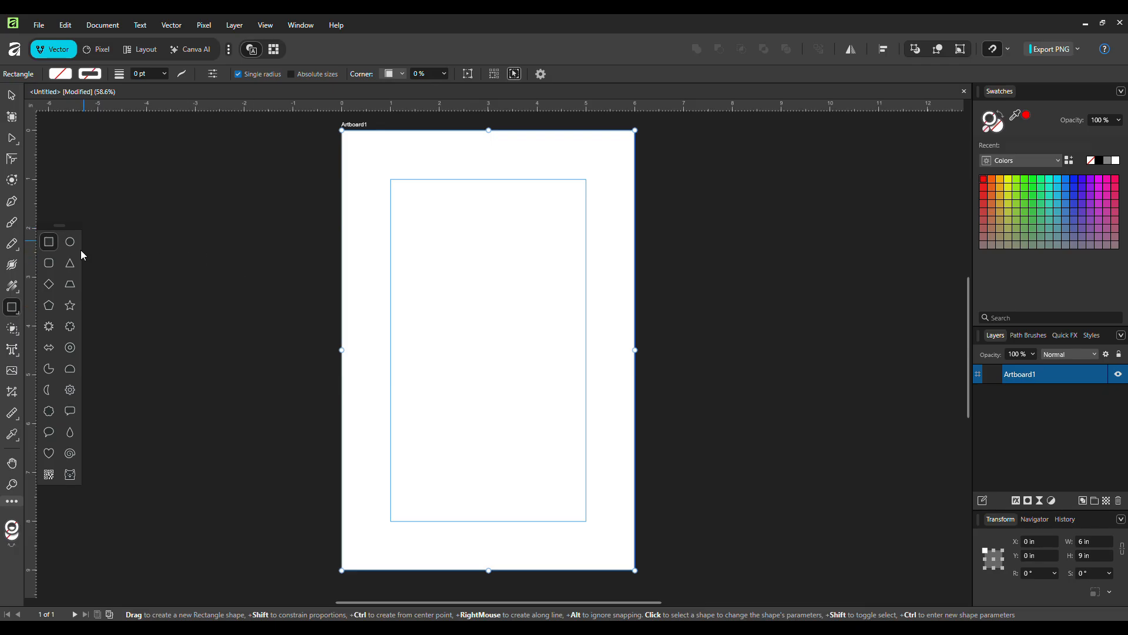
{"action": "left_click_drag", "start_coordinate": [421, 203], "coordinate": [587, 421]}
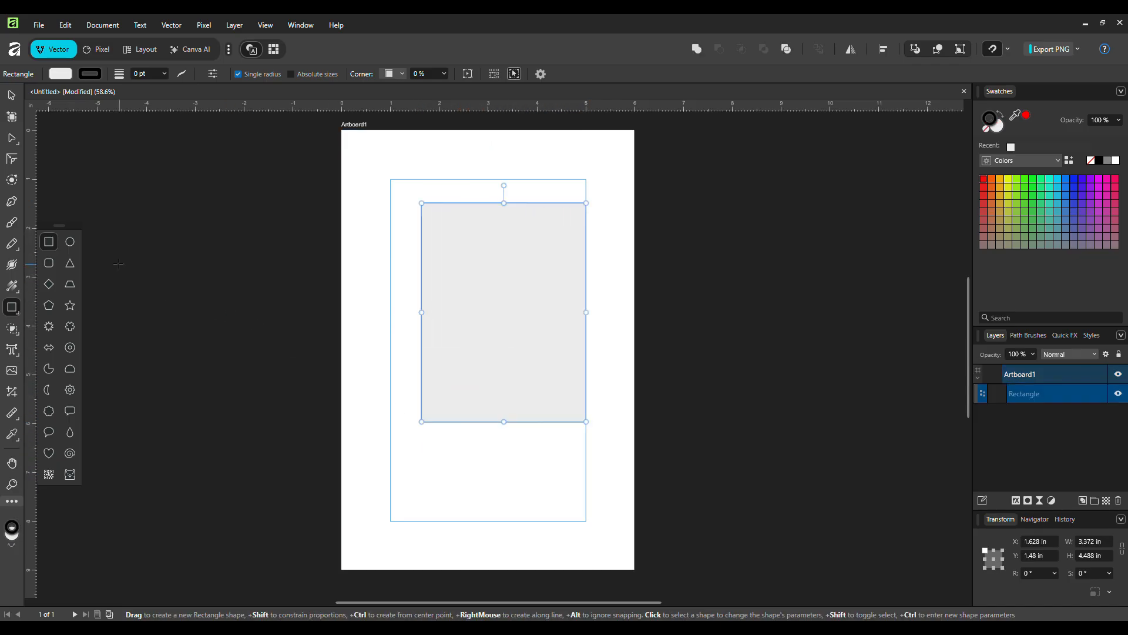
- Draw an ellipse about 3.76 by 3.09 in over the rectangle's upper part and move it slightly left
{"action": "left_click", "coordinate": [69, 241]}
{"action": "left_click_drag", "start_coordinate": [403, 162], "coordinate": [586, 312]}
{"action": "left_click", "coordinate": [11, 96]}
{"action": "mouse_move", "coordinate": [458, 216]}
{"action": "left_mouse_down"}
{"action": "mouse_move", "coordinate": [463, 410]}
{"action": "mouse_move", "coordinate": [486, 387]}
{"action": "mouse_move", "coordinate": [466, 378]}
{"action": "mouse_move", "coordinate": [431, 242]}
{"action": "mouse_move", "coordinate": [443, 223]}
{"action": "left_mouse_up"}
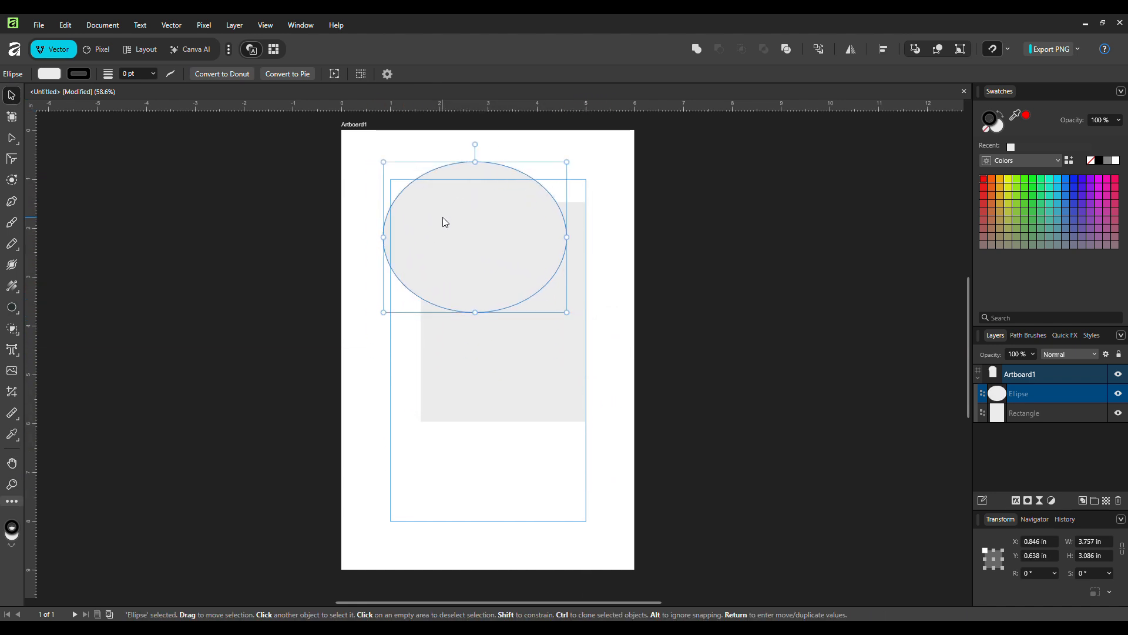
- Fill the ellipse with dark red 7A1919 and move it slightly upward
{"action": "left_click", "coordinate": [50, 74]}
{"action": "left_click", "coordinate": [100, 148]}
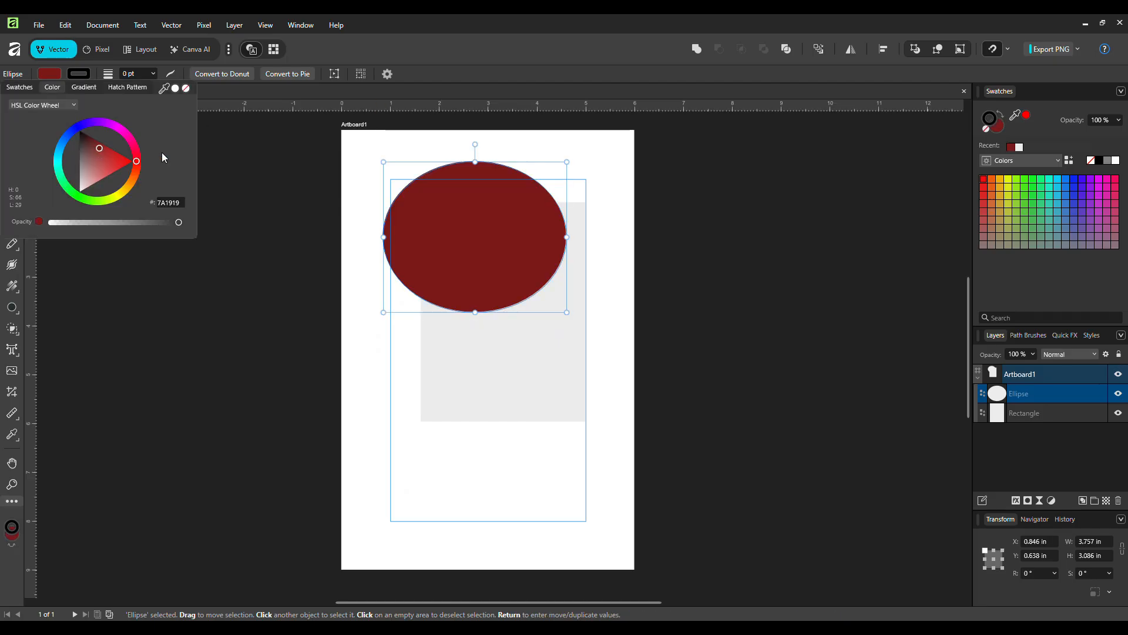
{"action": "left_click", "coordinate": [475, 248]}
{"action": "left_click_drag", "start_coordinate": [475, 248], "coordinate": [476, 236]}
- Fill the rectangle with yellow, centre it beneath the ellipse, and deselect everything
{"action": "left_click", "coordinate": [474, 357]}
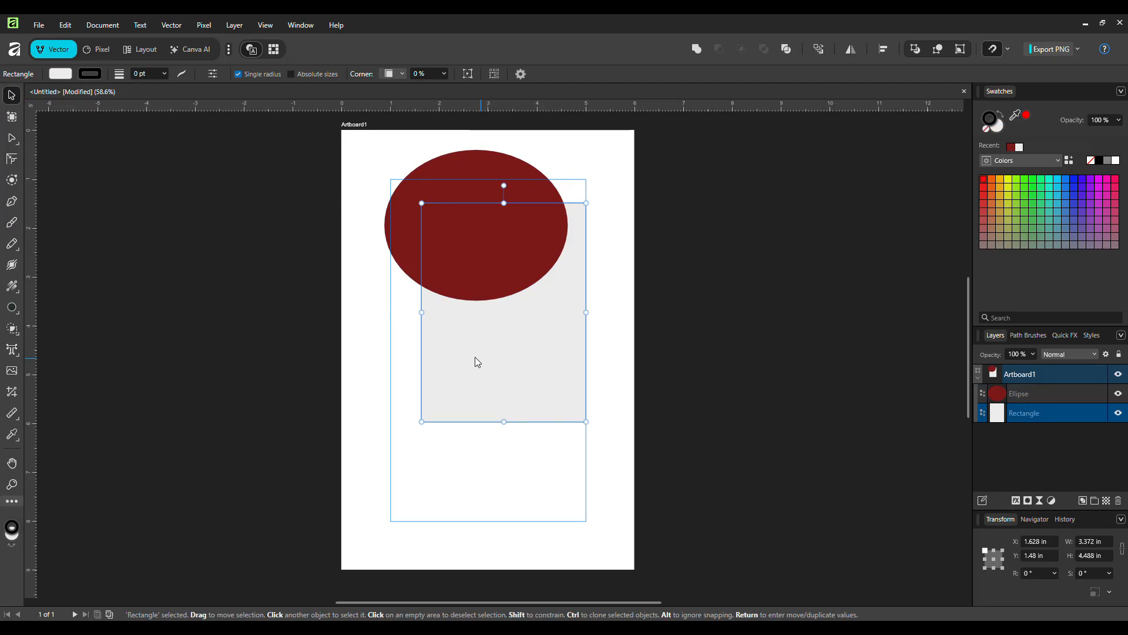
{"action": "left_click", "coordinate": [58, 75]}
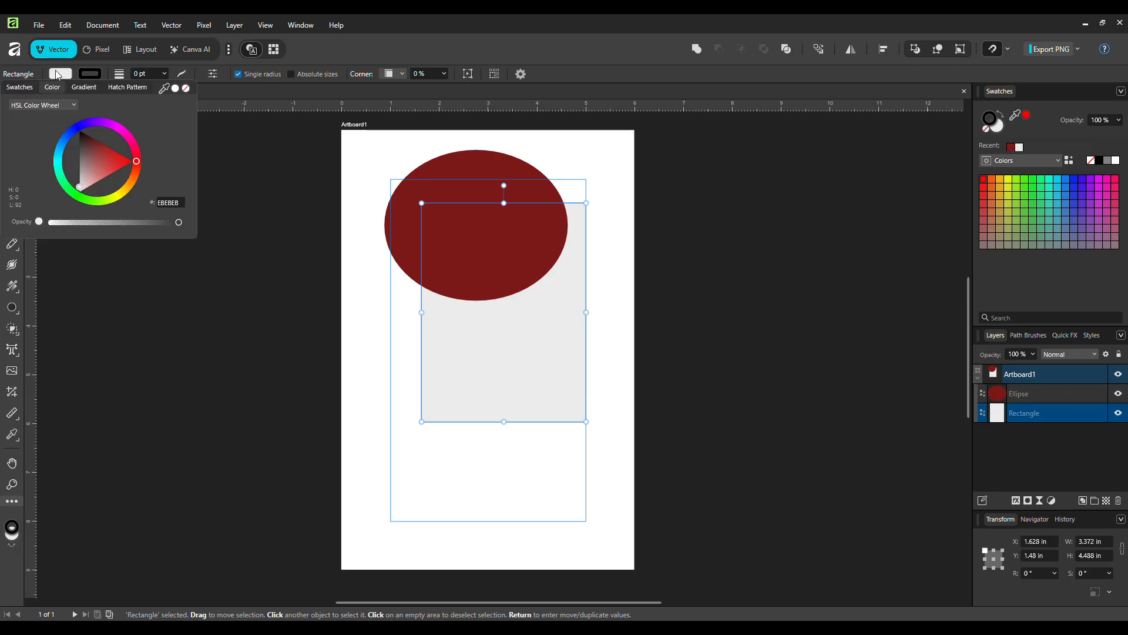
{"action": "left_click", "coordinate": [127, 183]}
{"action": "left_click", "coordinate": [123, 193]}
{"action": "left_click_drag", "start_coordinate": [532, 381], "coordinate": [505, 382]}
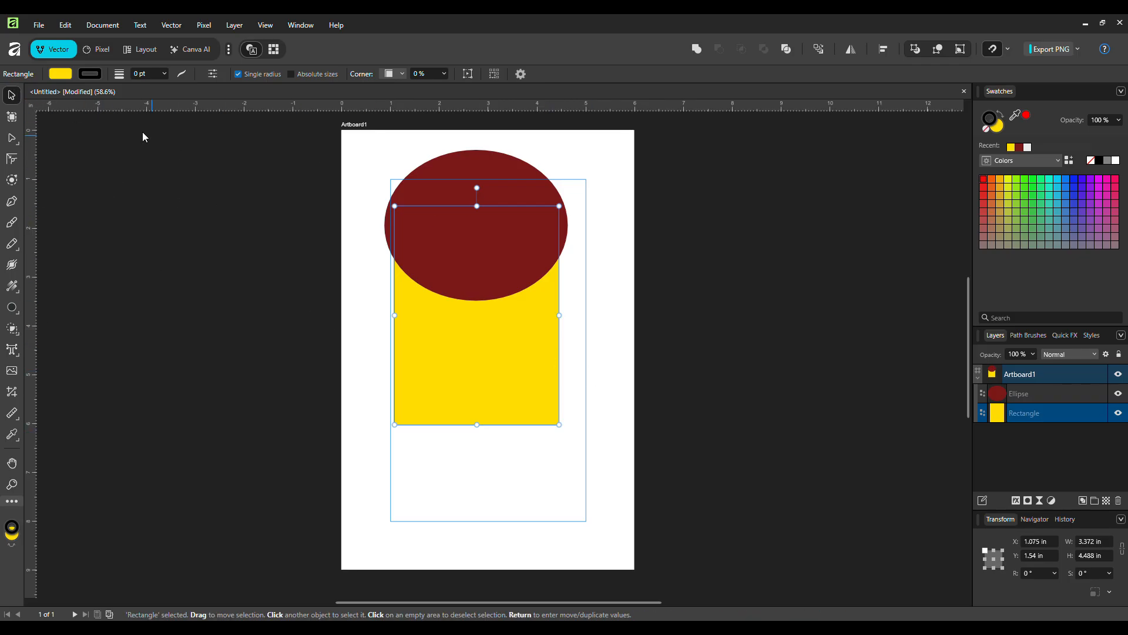
{"action": "left_click", "coordinate": [369, 160]}
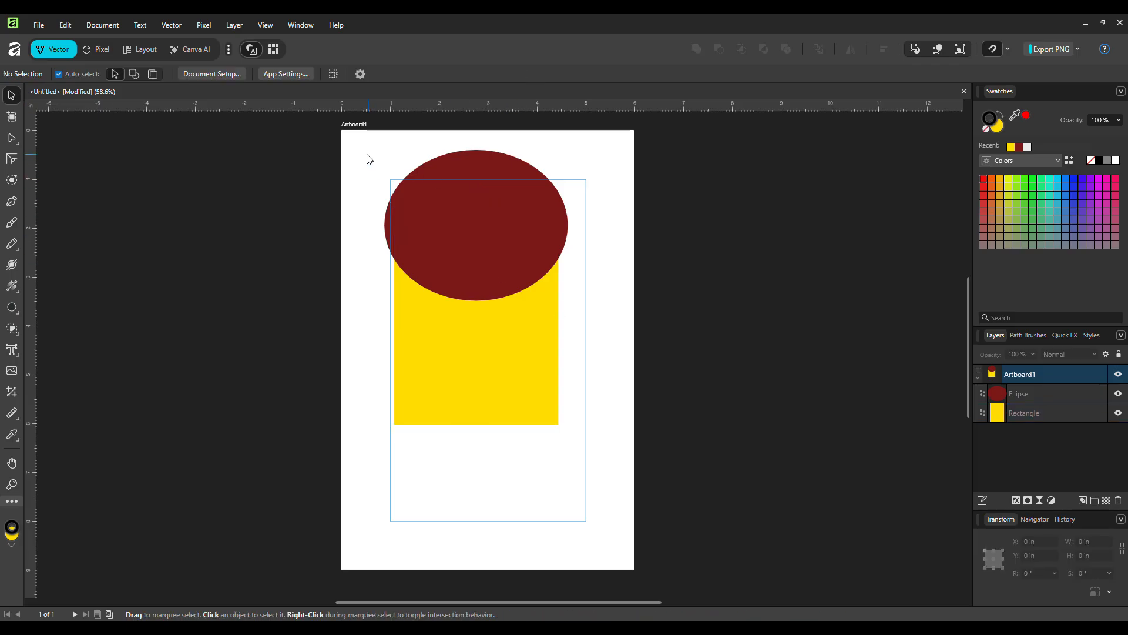
- Add a second 6 by 9 in artboard to the right of the first one with the Artboard tool
{"action": "left_click", "coordinate": [11, 117]}
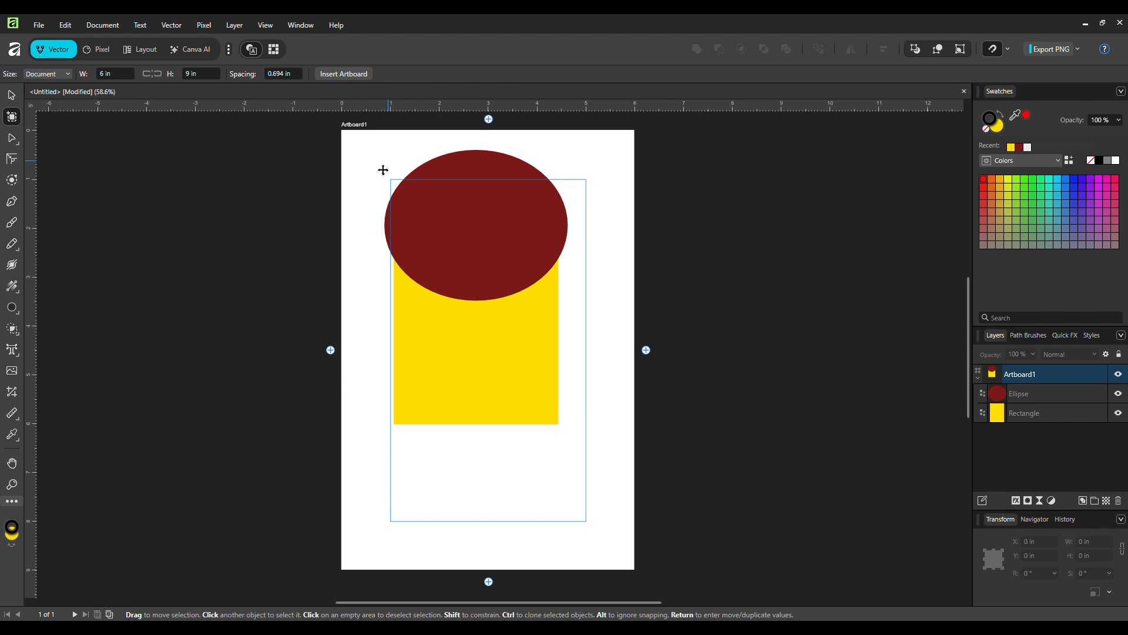
{"action": "left_click", "coordinate": [646, 351]}
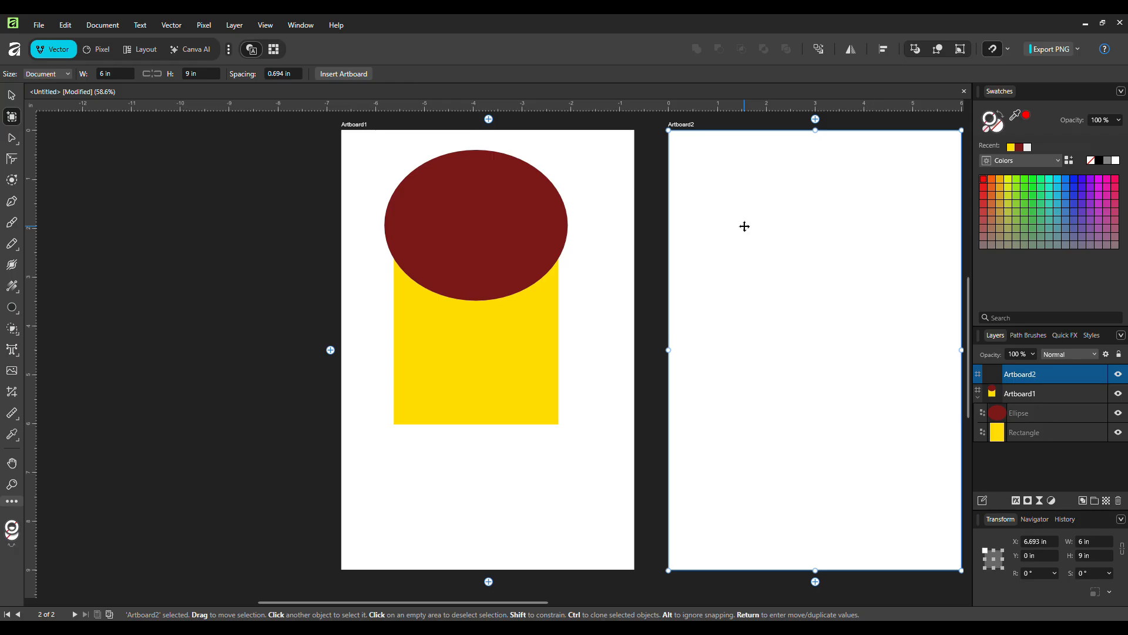
{"action": "scroll", "coordinate": [753, 208], "scroll_direction": "down", "scroll_amount": 1}
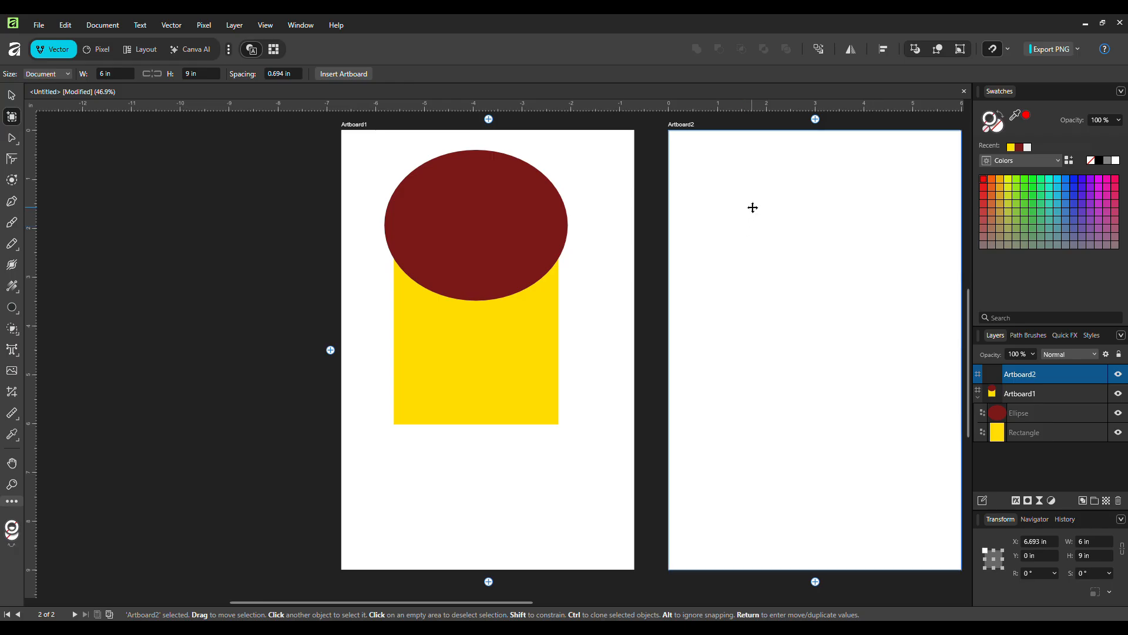
{"action": "scroll", "coordinate": [753, 208], "scroll_direction": "down", "scroll_amount": 1}
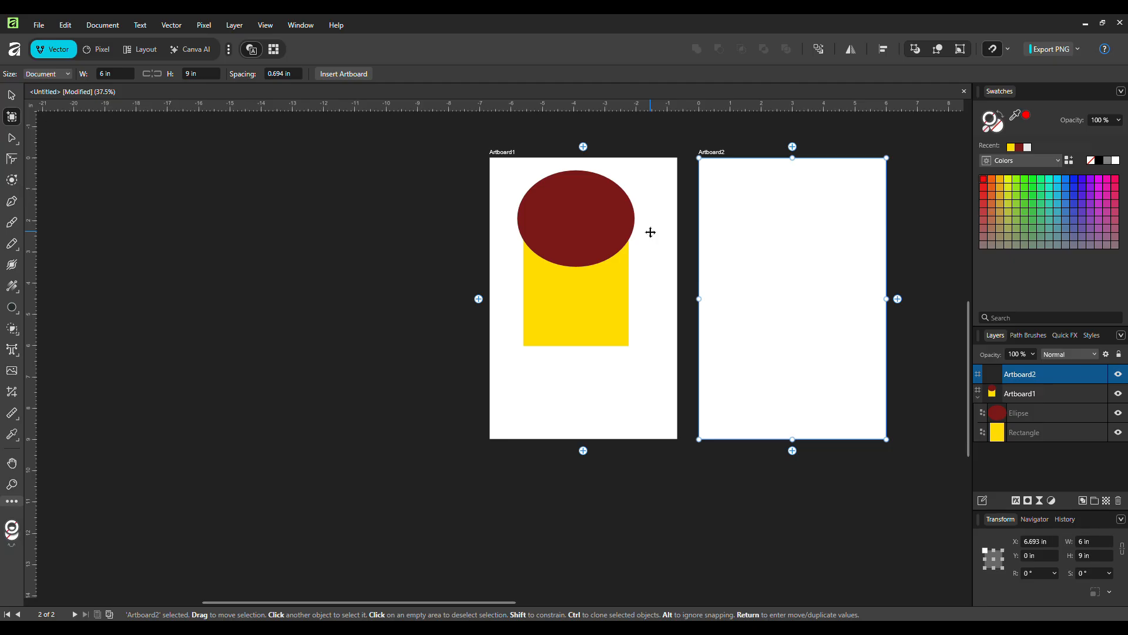
- Draw two stacked artboards beside the second, about 9.44 by 2.93 in and 9.66 by 4.87 in, and add a 6 by 9 in artboard below it
{"action": "key", "text": "h"}
{"action": "left_click_drag", "start_coordinate": [667, 228], "coordinate": [424, 236]}
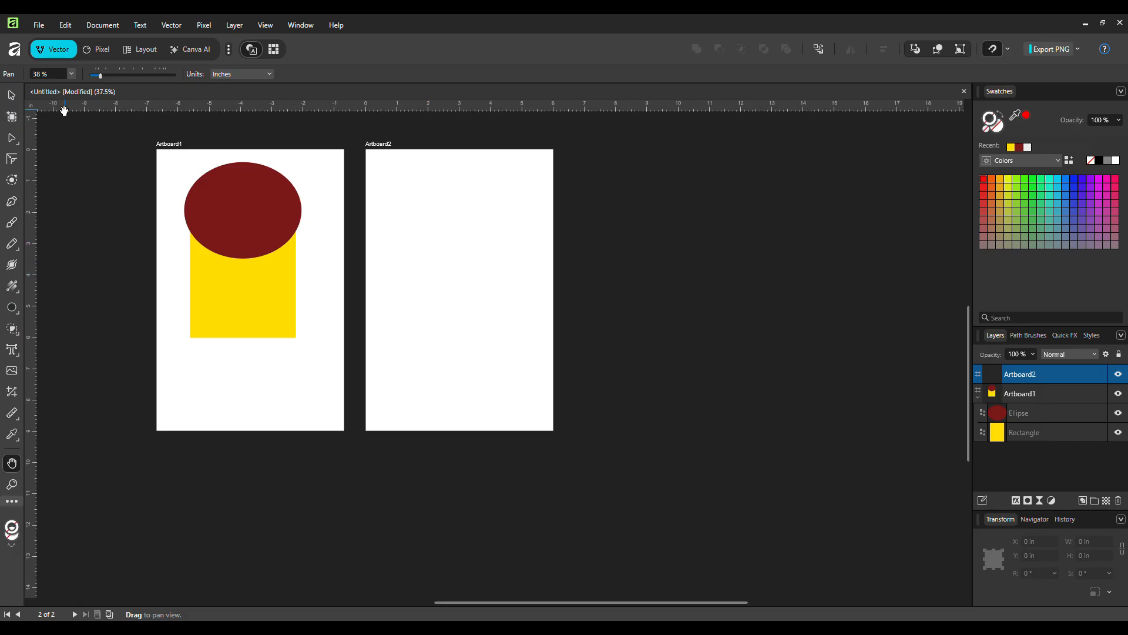
{"action": "left_click", "coordinate": [10, 96]}
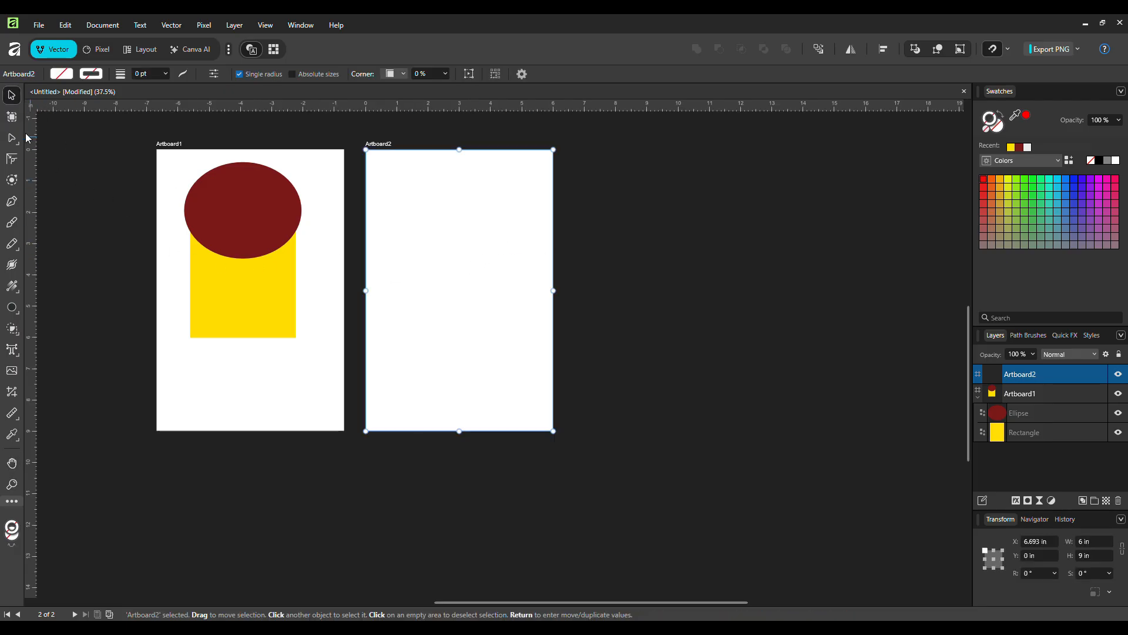
{"action": "left_click", "coordinate": [12, 117]}
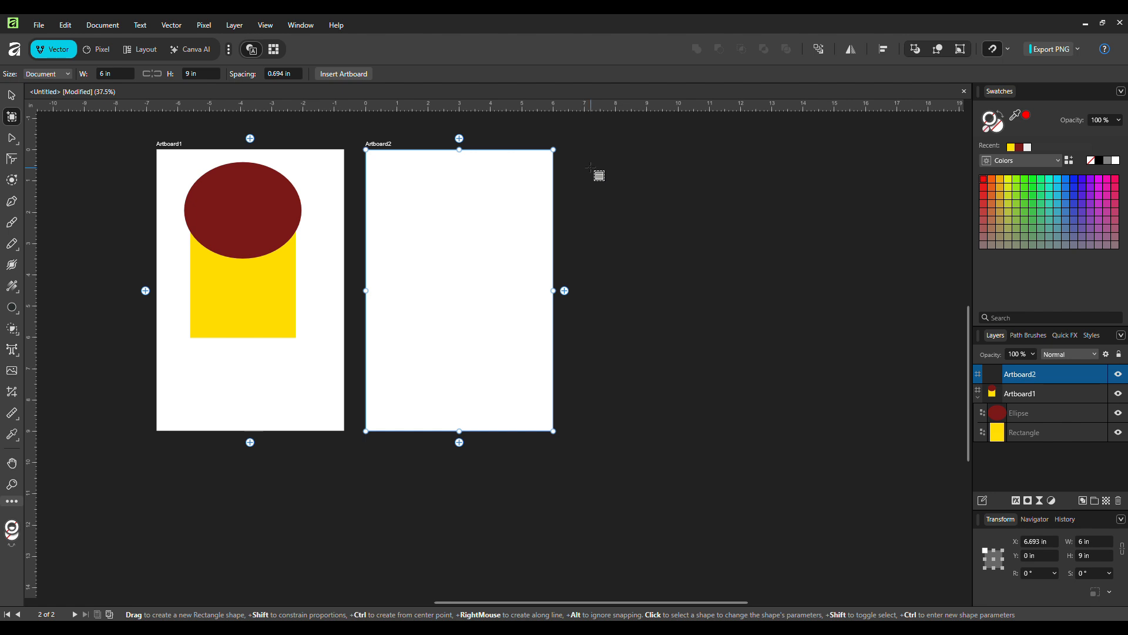
{"action": "left_click_drag", "start_coordinate": [591, 167], "coordinate": [886, 258]}
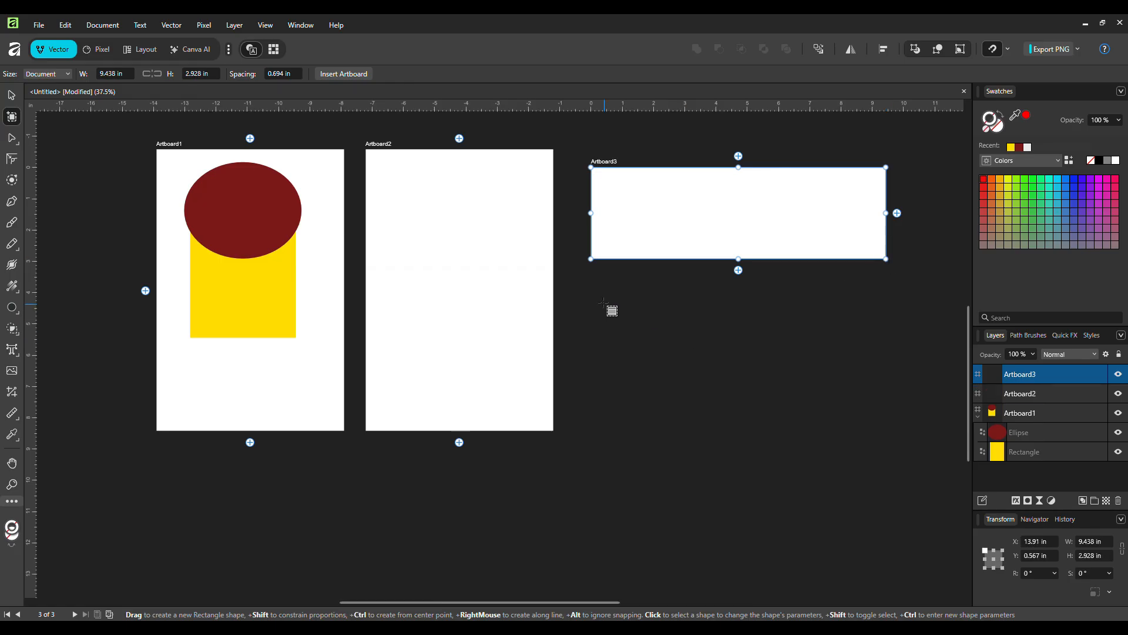
{"action": "left_click_drag", "start_coordinate": [591, 286], "coordinate": [894, 438]}
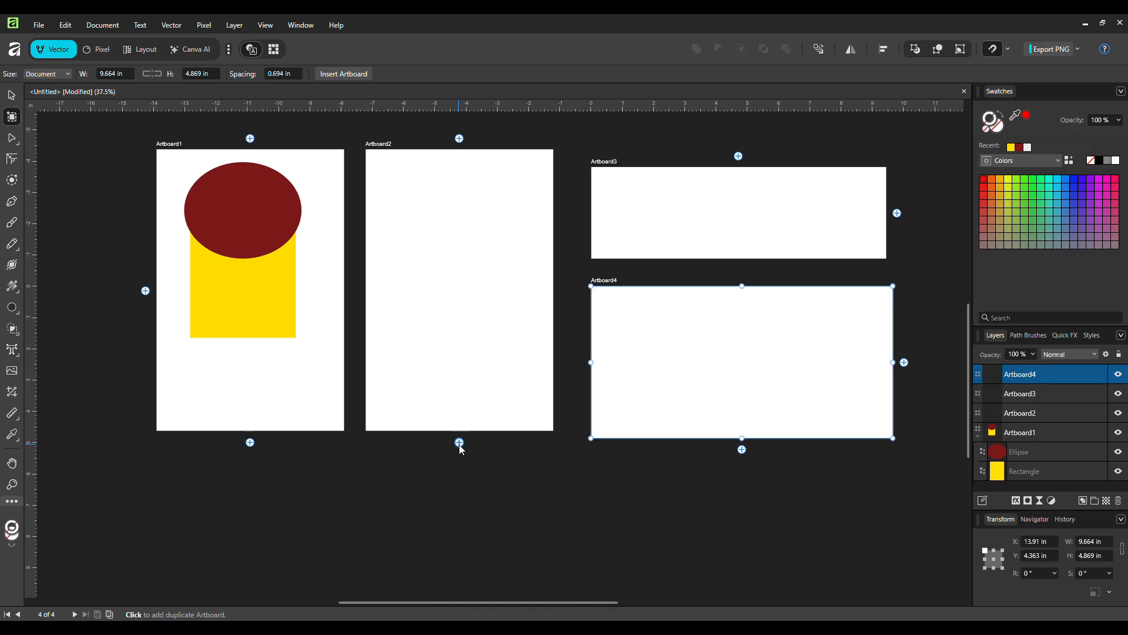
{"action": "left_click", "coordinate": [459, 443]}
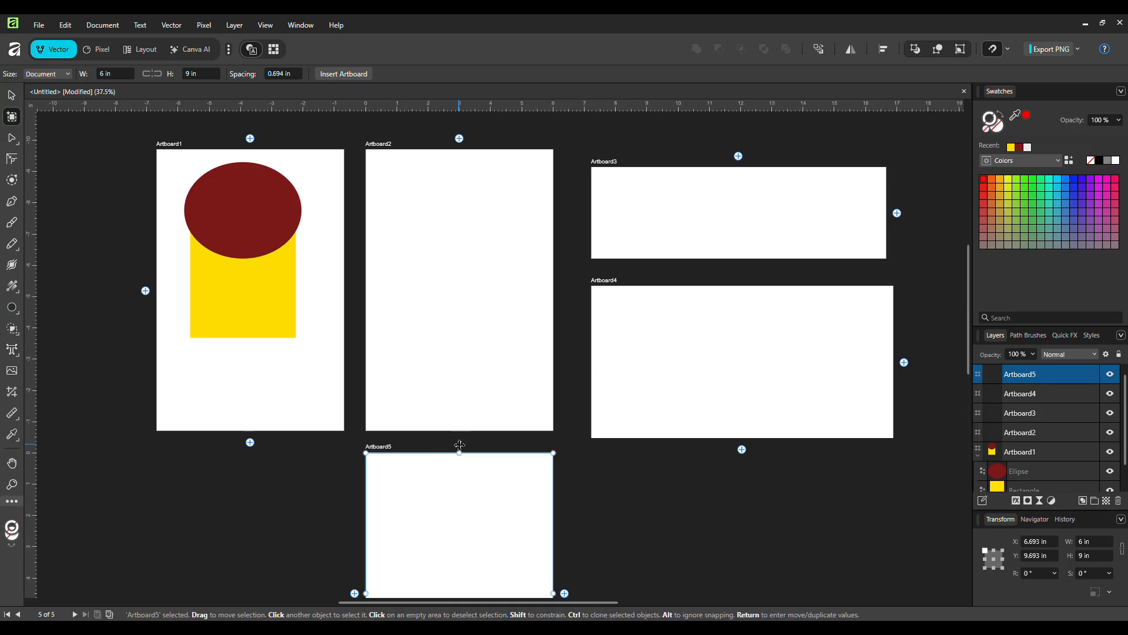
- Add an artboard below the first one, another below the larger wide artboard, and a third beside the upper wide artboard
{"action": "left_click", "coordinate": [250, 445]}
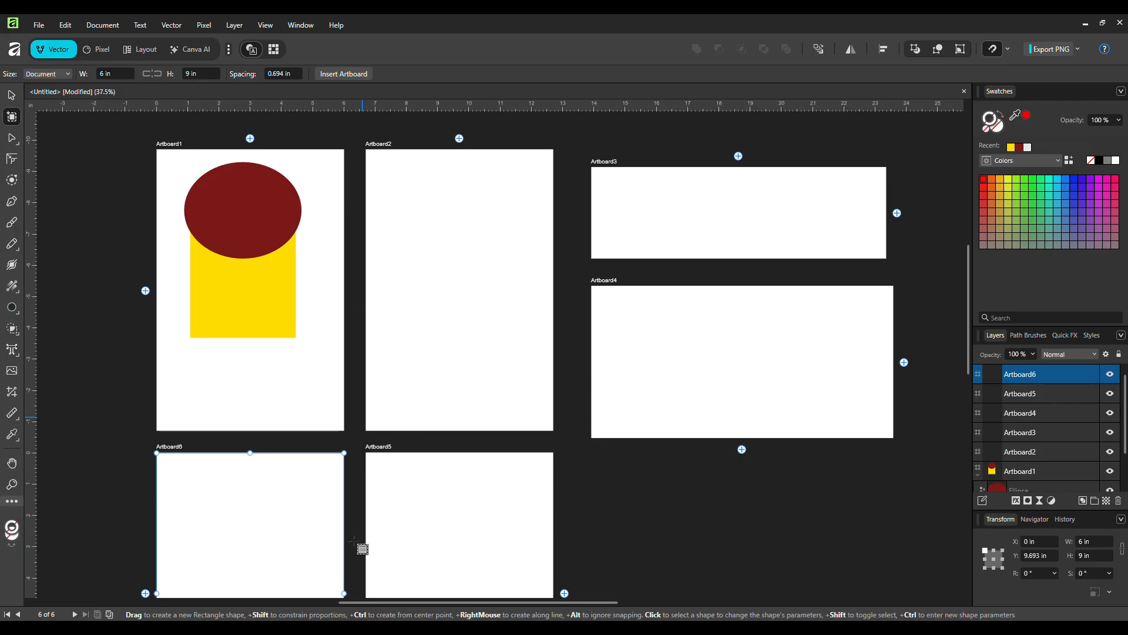
{"action": "left_click", "coordinate": [742, 450]}
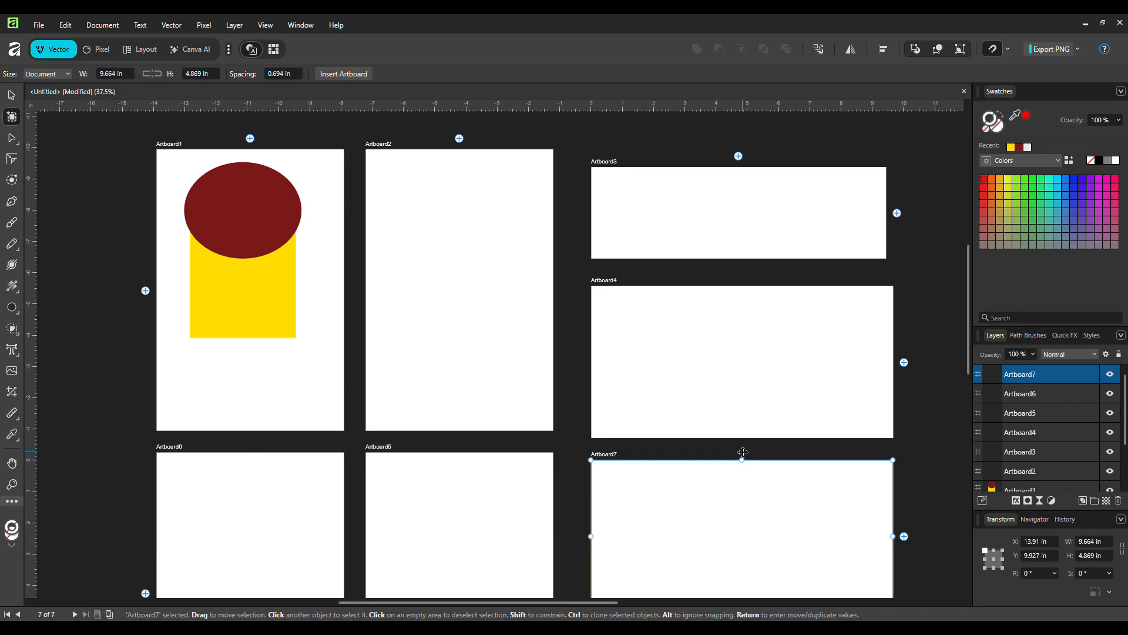
{"action": "left_click", "coordinate": [897, 214]}
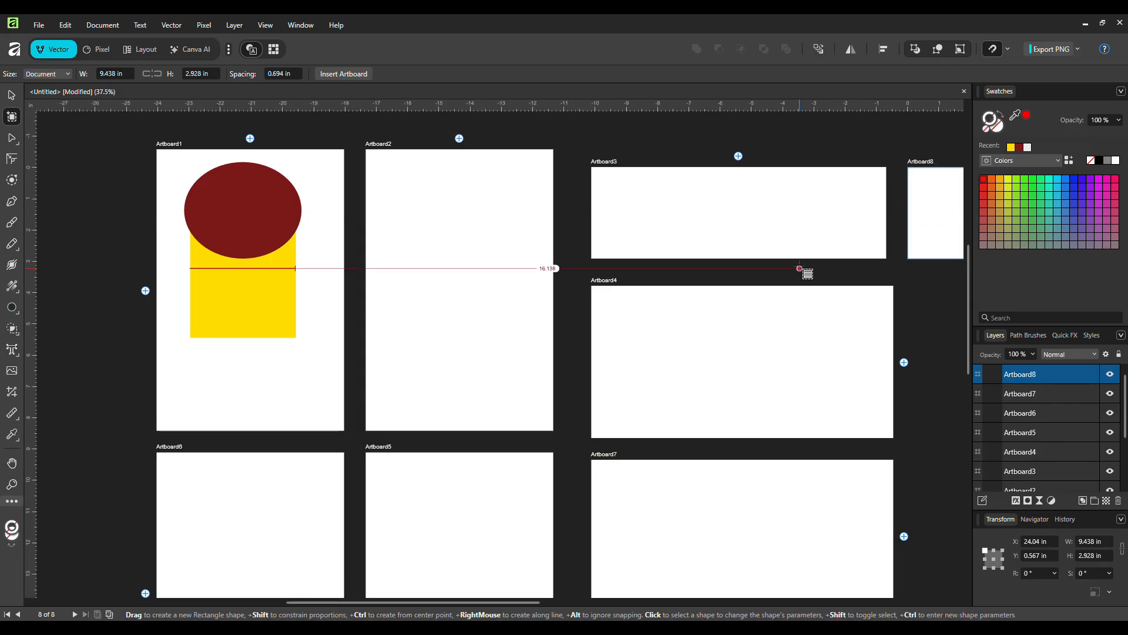
{"action": "scroll", "coordinate": [801, 267], "scroll_direction": "down", "scroll_amount": 3}
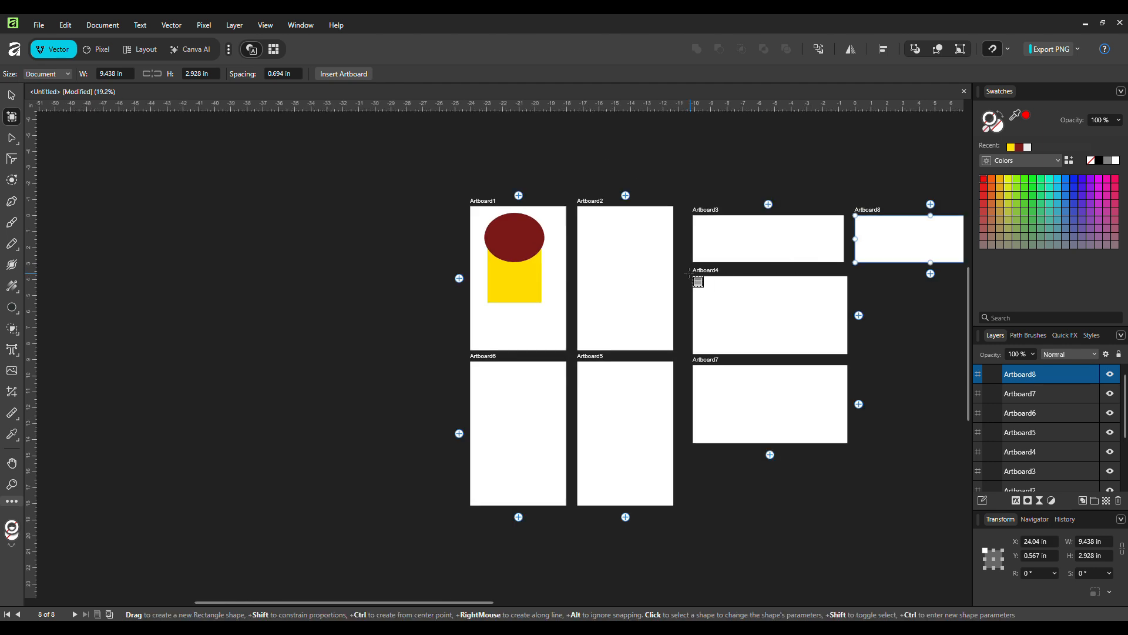
{"action": "key", "text": "h"}
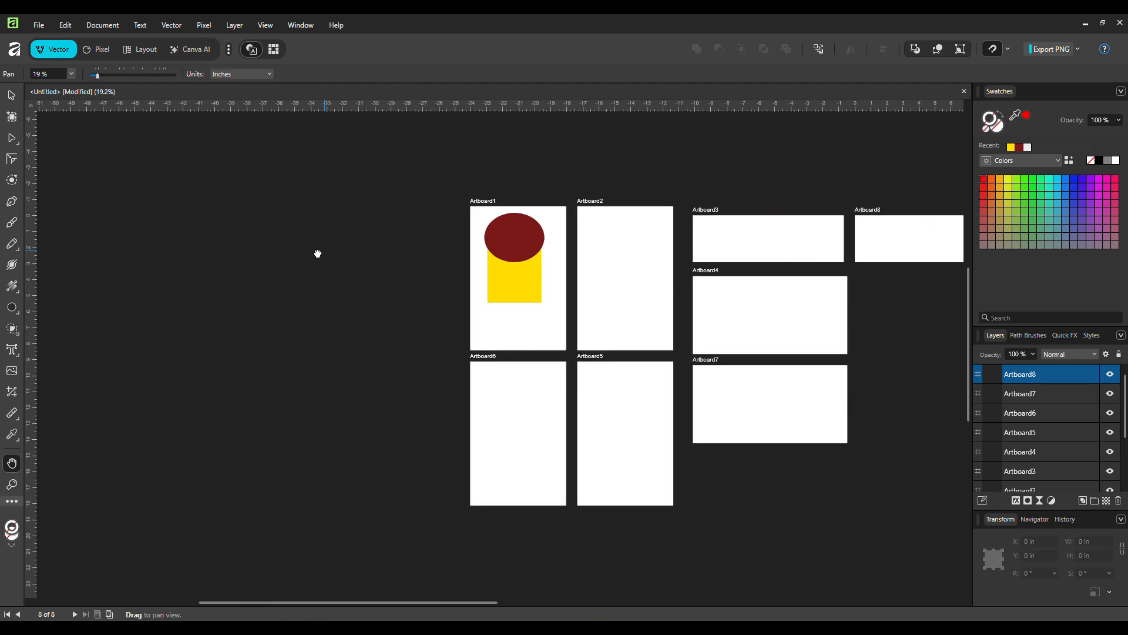
{"action": "left_click_drag", "start_coordinate": [315, 252], "coordinate": [106, 222]}
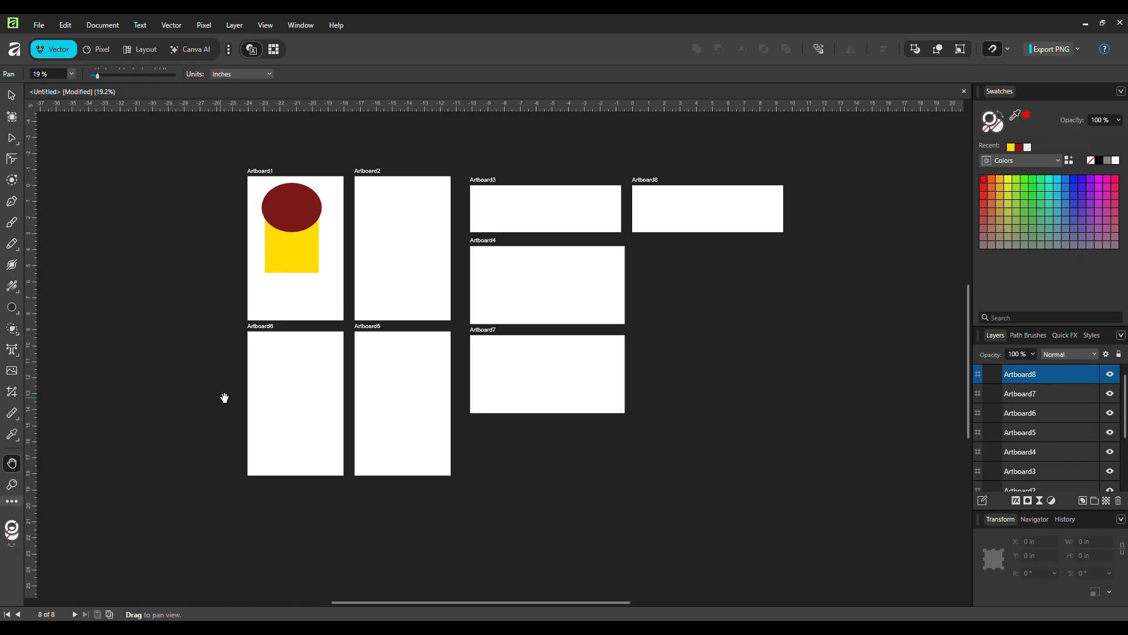
- Delete the four wide artboards beside the second artboard with the Move tool
{"action": "left_click", "coordinate": [12, 95]}
{"action": "left_click_drag", "start_coordinate": [493, 155], "coordinate": [745, 457]}
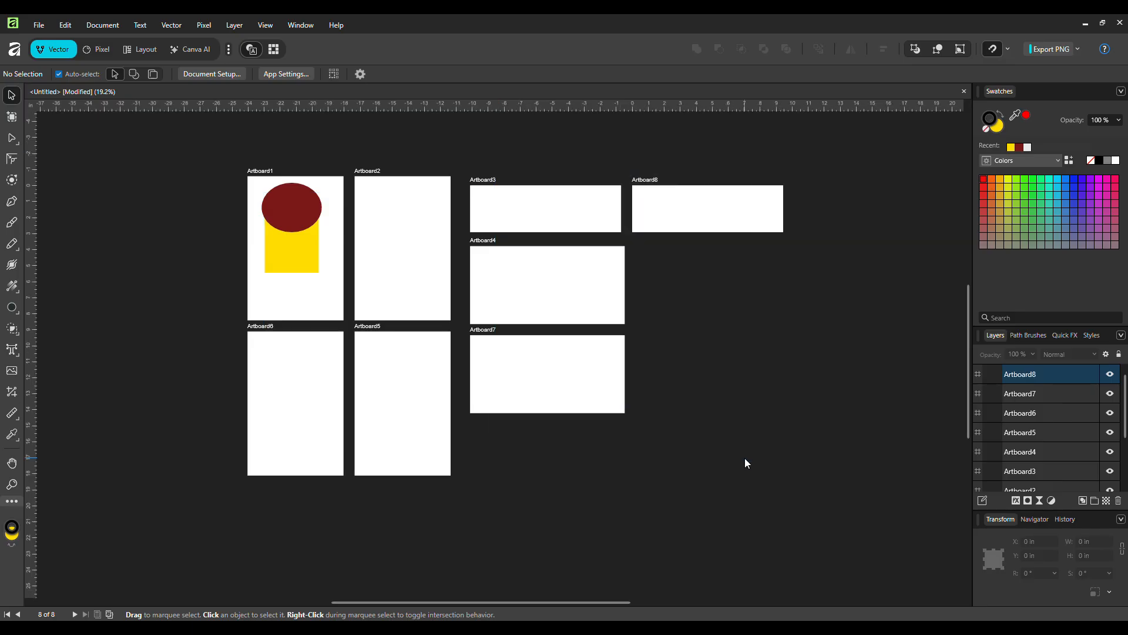
{"action": "left_click", "coordinate": [520, 258]}
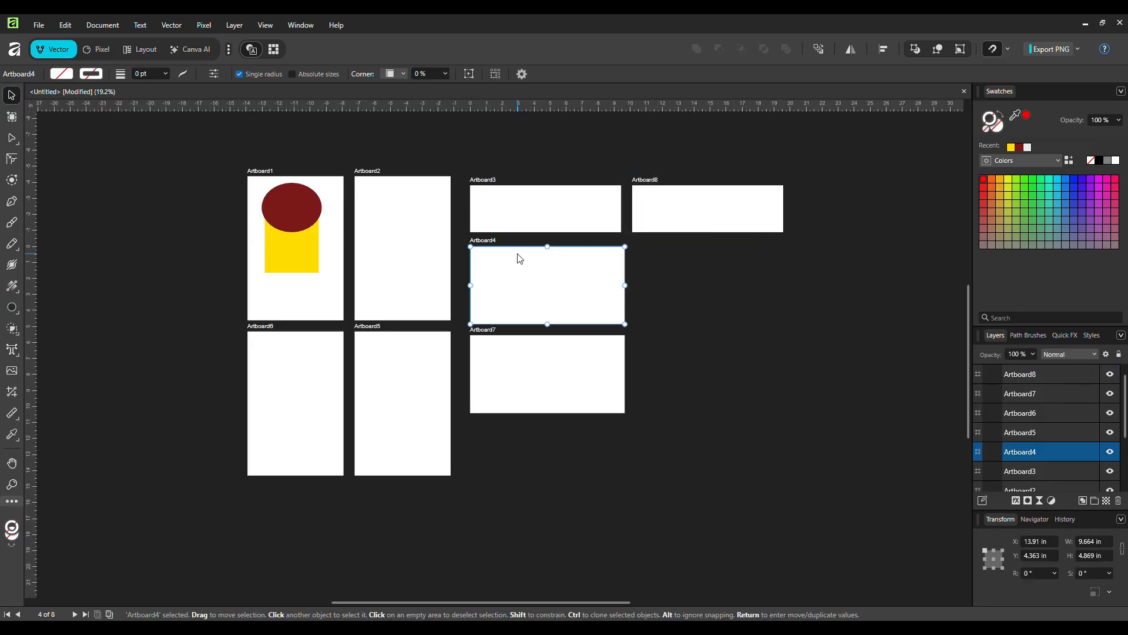
{"action": "key", "text": "Delete"}
{"action": "left_click", "coordinate": [549, 214]}
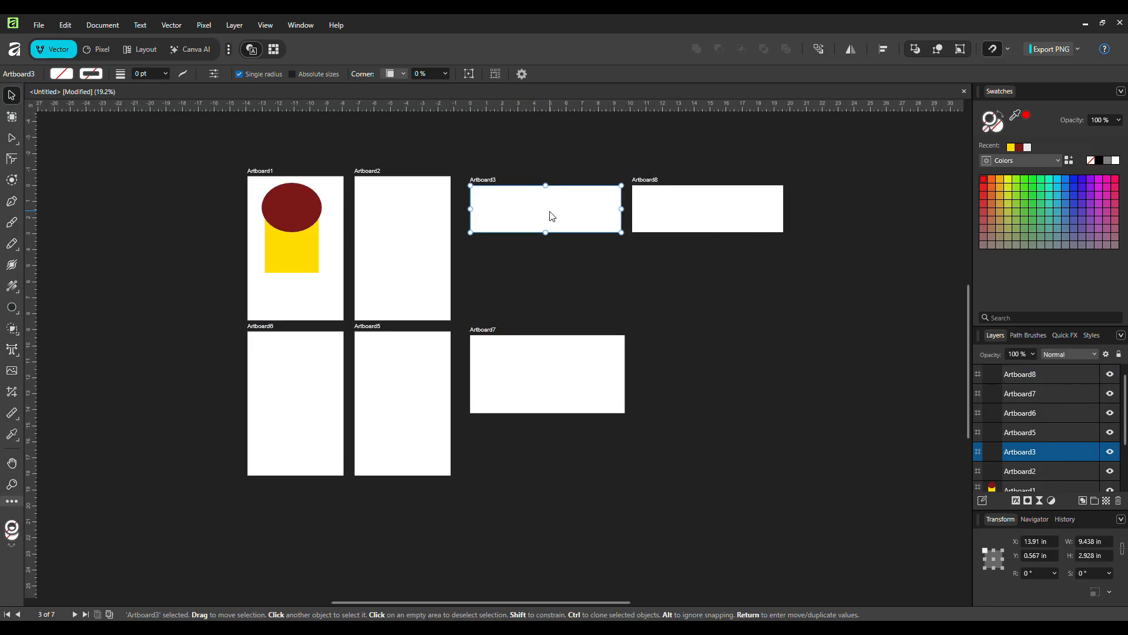
{"action": "key", "text": "Delete"}
{"action": "left_click", "coordinate": [762, 220]}
{"action": "key", "text": "Delete"}
{"action": "left_click", "coordinate": [592, 372]}
{"action": "key", "text": "Delete"}
- Delete the two 6 by 9 in artboards in the lower row
{"action": "left_click", "coordinate": [390, 411]}
{"action": "key", "text": "Delete"}
{"action": "left_click", "coordinate": [295, 414]}
{"action": "key", "text": "Delete"}
- Collapse and re-expand the contents of Artboard1 in the layer list, and delete the empty Artboard2
{"action": "left_click", "coordinate": [391, 255]}
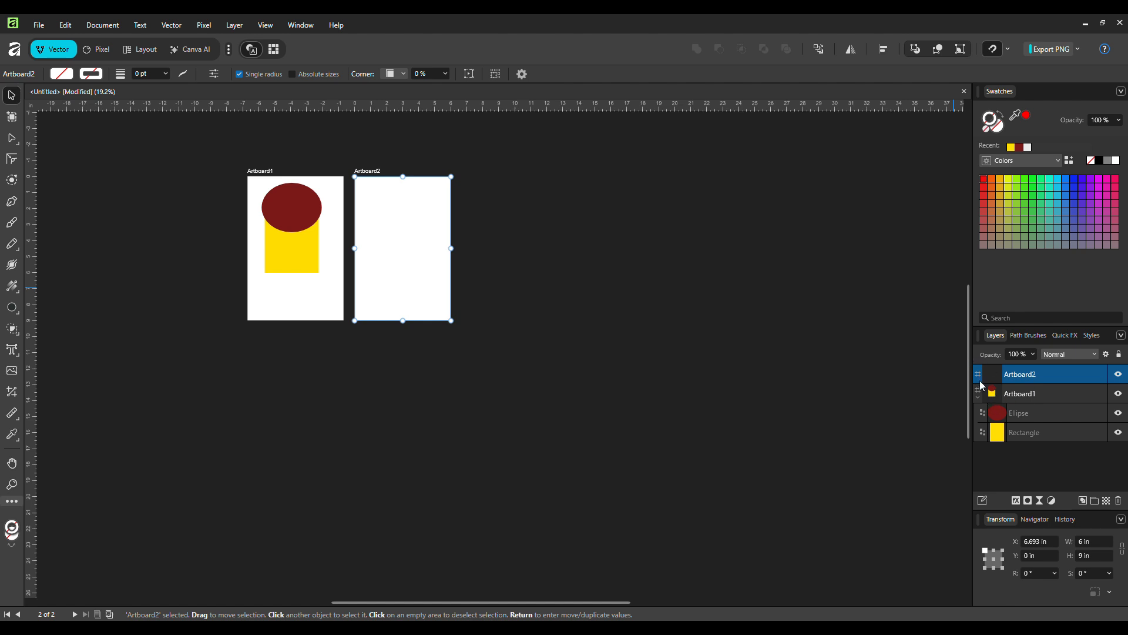
{"action": "left_click_drag", "start_coordinate": [984, 422], "coordinate": [974, 397]}
{"action": "left_click", "coordinate": [979, 400]}
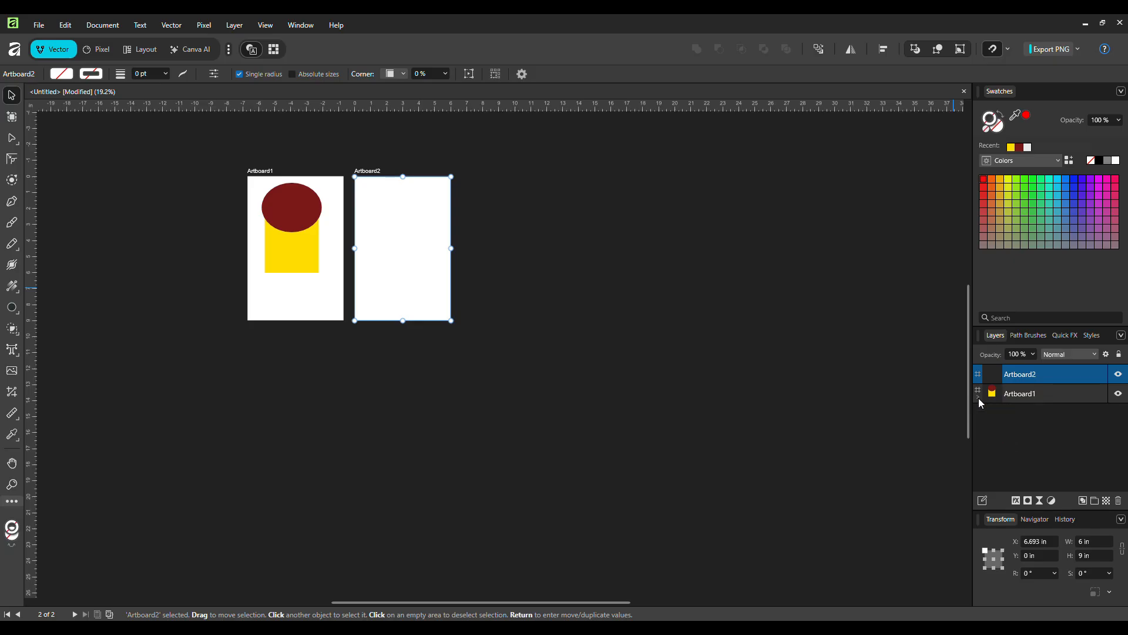
{"action": "left_click", "coordinate": [979, 400]}
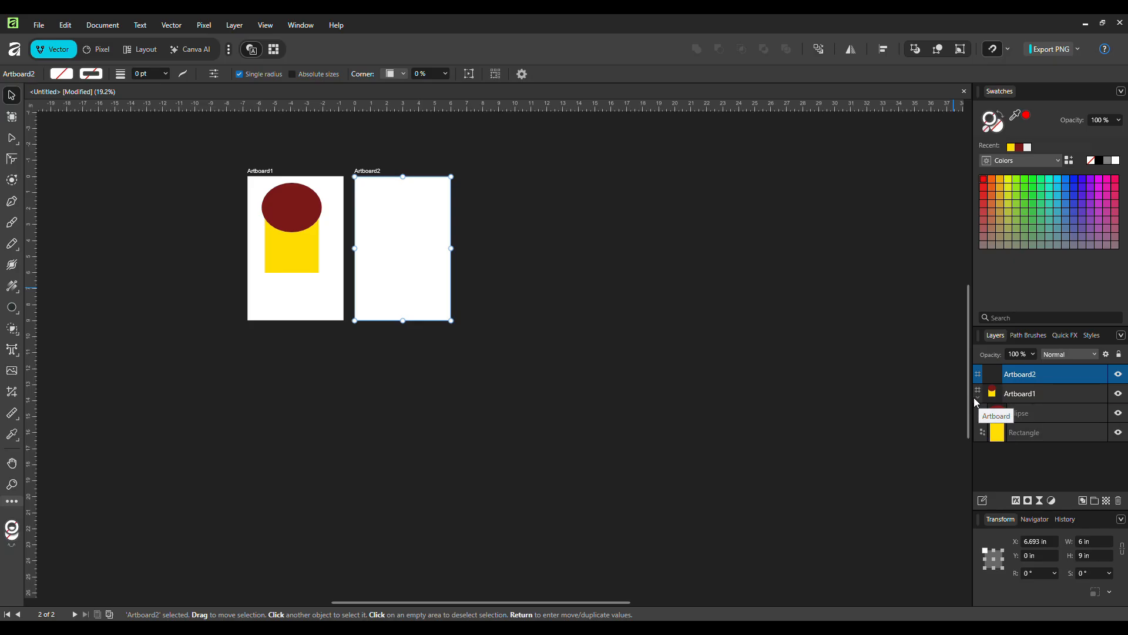
{"action": "key", "text": "Delete"}
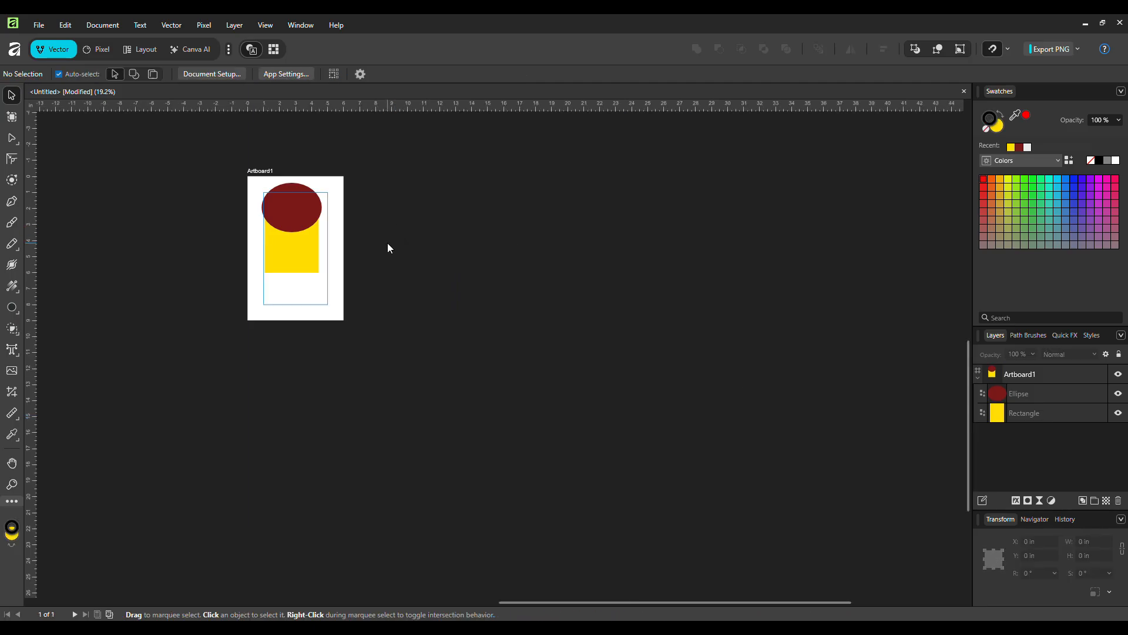
- Select the dark red ellipse with the Node Tool and stretch it slightly upward and sideways to about 3.77 by 3.16 in
{"action": "scroll", "coordinate": [388, 244], "scroll_direction": "left", "scroll_amount": 4}
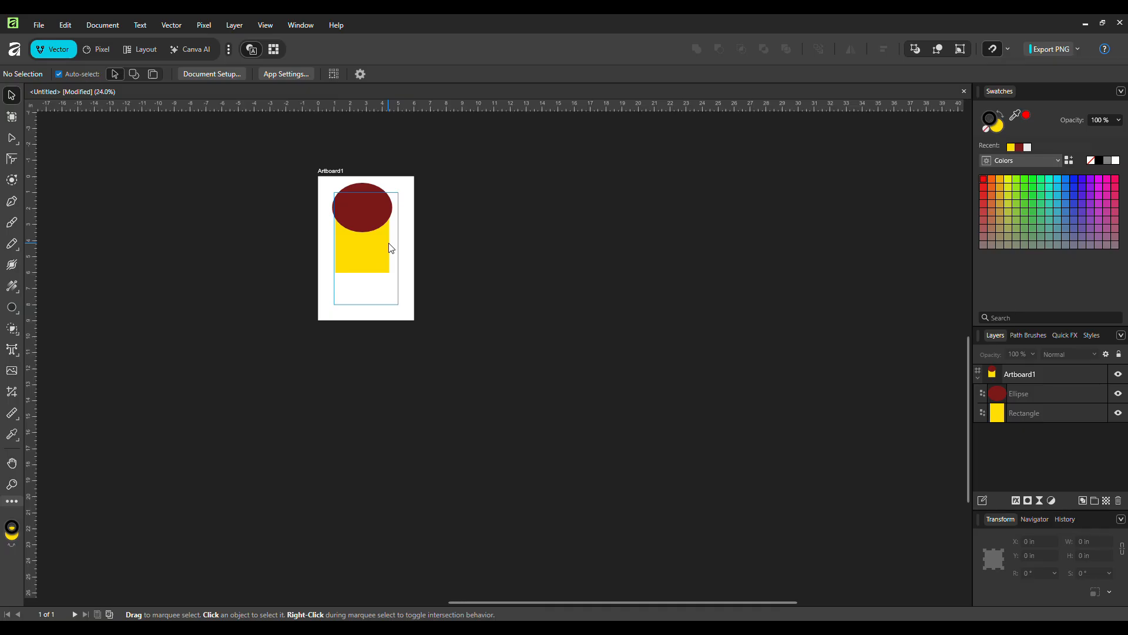
{"action": "scroll", "coordinate": [391, 247], "scroll_direction": "up", "scroll_amount": 5}
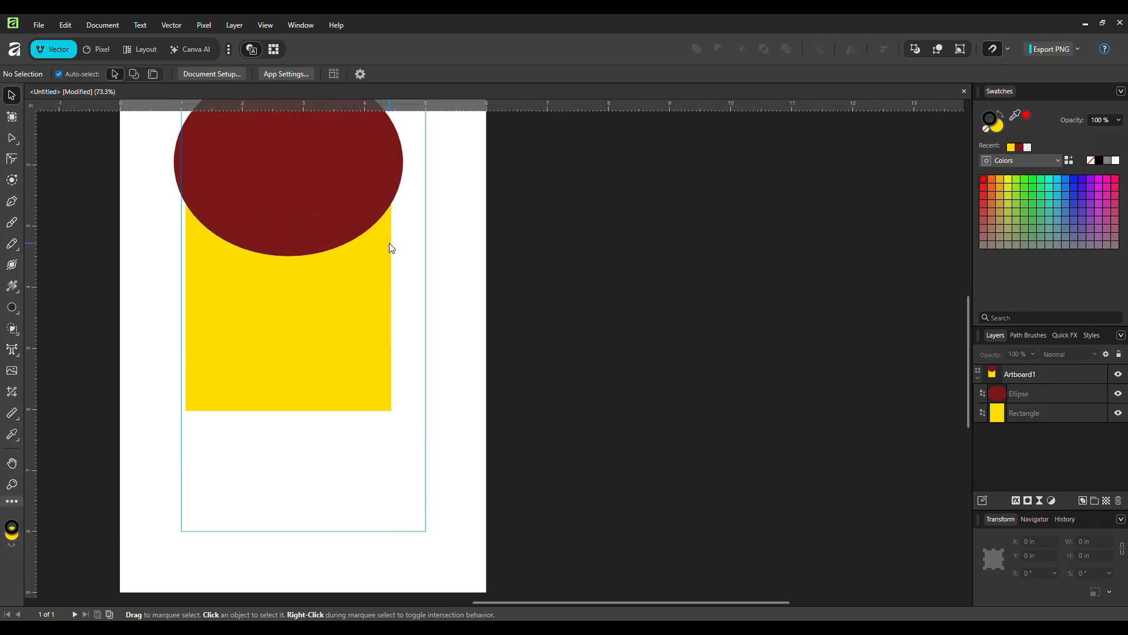
{"action": "scroll", "coordinate": [390, 244], "scroll_direction": "up", "scroll_amount": 4}
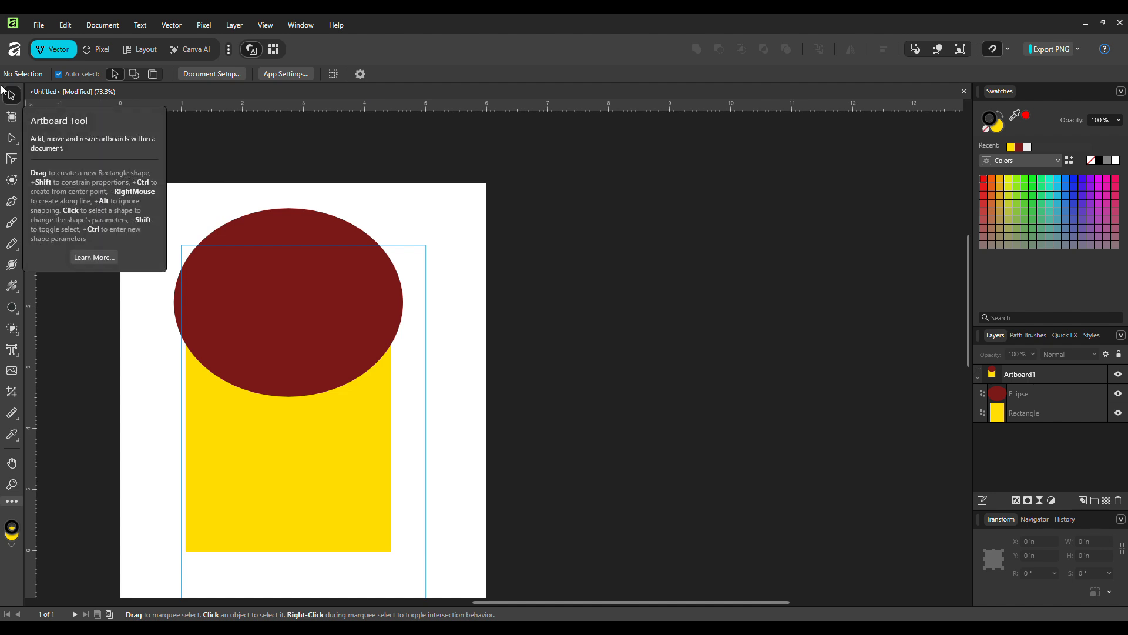
{"action": "left_click", "coordinate": [12, 141]}
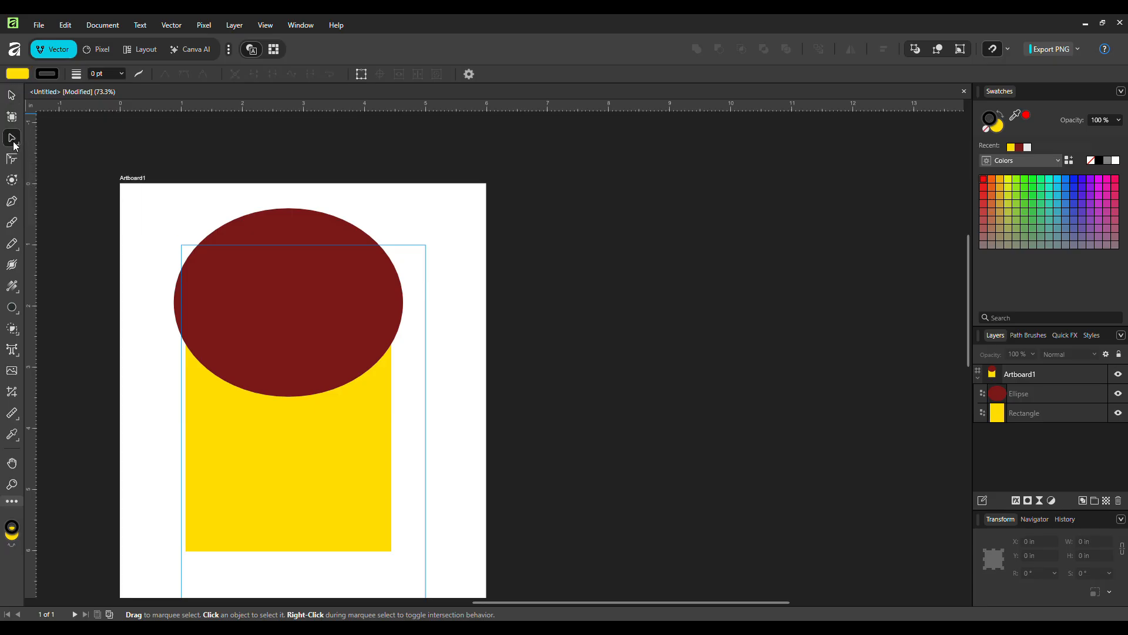
{"action": "left_click", "coordinate": [15, 146]}
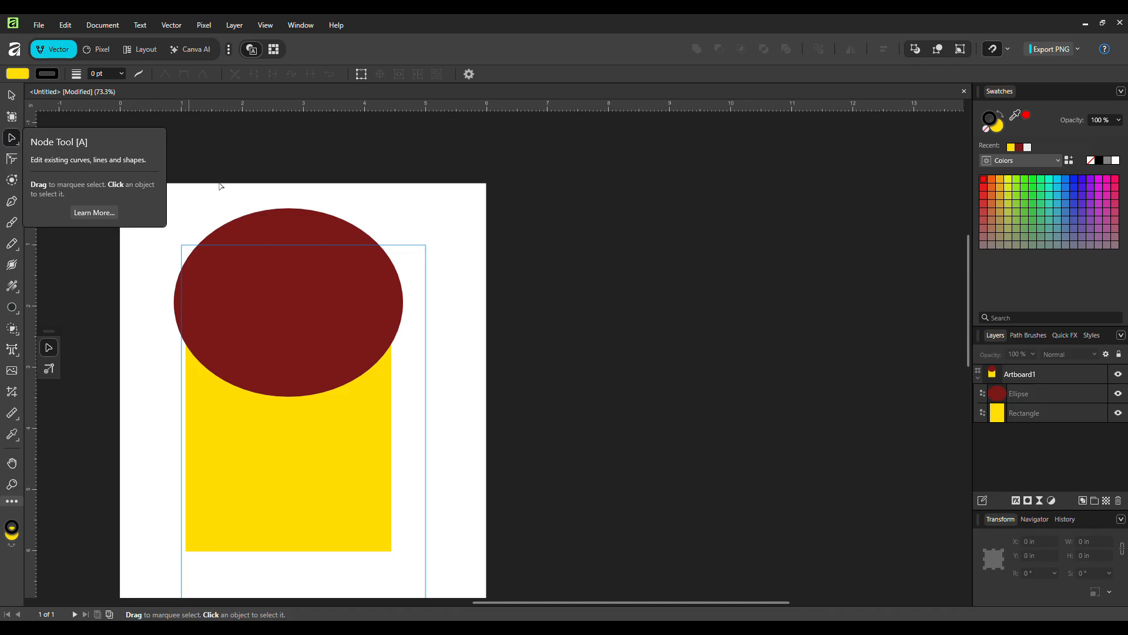
{"action": "left_click", "coordinate": [255, 287]}
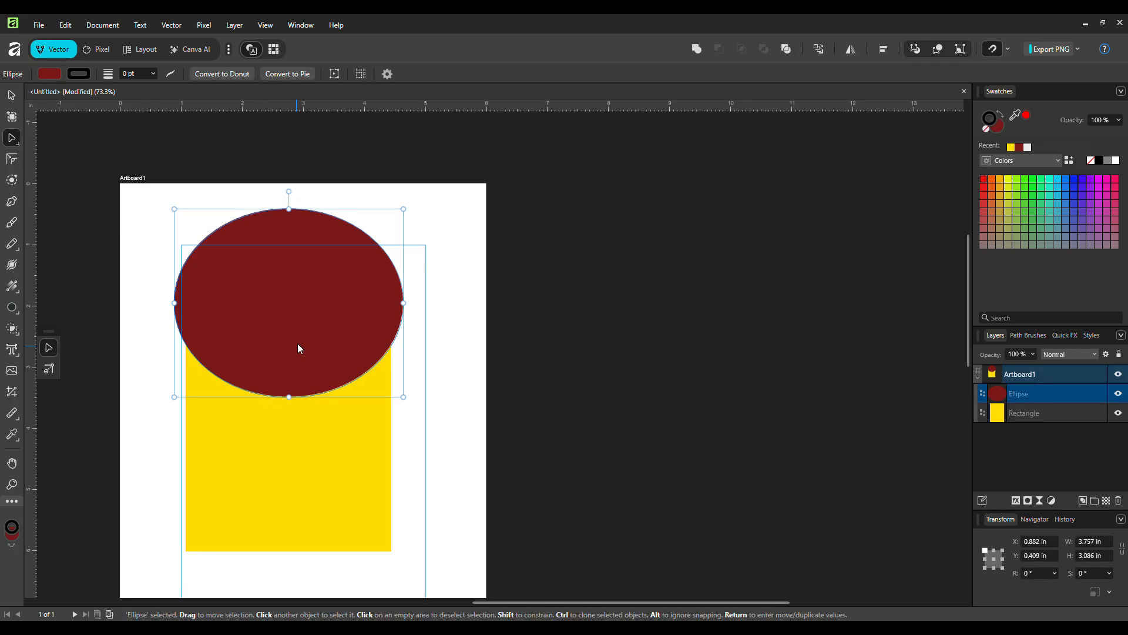
{"action": "left_click", "coordinate": [20, 147]}
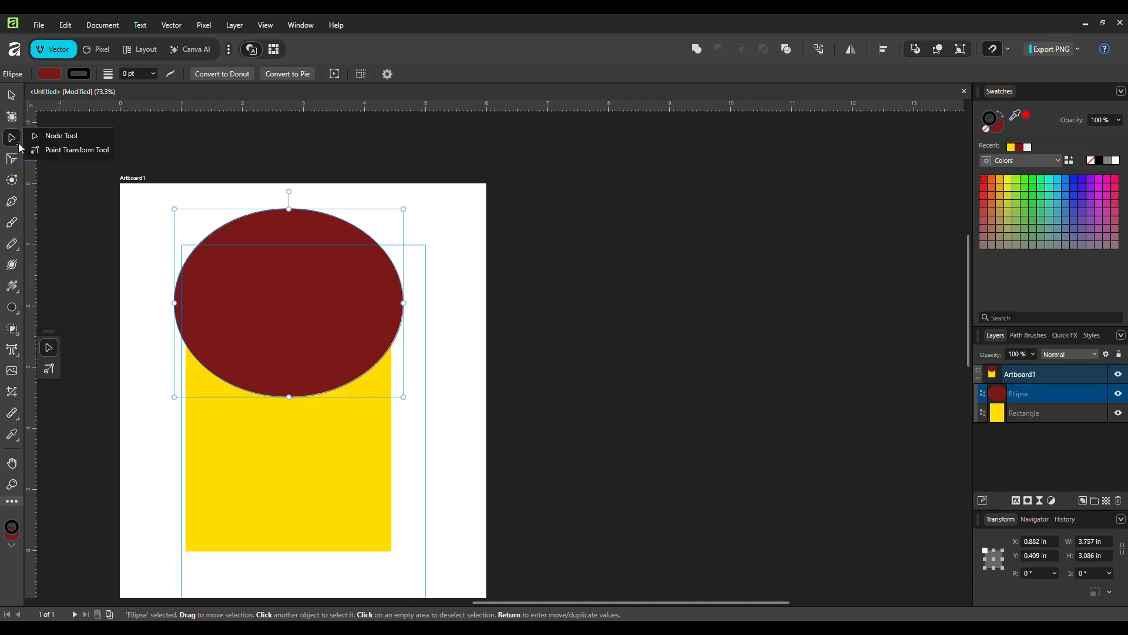
{"action": "left_click", "coordinate": [67, 137]}
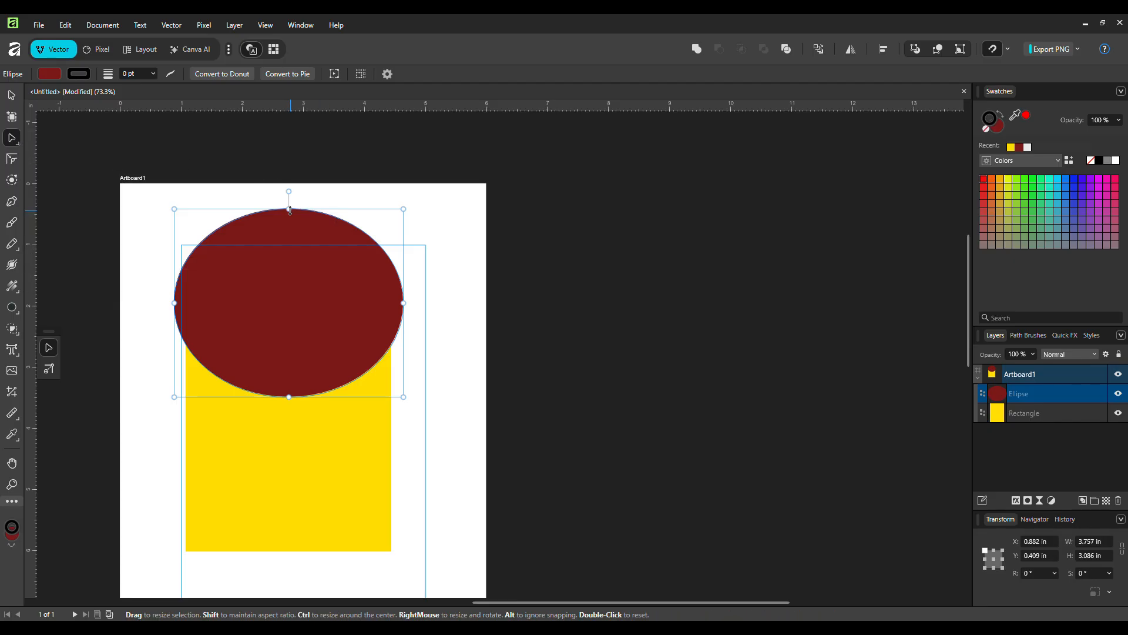
{"action": "mouse_move", "coordinate": [289, 209]}
{"action": "left_mouse_down"}
{"action": "mouse_move", "coordinate": [292, 258]}
{"action": "mouse_move", "coordinate": [292, 204]}
{"action": "left_mouse_up"}
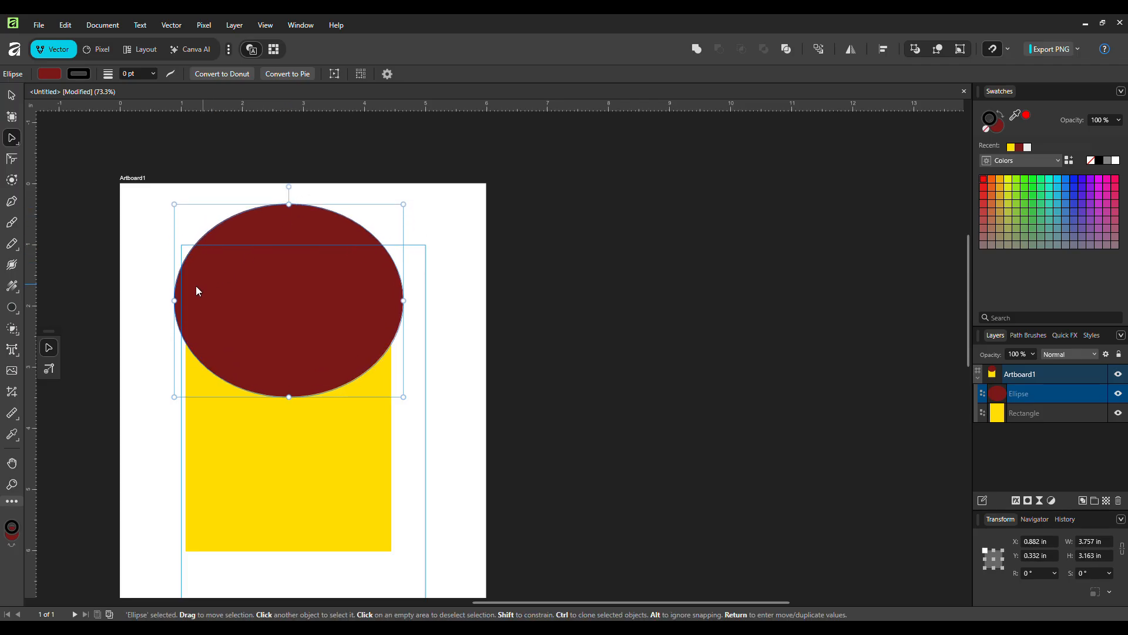
{"action": "mouse_move", "coordinate": [175, 300]}
{"action": "left_mouse_down"}
{"action": "mouse_move", "coordinate": [247, 298]}
{"action": "mouse_move", "coordinate": [173, 301]}
{"action": "left_mouse_up"}
- Flatten the ellipse to about 3.37 by 1 in so it caps the yellow rectangle's full width, with the rectangle centred on the artboard
{"action": "left_click", "coordinate": [18, 143]}
{"action": "left_click", "coordinate": [53, 135]}
{"action": "left_click_drag", "start_coordinate": [290, 205], "coordinate": [306, 236]}
{"action": "left_click_drag", "start_coordinate": [289, 398], "coordinate": [329, 412]}
{"action": "mouse_move", "coordinate": [292, 362]}
{"action": "left_mouse_down"}
{"action": "mouse_move", "coordinate": [313, 360]}
{"action": "mouse_move", "coordinate": [298, 361]}
{"action": "left_mouse_up"}
{"action": "mouse_move", "coordinate": [310, 230]}
{"action": "left_mouse_down"}
{"action": "mouse_move", "coordinate": [279, 238]}
{"action": "mouse_move", "coordinate": [345, 231]}
{"action": "mouse_move", "coordinate": [326, 257]}
{"action": "left_mouse_up"}
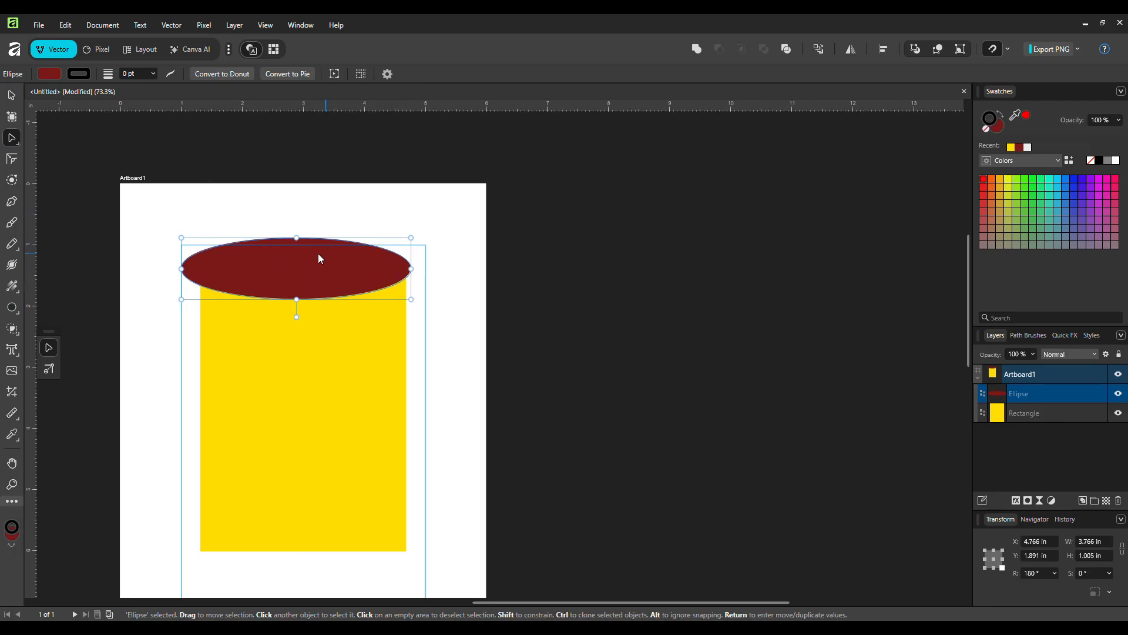
{"action": "left_click_drag", "start_coordinate": [182, 269], "coordinate": [263, 275]}
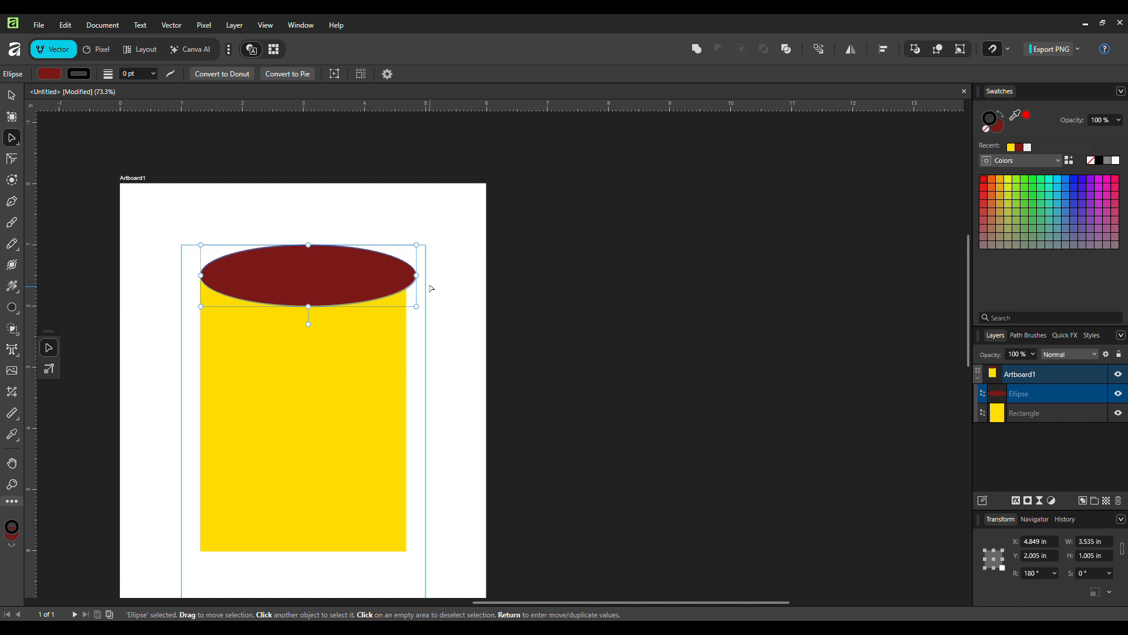
{"action": "left_click_drag", "start_coordinate": [418, 277], "coordinate": [407, 275]}
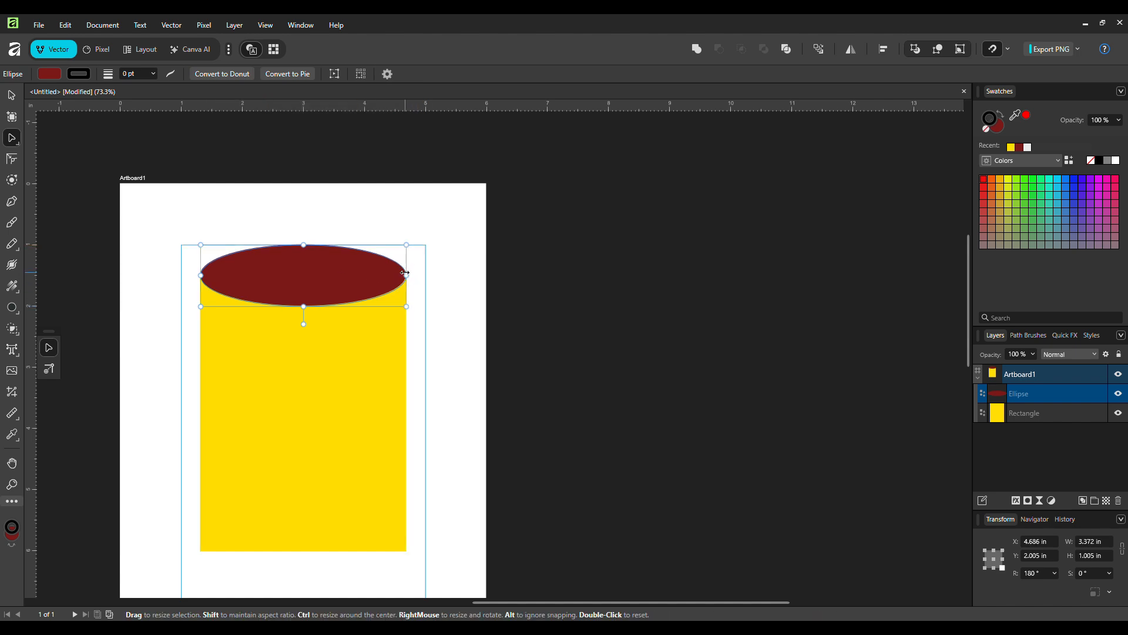
- Place a copy of the flattened ellipse over the yellow rectangle's lower edge to form a cylinder, and deselect it
{"action": "left_click", "coordinate": [307, 291], "text": "alt"}
{"action": "left_click", "coordinate": [326, 267]}
{"action": "left_click_drag", "start_coordinate": [326, 270], "coordinate": [328, 534], "text": "ctrl"}
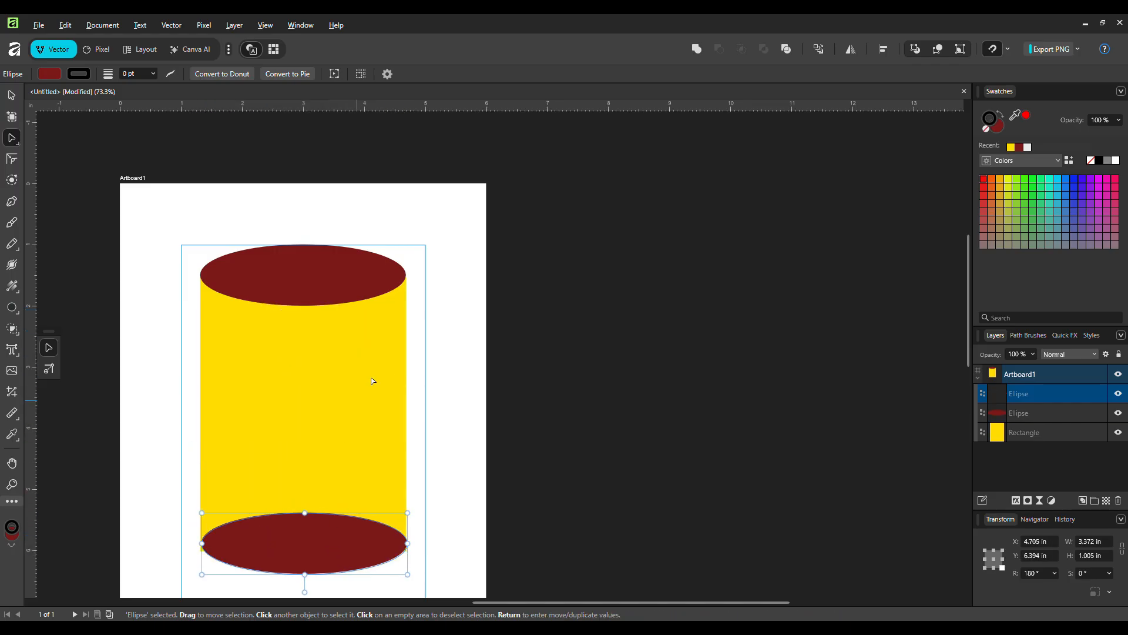
{"action": "left_click", "coordinate": [477, 260]}
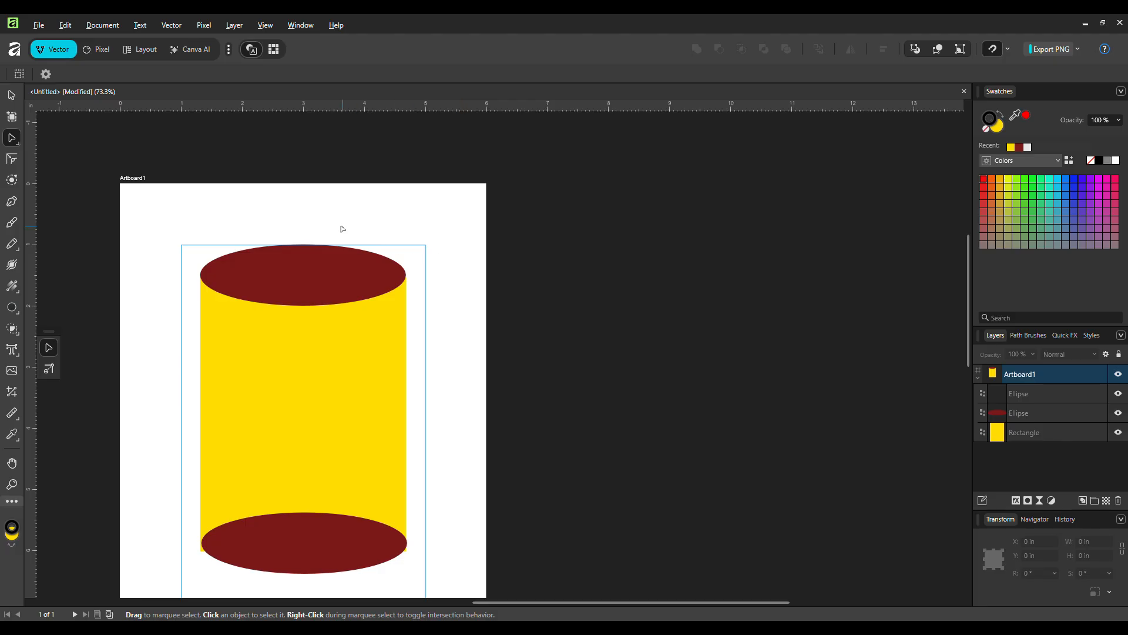
- Draw a yellow five-sided polygon about 1.48 by 2.09 in across the artboard's right edge, and return to the Move tool
{"action": "left_click", "coordinate": [20, 147]}
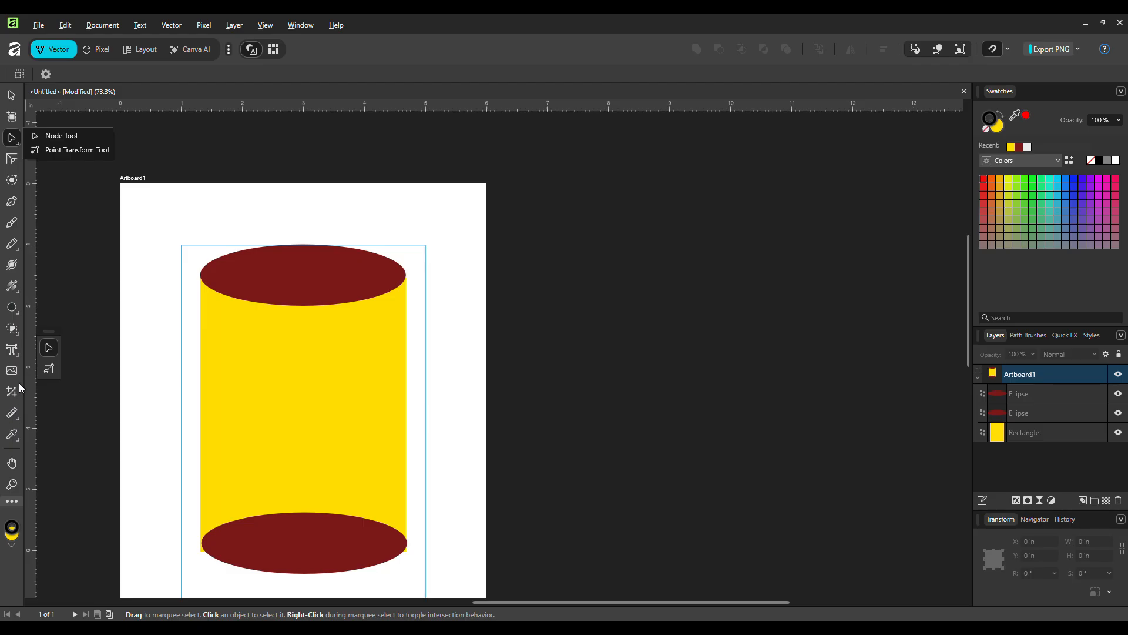
{"action": "left_click", "coordinate": [19, 316]}
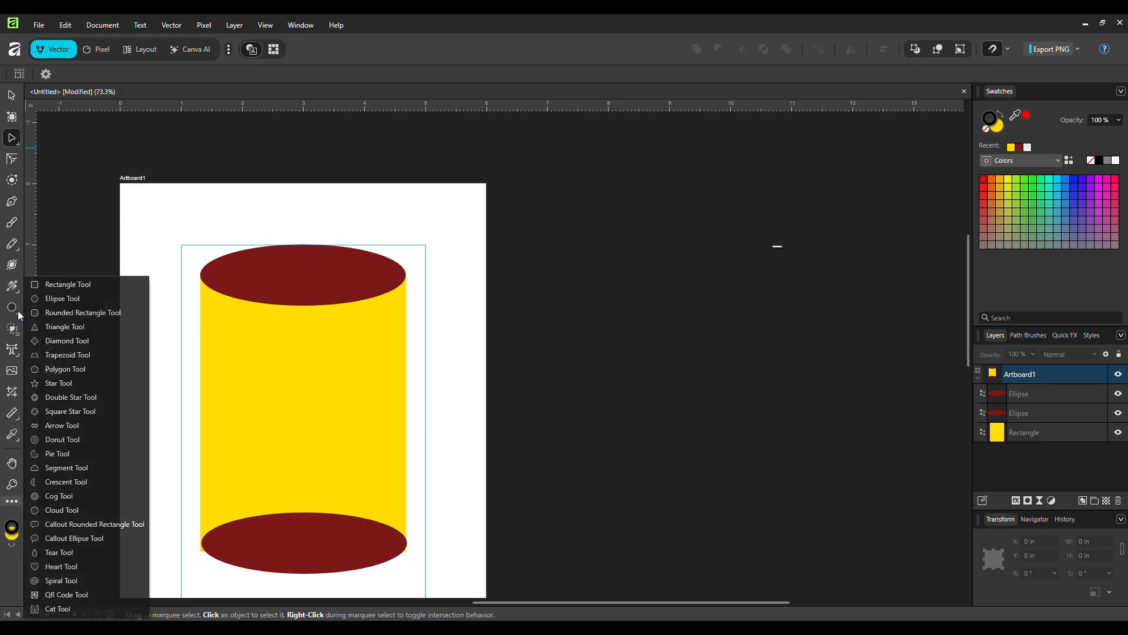
{"action": "left_click", "coordinate": [47, 298]}
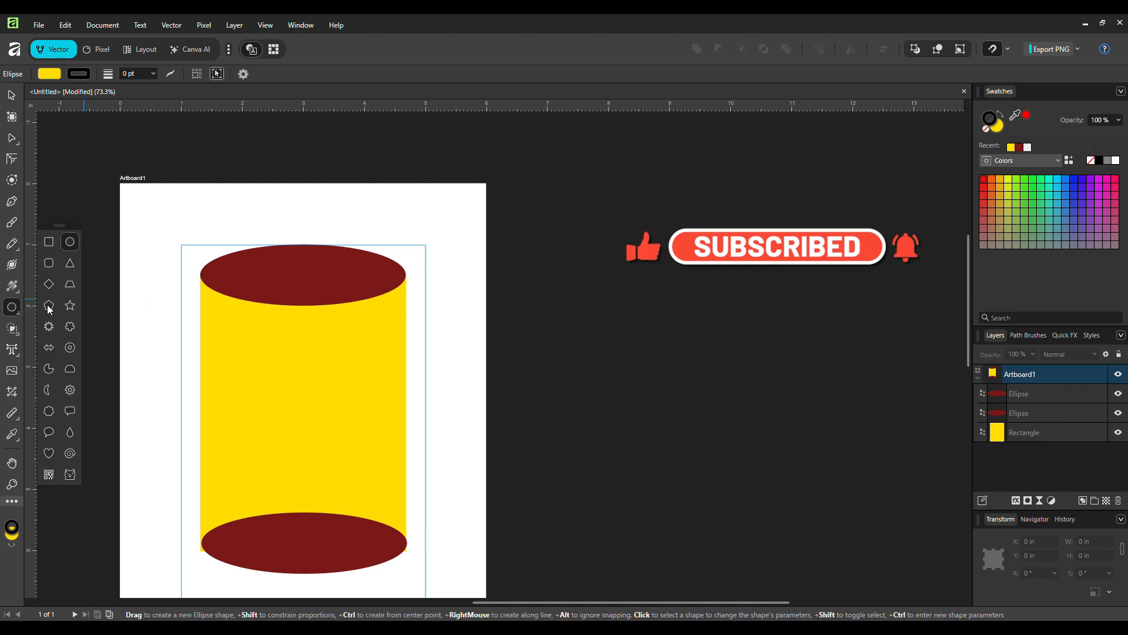
{"action": "left_click", "coordinate": [47, 305]}
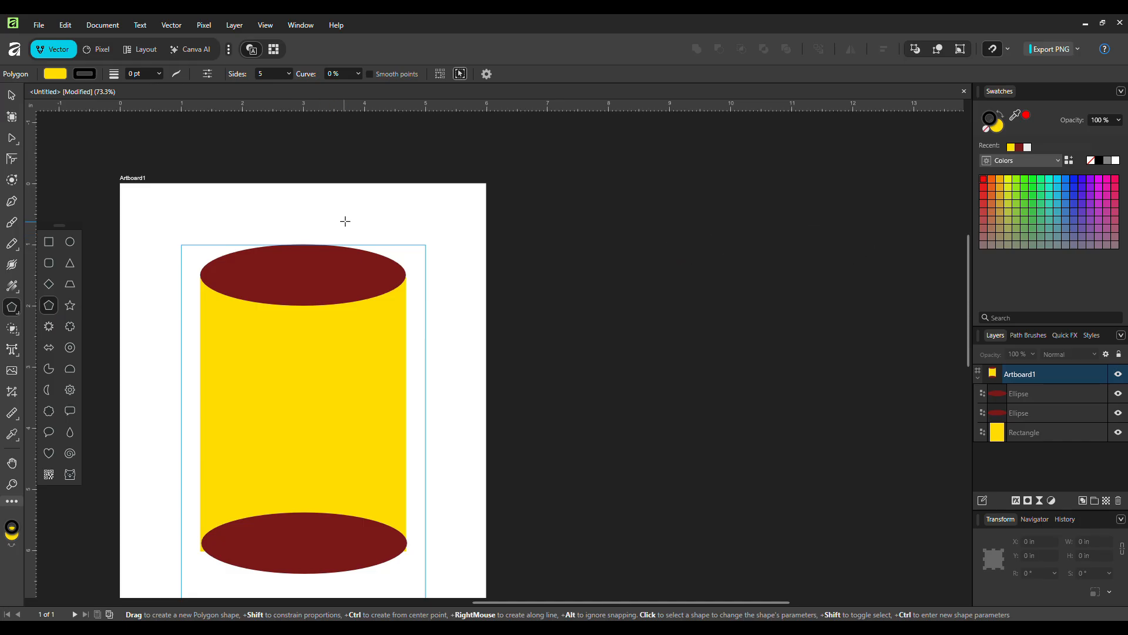
{"action": "left_click_drag", "start_coordinate": [445, 241], "coordinate": [534, 367]}
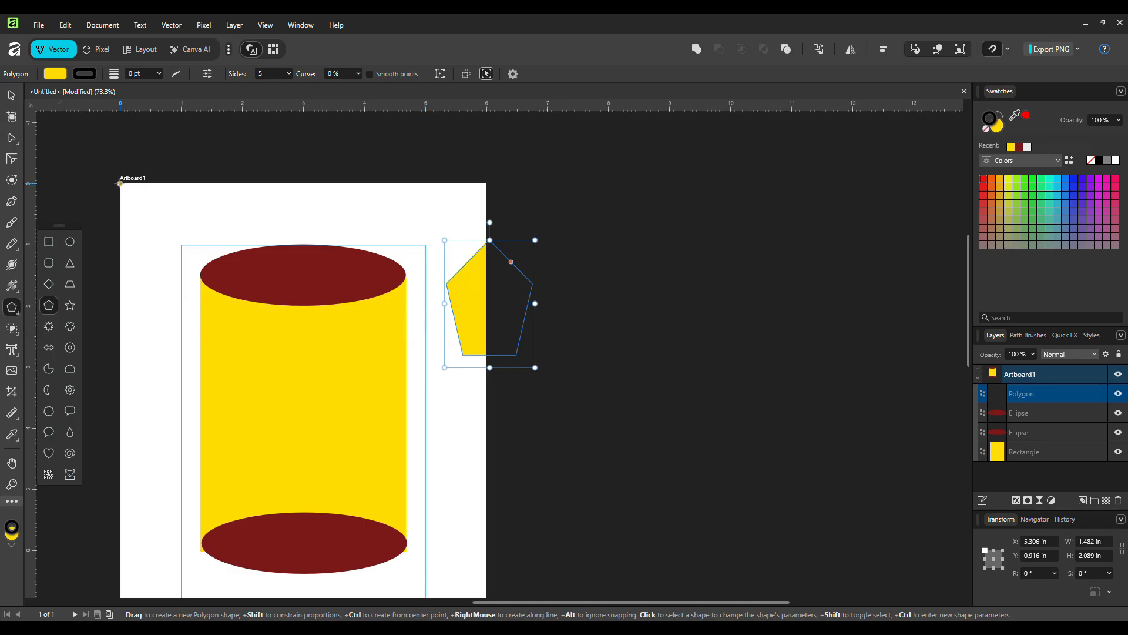
{"action": "left_click", "coordinate": [11, 95]}
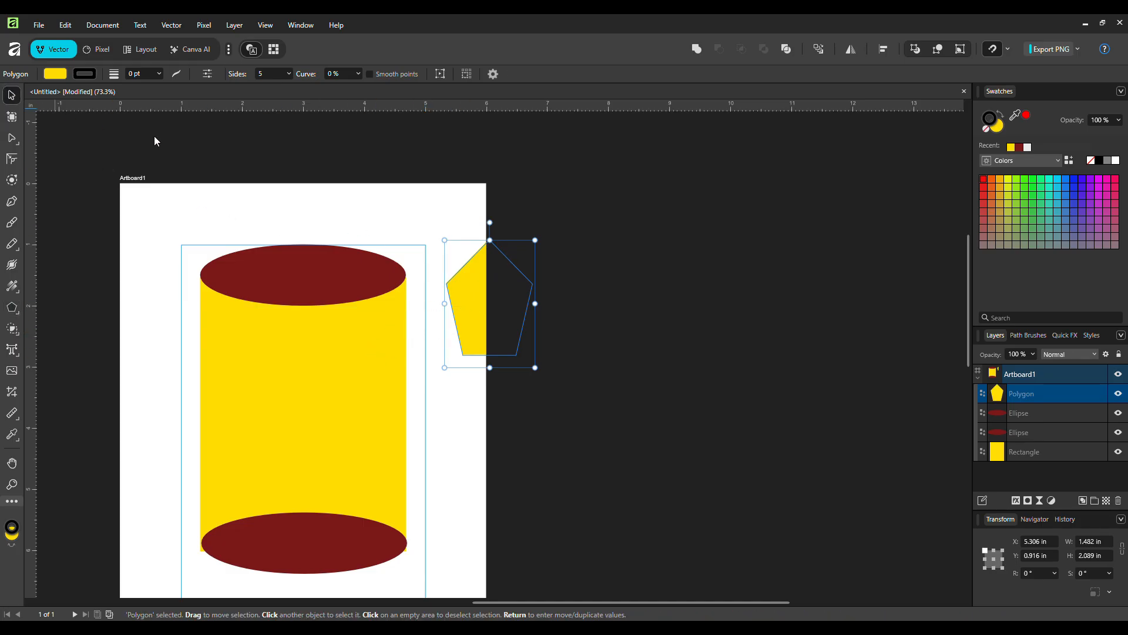
{"action": "scroll", "coordinate": [361, 321], "scroll_direction": "down", "scroll_amount": 2}
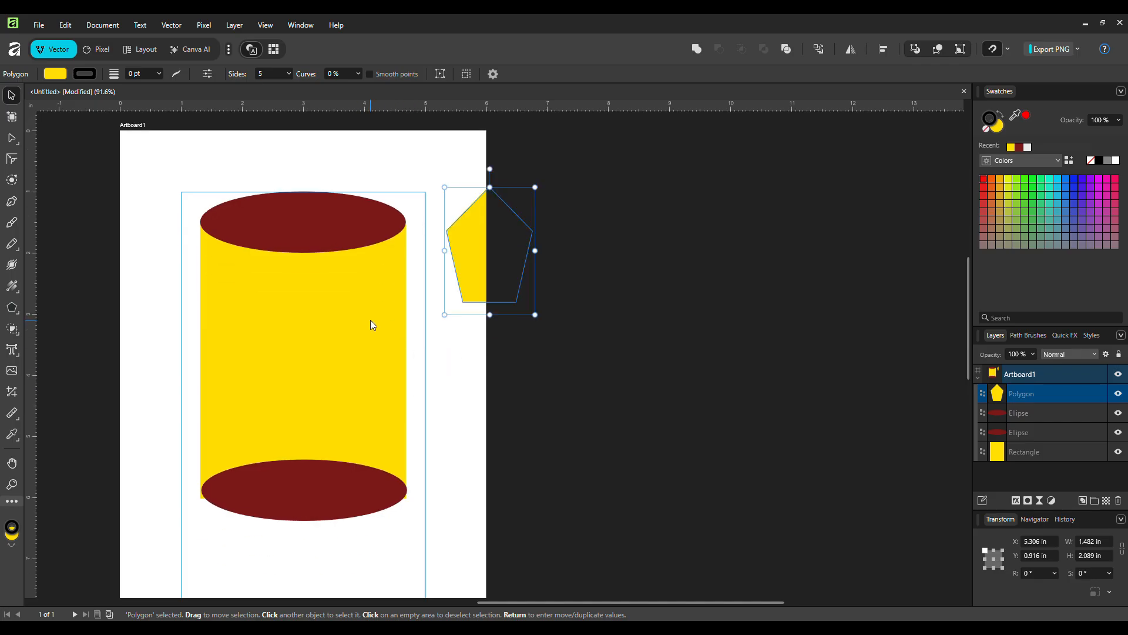
{"action": "scroll", "coordinate": [371, 321], "scroll_direction": "up", "scroll_amount": 3}
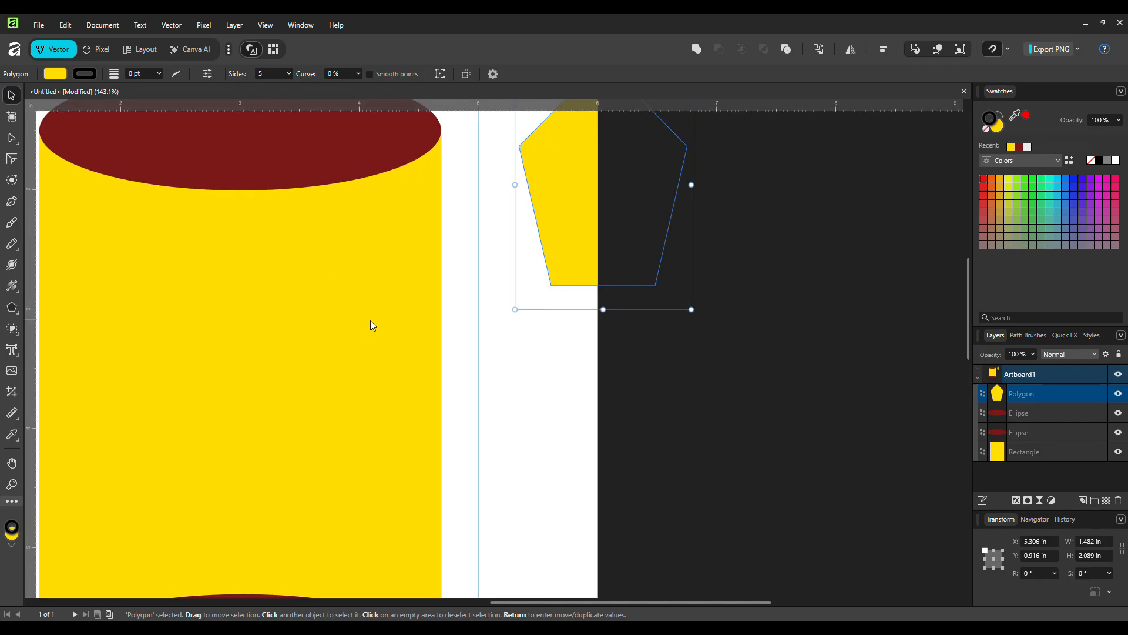
- Shrink the cylinder shapes together into the artboard's upper-left area and move the yellow pentagon fully onto the artboard beside them
{"action": "scroll", "coordinate": [371, 320], "scroll_direction": "up", "scroll_amount": 4}
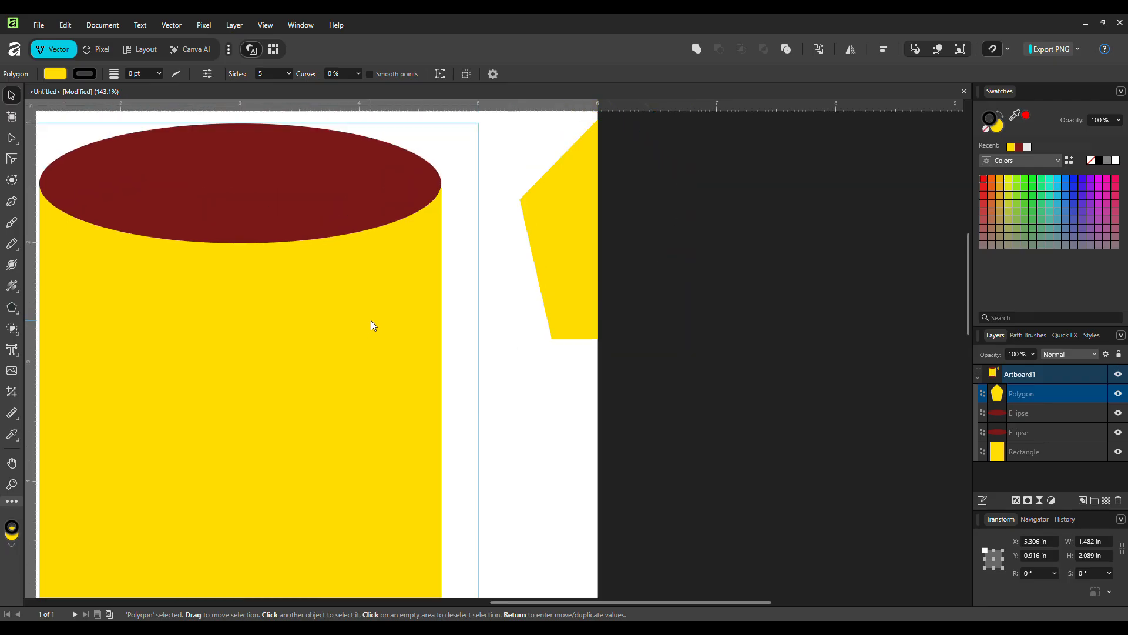
{"action": "scroll", "coordinate": [329, 141], "scroll_direction": "down", "scroll_amount": 2}
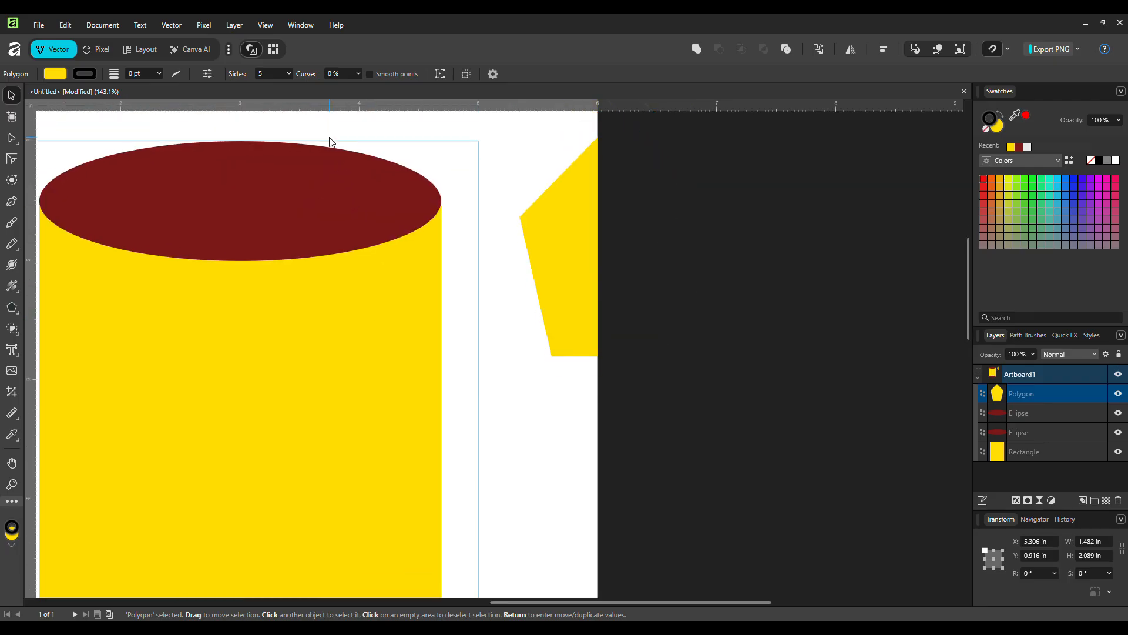
{"action": "scroll", "coordinate": [333, 138], "scroll_direction": "down", "scroll_amount": 4}
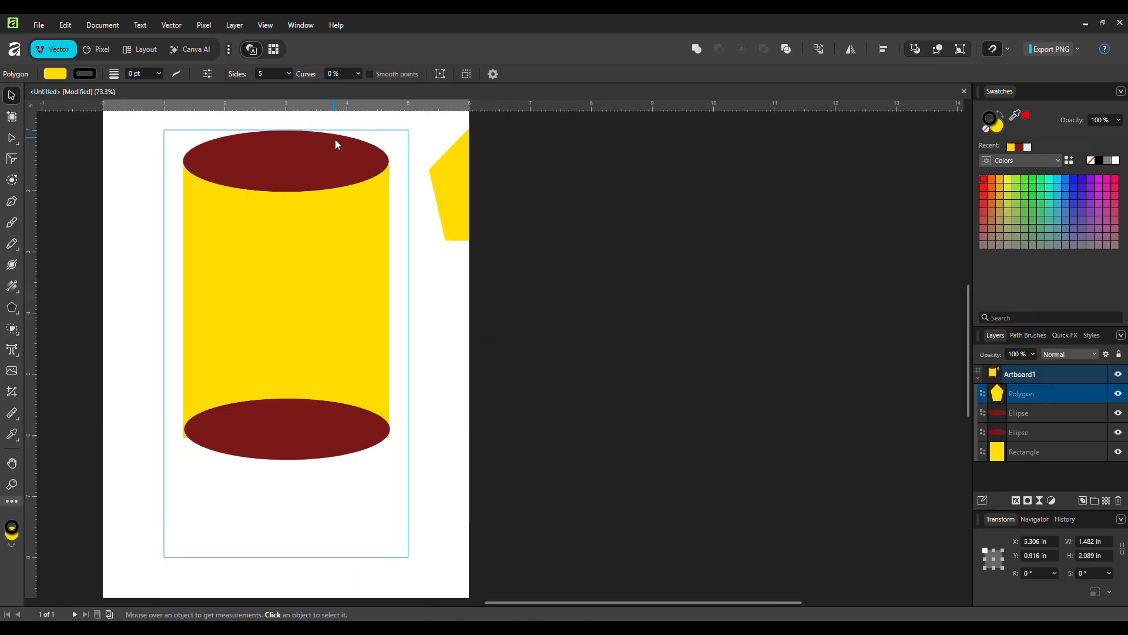
{"action": "left_click_drag", "start_coordinate": [423, 408], "coordinate": [308, 246]}
{"action": "mouse_move", "coordinate": [275, 185]}
{"action": "left_mouse_down"}
{"action": "mouse_move", "coordinate": [249, 183]}
{"action": "mouse_move", "coordinate": [257, 188]}
{"action": "left_mouse_up"}
{"action": "left_click_drag", "start_coordinate": [421, 171], "coordinate": [355, 201]}
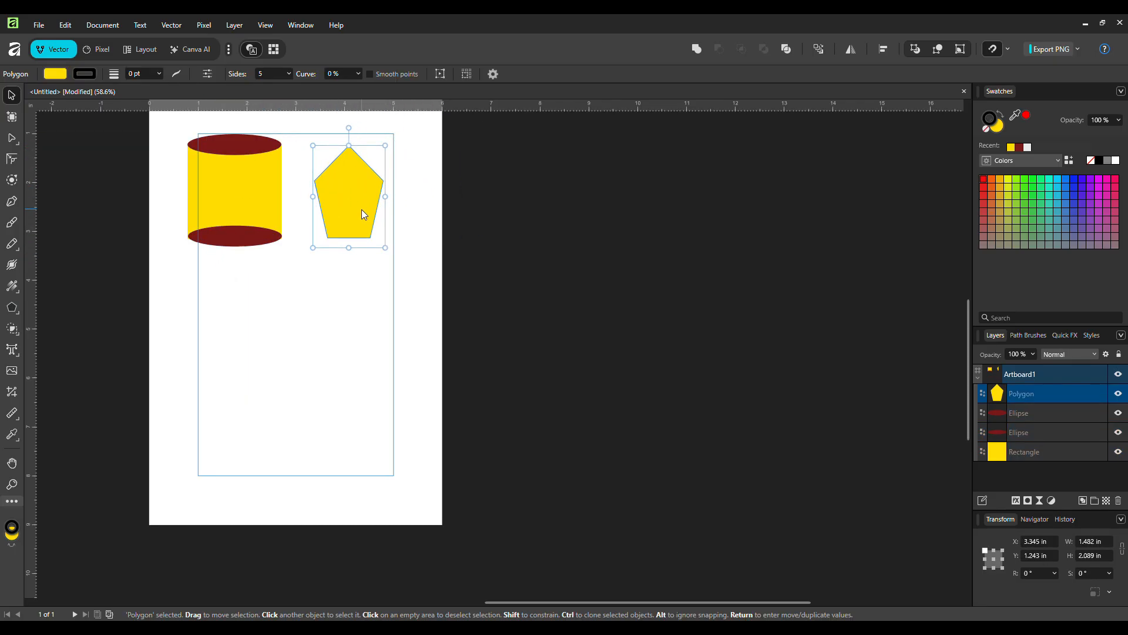
- Bend the pentagon's sides inward with the Node Tool to a curve of about -63%
{"action": "left_click", "coordinate": [13, 139]}
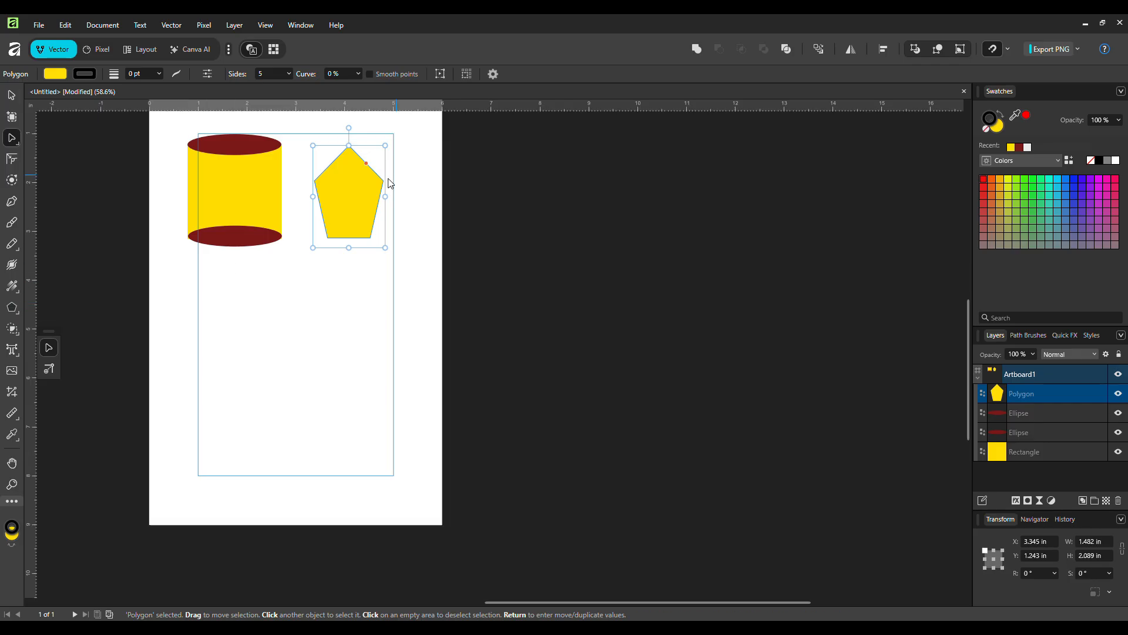
{"action": "mouse_move", "coordinate": [363, 163]}
{"action": "left_mouse_down"}
{"action": "mouse_move", "coordinate": [356, 181]}
{"action": "mouse_move", "coordinate": [399, 148]}
{"action": "mouse_move", "coordinate": [359, 186]}
{"action": "mouse_move", "coordinate": [379, 158]}
{"action": "mouse_move", "coordinate": [372, 171]}
{"action": "left_mouse_up"}
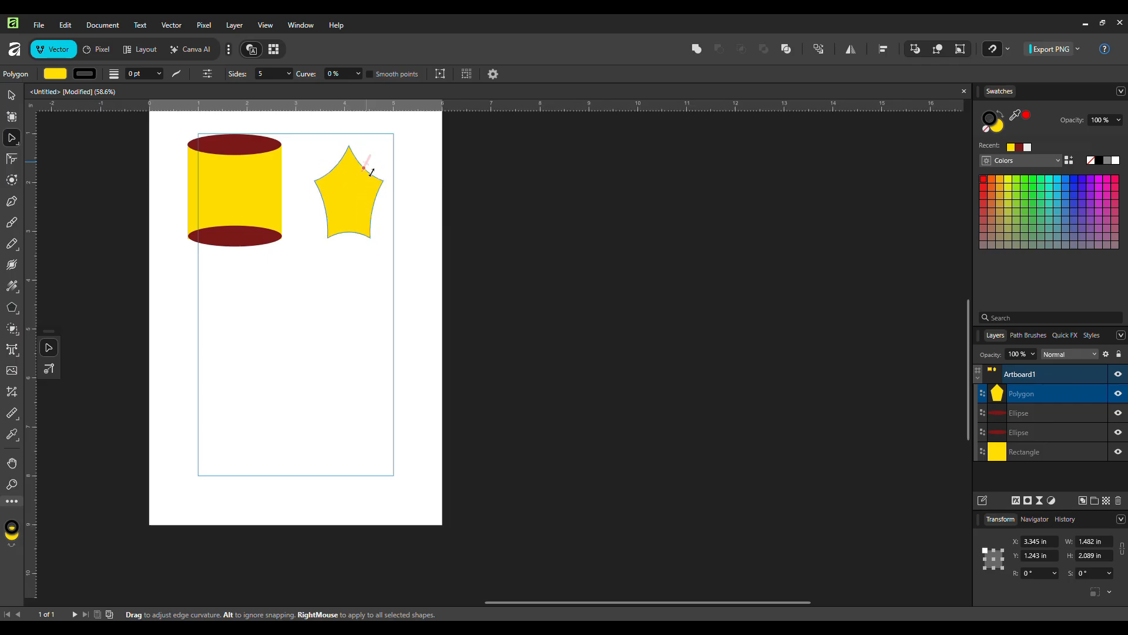
{"action": "left_click_drag", "start_coordinate": [371, 172], "coordinate": [370, 174]}
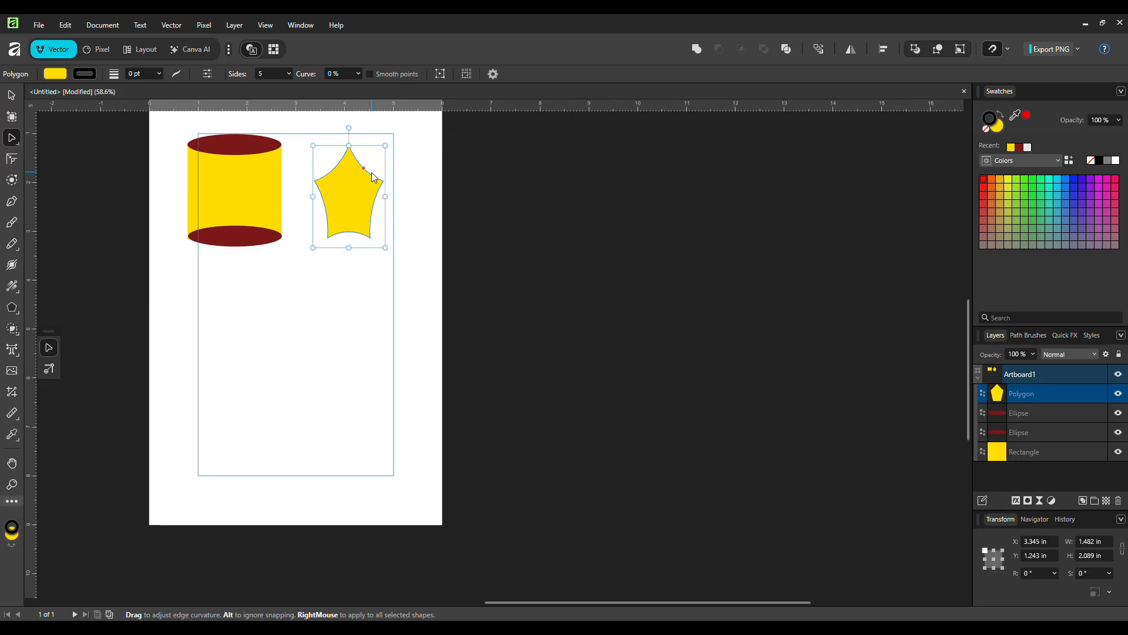
- Enlarge the curved polygon to about 2.24 by 2.86 in and place it to the right of the cylinder
{"action": "left_click_drag", "start_coordinate": [314, 249], "coordinate": [277, 286]}
{"action": "left_click_drag", "start_coordinate": [332, 245], "coordinate": [257, 365]}
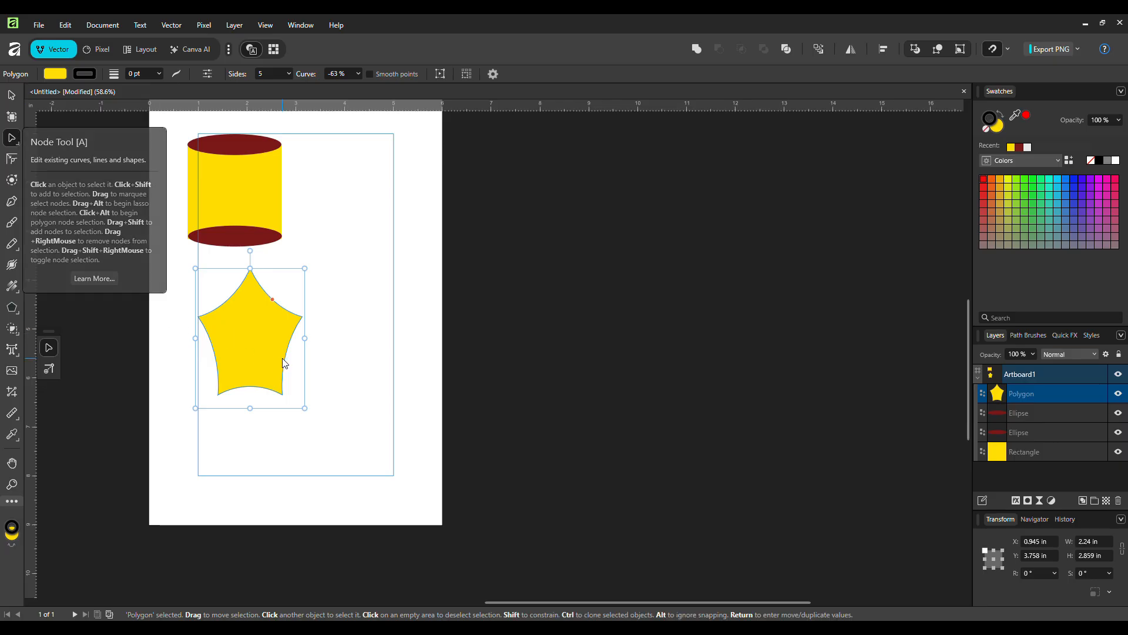
{"action": "left_click_drag", "start_coordinate": [272, 358], "coordinate": [360, 222]}
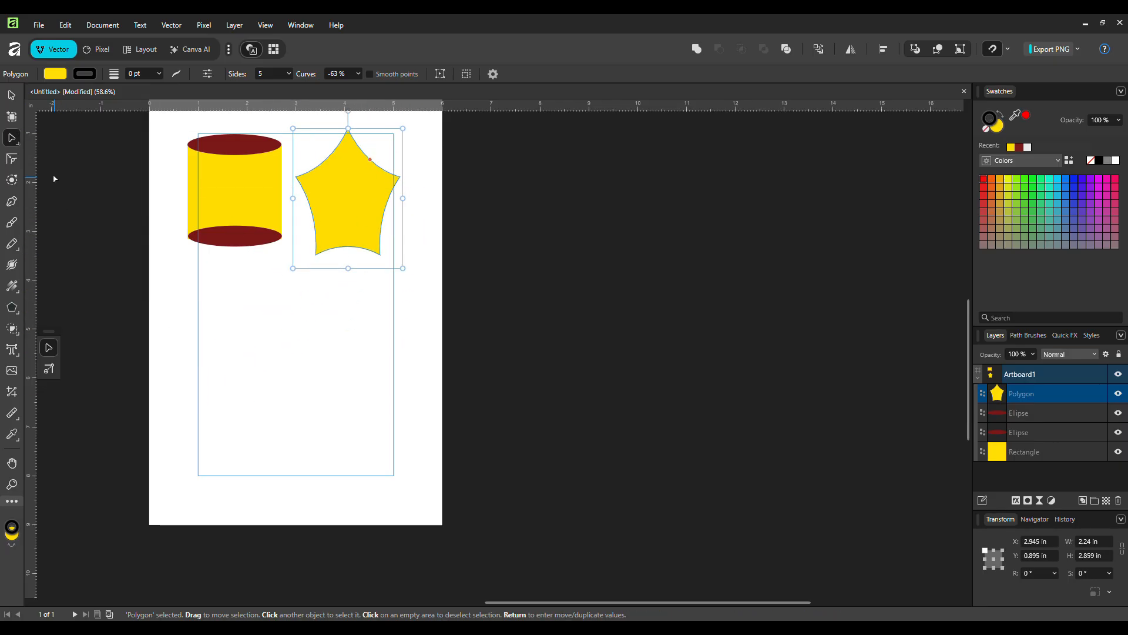
- Rotate the polygon a quarter turn counter-clockwise with the Point Transform Tool, enlarge it and place it below the cylinder
{"action": "left_click", "coordinate": [17, 146]}
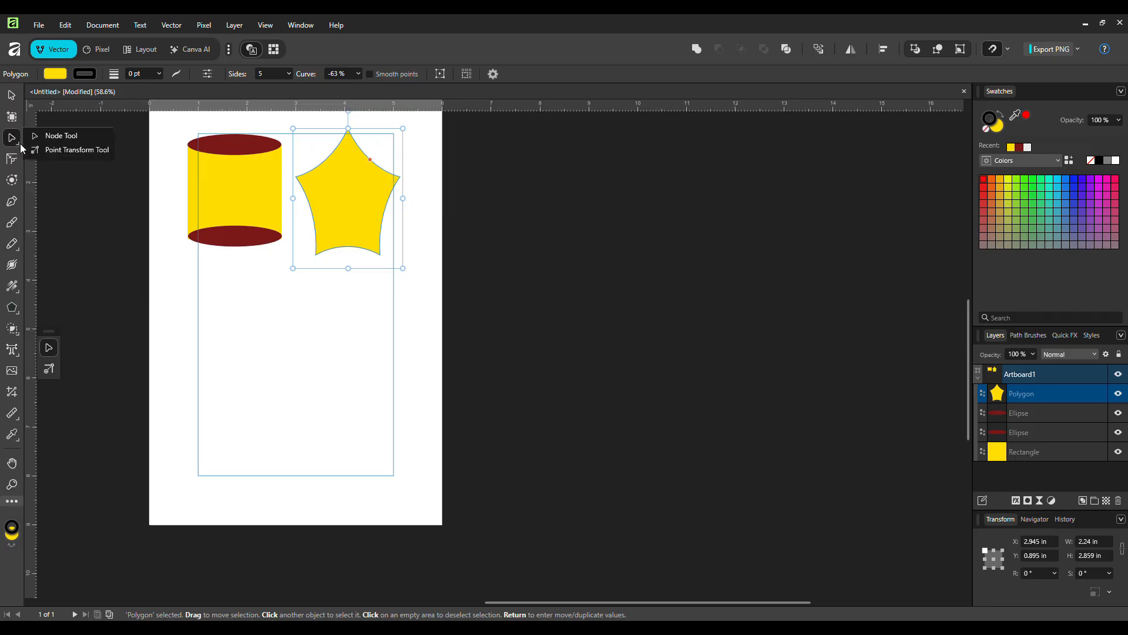
{"action": "left_click", "coordinate": [78, 150]}
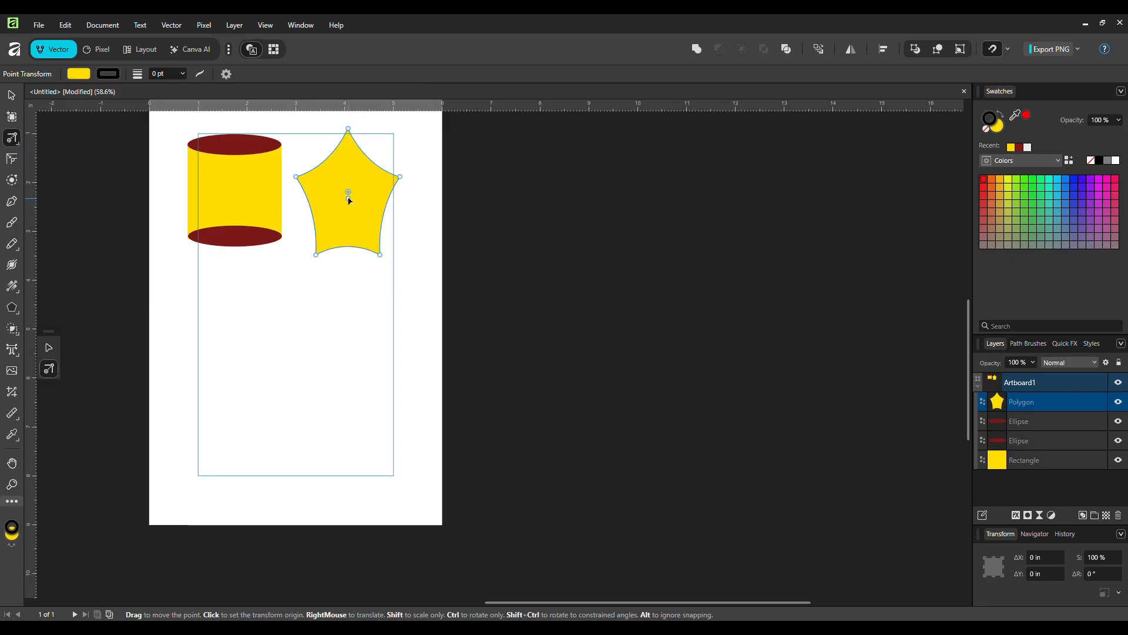
{"action": "mouse_move", "coordinate": [351, 202]}
{"action": "left_mouse_down"}
{"action": "mouse_move", "coordinate": [348, 230]}
{"action": "mouse_move", "coordinate": [355, 195]}
{"action": "mouse_move", "coordinate": [575, 194]}
{"action": "mouse_move", "coordinate": [359, 190]}
{"action": "left_mouse_up"}
{"action": "left_click_drag", "start_coordinate": [338, 237], "coordinate": [288, 378]}
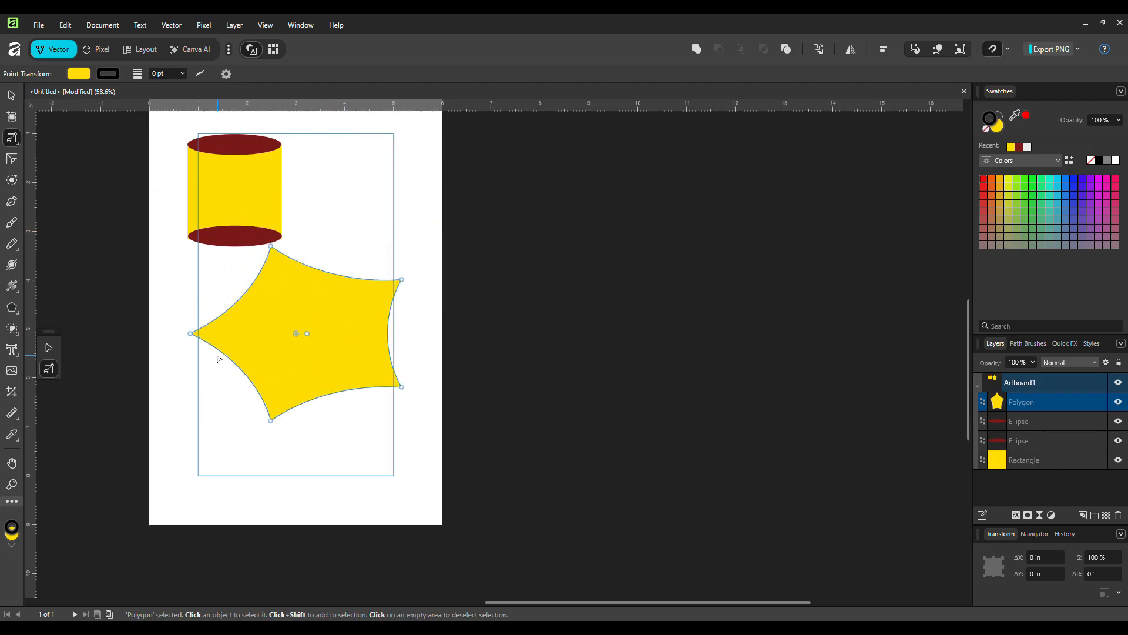
- Try the transform origin on the polygon's left and upper-right tips, and set it outside the shape at its lower left
{"action": "left_click", "coordinate": [191, 335]}
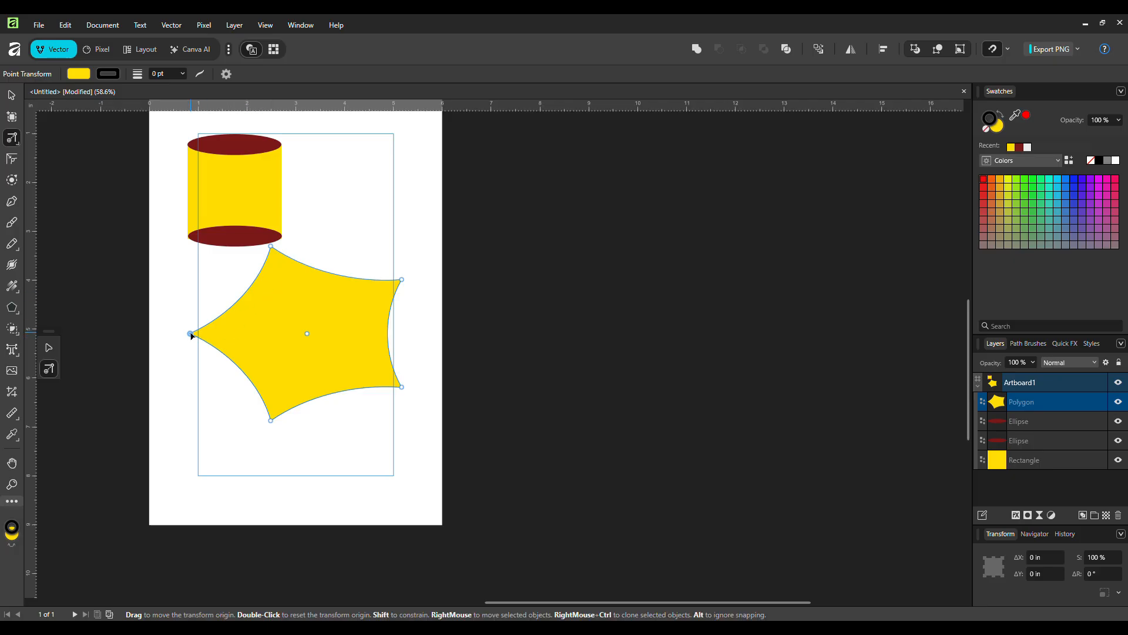
{"action": "left_click_drag", "start_coordinate": [204, 336], "coordinate": [248, 333]}
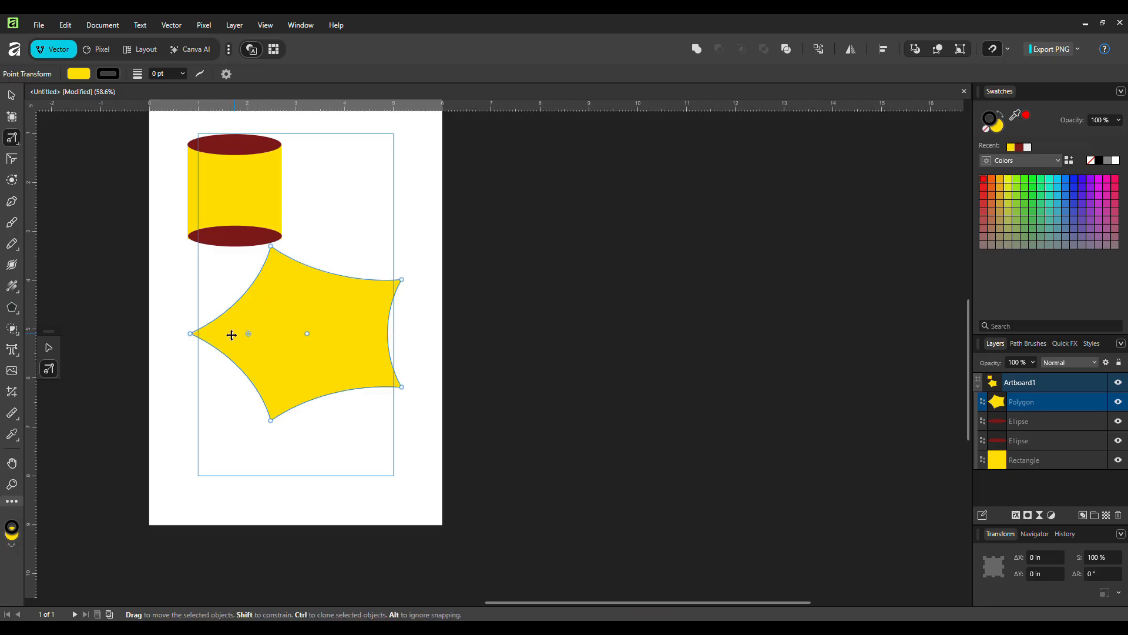
{"action": "left_click", "coordinate": [191, 335]}
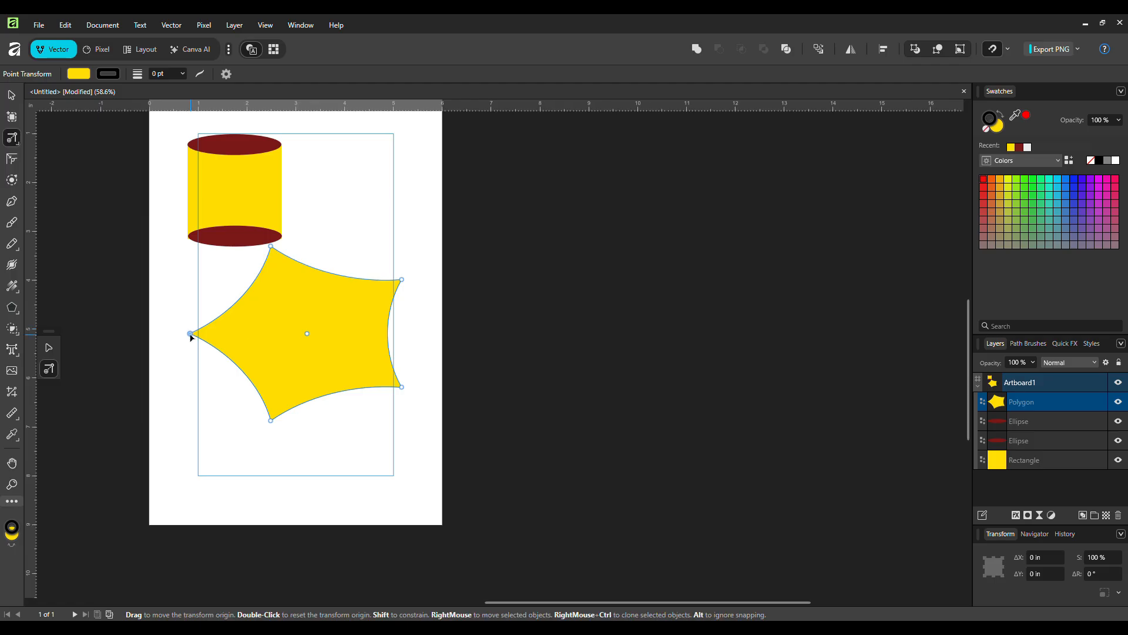
{"action": "left_click", "coordinate": [402, 281]}
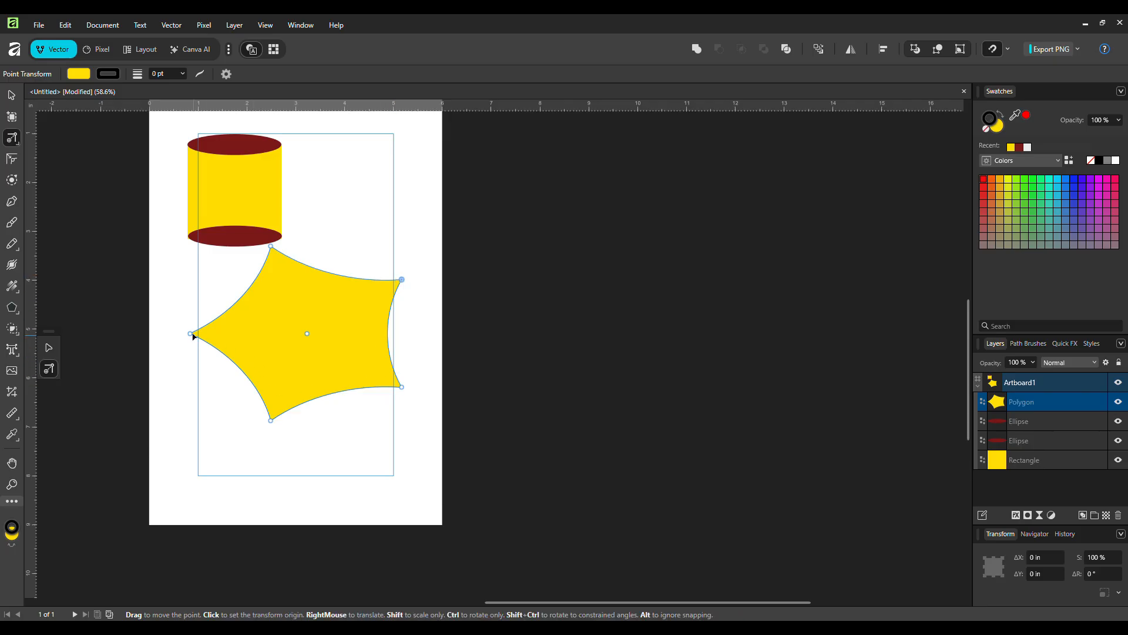
{"action": "left_click", "coordinate": [174, 378]}
- Move the polygon with its offset transform origin to the artboard's right edge and back to the left beneath the cylinder
{"action": "left_click_drag", "start_coordinate": [305, 330], "coordinate": [346, 352]}
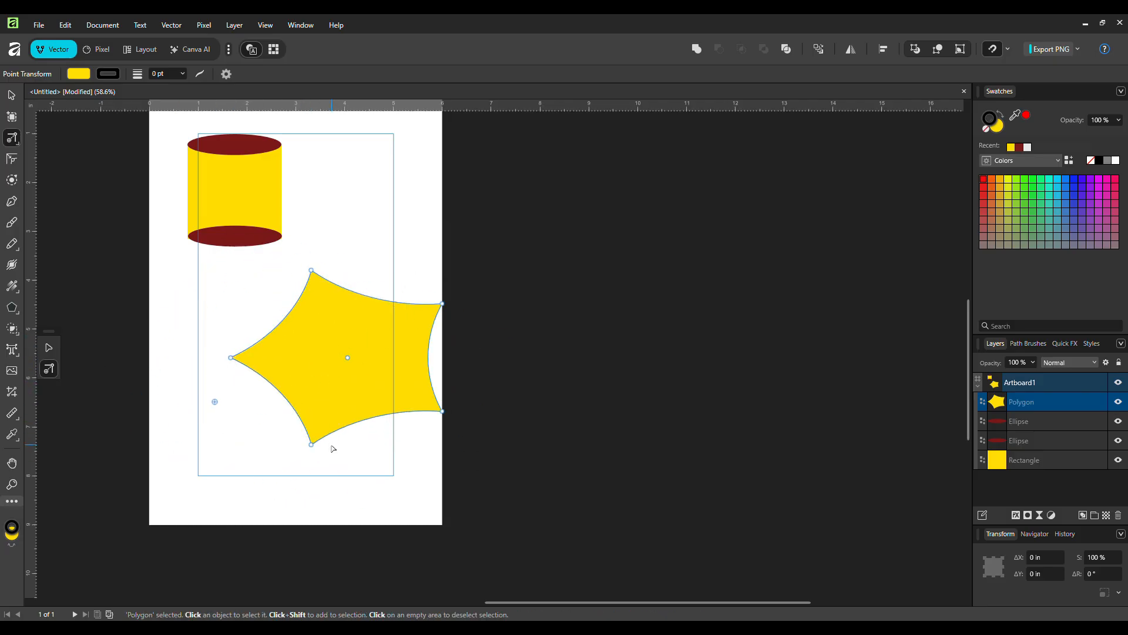
{"action": "left_click_drag", "start_coordinate": [312, 442], "coordinate": [262, 430]}
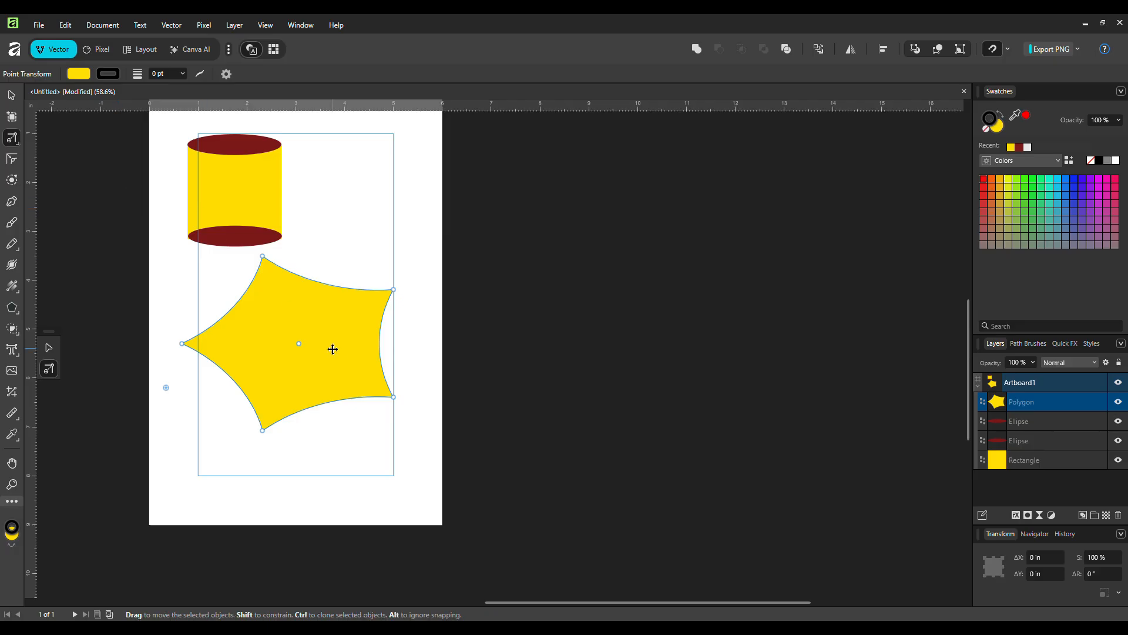
{"action": "key", "text": "ctrl+d"}
{"action": "left_click", "coordinate": [303, 378]}
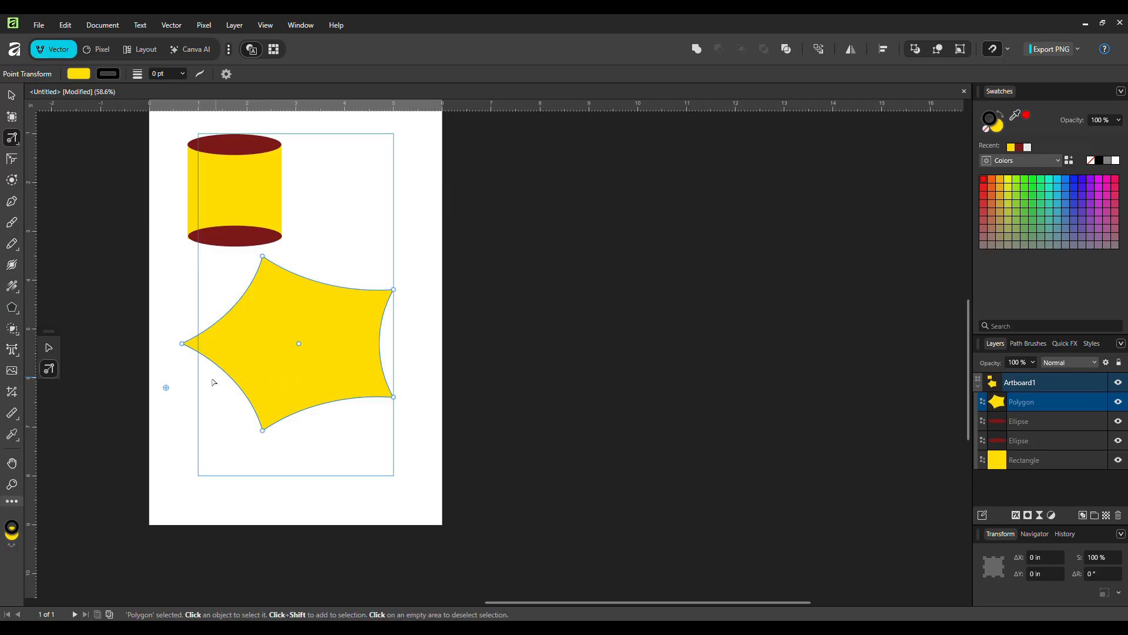
- Place the transform origin below the polygon, and rotate and scale the shape around it until it extends past both artboard sides
{"action": "left_click_drag", "start_coordinate": [169, 391], "coordinate": [255, 468]}
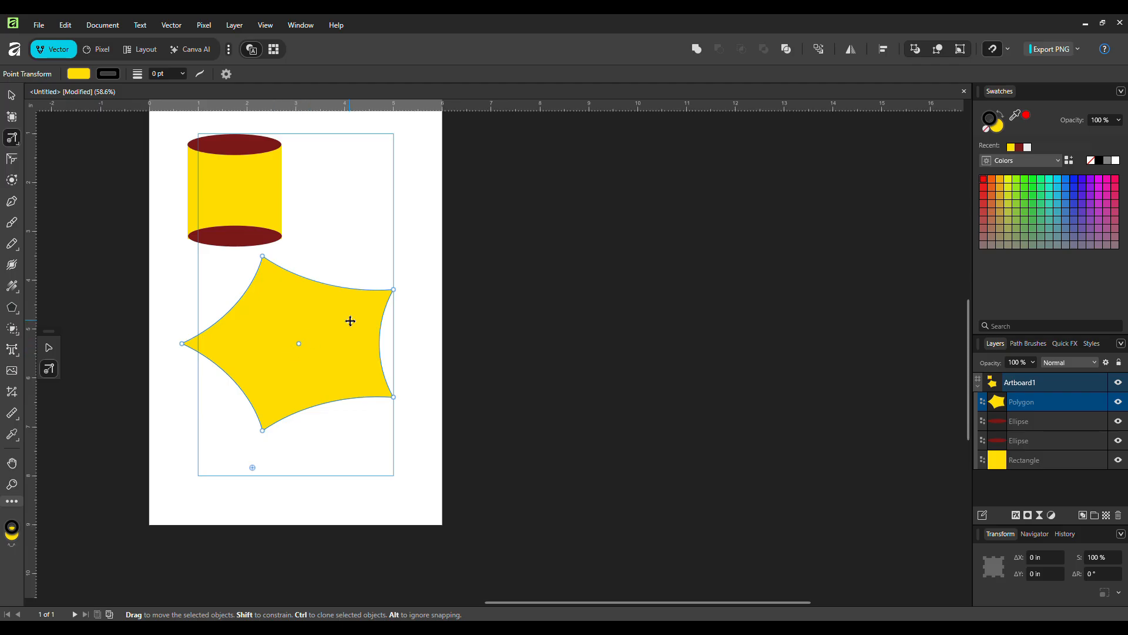
{"action": "left_click_drag", "start_coordinate": [396, 298], "coordinate": [357, 318]}
{"action": "left_click_drag", "start_coordinate": [310, 358], "coordinate": [320, 316]}
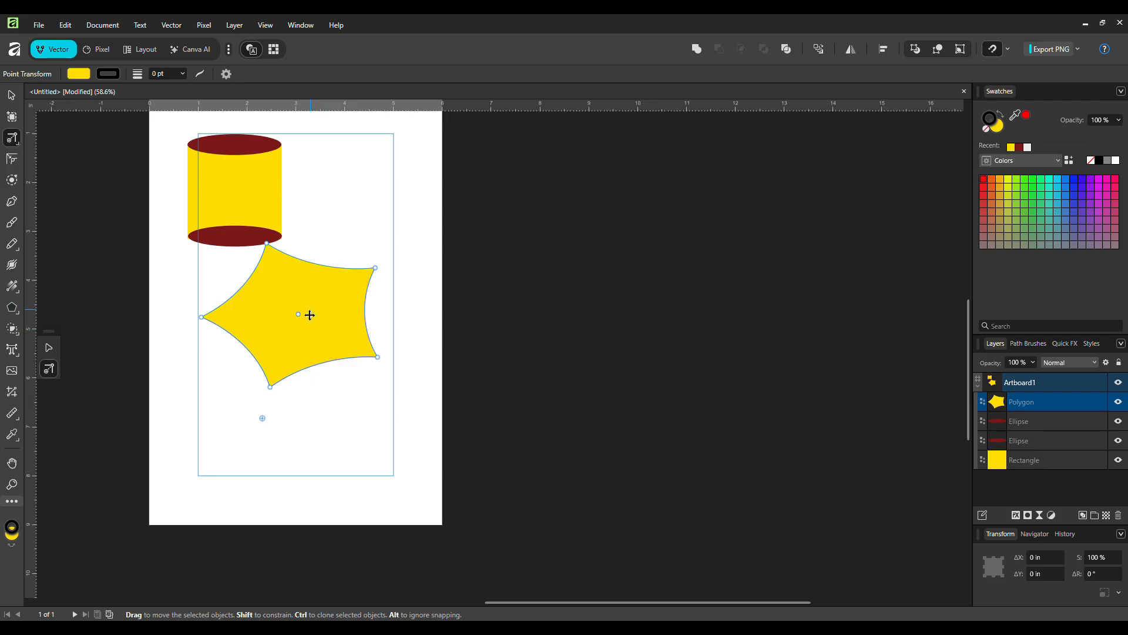
{"action": "mouse_move", "coordinate": [306, 317]}
{"action": "left_mouse_down"}
{"action": "mouse_move", "coordinate": [324, 341]}
{"action": "mouse_move", "coordinate": [391, 351]}
{"action": "mouse_move", "coordinate": [494, 329]}
{"action": "mouse_move", "coordinate": [484, 334]}
{"action": "mouse_move", "coordinate": [476, 305]}
{"action": "mouse_move", "coordinate": [310, 230]}
{"action": "mouse_move", "coordinate": [479, 161]}
{"action": "mouse_move", "coordinate": [381, 137]}
{"action": "mouse_move", "coordinate": [391, 108]}
{"action": "mouse_move", "coordinate": [359, 102]}
{"action": "mouse_move", "coordinate": [468, 153]}
{"action": "mouse_move", "coordinate": [474, 241]}
{"action": "mouse_move", "coordinate": [436, 232]}
{"action": "mouse_move", "coordinate": [306, 277]}
{"action": "mouse_move", "coordinate": [301, 298]}
{"action": "left_mouse_up"}
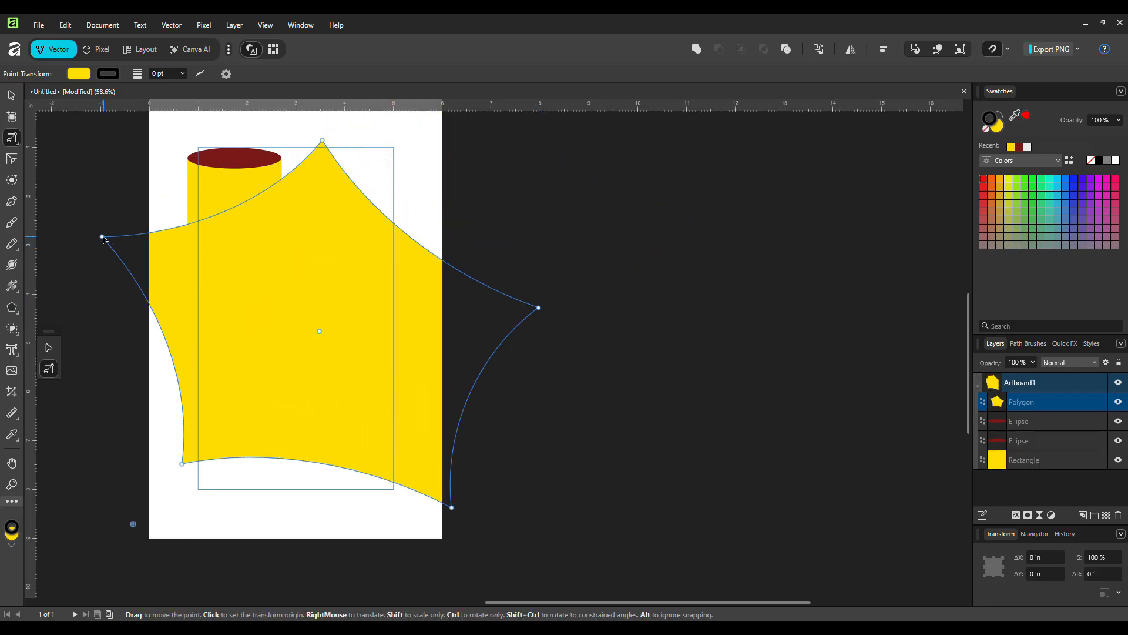
- Shrink the rotated polygon with the Move Tool to about 1.61 by 2.29 in, placed to the right of the cylinder
{"action": "left_click", "coordinate": [12, 94]}
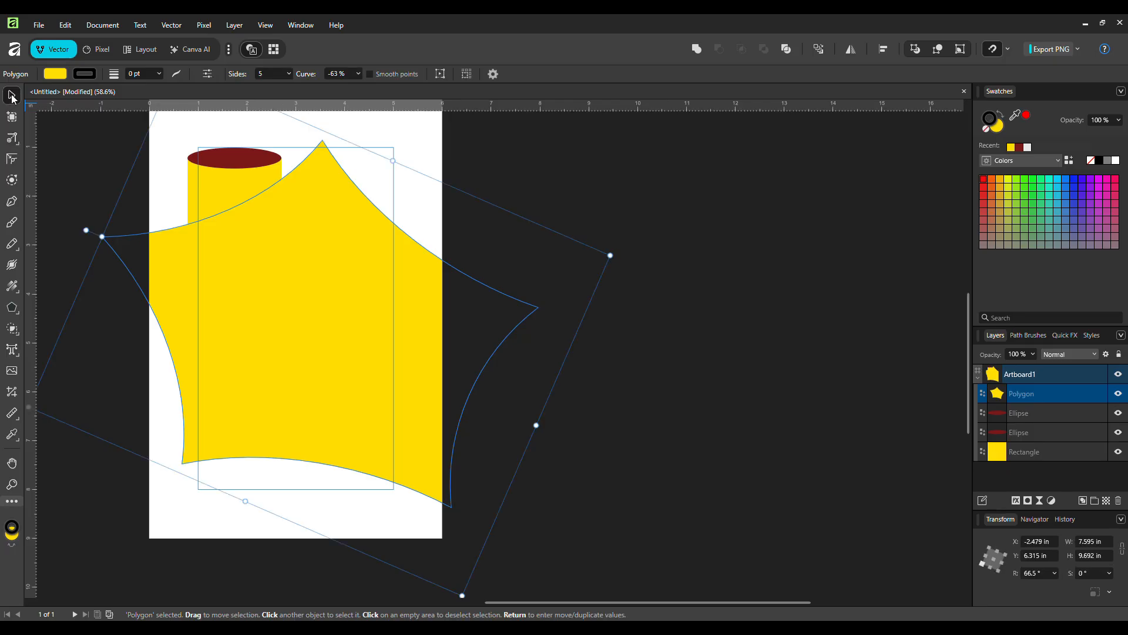
{"action": "left_click_drag", "start_coordinate": [103, 238], "coordinate": [283, 315]}
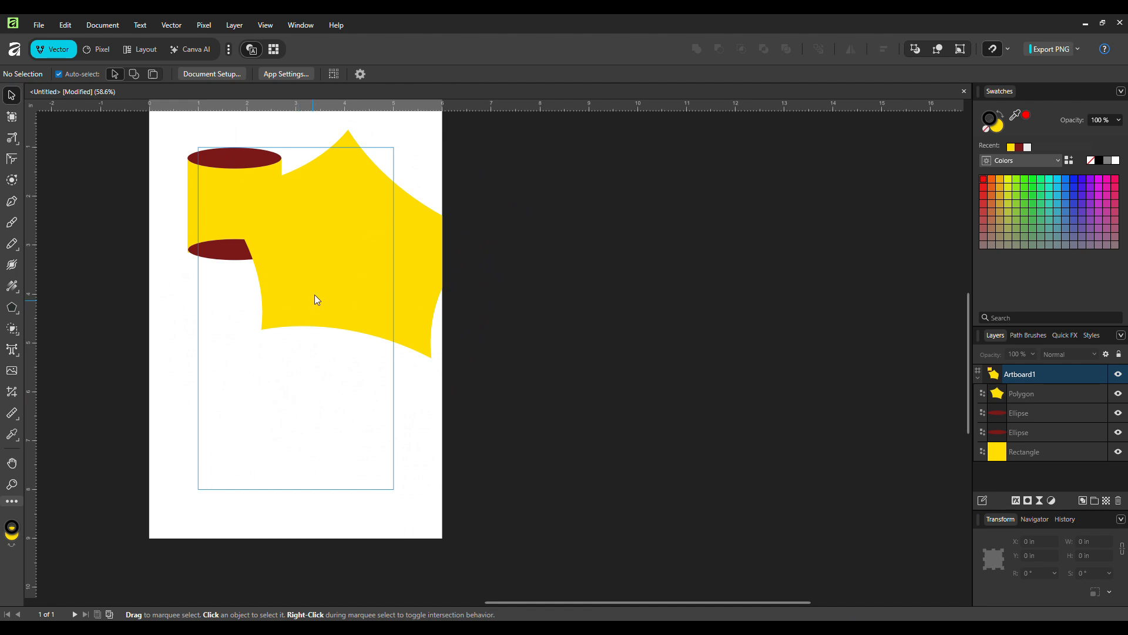
{"action": "left_click_drag", "start_coordinate": [316, 288], "coordinate": [302, 347]}
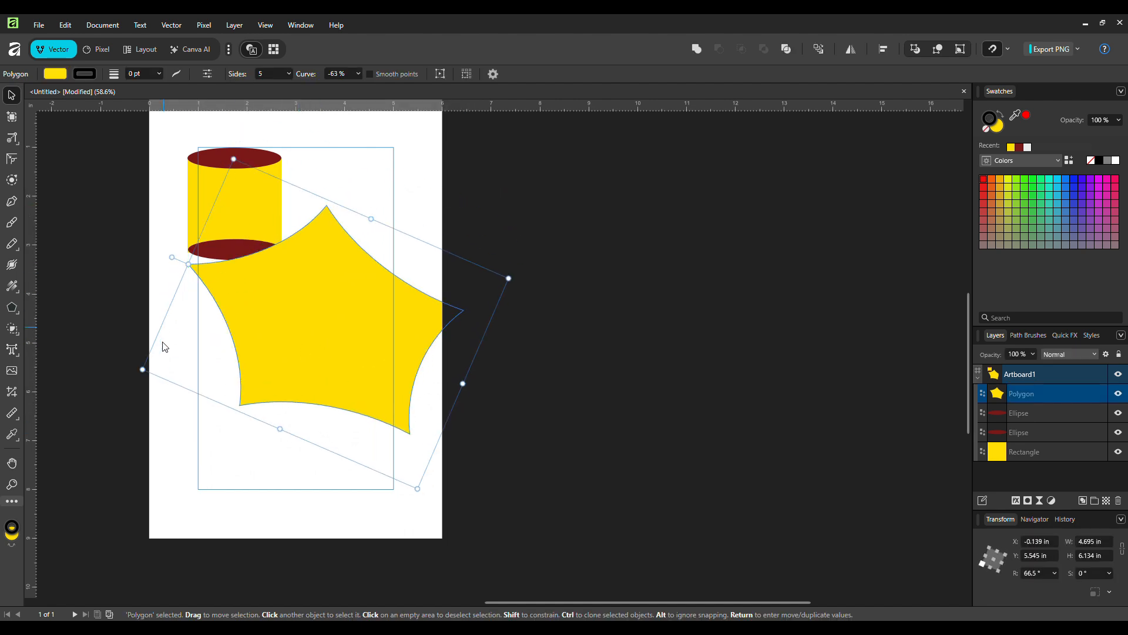
{"action": "left_click_drag", "start_coordinate": [144, 369], "coordinate": [335, 179]}
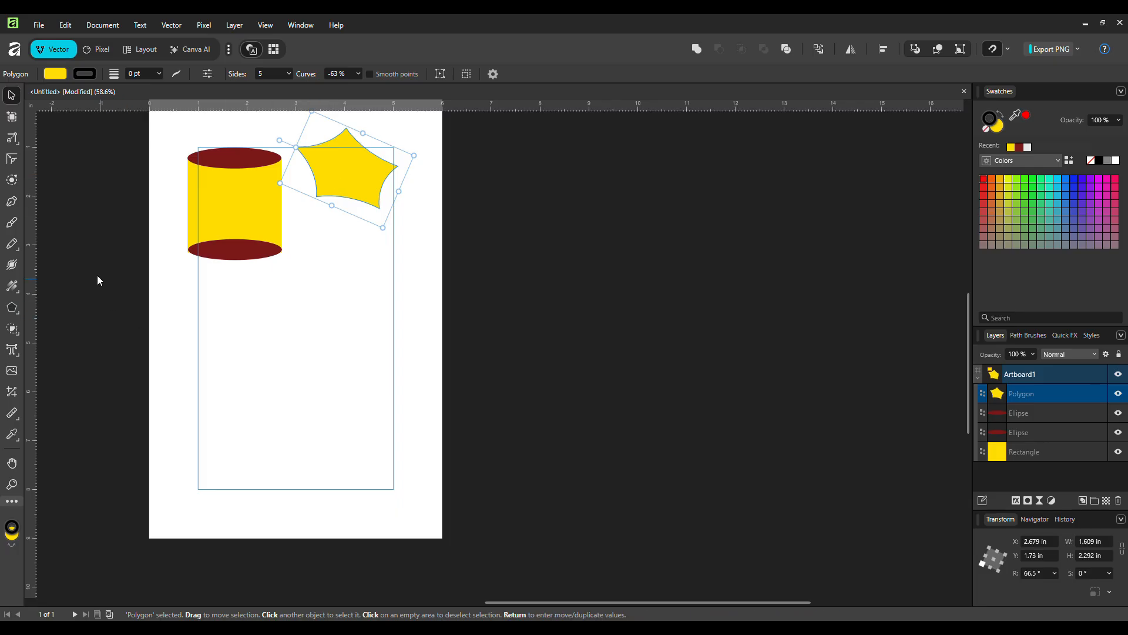
- Draw a yellow rectangle about 3.3 by 3.44 in on the lower half of the artboard
{"action": "left_click", "coordinate": [16, 141]}
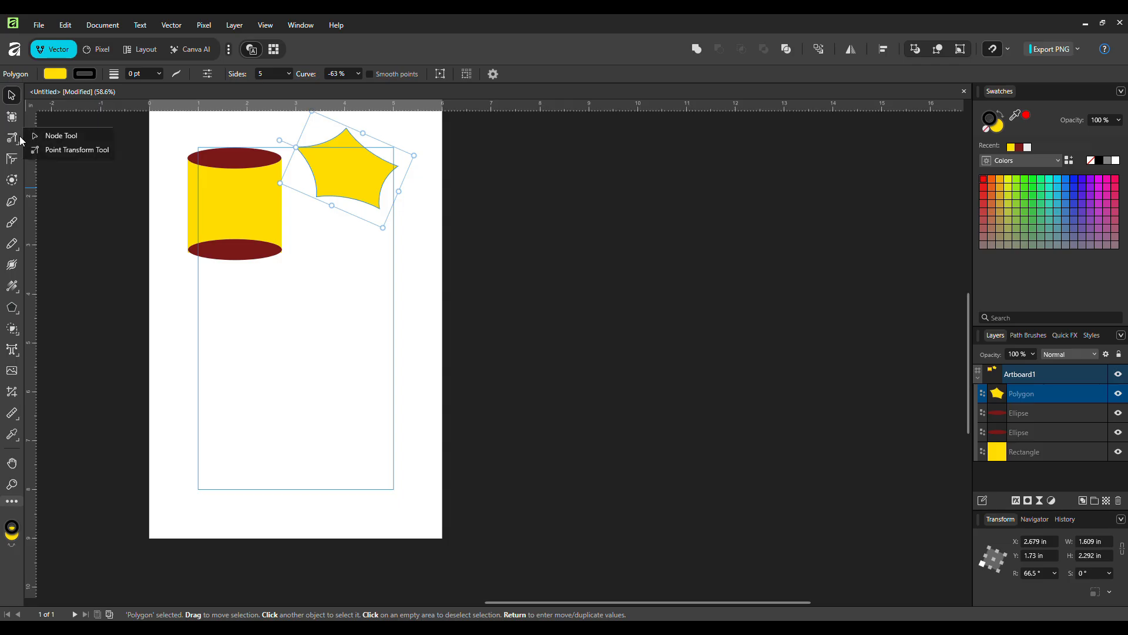
{"action": "left_click", "coordinate": [39, 136]}
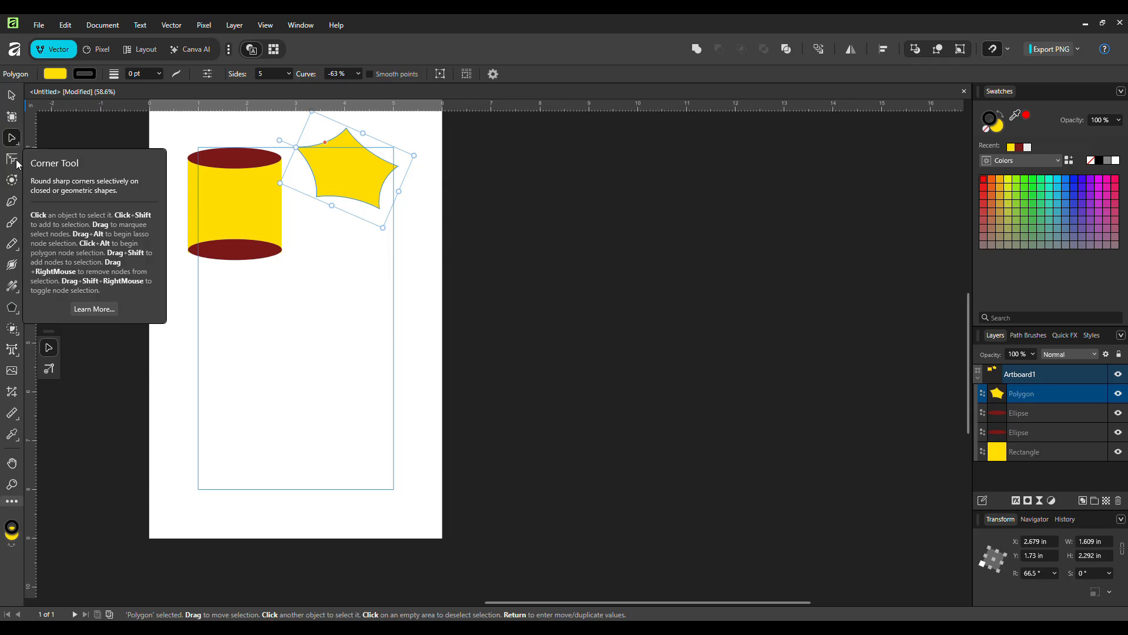
{"action": "left_click", "coordinate": [17, 165]}
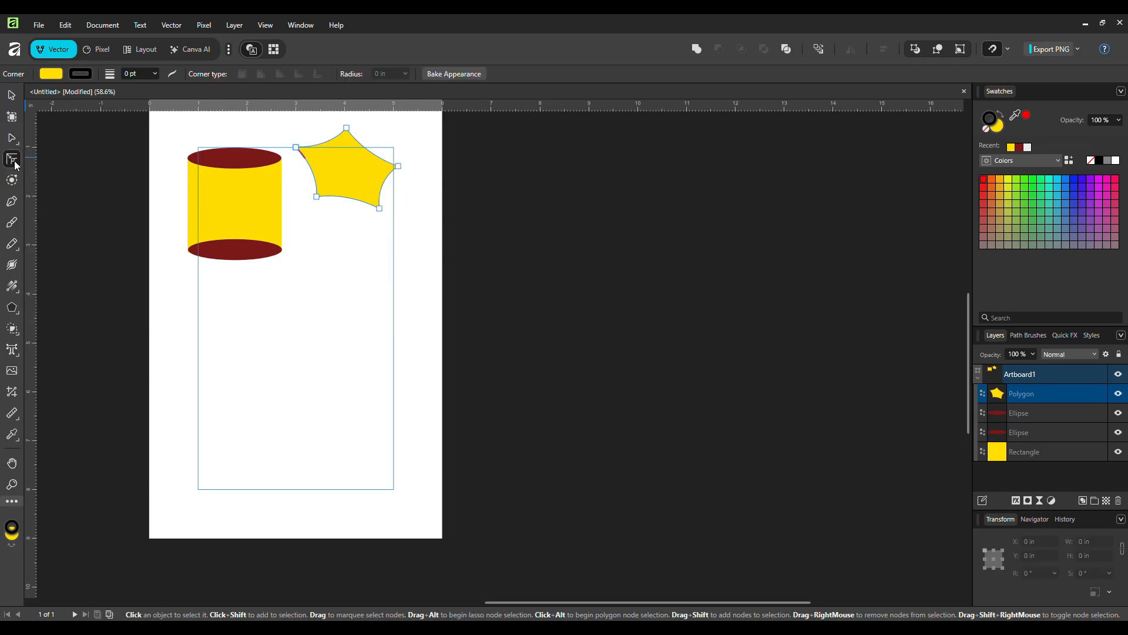
{"action": "left_click", "coordinate": [12, 306]}
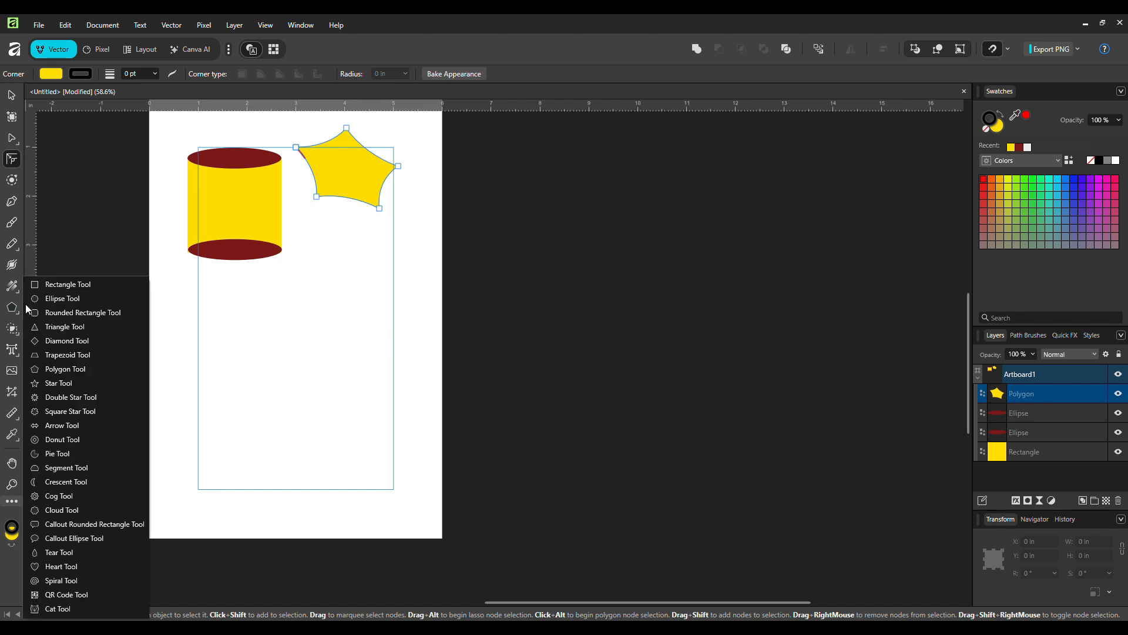
{"action": "left_click", "coordinate": [62, 285]}
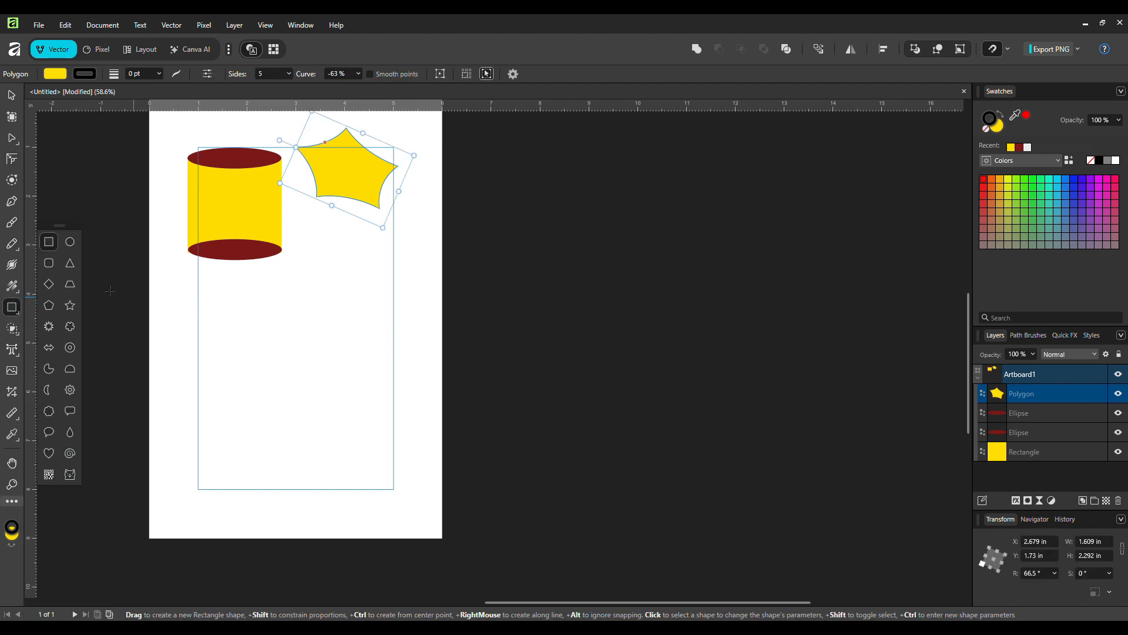
{"action": "left_click_drag", "start_coordinate": [215, 296], "coordinate": [376, 464]}
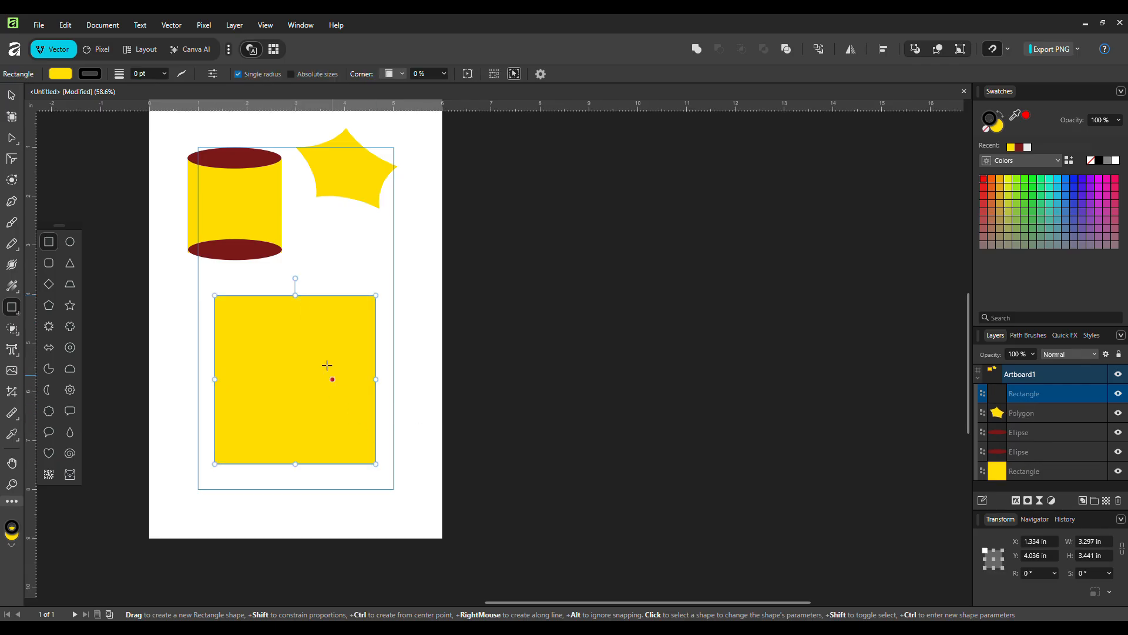
- Round the new rectangle's upper-right corner with the Corner Tool to a radius of about 1.47 in, and select its upper-left corner
{"action": "left_click", "coordinate": [13, 160]}
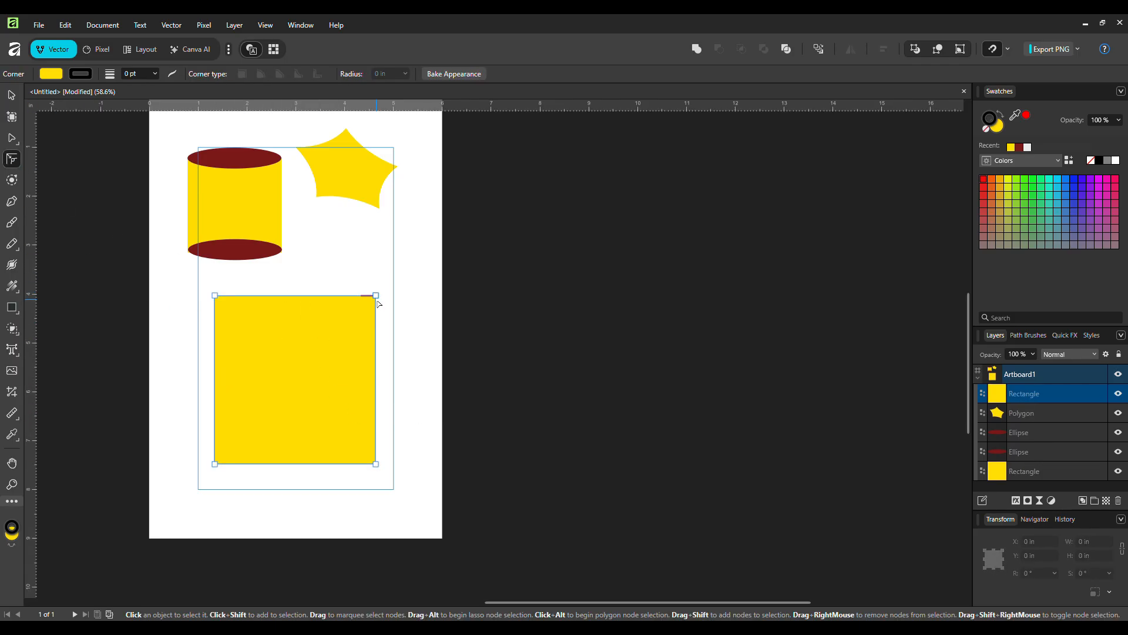
{"action": "left_click_drag", "start_coordinate": [375, 302], "coordinate": [301, 366]}
{"action": "left_click", "coordinate": [12, 159]}
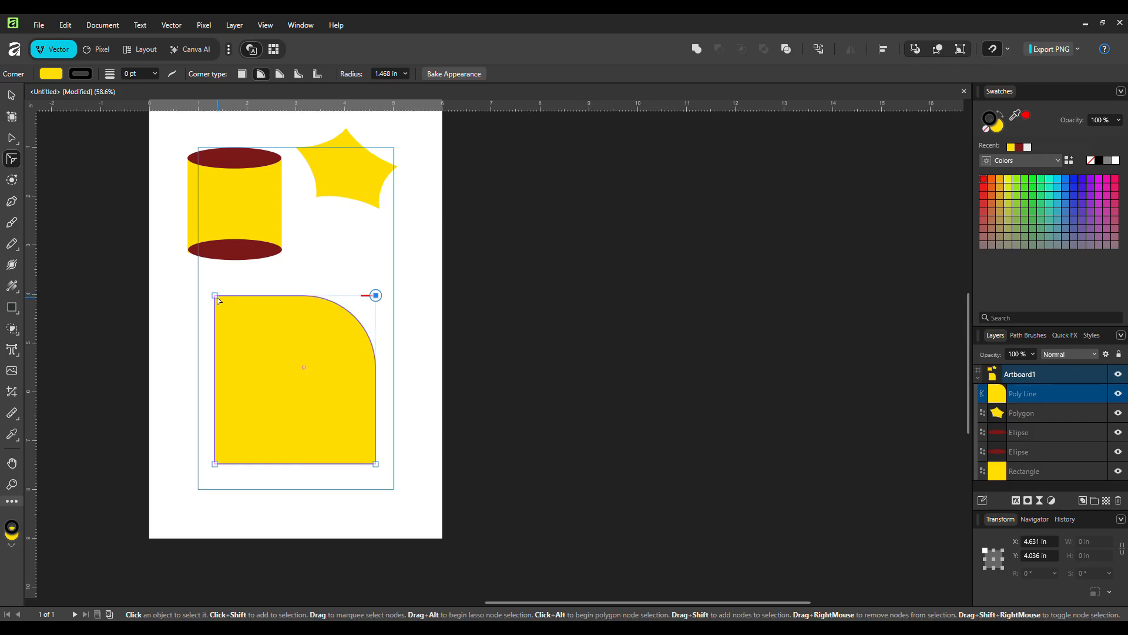
{"action": "left_click", "coordinate": [217, 297]}
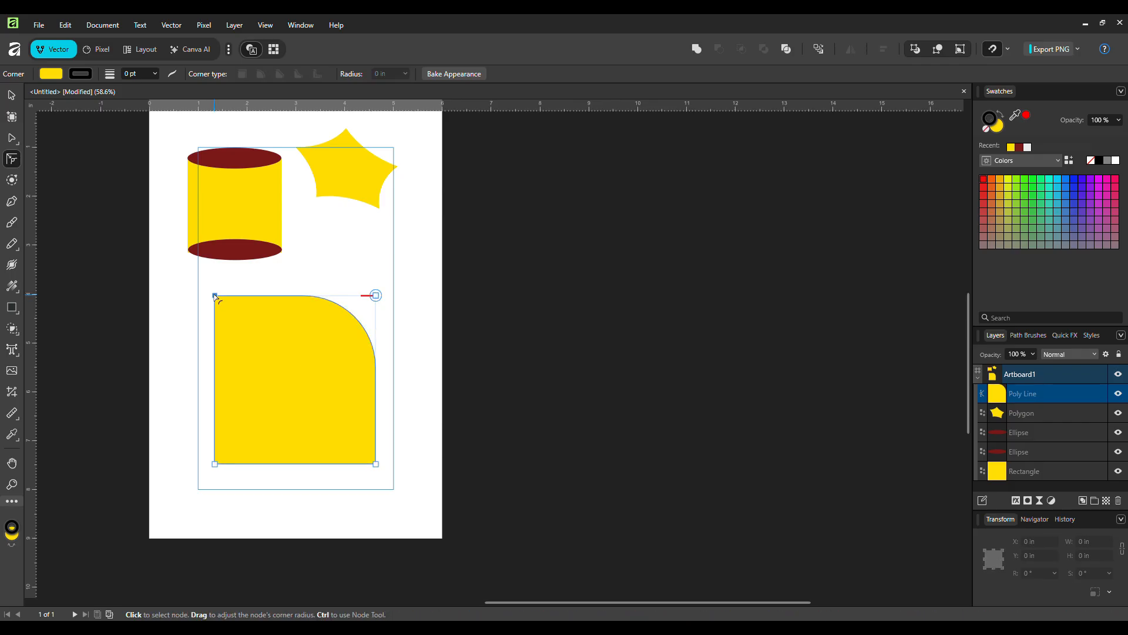
- Round the lower-left corner of the yellow shape with the Corner Tool, and reselect its upper-right corner
{"action": "left_click", "coordinate": [216, 297]}
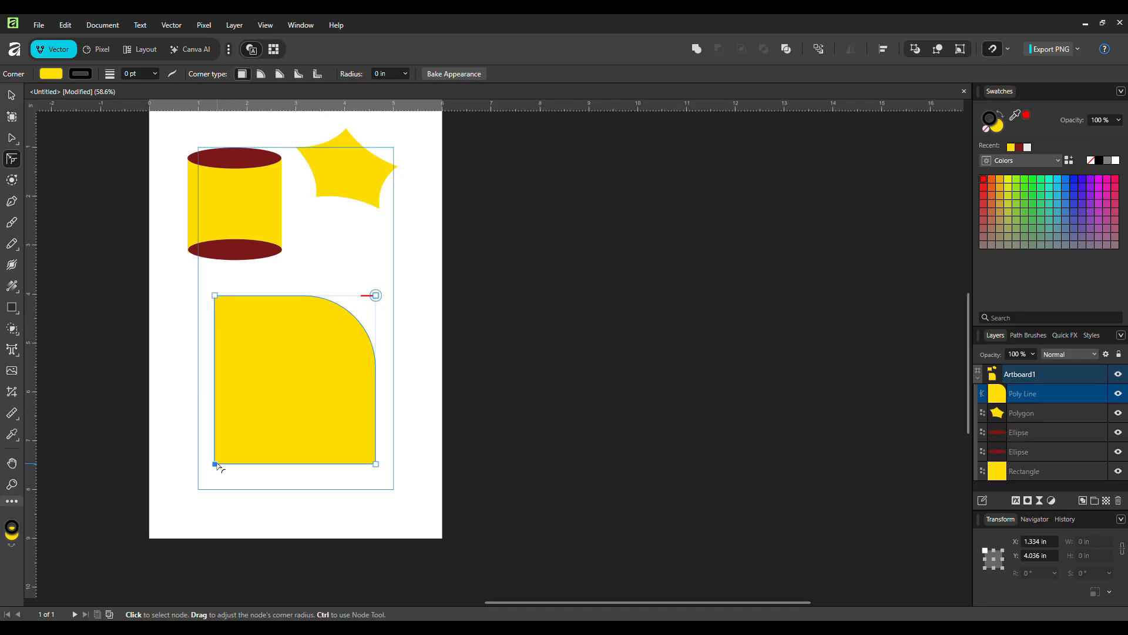
{"action": "left_click_drag", "start_coordinate": [223, 467], "coordinate": [317, 408]}
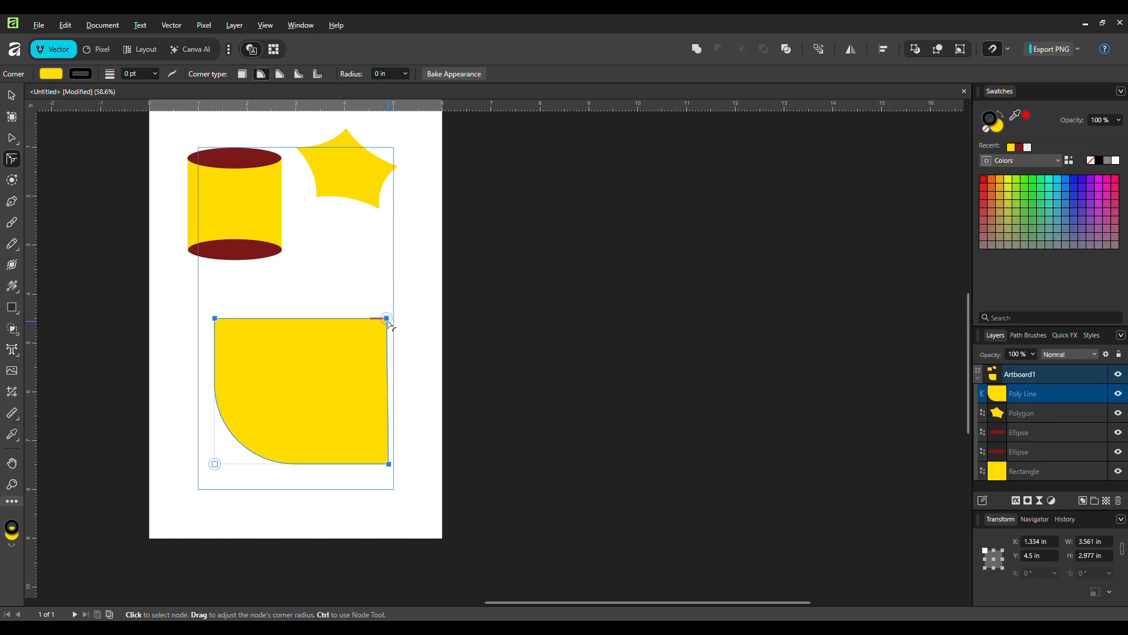
{"action": "left_click", "coordinate": [329, 370]}
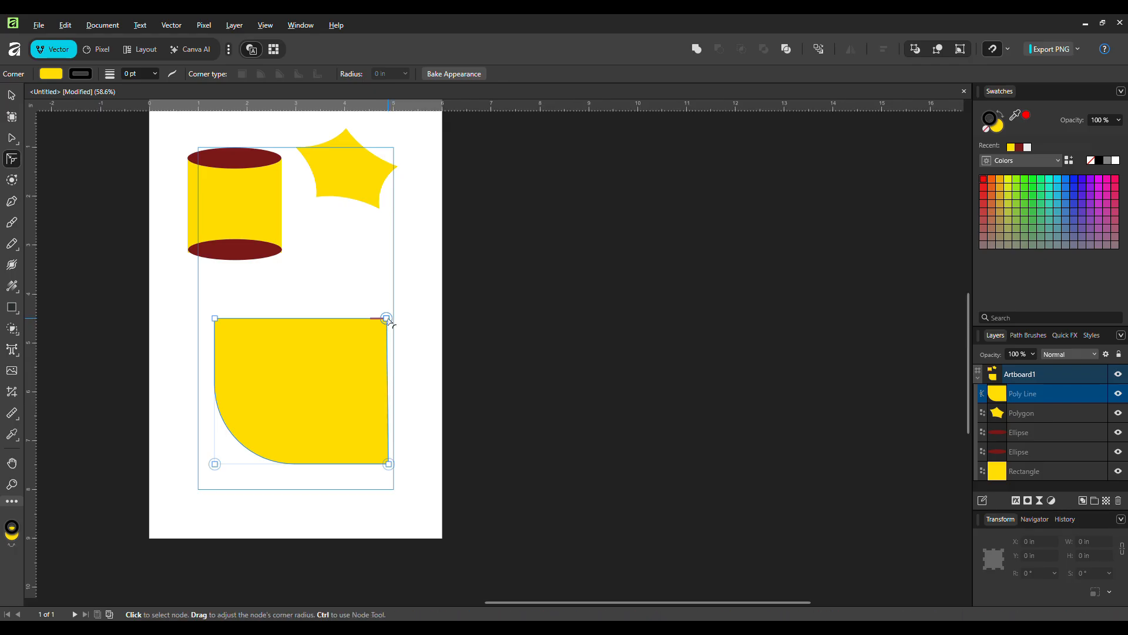
{"action": "mouse_move", "coordinate": [389, 322]}
{"action": "left_mouse_down"}
{"action": "mouse_move", "coordinate": [310, 393]}
{"action": "mouse_move", "coordinate": [389, 321]}
{"action": "left_mouse_up"}
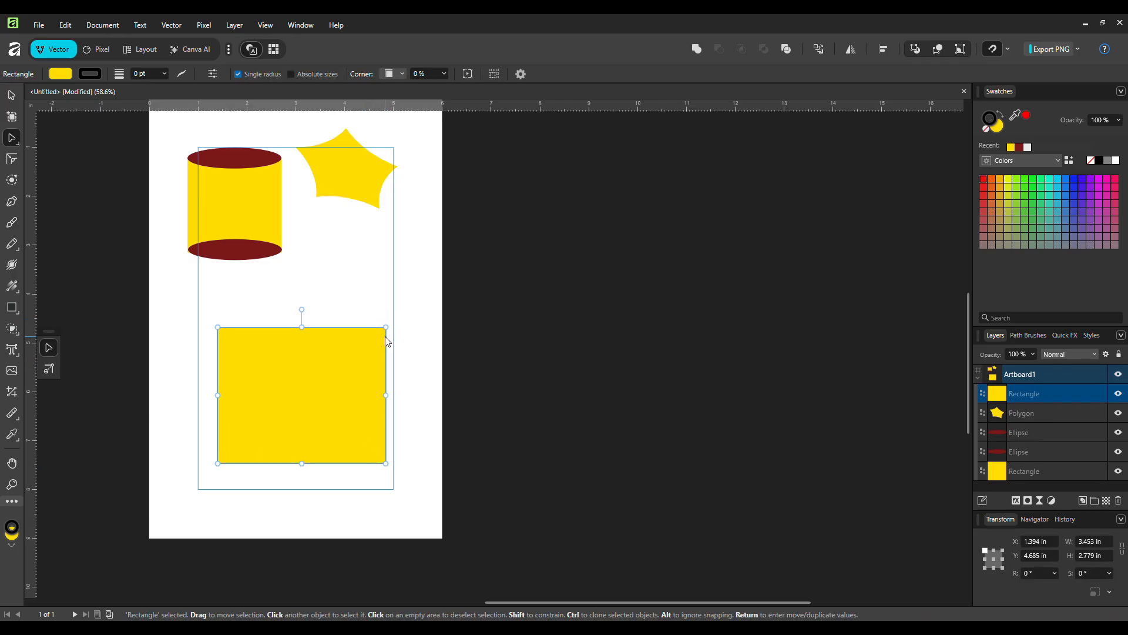
- Round every corner of the rectangle except the upper-right one to a radius of about 0.415 in with the Corner Tool, and undo it
{"action": "left_click", "coordinate": [20, 162]}
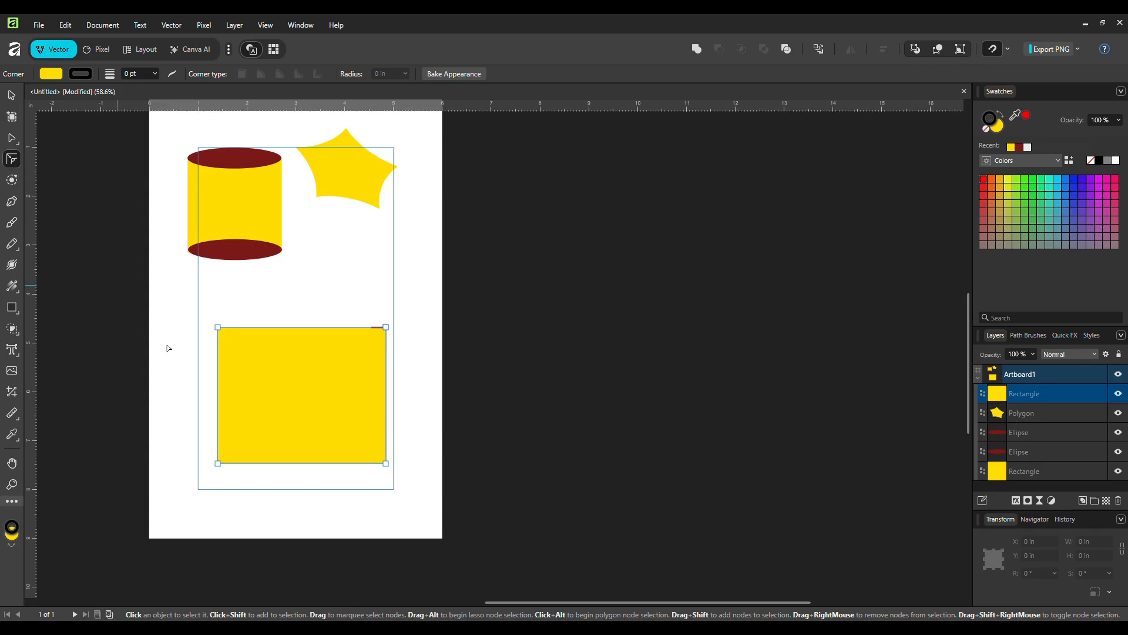
{"action": "left_click", "coordinate": [387, 465]}
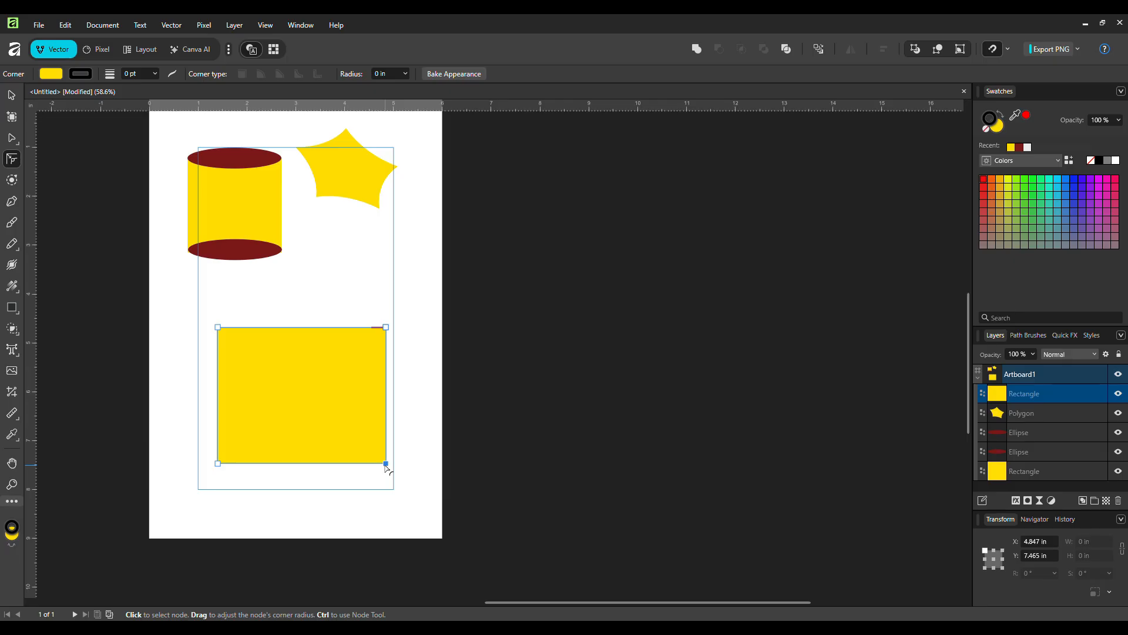
{"action": "left_click", "coordinate": [218, 464], "text": "shift"}
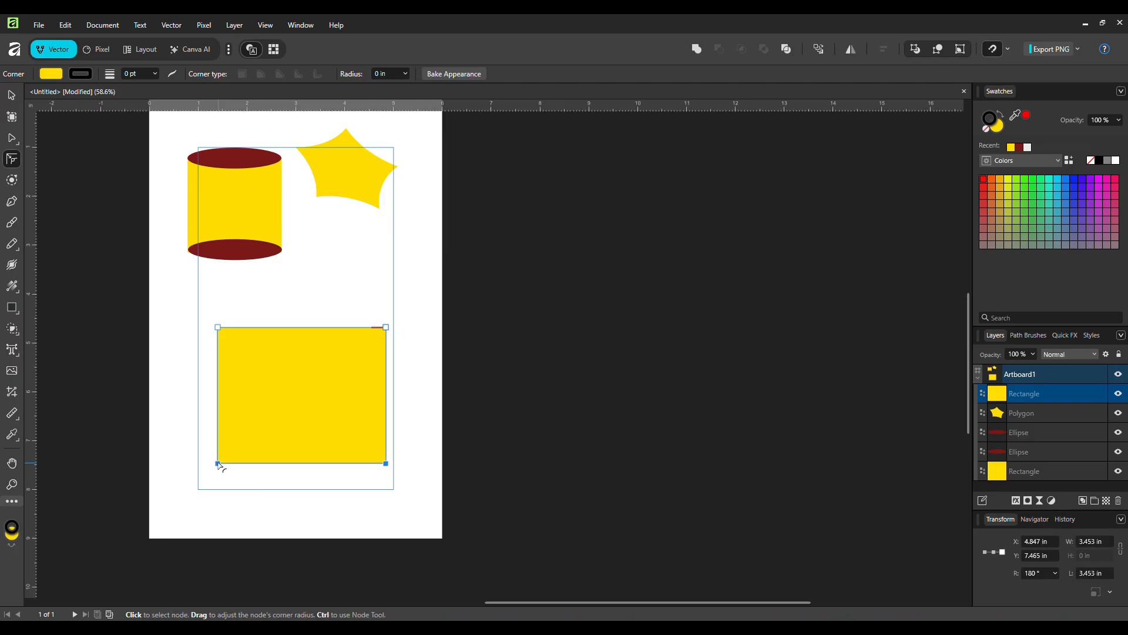
{"action": "left_click", "coordinate": [219, 328], "text": "shift"}
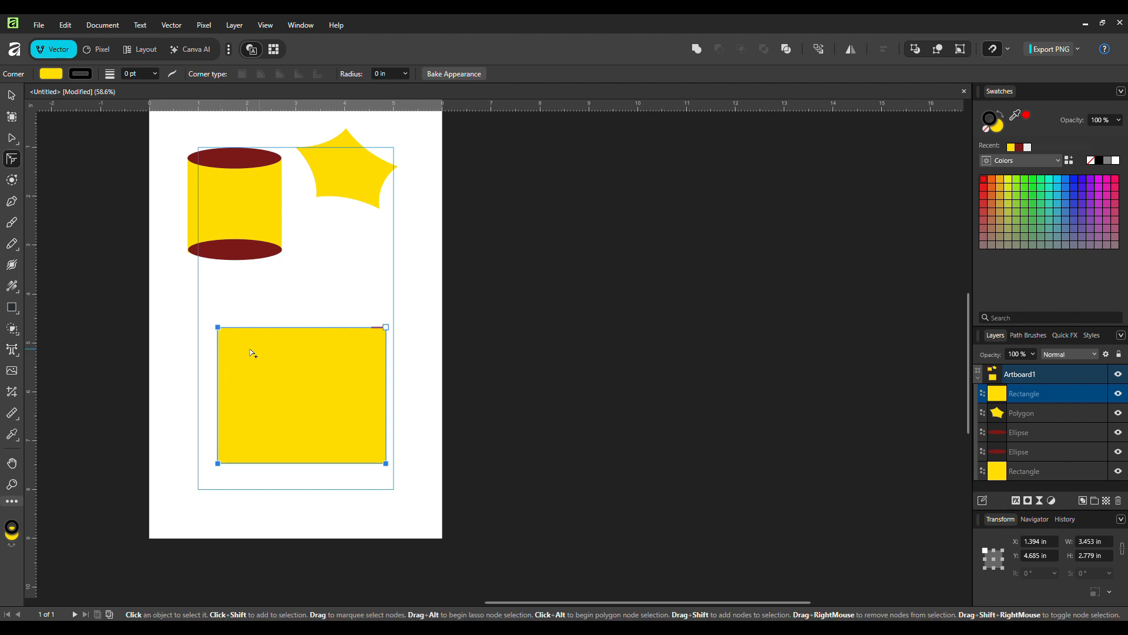
{"action": "left_click_drag", "start_coordinate": [221, 330], "coordinate": [198, 392]}
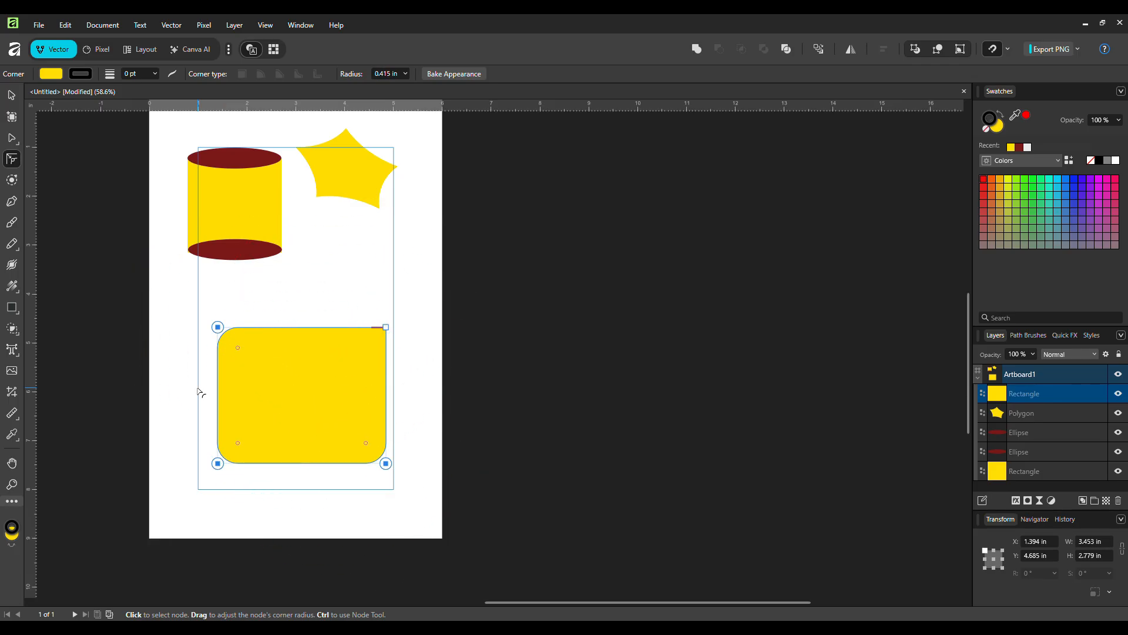
{"action": "key", "text": "ctrl+z"}
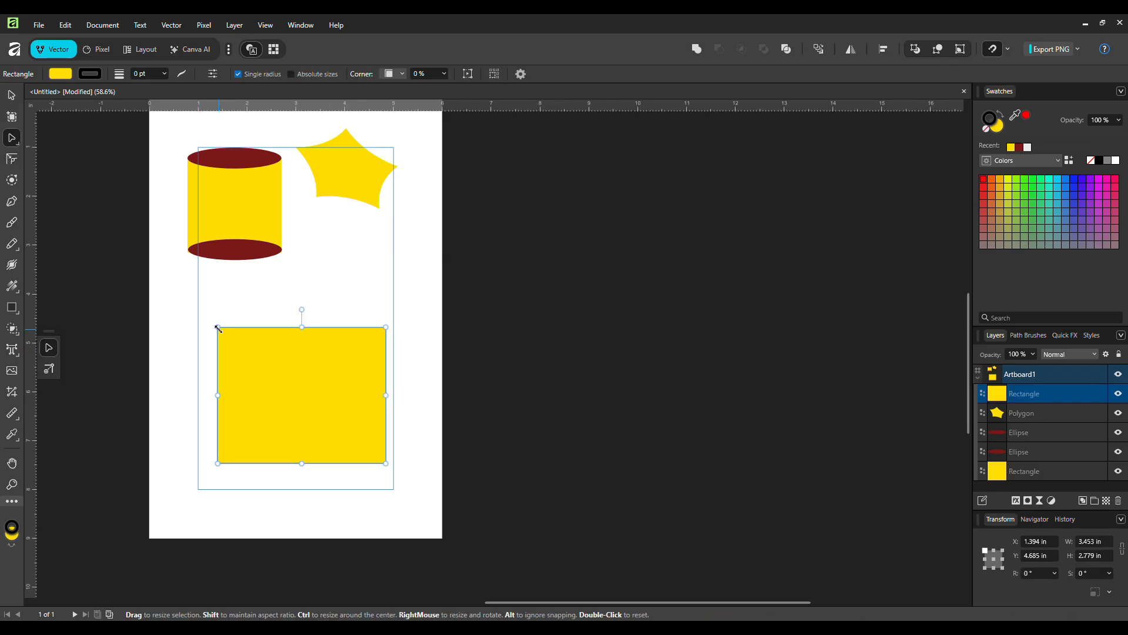
- Try the Corner Tool on the rectangle's upper-left corner alone, and undo the change
{"action": "key", "text": "c"}
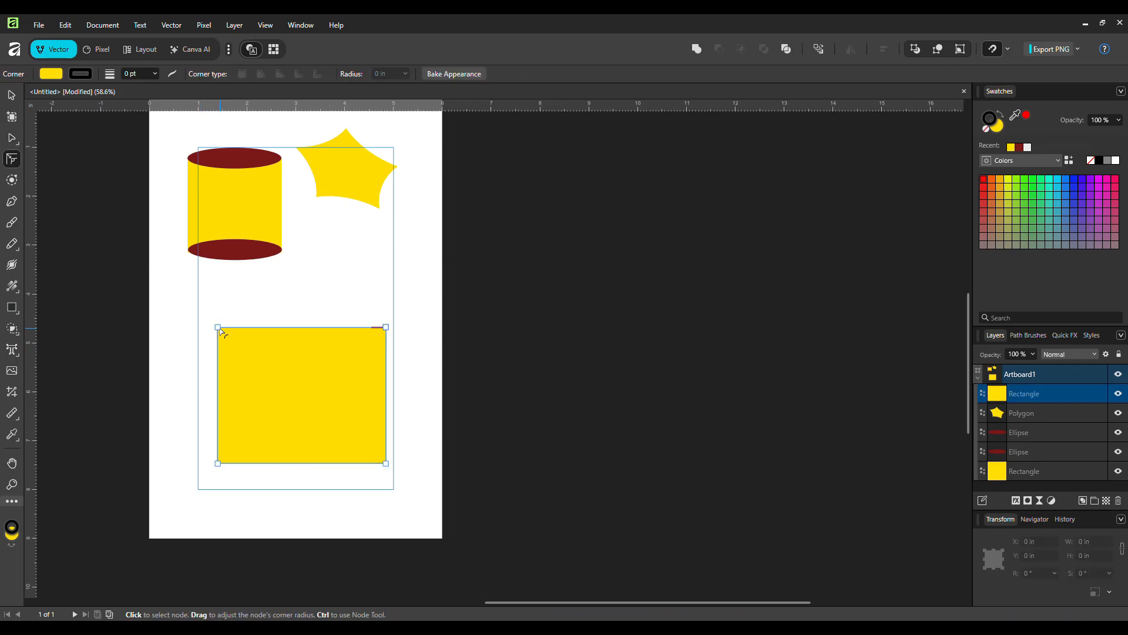
{"action": "left_click_drag", "start_coordinate": [220, 328], "coordinate": [393, 489]}
{"action": "key", "text": "ctrl+z"}
{"action": "key", "text": "ctrl+z"}
- Bend the rectangle's bottom edge into a wave with the Node Tool, and move its lower-left node to about X 1.19 in, Y 7.86 in
{"action": "key", "text": "c"}
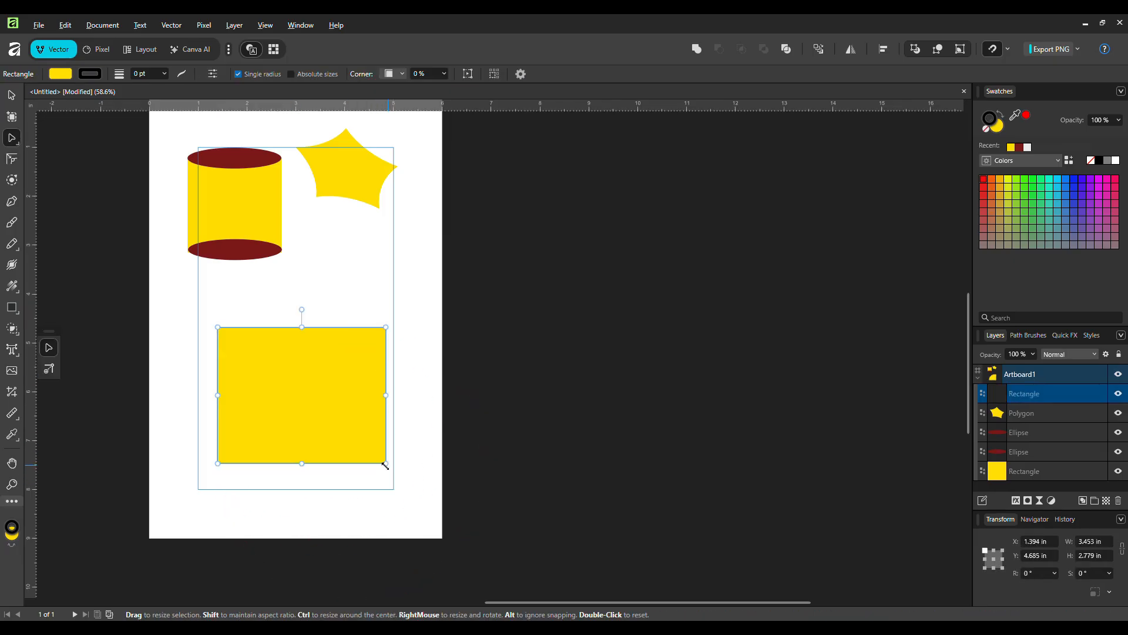
{"action": "left_click", "coordinate": [387, 466]}
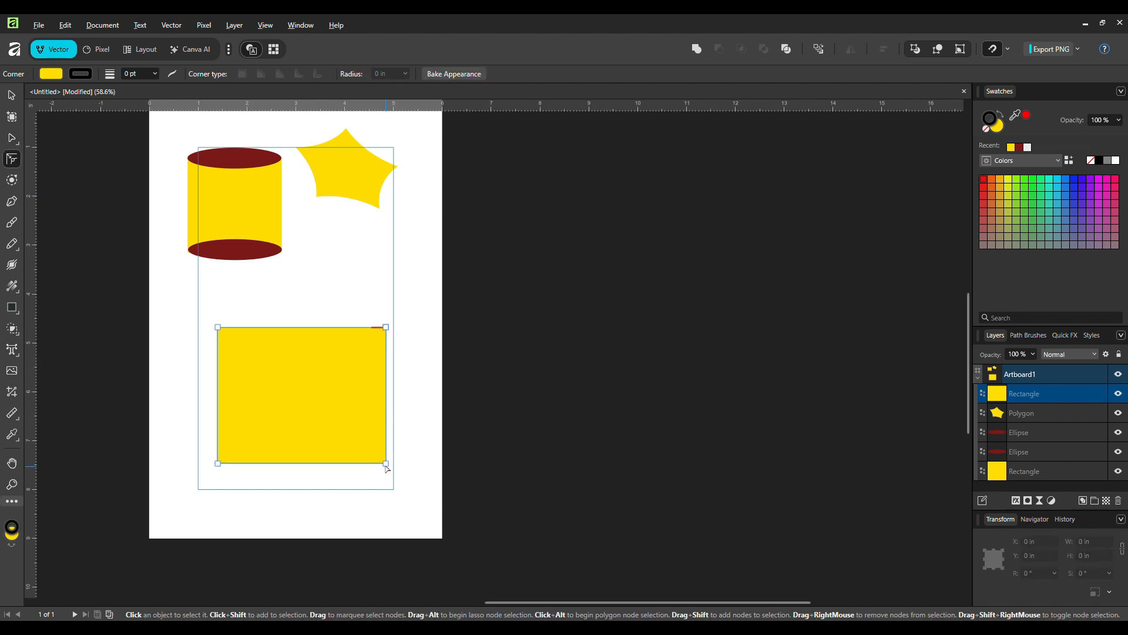
{"action": "mouse_move", "coordinate": [386, 464]}
{"action": "left_mouse_down"}
{"action": "mouse_move", "coordinate": [379, 457]}
{"action": "mouse_move", "coordinate": [386, 464]}
{"action": "left_mouse_up"}
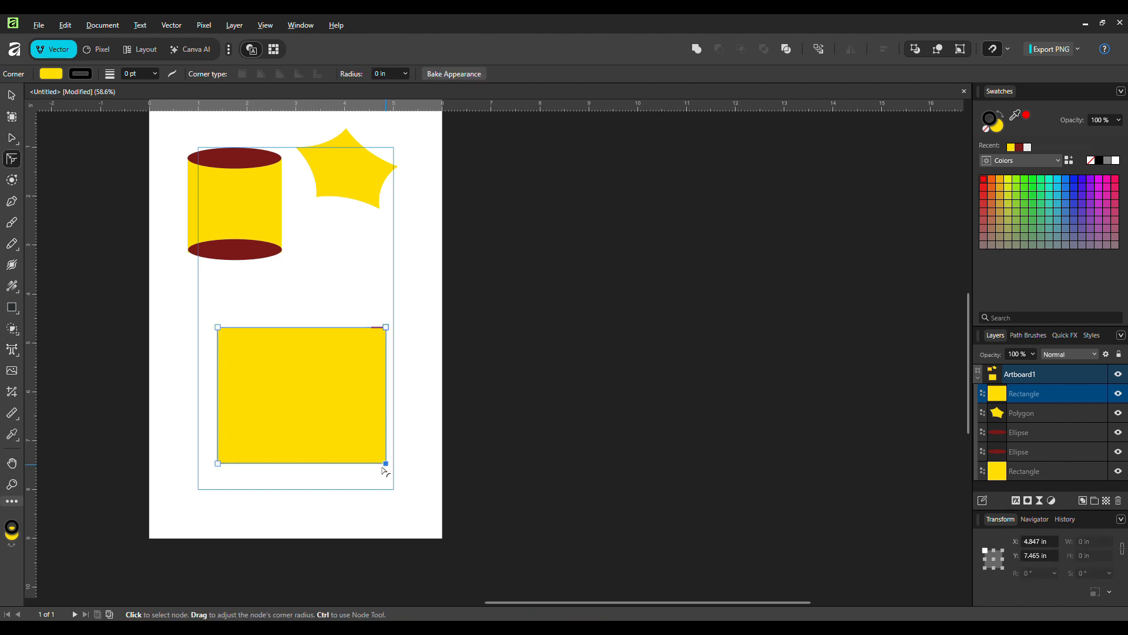
{"action": "key", "text": "a"}
{"action": "left_click_drag", "start_coordinate": [256, 466], "coordinate": [347, 352]}
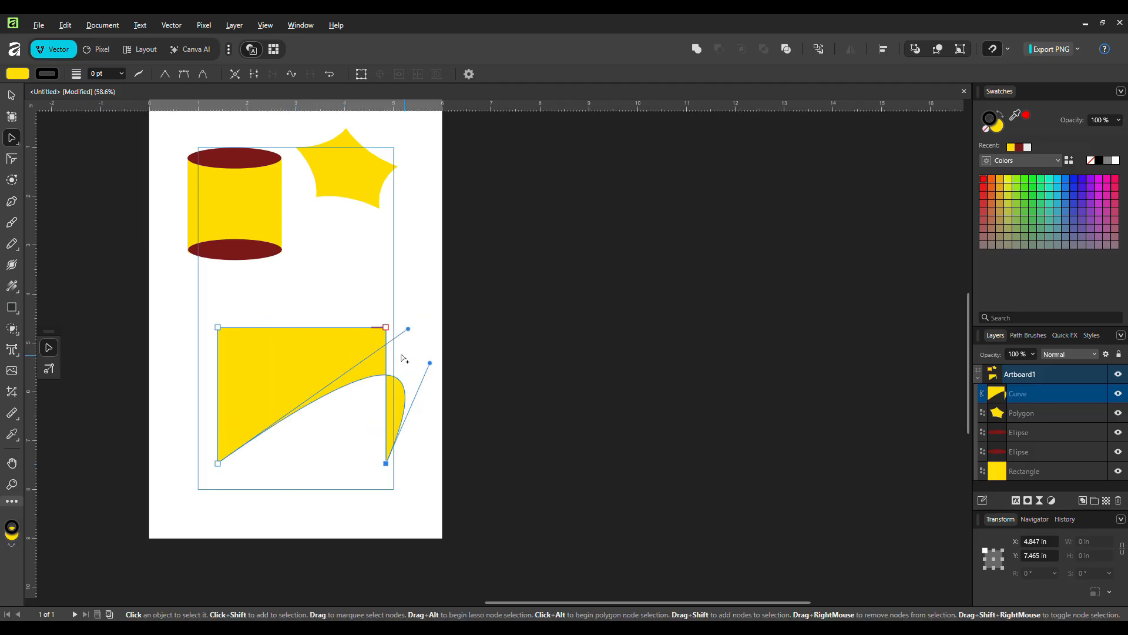
{"action": "left_click_drag", "start_coordinate": [408, 330], "coordinate": [303, 378]}
{"action": "left_click_drag", "start_coordinate": [429, 364], "coordinate": [322, 545]}
{"action": "left_click_drag", "start_coordinate": [304, 378], "coordinate": [317, 280]}
{"action": "left_click_drag", "start_coordinate": [217, 464], "coordinate": [209, 488]}
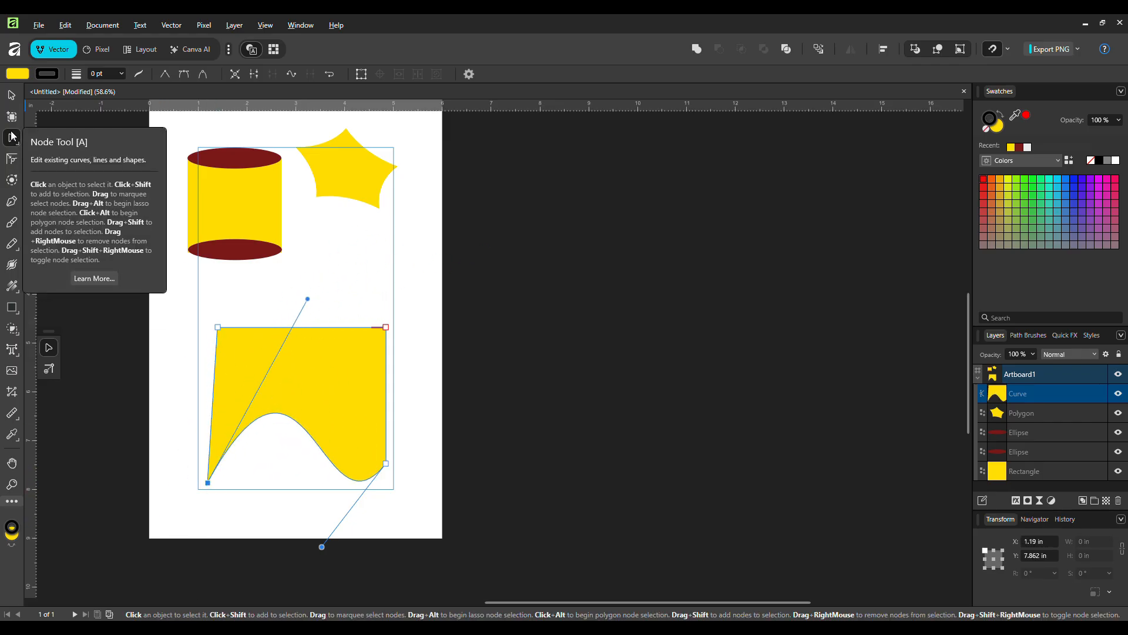
- Round the wavy shape's upper-left corner to about 2.26 in, its upper-right to about 1.08 in, and its lower-right corner with the Corner Tool
{"action": "left_click", "coordinate": [12, 159]}
{"action": "left_click", "coordinate": [217, 327]}
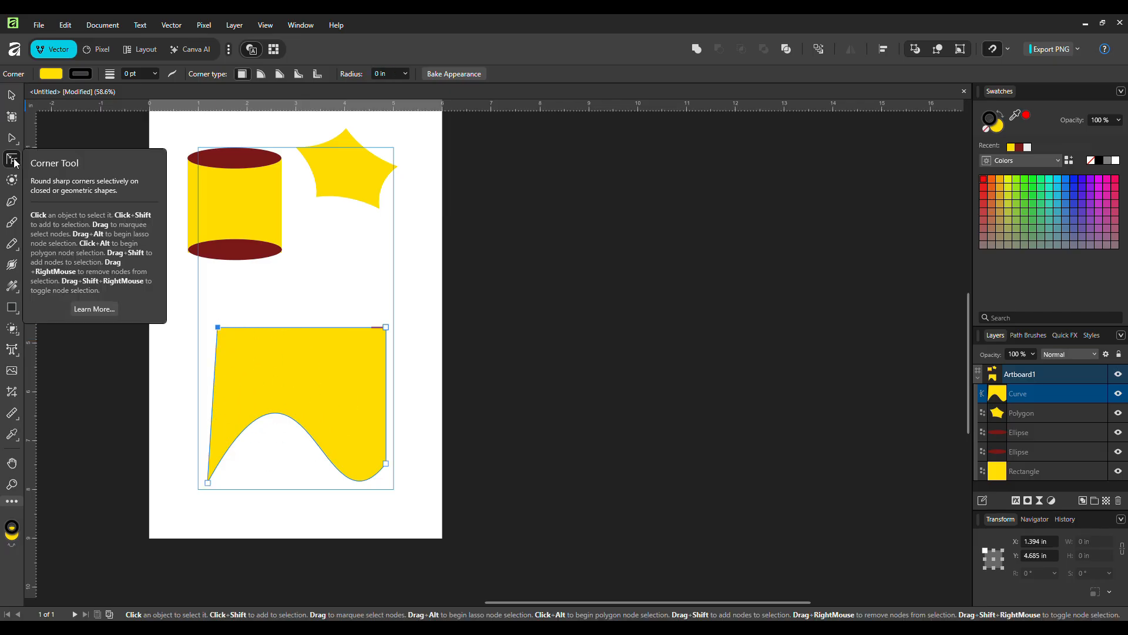
{"action": "left_click_drag", "start_coordinate": [217, 327], "coordinate": [332, 426]}
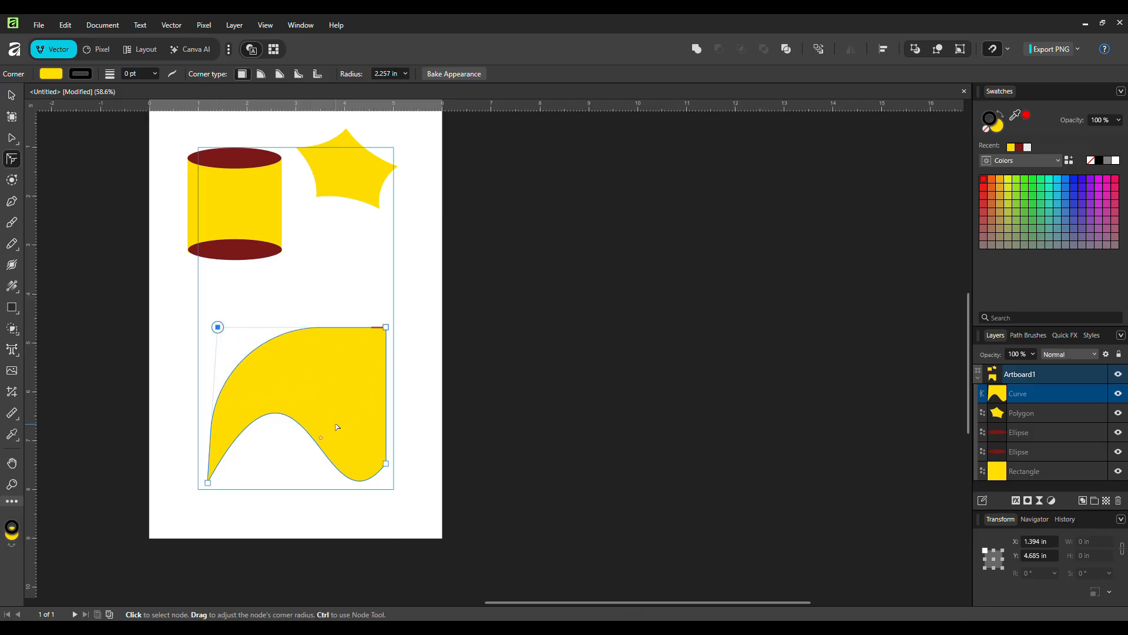
{"action": "left_click_drag", "start_coordinate": [386, 464], "coordinate": [353, 454]}
{"action": "left_click_drag", "start_coordinate": [386, 327], "coordinate": [329, 435]}
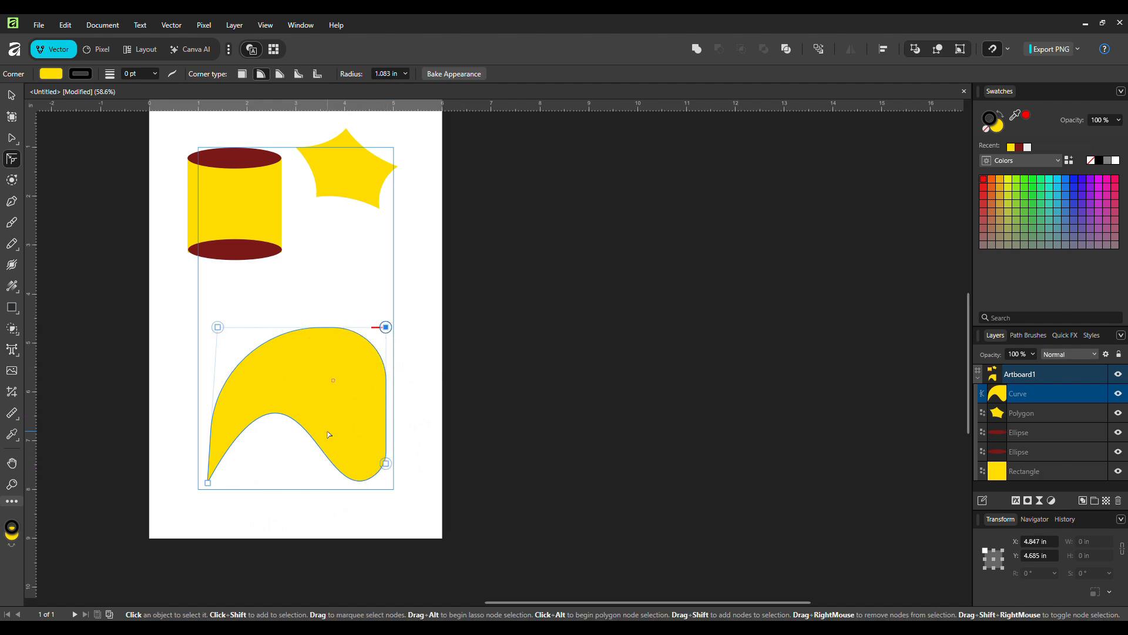
- Delete the reshaped curve, and draw a yellow rectangle about 3.5 by 3.27 in on the lower half of the artboard
{"action": "left_click", "coordinate": [13, 184]}
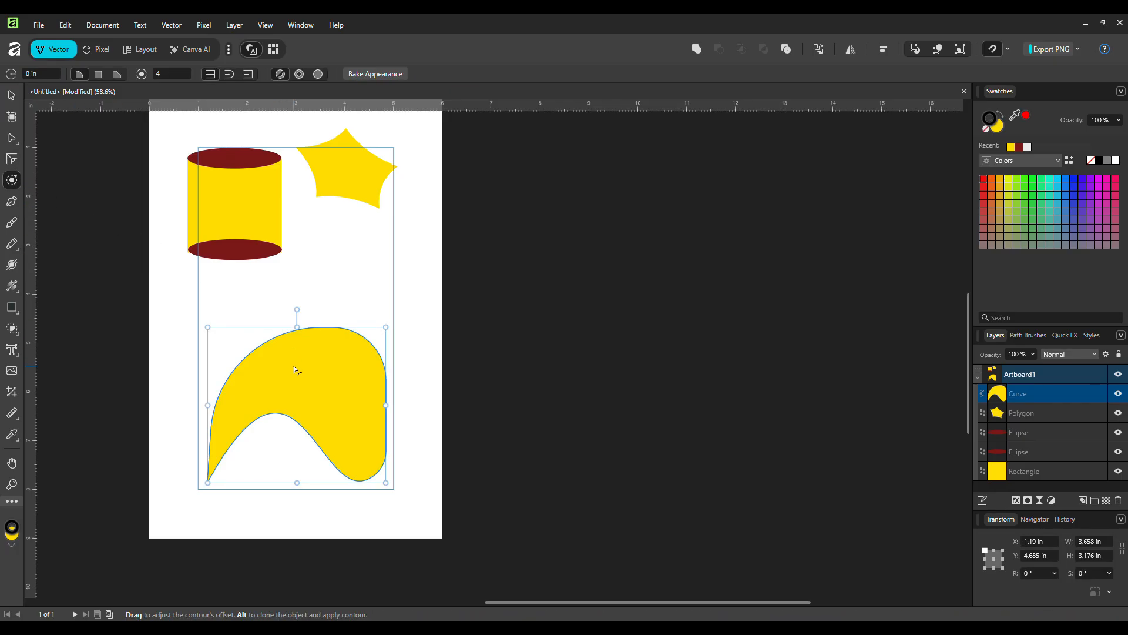
{"action": "key", "text": "Delete"}
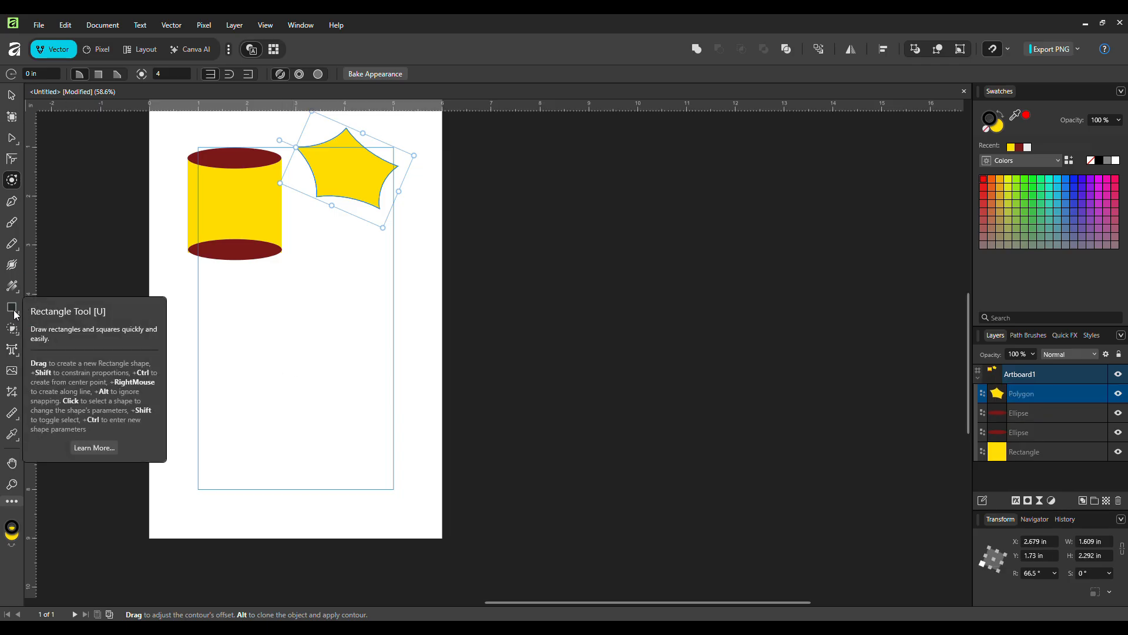
{"action": "left_click", "coordinate": [15, 311]}
{"action": "left_click", "coordinate": [69, 286]}
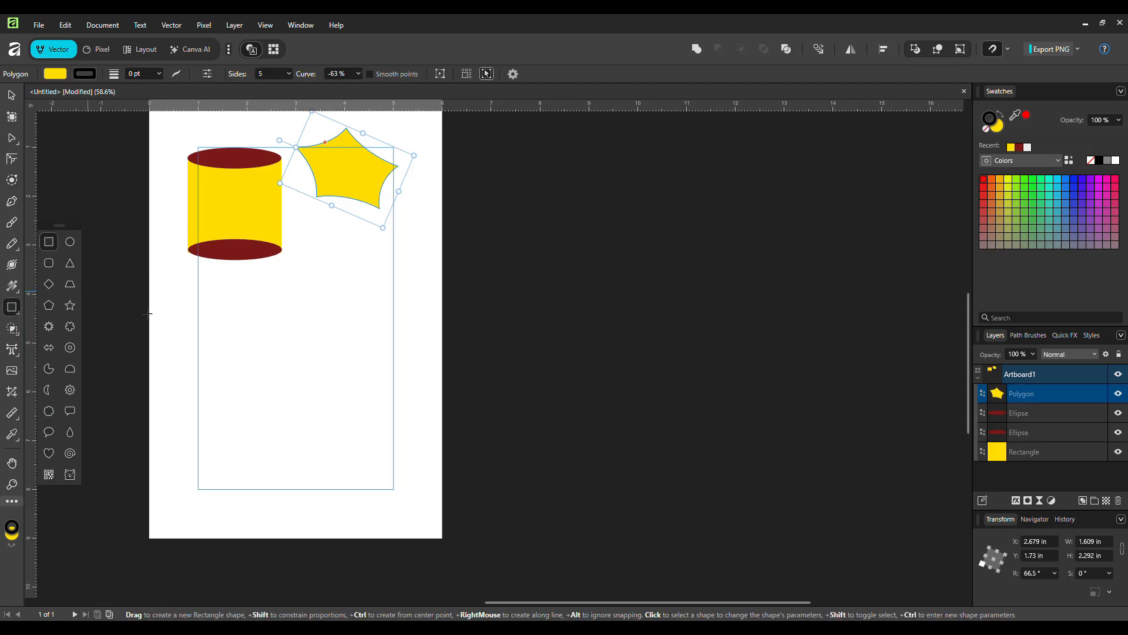
{"action": "left_click_drag", "start_coordinate": [215, 310], "coordinate": [386, 470]}
- Try outward and inward offsets on the new rectangle with the Contour Tool, reaching about 0.49 in outward
{"action": "left_click", "coordinate": [13, 181]}
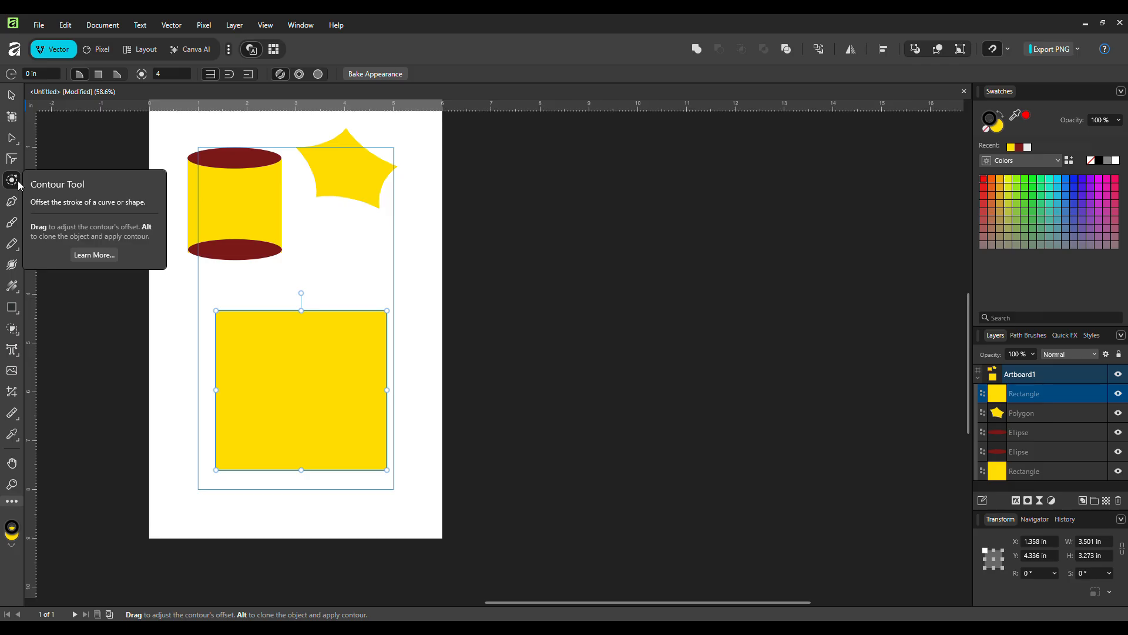
{"action": "left_click_drag", "start_coordinate": [378, 315], "coordinate": [404, 311]}
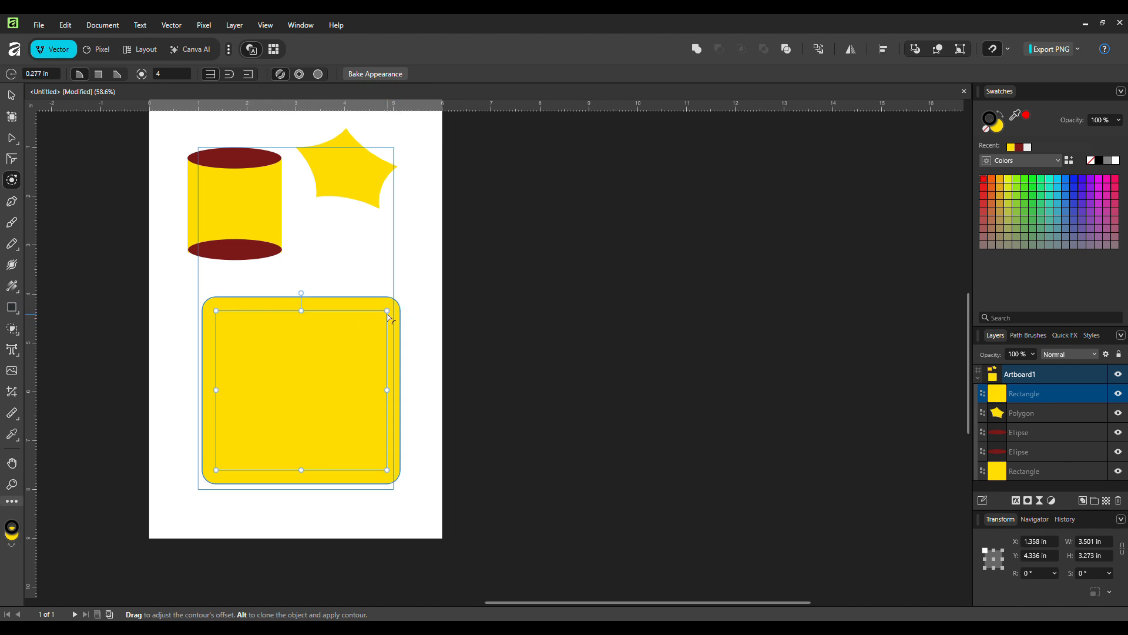
{"action": "key", "text": "ctrl+z"}
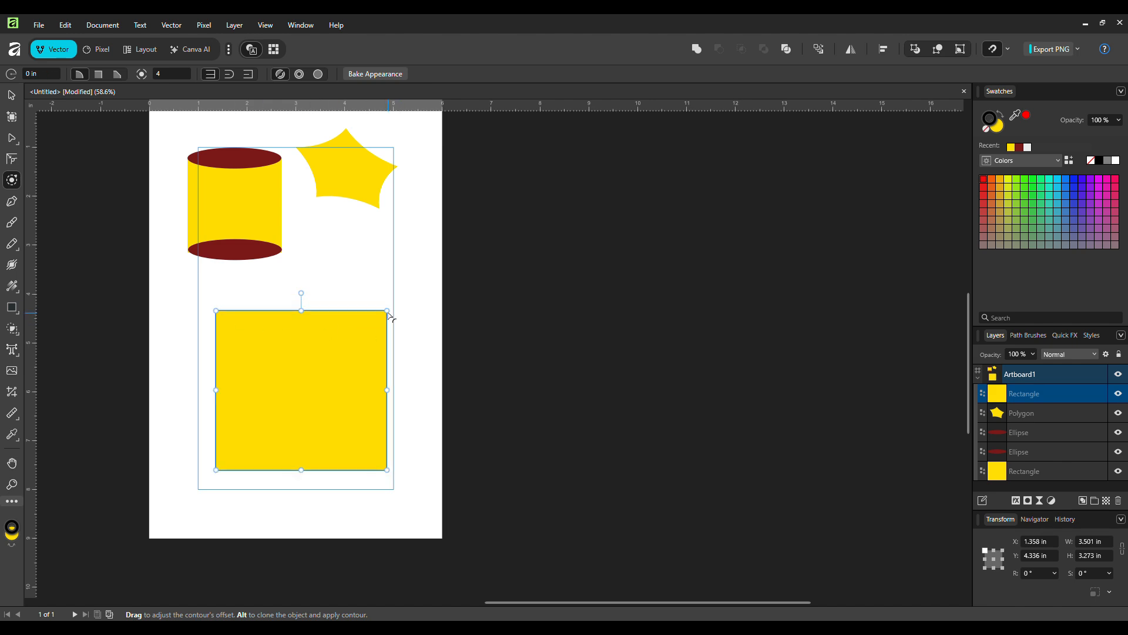
{"action": "left_click_drag", "start_coordinate": [389, 316], "coordinate": [356, 353]}
{"action": "mouse_move", "coordinate": [389, 318]}
{"action": "left_mouse_down"}
{"action": "mouse_move", "coordinate": [340, 370]}
{"action": "mouse_move", "coordinate": [406, 332]}
{"action": "mouse_move", "coordinate": [374, 327]}
{"action": "mouse_move", "coordinate": [395, 323]}
{"action": "left_mouse_up"}
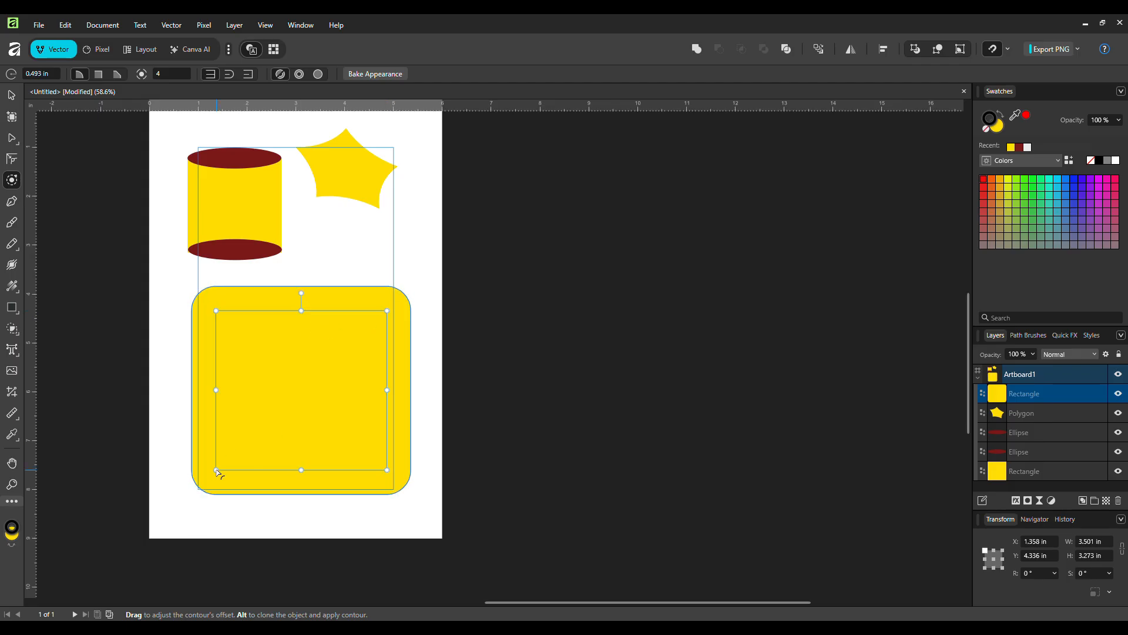
- Undo the last outward contour offset, and add a second 6 by 9 in artboard to the right of the first
{"action": "key", "text": "p"}
{"action": "left_click", "coordinate": [12, 118]}
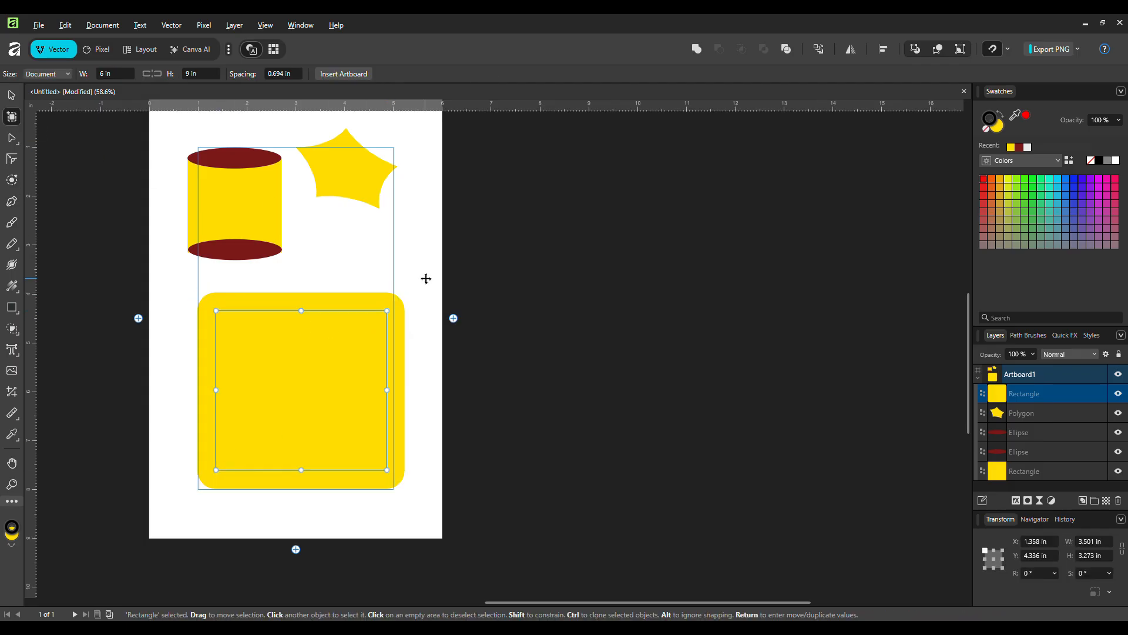
{"action": "left_click", "coordinate": [453, 319]}
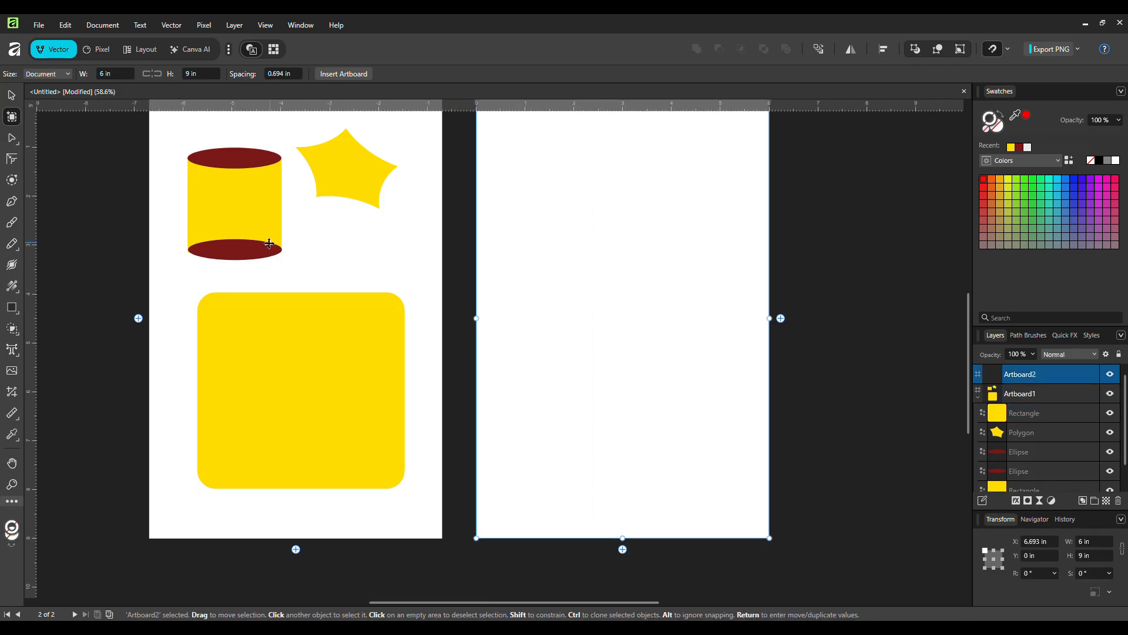
{"action": "key", "text": "ctrl+z"}
{"action": "key", "text": "ctrl+z"}
{"action": "left_click", "coordinate": [12, 117]}
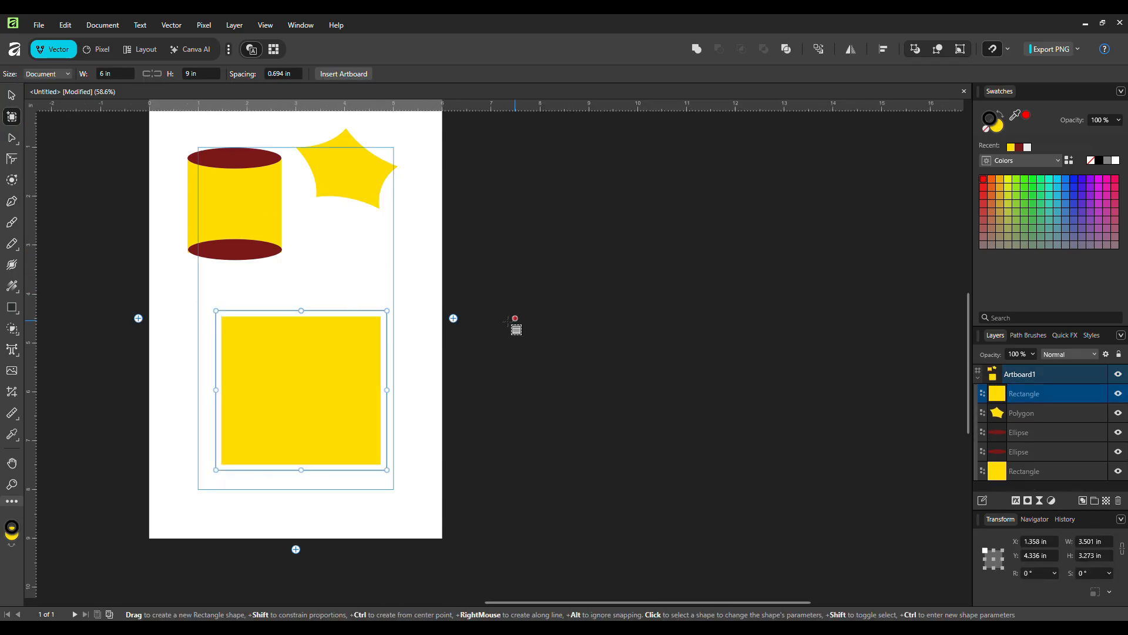
{"action": "left_click", "coordinate": [453, 318]}
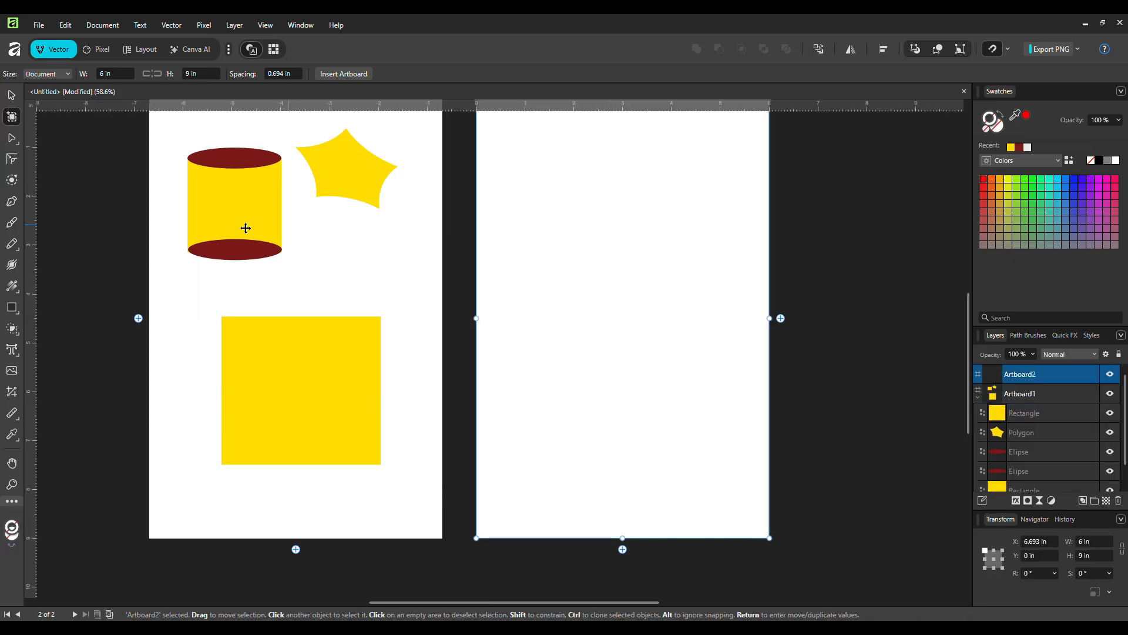
- Draw a curved open shape on the second artboard with the Pen Tool, ending in a sharp node at about 1.21, 1.79 in
{"action": "left_click", "coordinate": [17, 202]}
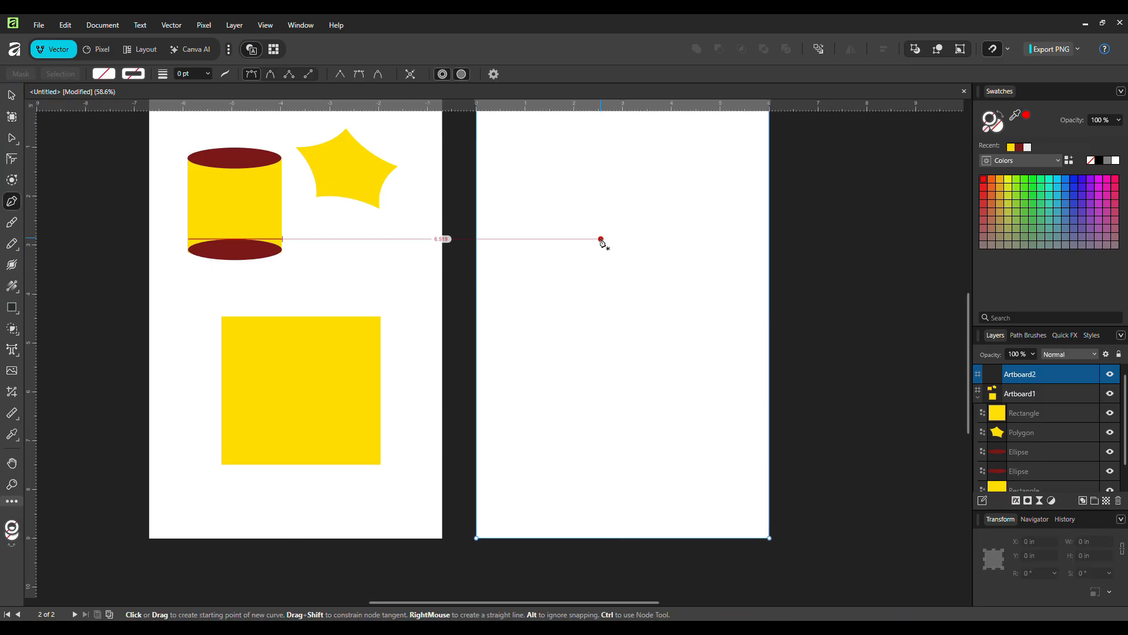
{"action": "left_click_drag", "start_coordinate": [601, 238], "coordinate": [611, 316]}
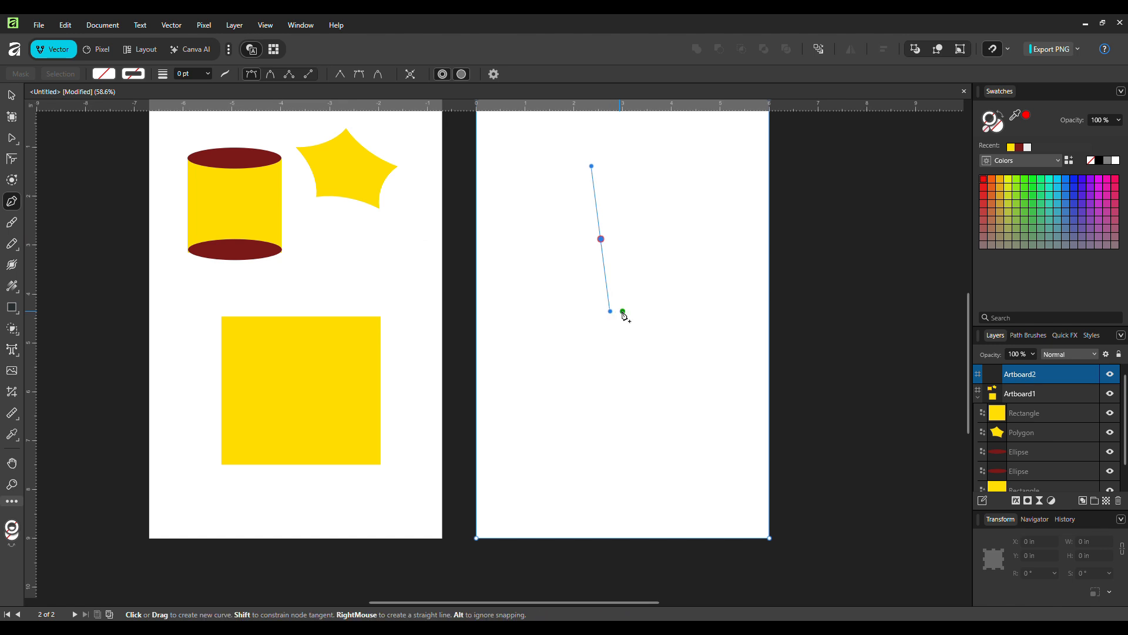
{"action": "left_click", "coordinate": [690, 307]}
{"action": "left_click_drag", "start_coordinate": [690, 307], "coordinate": [723, 365]}
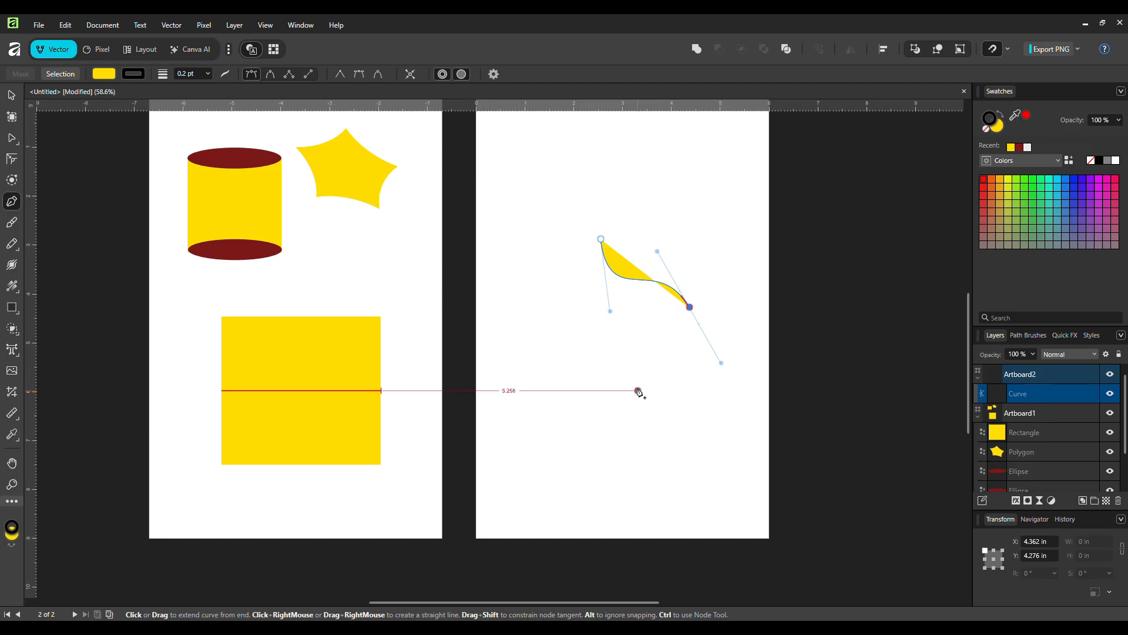
{"action": "left_click_drag", "start_coordinate": [638, 390], "coordinate": [600, 399]}
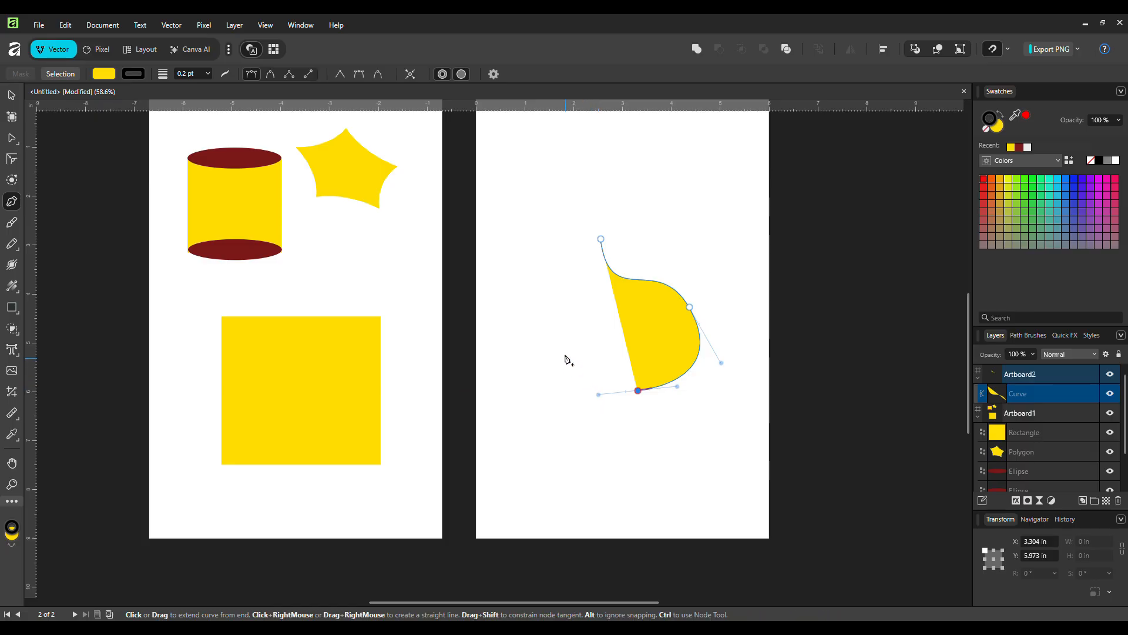
{"action": "left_click_drag", "start_coordinate": [553, 333], "coordinate": [571, 302]}
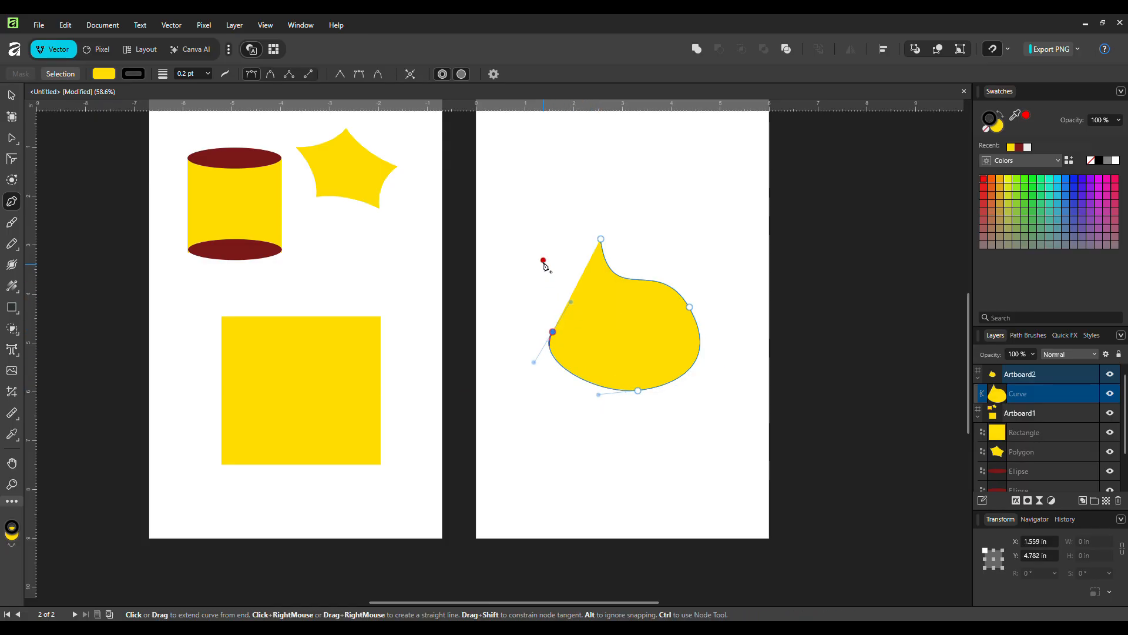
{"action": "left_click_drag", "start_coordinate": [555, 254], "coordinate": [592, 228]}
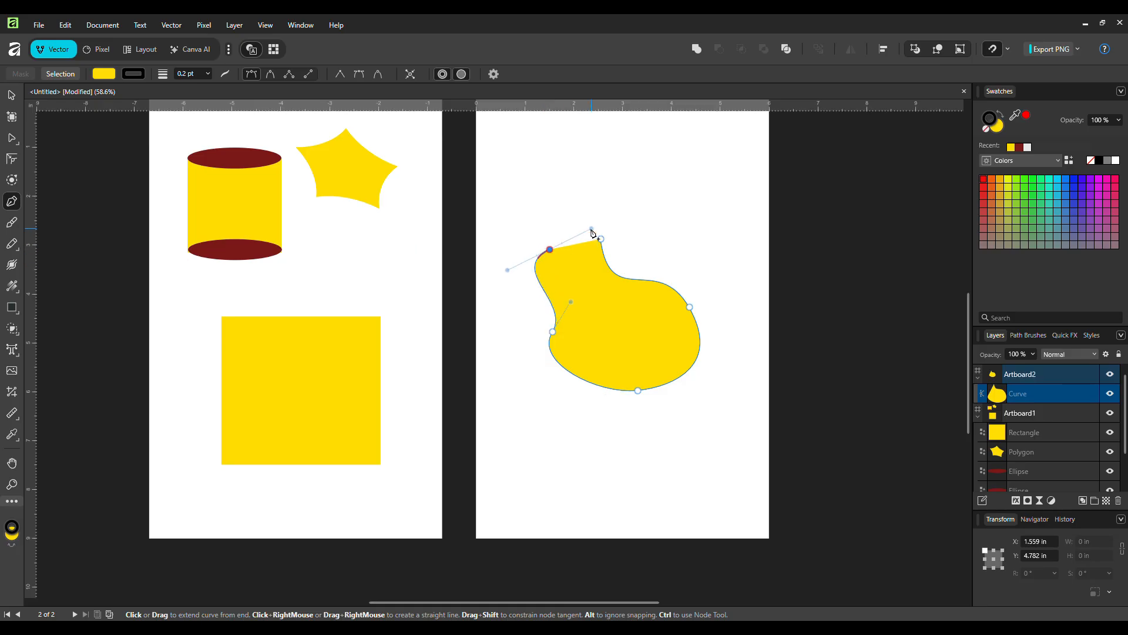
{"action": "left_click", "coordinate": [535, 185]}
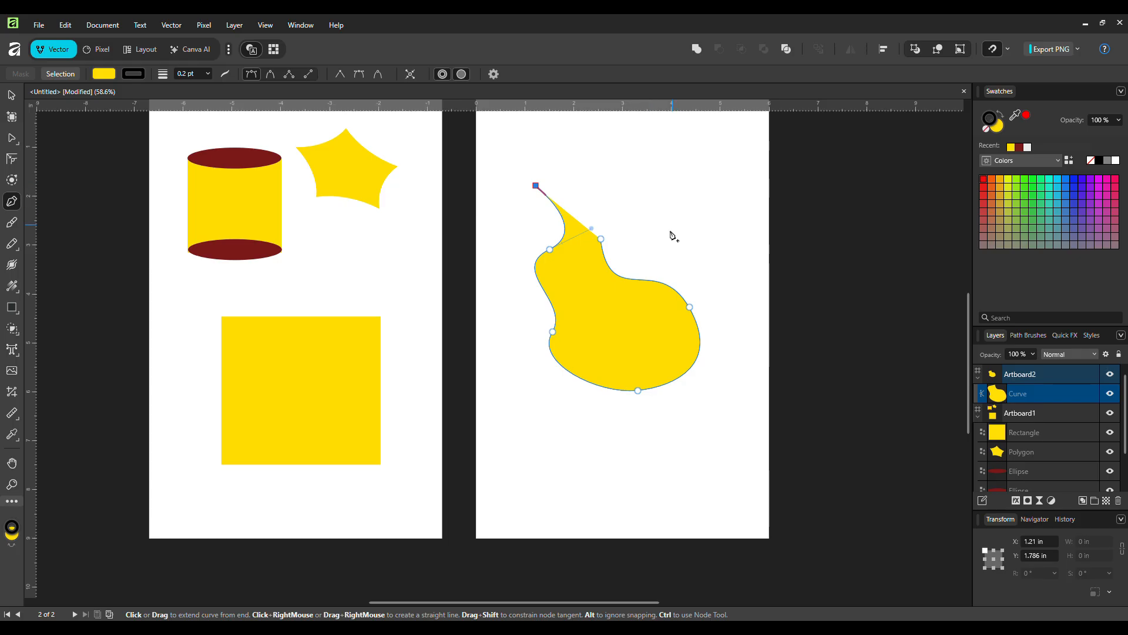
- Undo every node of the curved pen shape on the second artboard
{"action": "key", "text": "ctrl+z"}
{"action": "key", "text": "ctrl+z"}
{"action": "key", "text": "ctrl+z"}
{"action": "key", "text": "ctrl+z"}
{"action": "key", "text": "ctrl+z"}
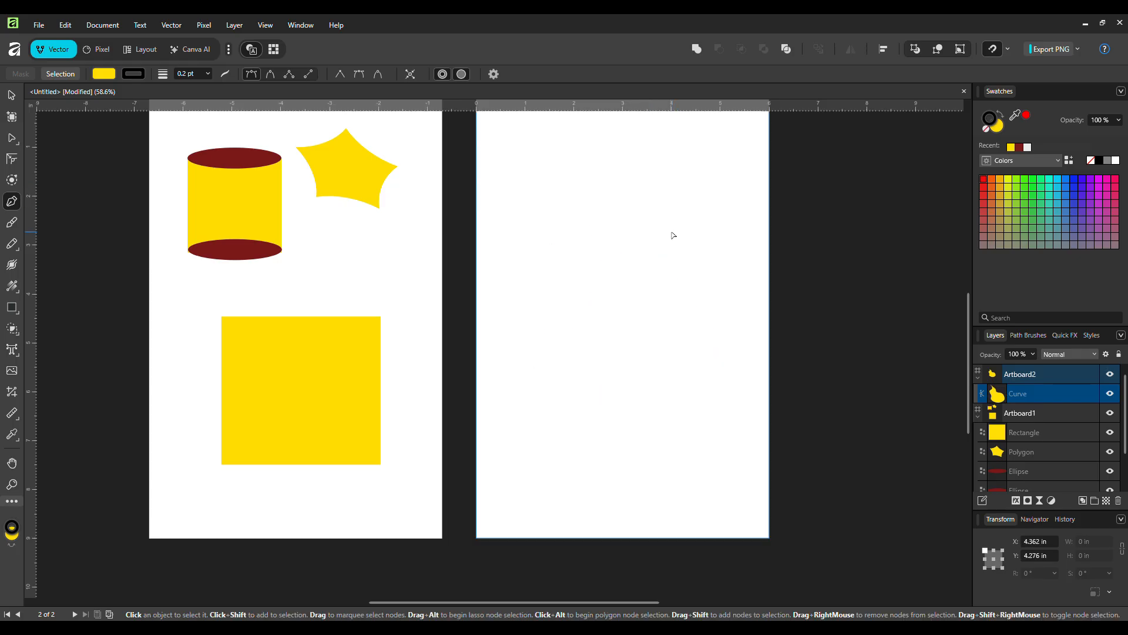
{"action": "key", "text": "ctrl+z"}
- Draw a closed four-sided shape with straight segments, about 2.3 by 2.4 in, in the middle of the second artboard
{"action": "left_click", "coordinate": [558, 226]}
{"action": "left_click", "coordinate": [668, 227]}
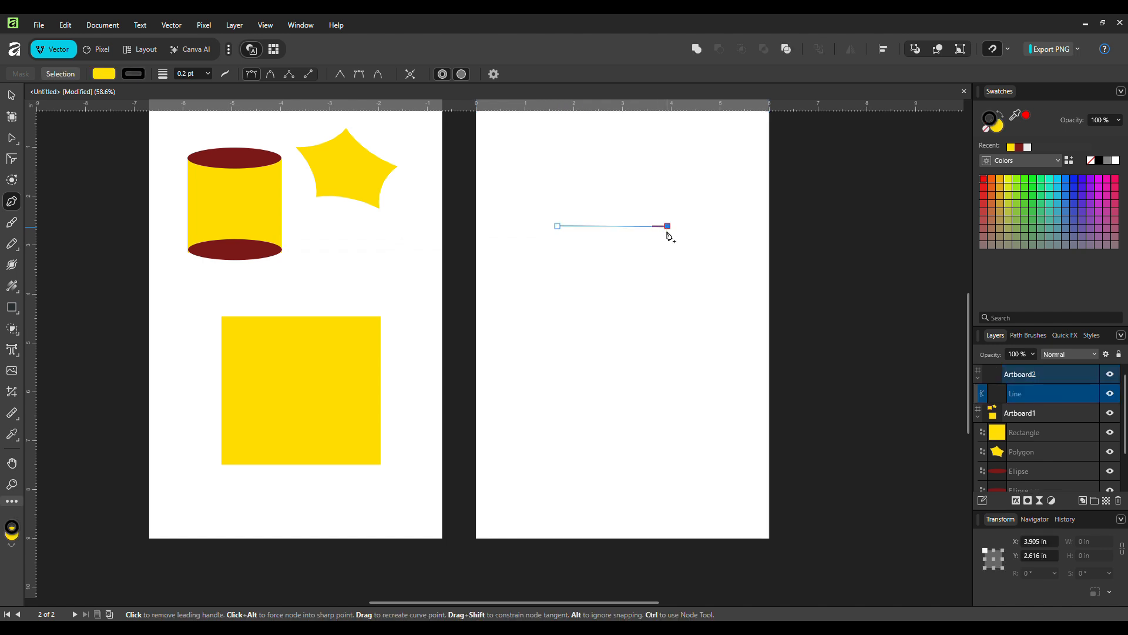
{"action": "left_click", "coordinate": [668, 334]}
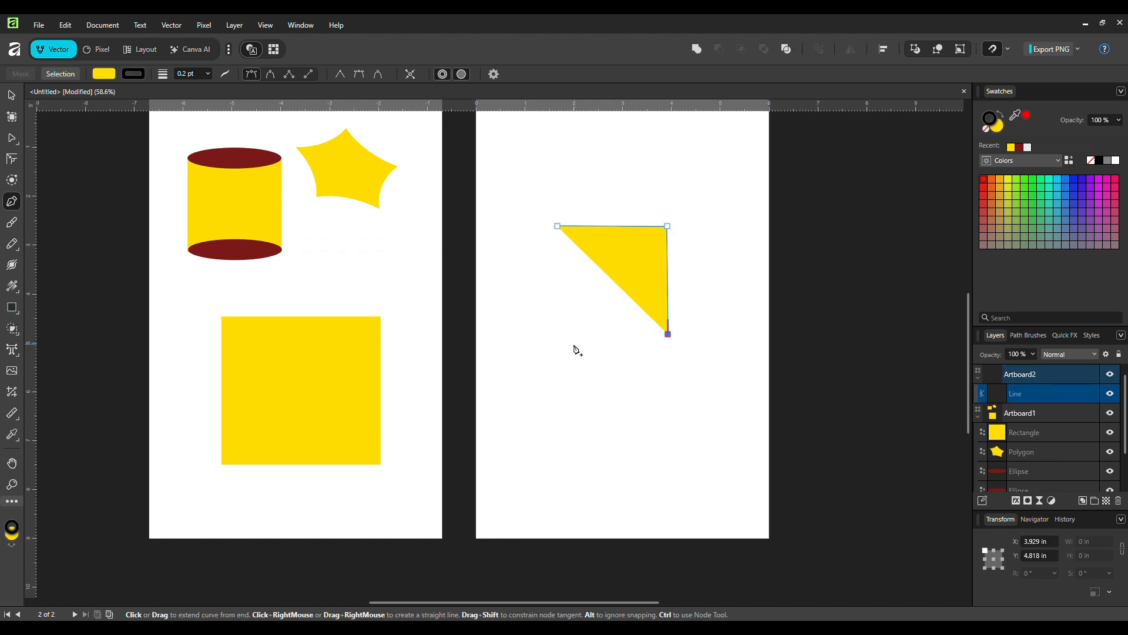
{"action": "left_click", "coordinate": [574, 342]}
{"action": "left_click", "coordinate": [560, 241]}
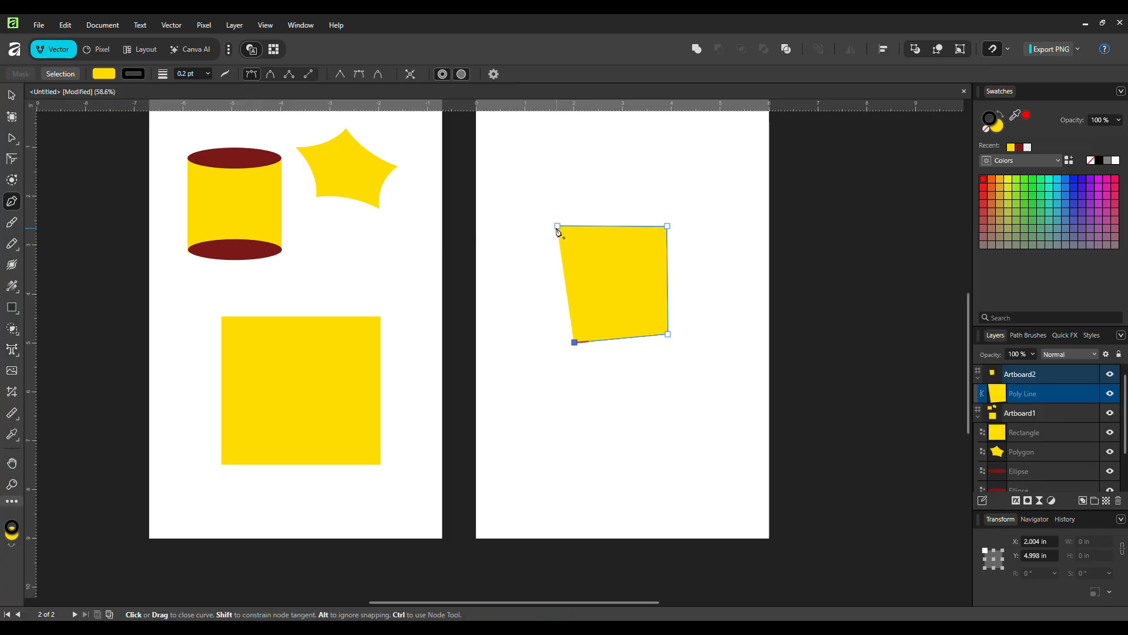
{"action": "left_click", "coordinate": [557, 227]}
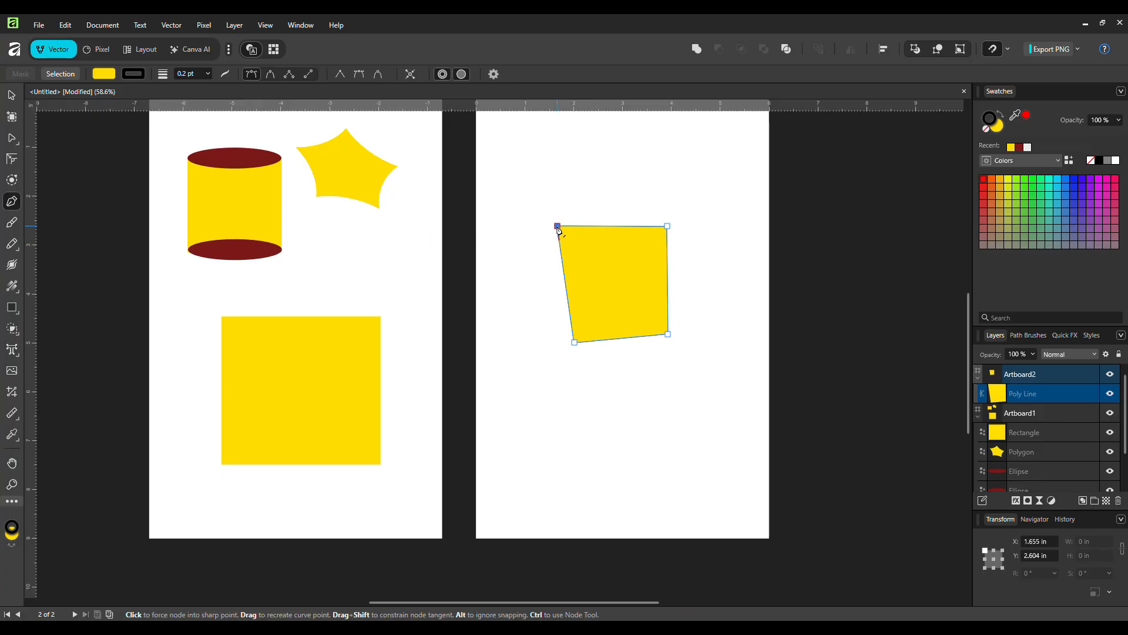
- Draw a closed, self-crossing straight-edged polygon about 4.49 by 6.08 in, looping below and around the four-sided shape with the Pen Tool
{"action": "left_click", "coordinate": [543, 409]}
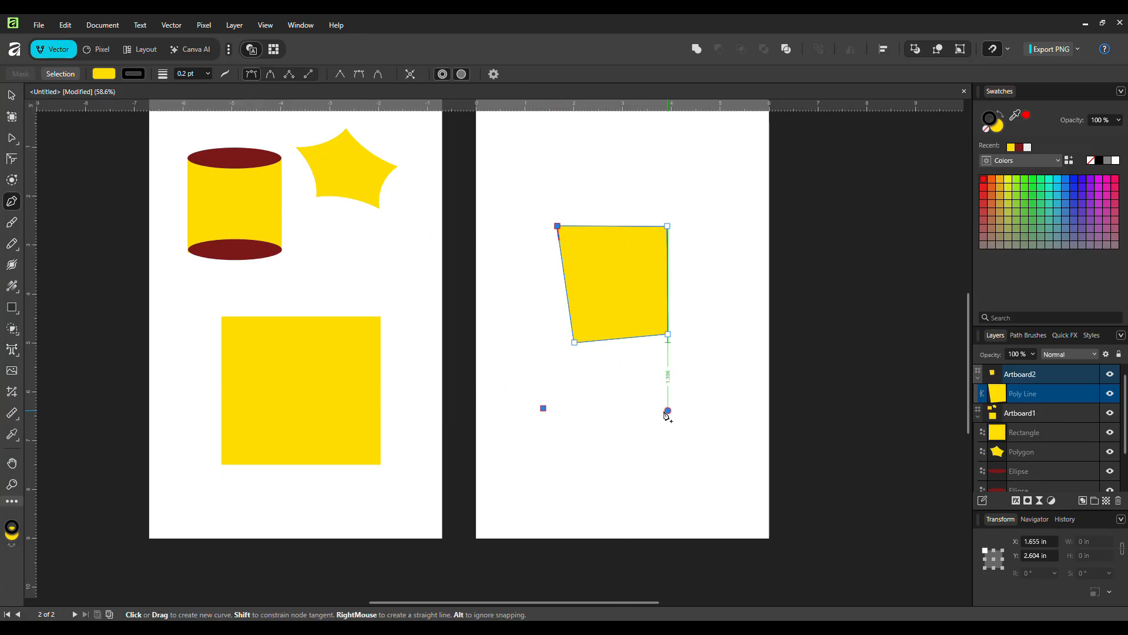
{"action": "left_click", "coordinate": [667, 410]}
{"action": "left_click", "coordinate": [673, 464]}
{"action": "left_click", "coordinate": [612, 498]}
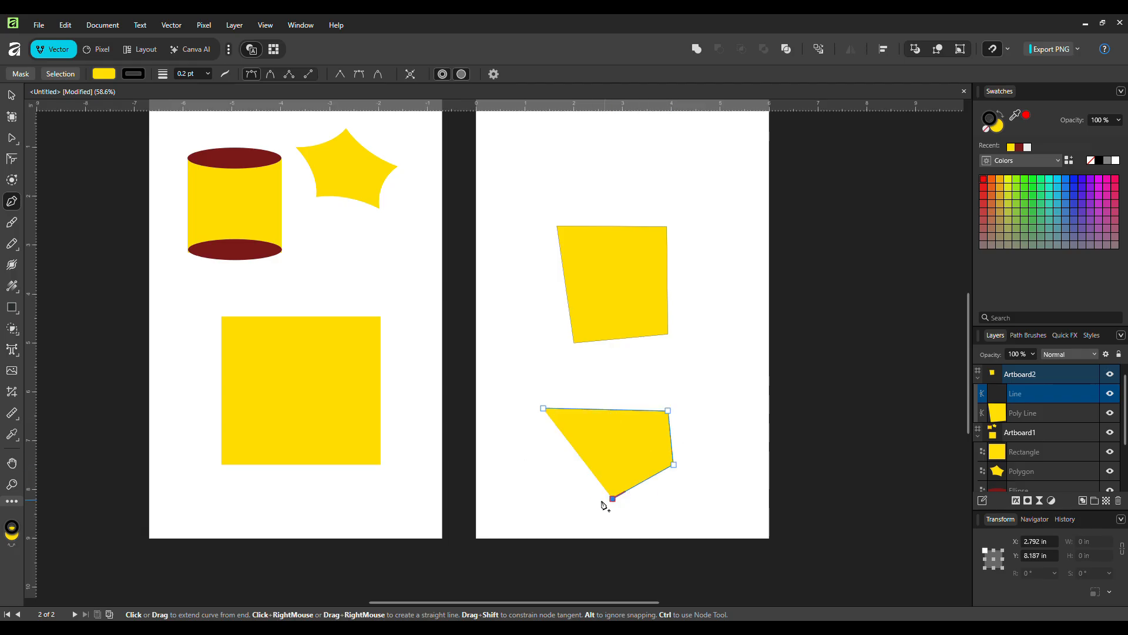
{"action": "left_click", "coordinate": [582, 500]}
{"action": "left_click", "coordinate": [501, 457]}
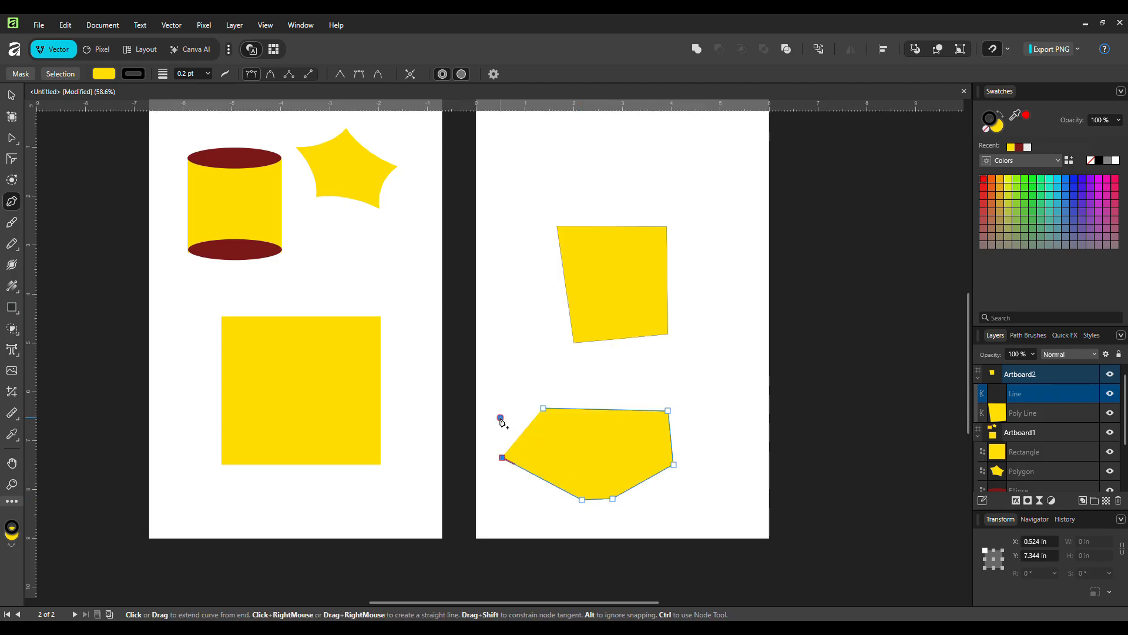
{"action": "left_click", "coordinate": [500, 417]}
{"action": "left_click", "coordinate": [500, 317]}
{"action": "left_click", "coordinate": [567, 360]}
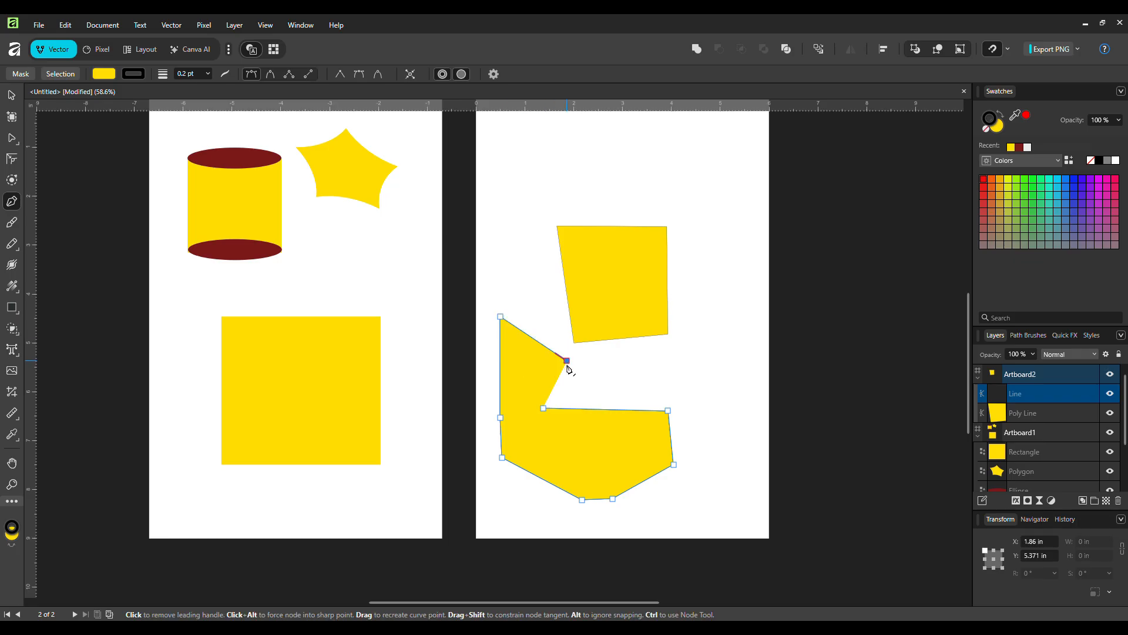
{"action": "left_click", "coordinate": [676, 376]}
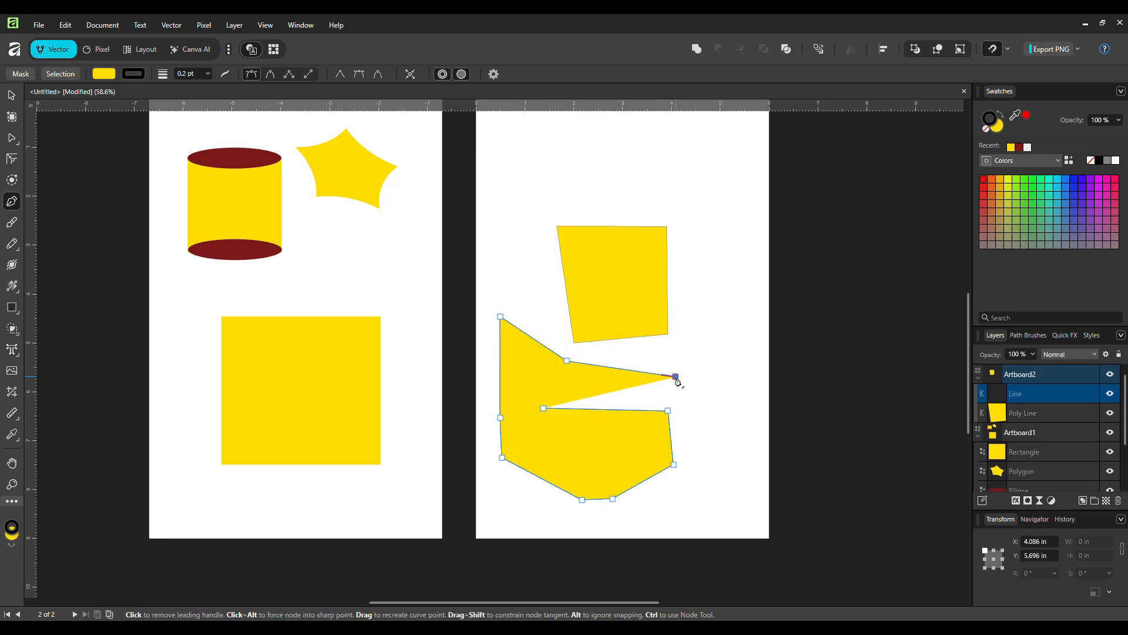
{"action": "left_click", "coordinate": [720, 316]}
{"action": "left_click", "coordinate": [692, 225]}
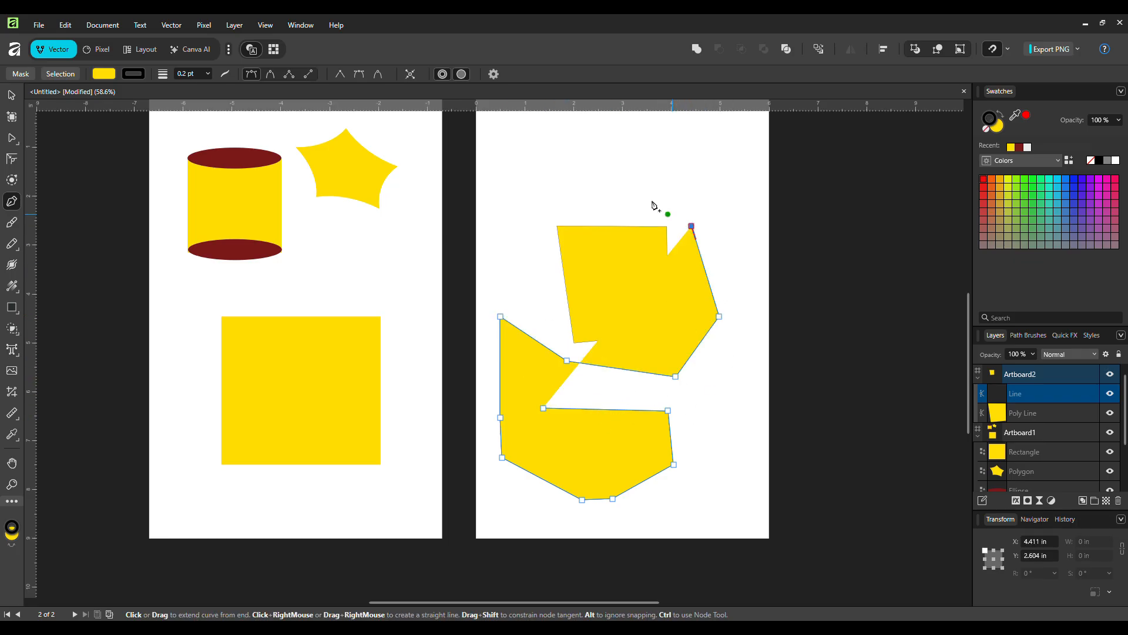
{"action": "left_click", "coordinate": [576, 202]}
{"action": "left_click", "coordinate": [527, 254]}
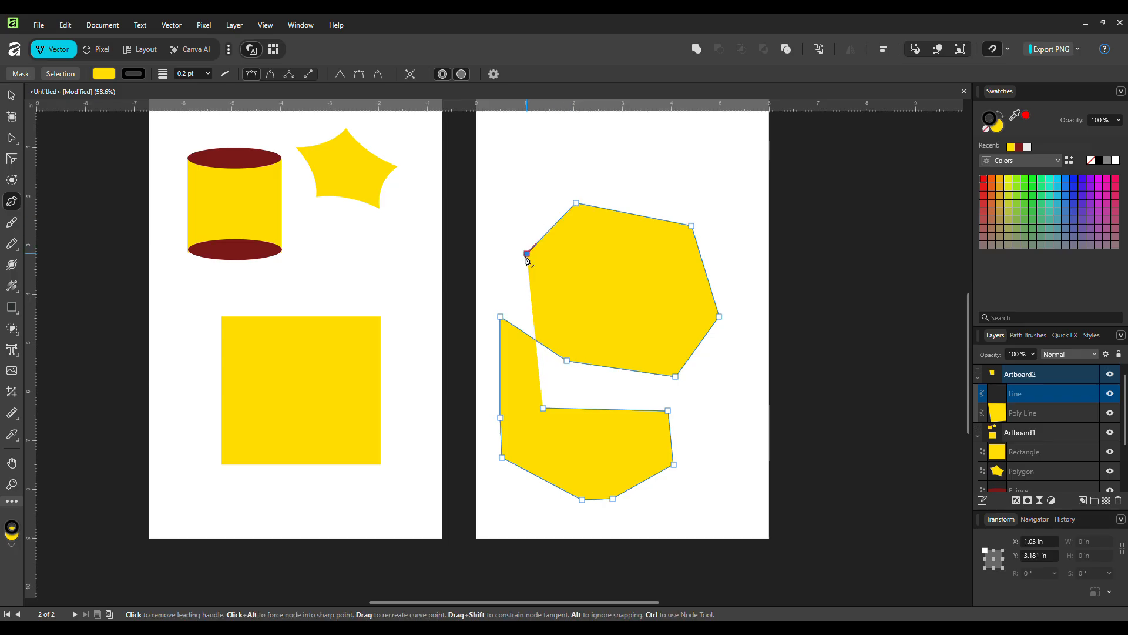
{"action": "left_click", "coordinate": [502, 321]}
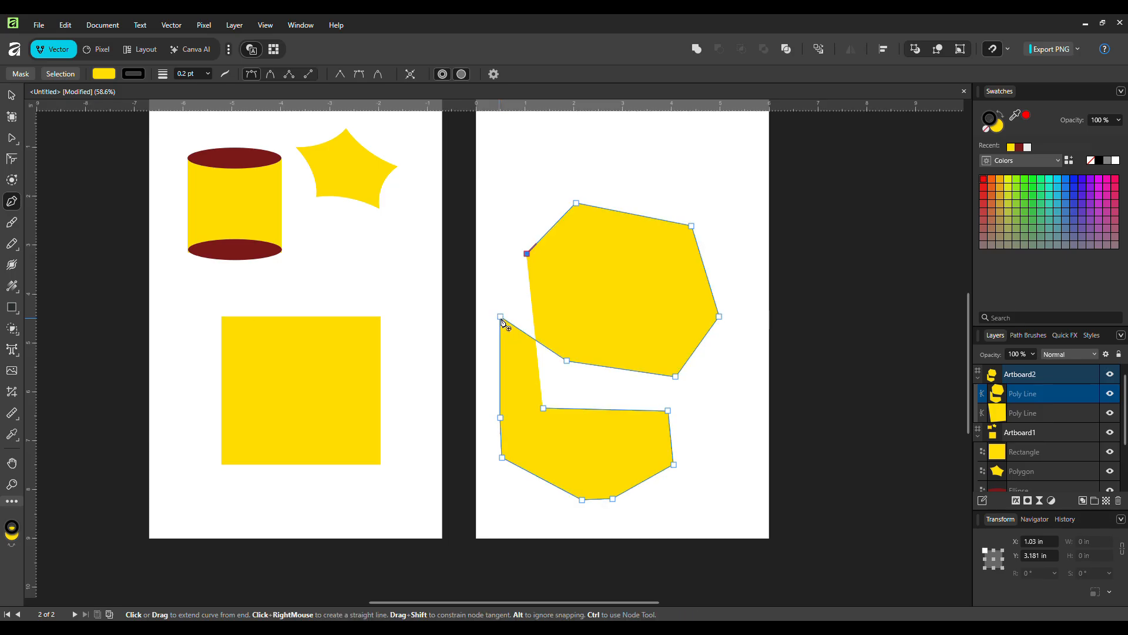
{"action": "left_click", "coordinate": [544, 409]}
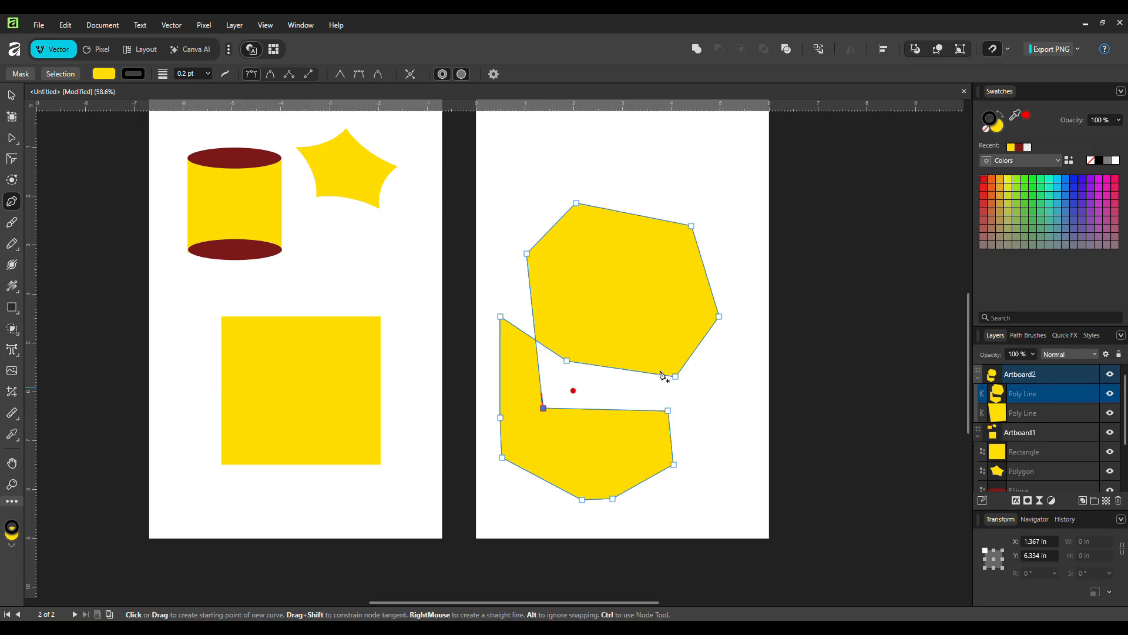
- Move the large polygon to about X 0.85 in, Y 1 in on the second artboard
{"action": "left_click", "coordinate": [19, 96]}
{"action": "left_click_drag", "start_coordinate": [686, 323], "coordinate": [671, 281]}
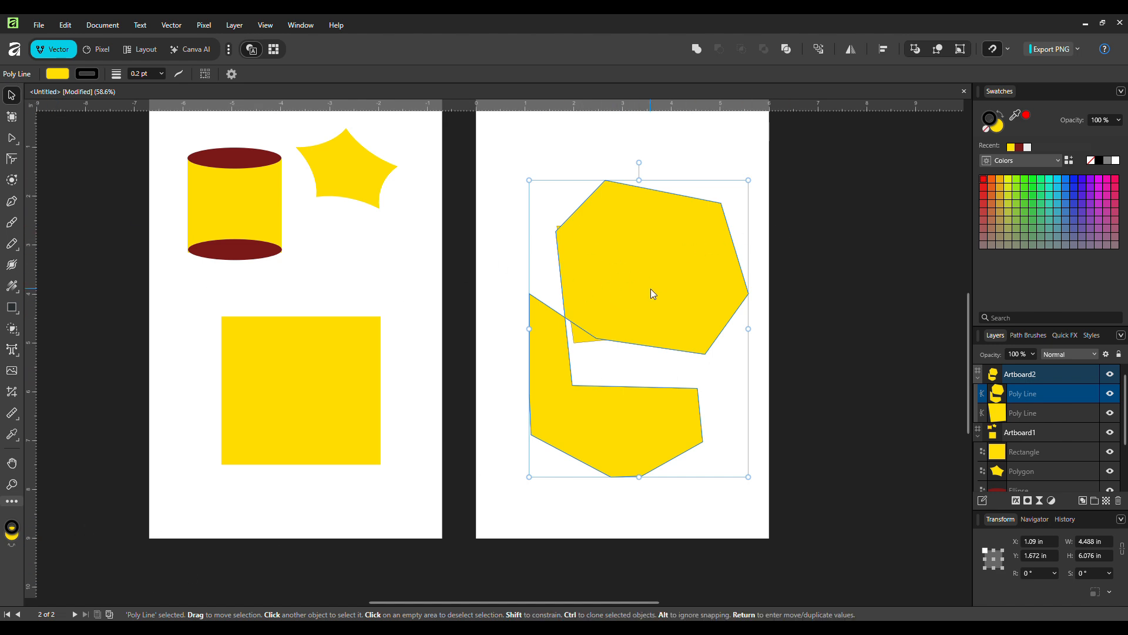
{"action": "left_click_drag", "start_coordinate": [651, 289], "coordinate": [641, 262]}
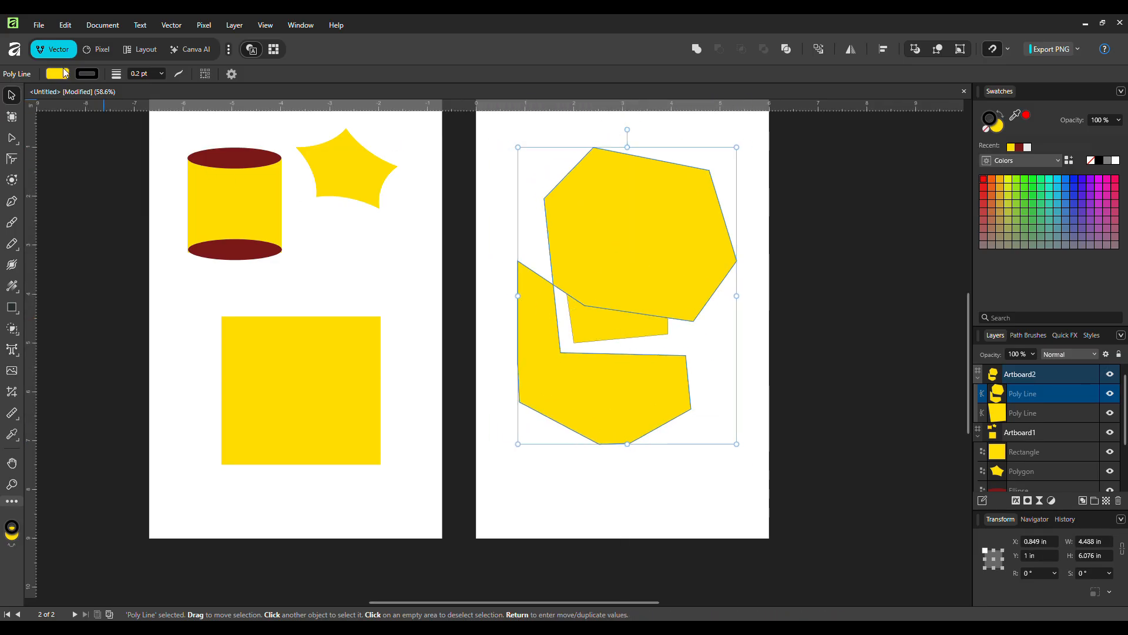
- Remove the large polygon's fill and set its stroke width to 9.5 pt
{"action": "left_click", "coordinate": [57, 73]}
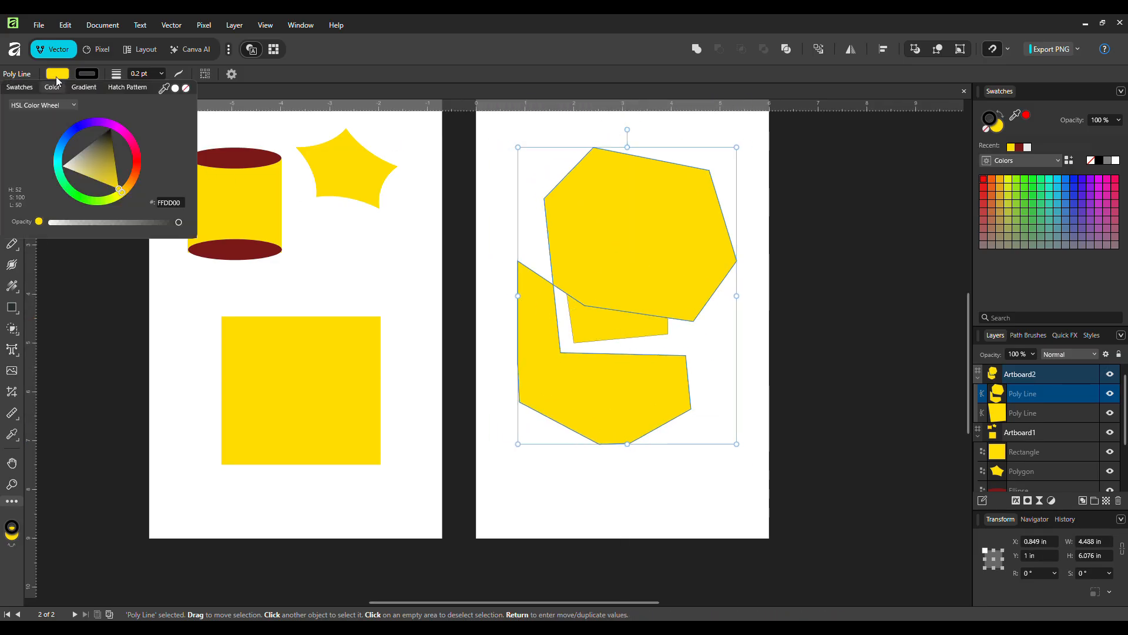
{"action": "left_click", "coordinate": [187, 89]}
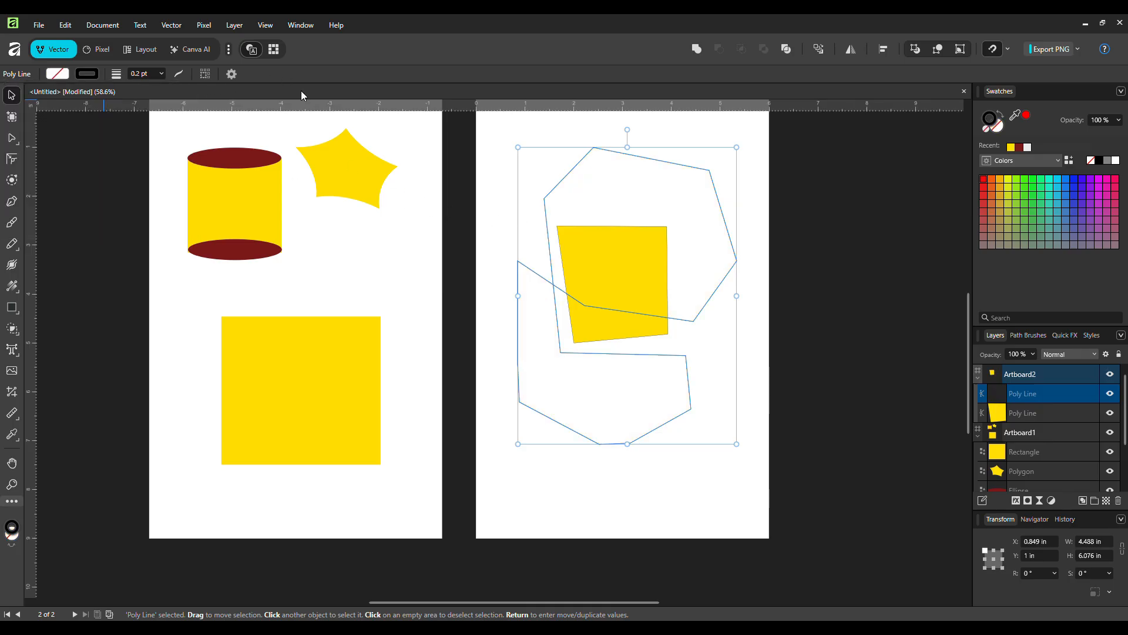
{"action": "left_click", "coordinate": [163, 74]}
{"action": "left_click_drag", "start_coordinate": [173, 87], "coordinate": [193, 86]}
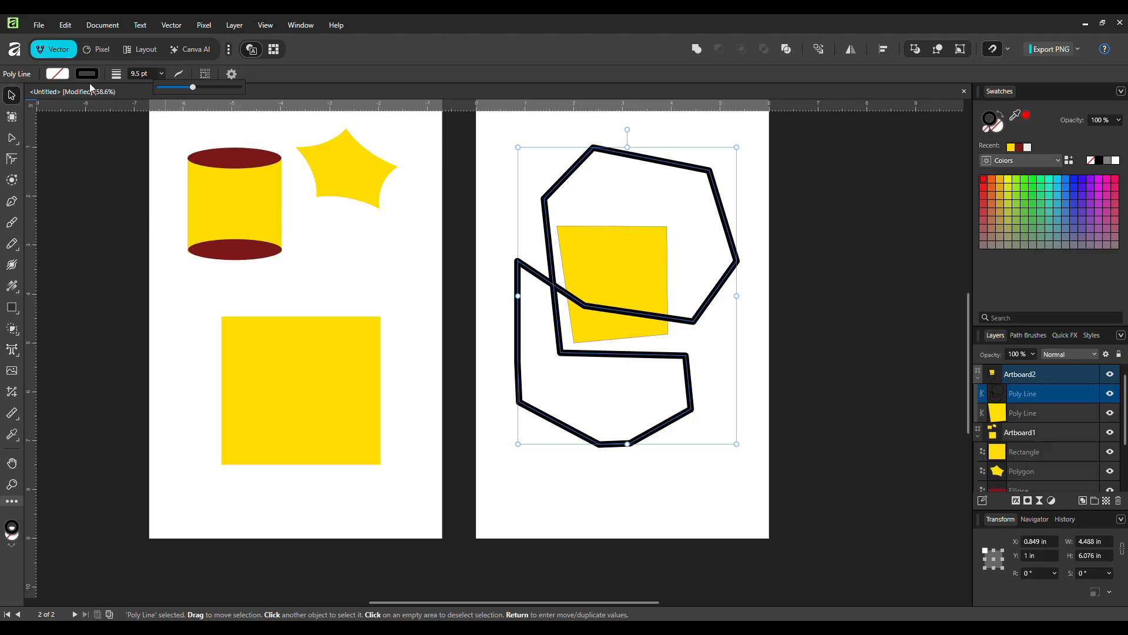
- Fill the large polygon with red D51111 and remove its black stroke
{"action": "left_click", "coordinate": [57, 74]}
{"action": "left_click", "coordinate": [121, 164]}
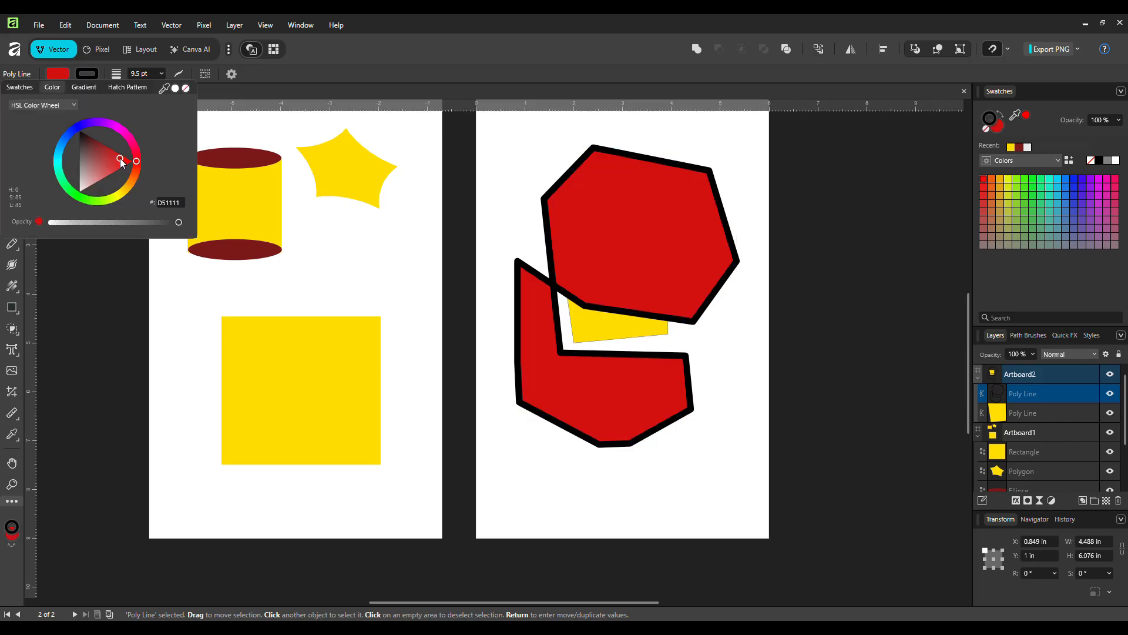
{"action": "left_click", "coordinate": [97, 74]}
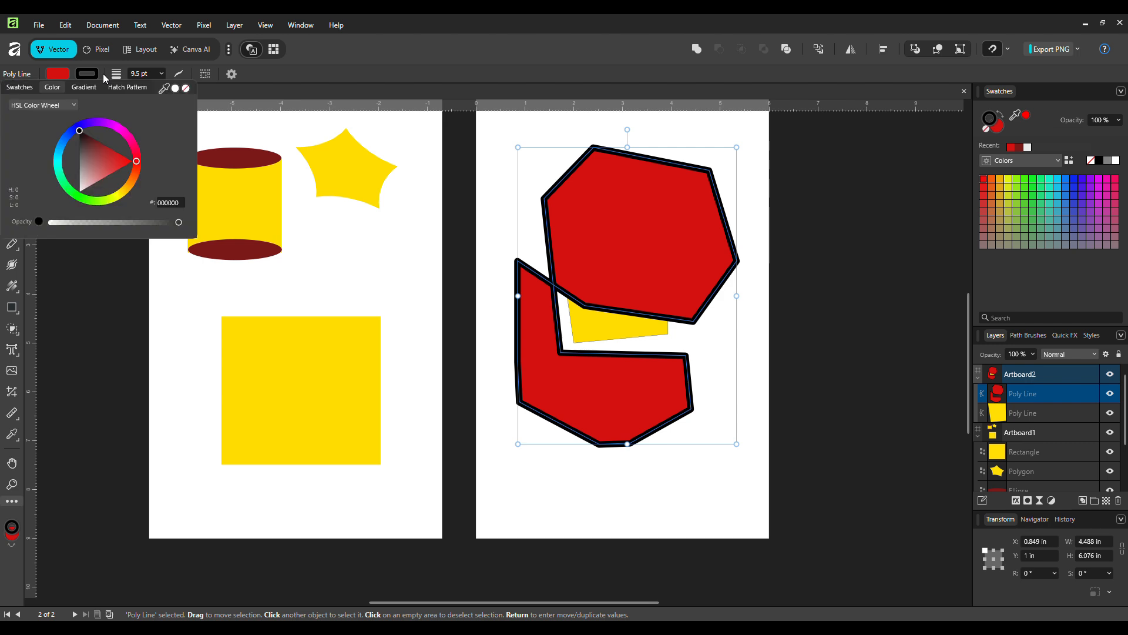
{"action": "left_click", "coordinate": [185, 88]}
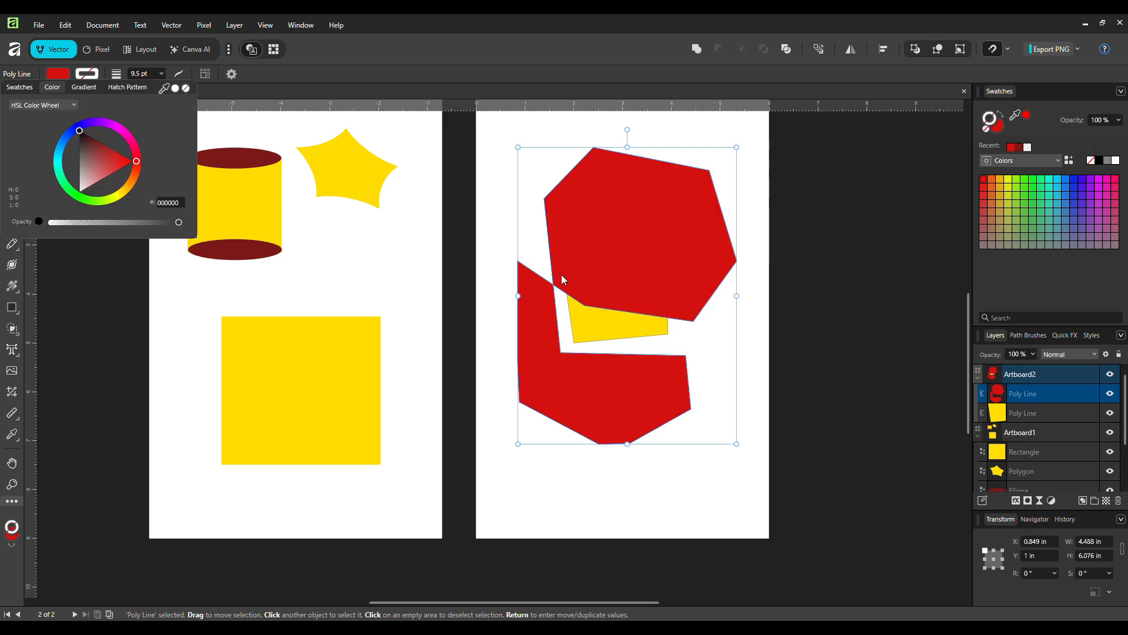
- Reposition the red polygon to about X 1.22 in, Y 1.74 in on the second artboard
{"action": "mouse_move", "coordinate": [551, 379]}
{"action": "left_mouse_down"}
{"action": "mouse_move", "coordinate": [552, 391]}
{"action": "mouse_move", "coordinate": [536, 390]}
{"action": "left_mouse_up"}
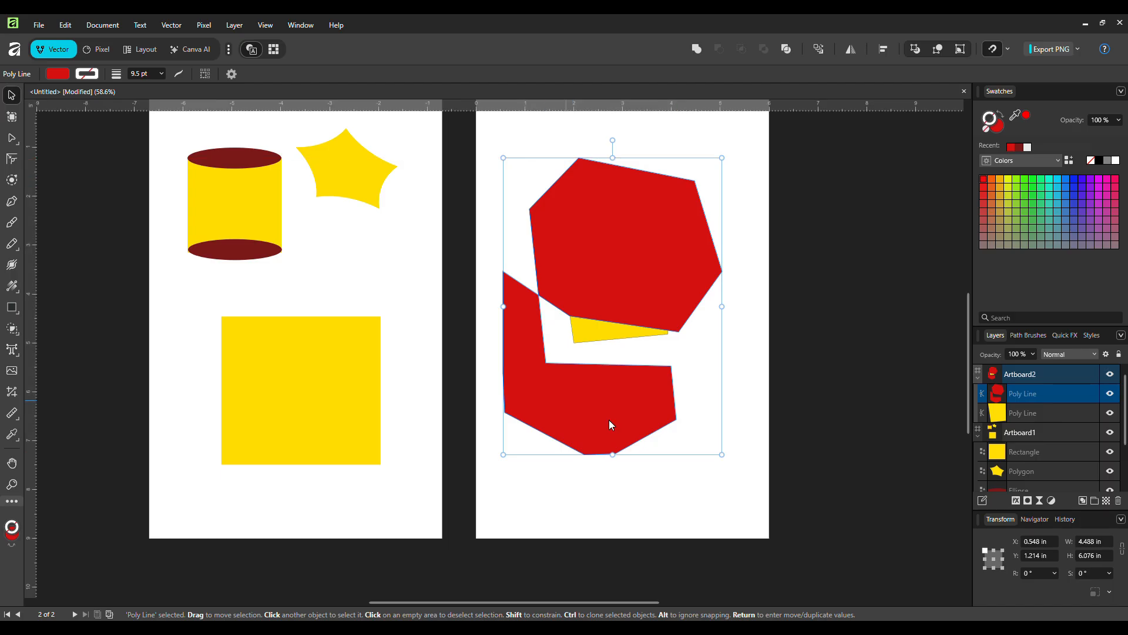
{"action": "left_click", "coordinate": [758, 501]}
{"action": "left_click_drag", "start_coordinate": [620, 410], "coordinate": [654, 435]}
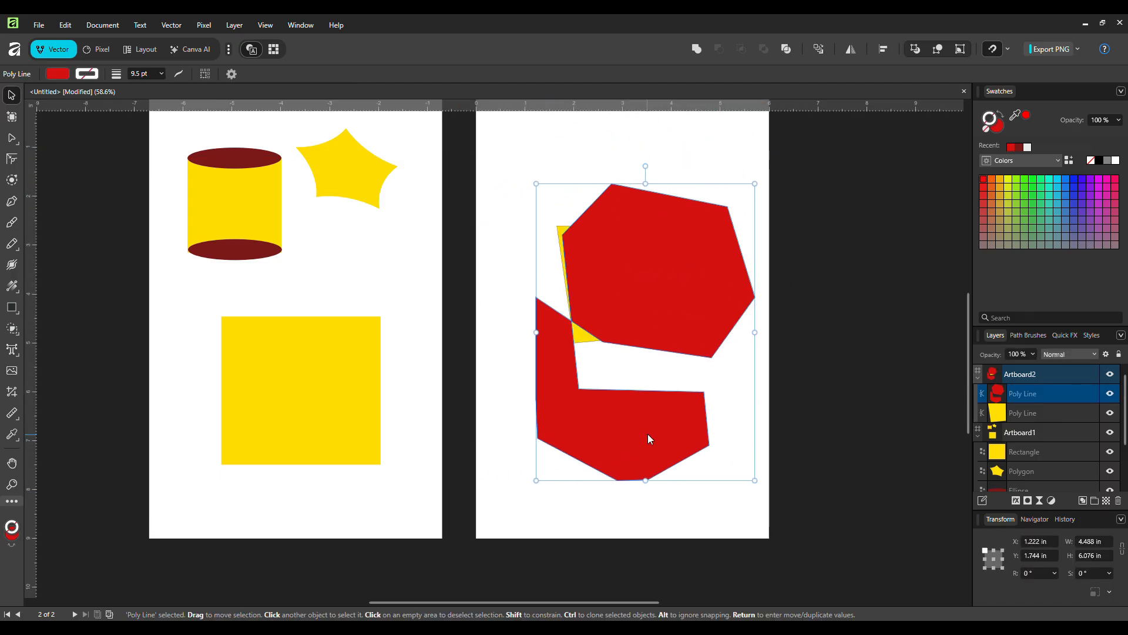
- Swap the red polygon's fill and stroke colors back and forth
{"action": "left_click", "coordinate": [13, 548]}
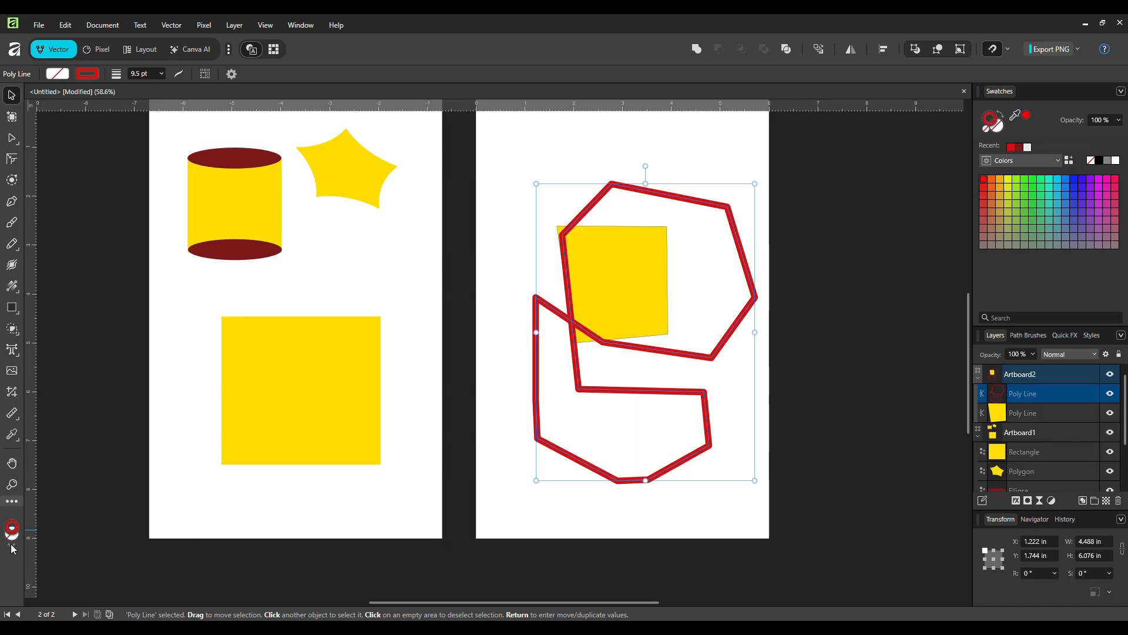
{"action": "left_click", "coordinate": [13, 549]}
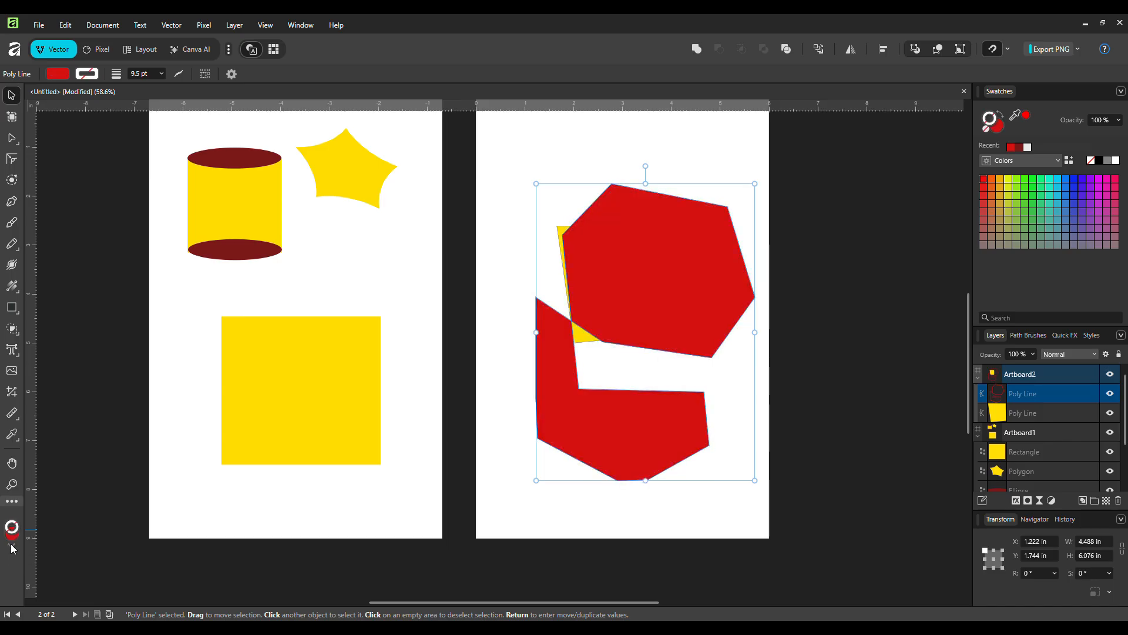
{"action": "left_click", "coordinate": [13, 549]}
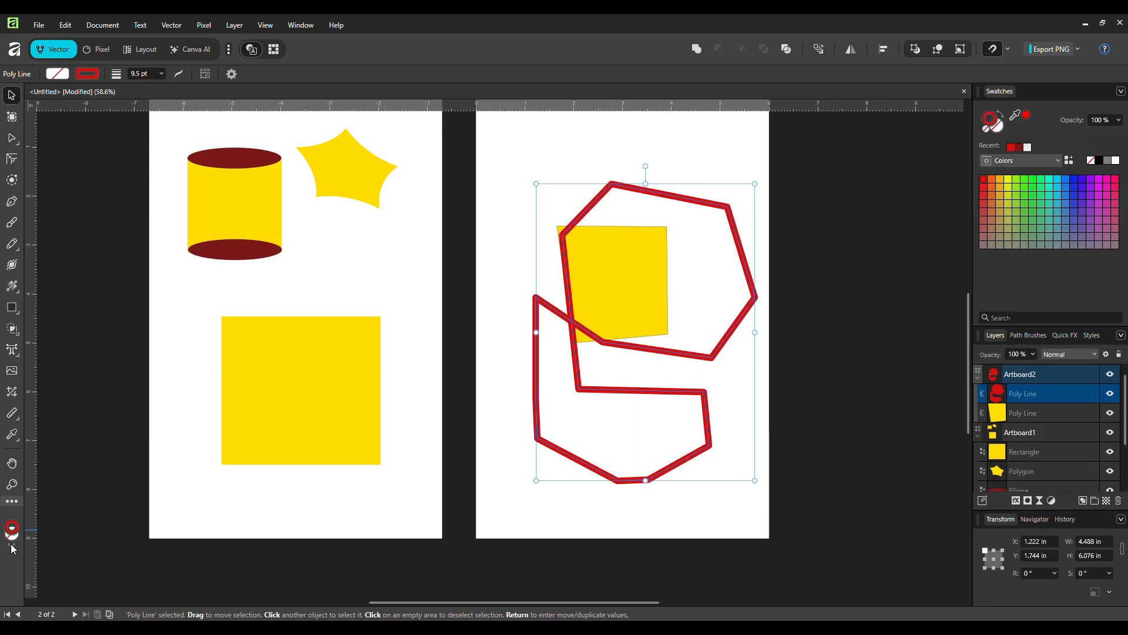
{"action": "left_click", "coordinate": [13, 549]}
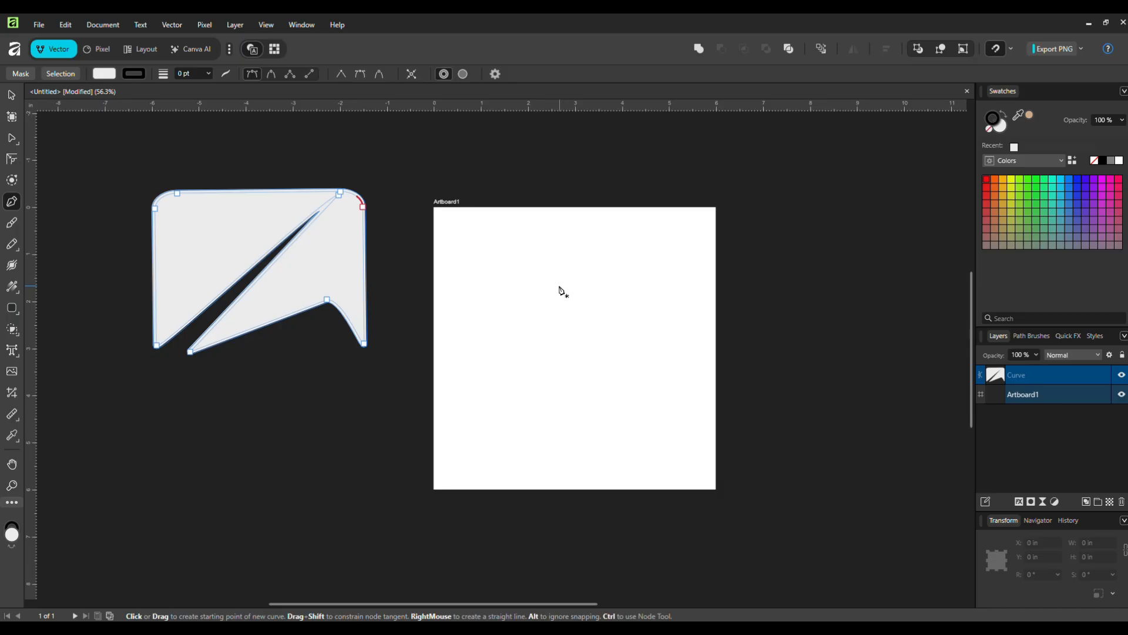
- Draw a closed two-node curve on Artboard1 with the Pen Tool, with a V-shaped top node about 2.6 in above a smooth bottom node
{"action": "left_click_drag", "start_coordinate": [560, 288], "coordinate": [623, 345]}
{"action": "left_click_drag", "start_coordinate": [622, 342], "coordinate": [623, 235]}
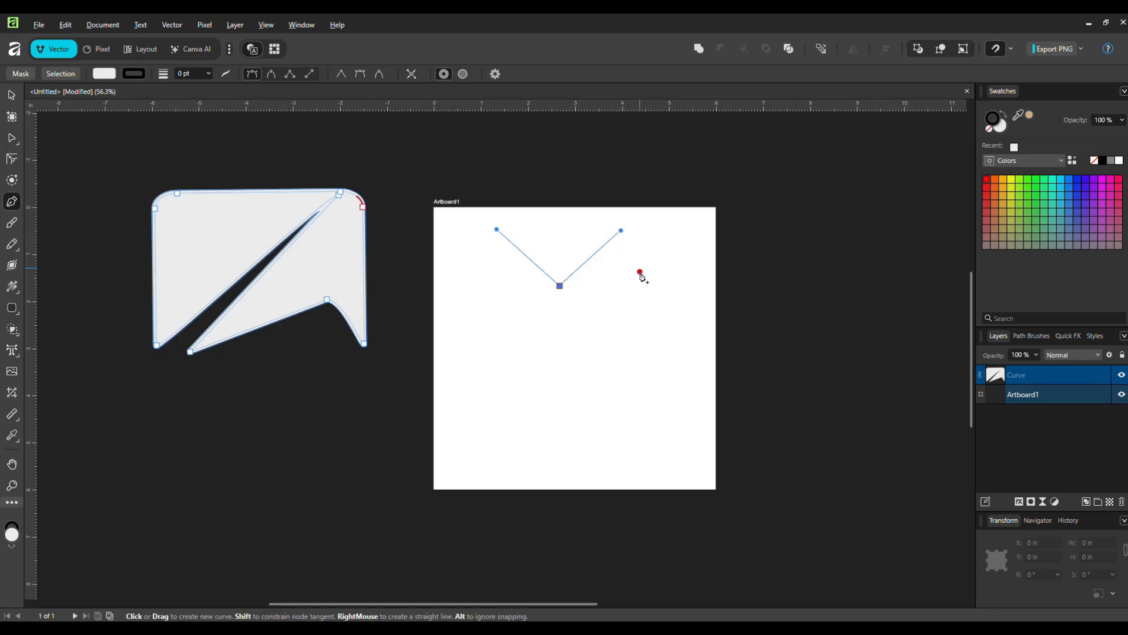
{"action": "left_click", "coordinate": [559, 409]}
{"action": "left_click_drag", "start_coordinate": [560, 413], "coordinate": [516, 449]}
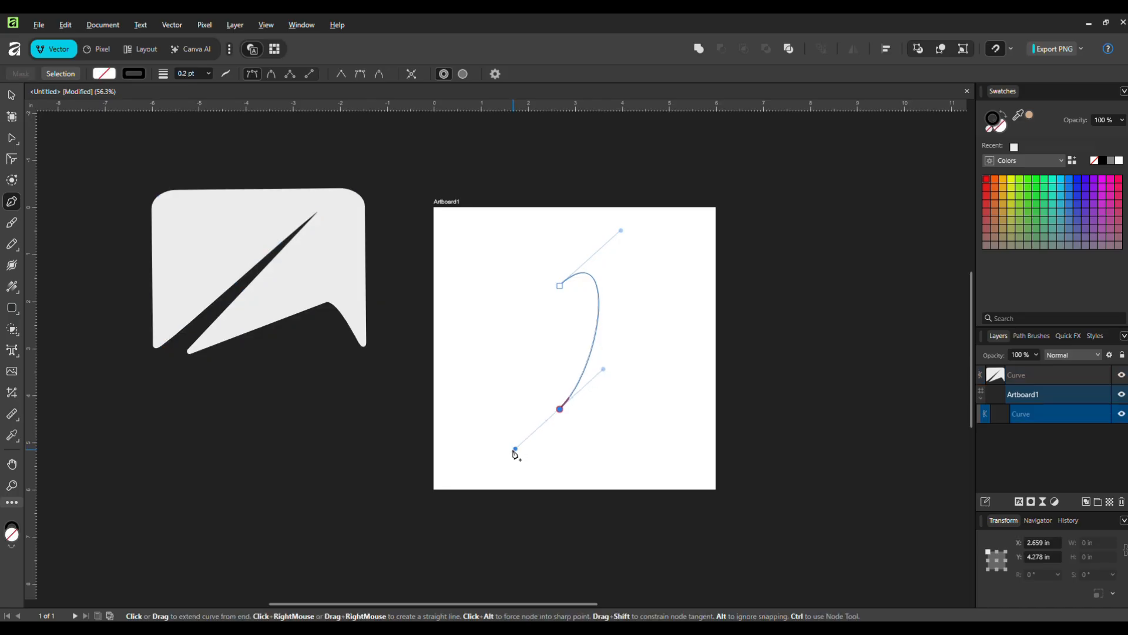
{"action": "left_click", "coordinate": [559, 287]}
{"action": "left_click", "coordinate": [561, 287]}
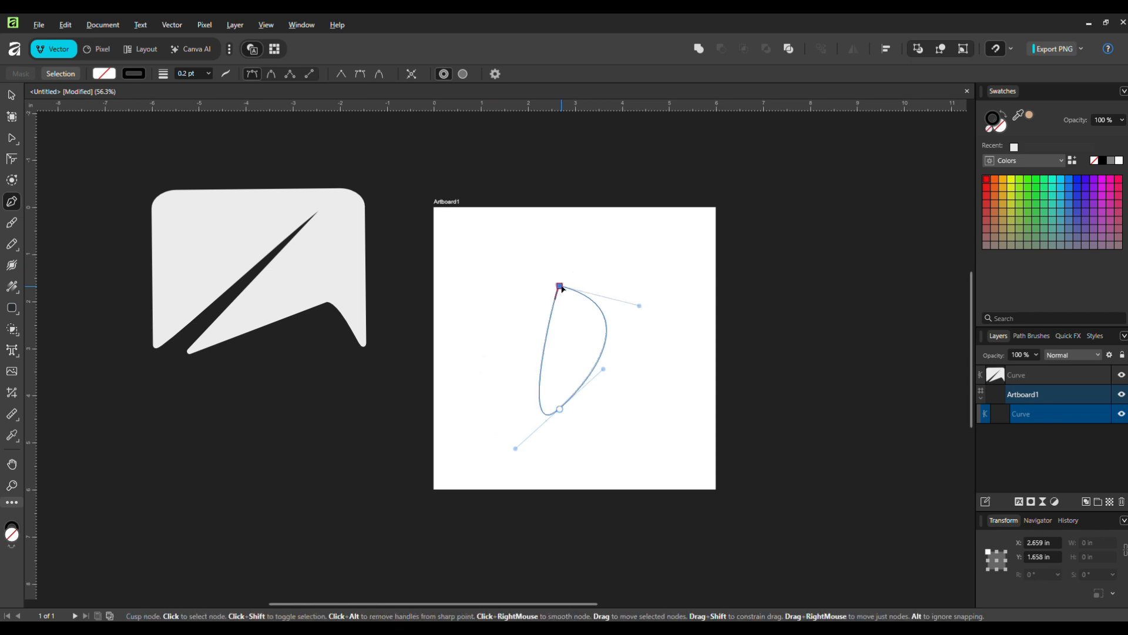
{"action": "key", "text": "ctrl+z"}
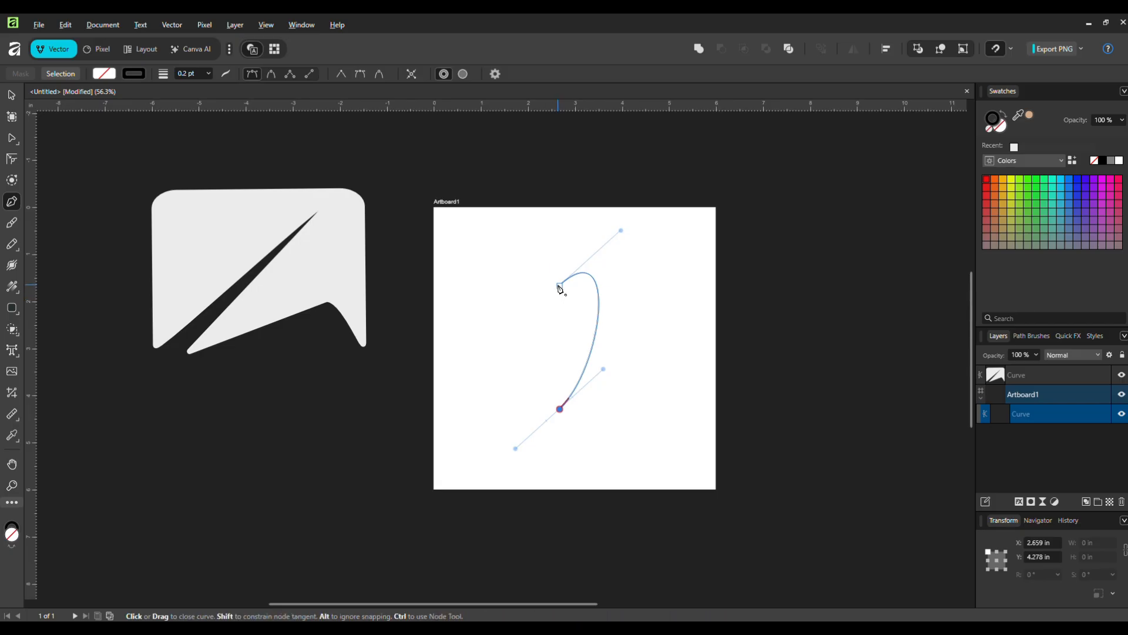
{"action": "left_click", "coordinate": [560, 287]}
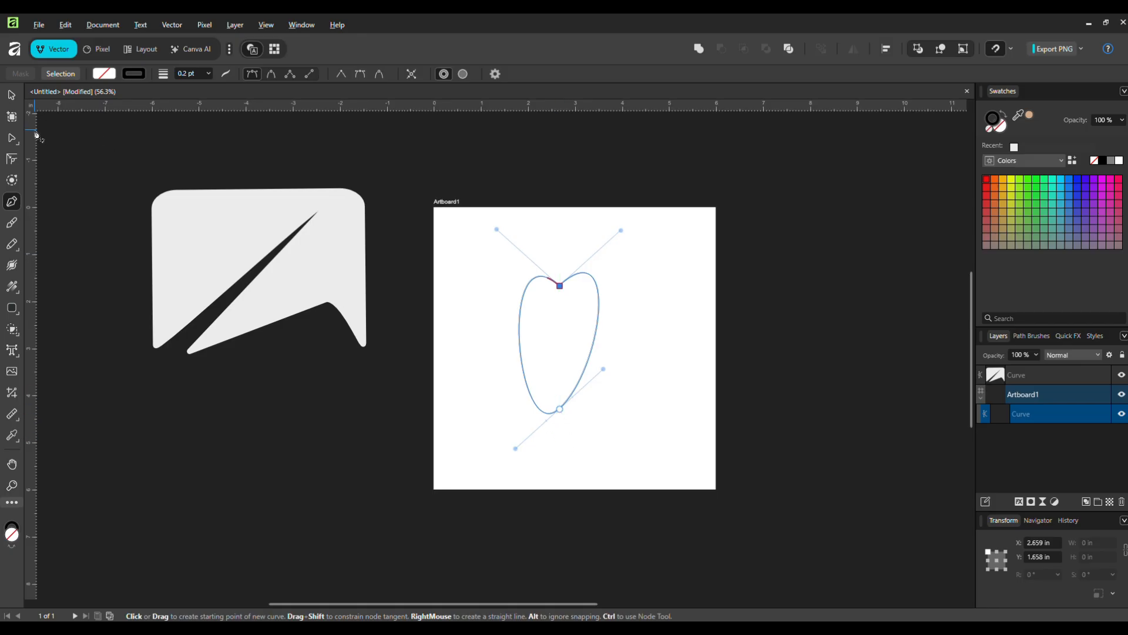
- Move the curve's bottom node to about X 2.8 in, Y 4.73 in and rotate its handles to nearly horizontal
{"action": "left_click", "coordinate": [11, 138]}
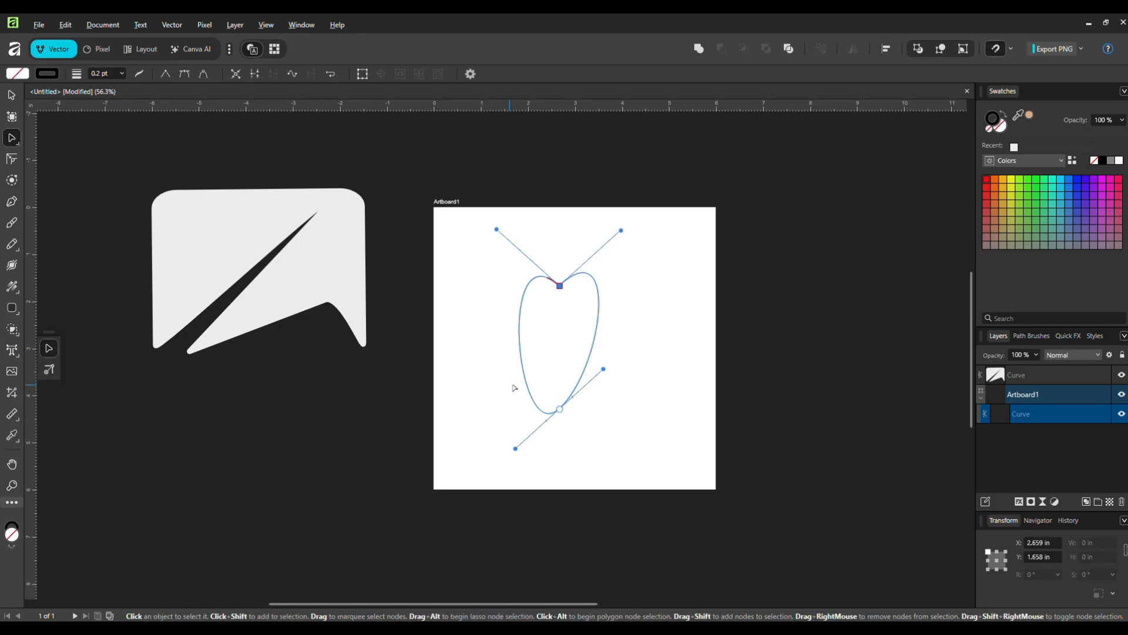
{"action": "left_click_drag", "start_coordinate": [559, 409], "coordinate": [566, 430]}
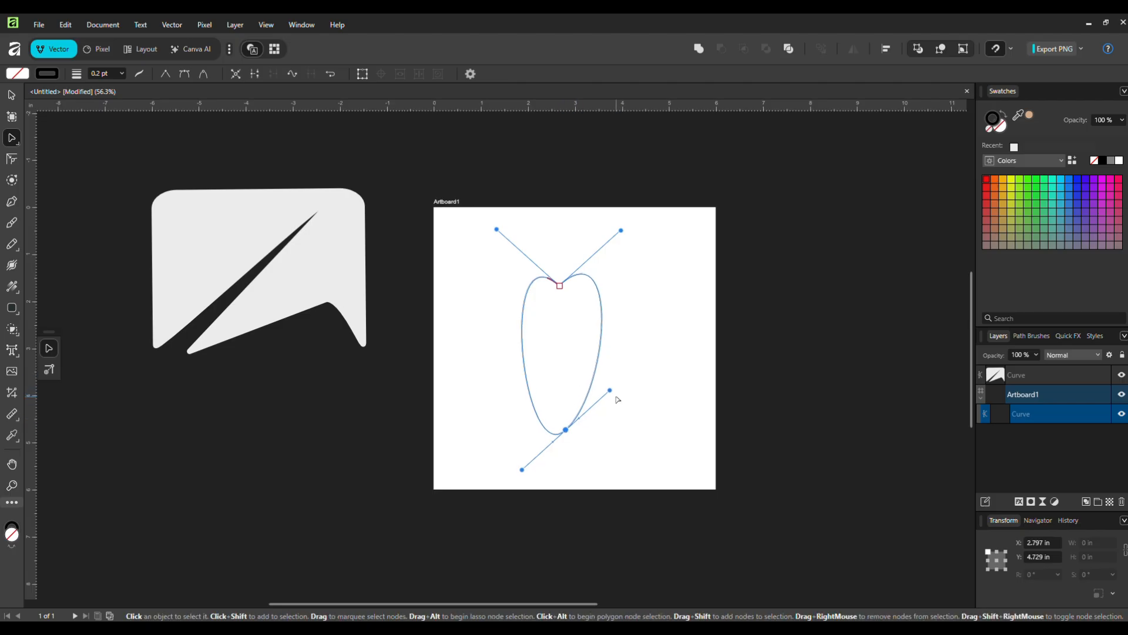
{"action": "left_click_drag", "start_coordinate": [610, 390], "coordinate": [642, 424]}
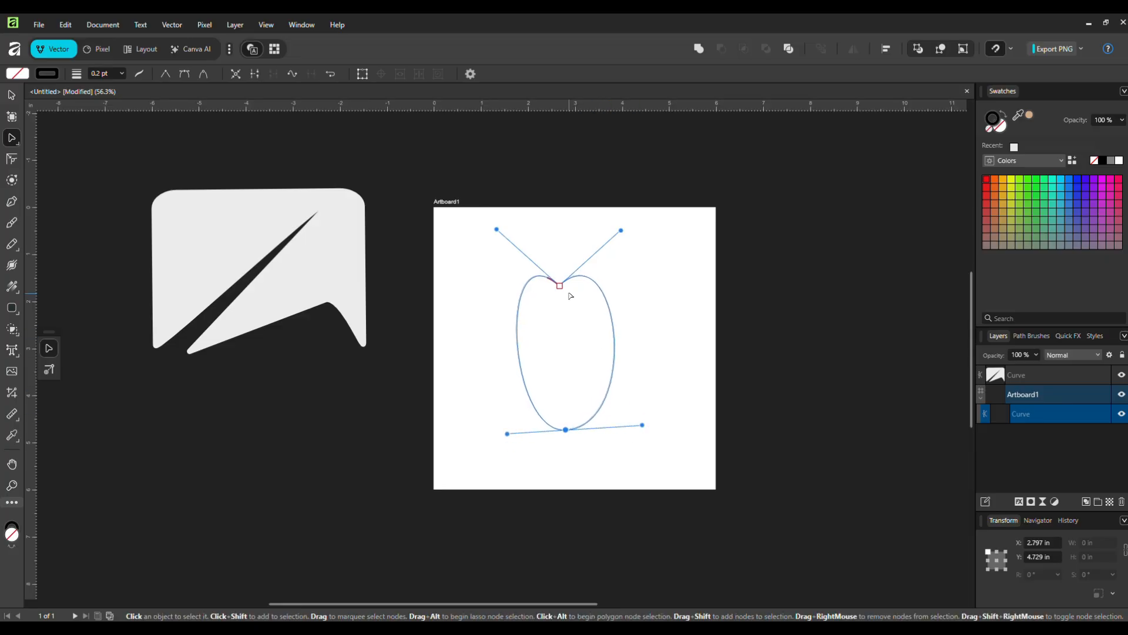
- Lengthen both handles of the curve's top node and reposition that node to about X 2.85 in, Y 1.36 in
{"action": "left_click_drag", "start_coordinate": [560, 286], "coordinate": [563, 359]}
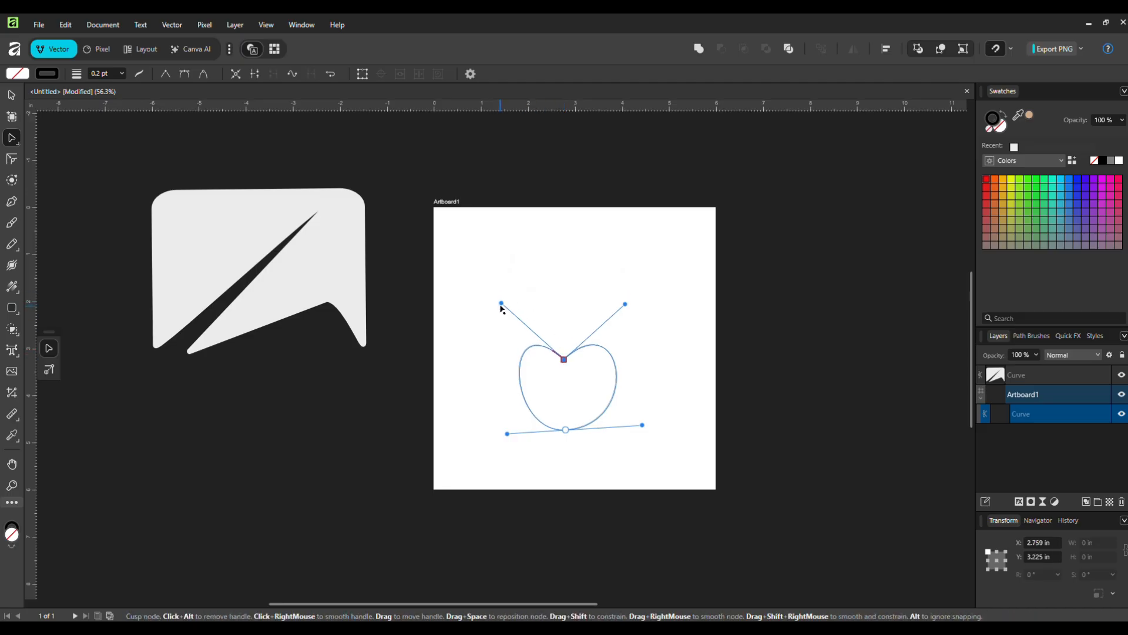
{"action": "left_click_drag", "start_coordinate": [501, 303], "coordinate": [493, 277]}
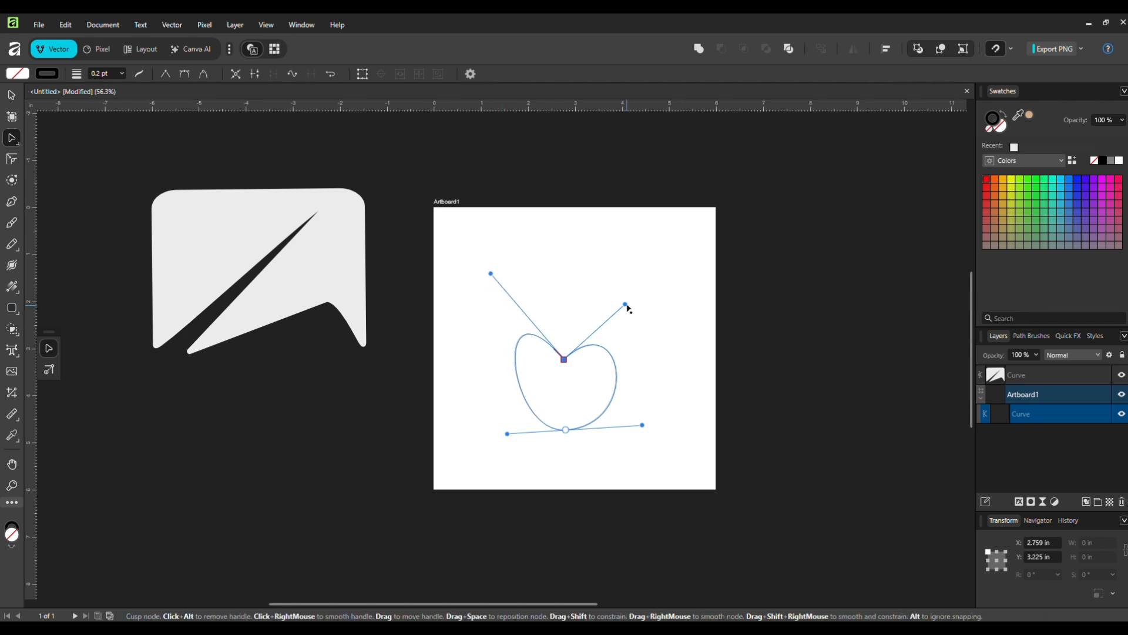
{"action": "left_click_drag", "start_coordinate": [626, 306], "coordinate": [679, 268]}
{"action": "left_click_drag", "start_coordinate": [562, 361], "coordinate": [567, 275]}
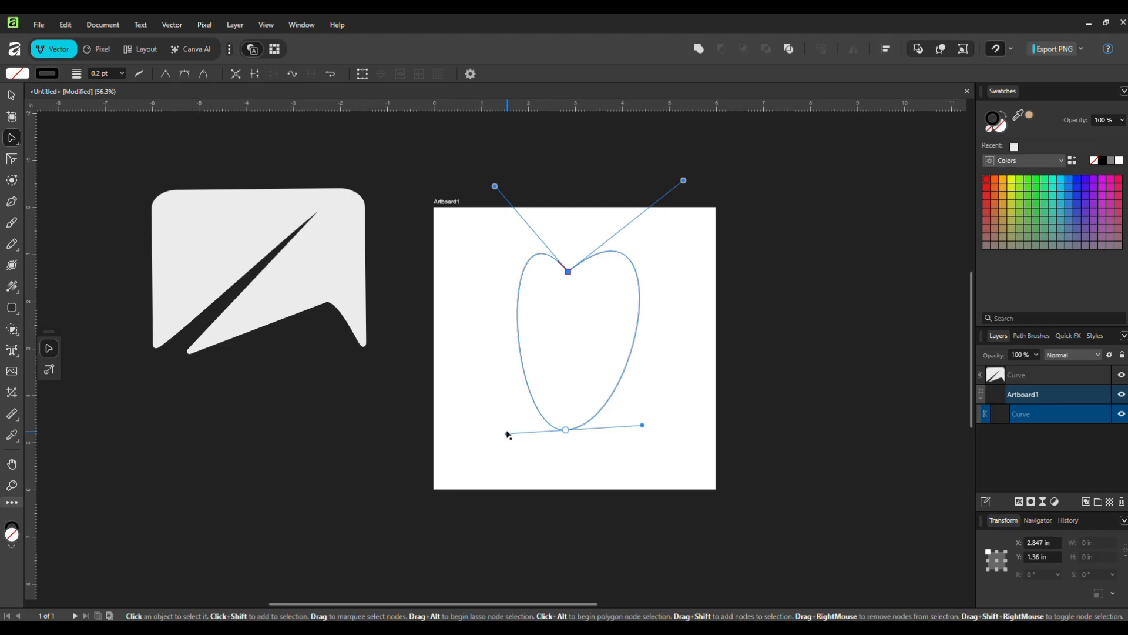
- Widen and level the bottom node's handles, and move that node to about X 3 in, Y 5.39 in
{"action": "left_click_drag", "start_coordinate": [508, 434], "coordinate": [433, 450]}
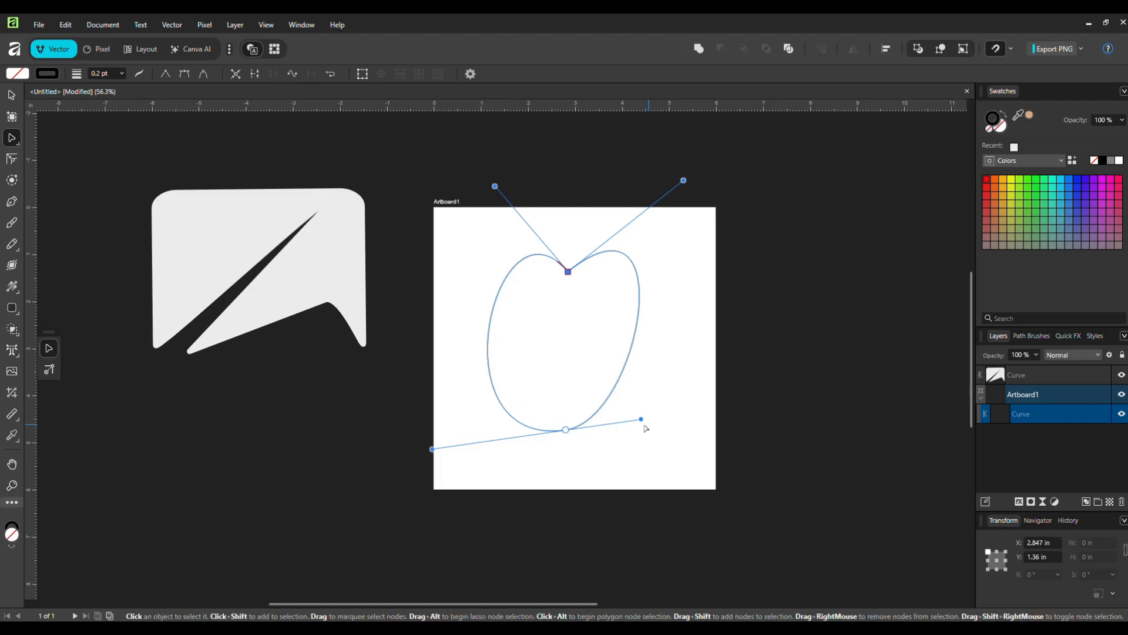
{"action": "left_click_drag", "start_coordinate": [642, 421], "coordinate": [680, 445]}
{"action": "left_click_drag", "start_coordinate": [680, 448], "coordinate": [678, 432]}
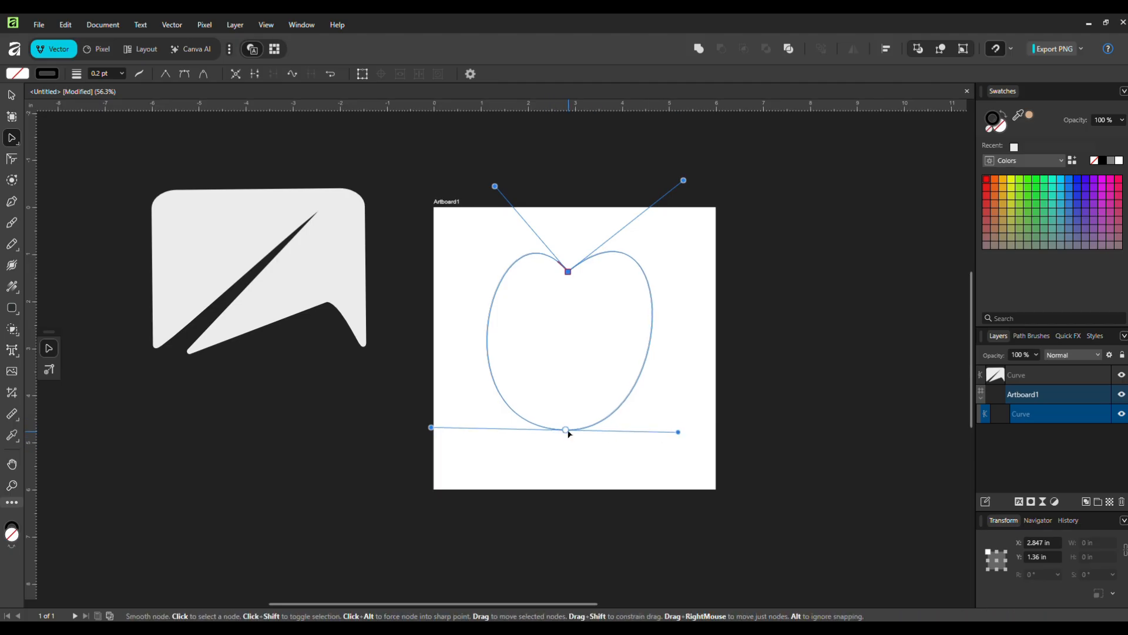
{"action": "left_click_drag", "start_coordinate": [568, 432], "coordinate": [576, 461]}
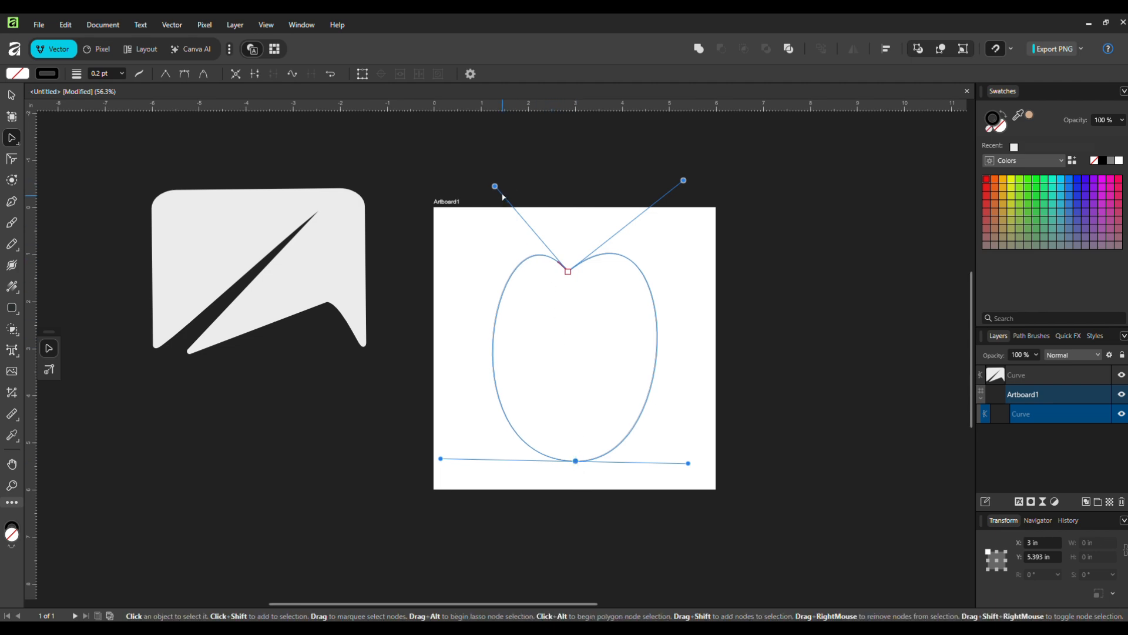
- Form a heart by lowering the top handles, angling the bottom handles up into a point, and moving the top node to about X 3 in, Y 2.58 in
{"action": "left_click_drag", "start_coordinate": [497, 196], "coordinate": [470, 212]}
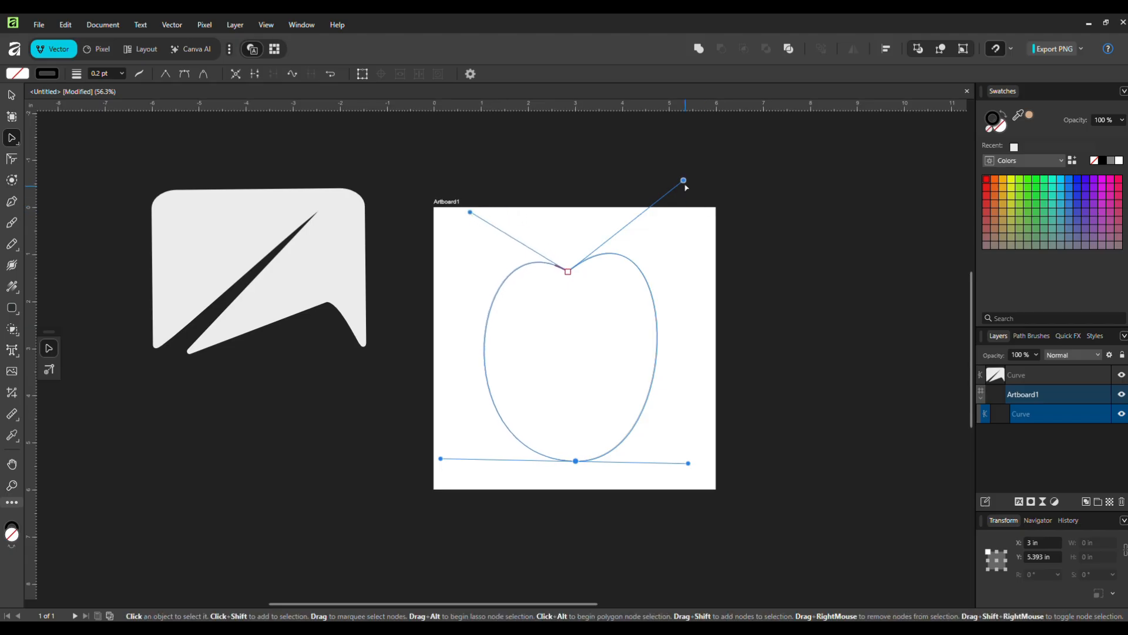
{"action": "left_click_drag", "start_coordinate": [684, 184], "coordinate": [698, 206]}
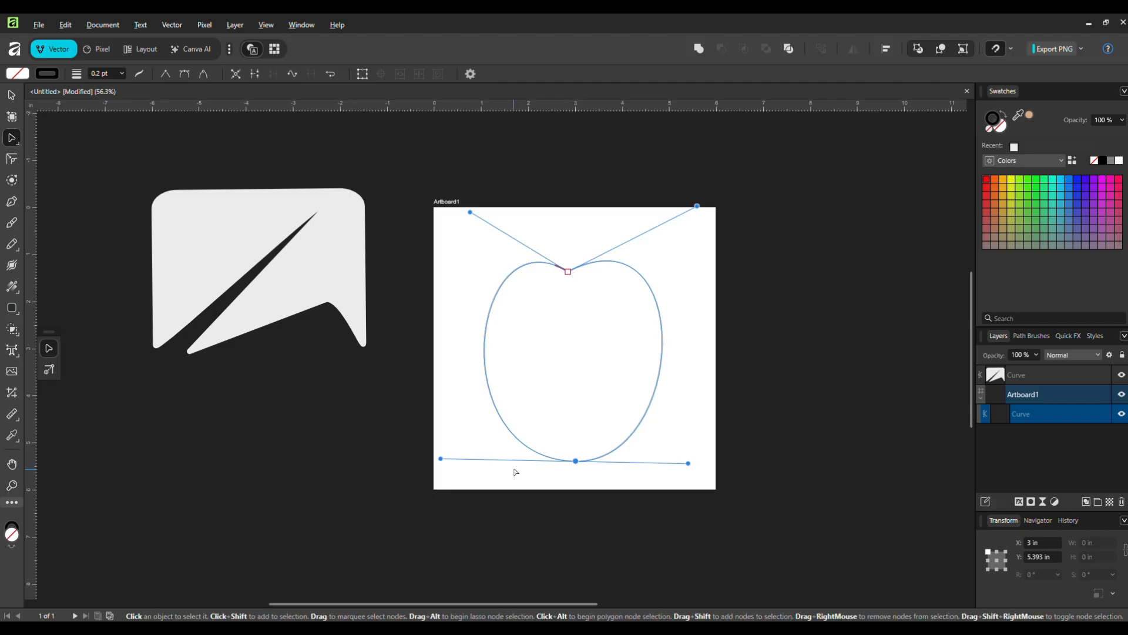
{"action": "left_click_drag", "start_coordinate": [442, 459], "coordinate": [450, 402]}
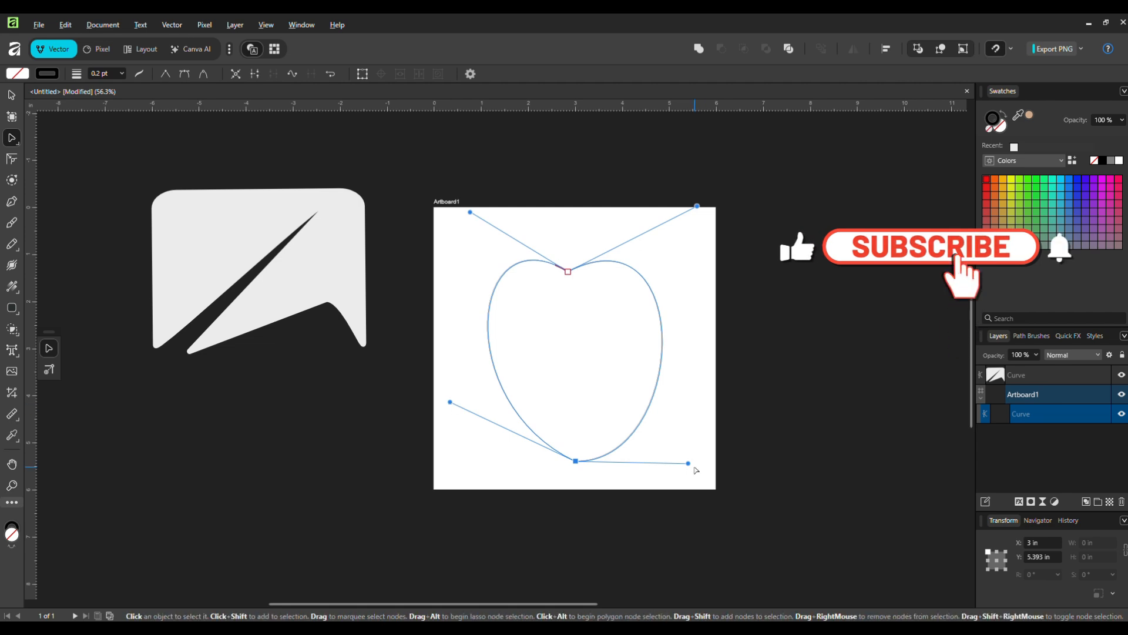
{"action": "left_click_drag", "start_coordinate": [689, 463], "coordinate": [685, 413]}
{"action": "left_click_drag", "start_coordinate": [570, 276], "coordinate": [579, 331]}
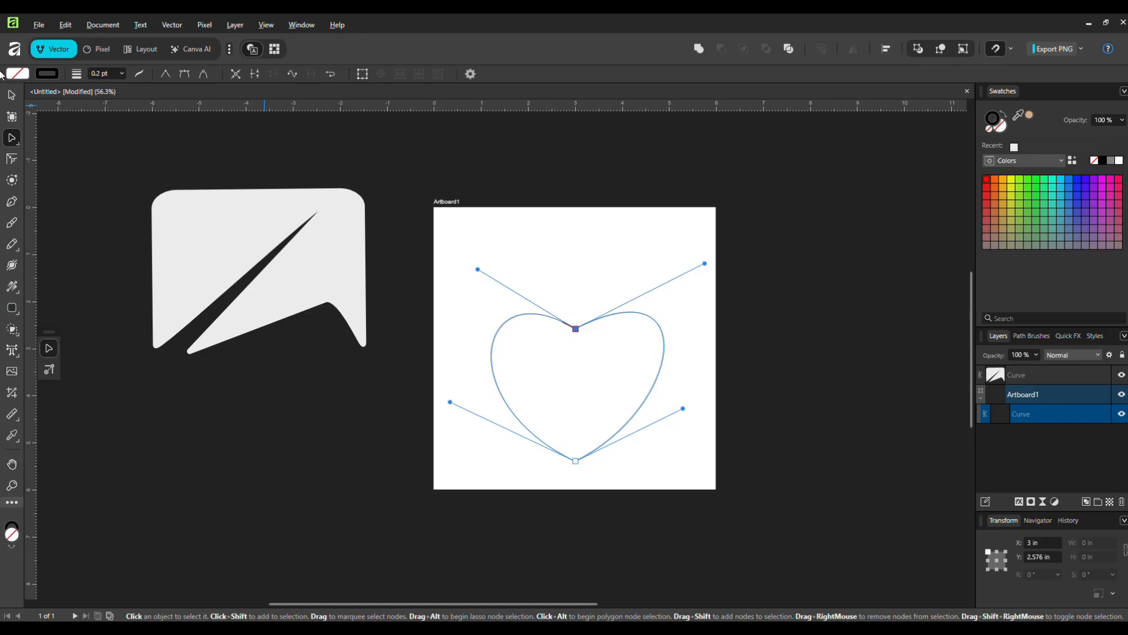
- Fill the heart with red DE1212 and set its stroke width to 3.4 pt
{"action": "left_click", "coordinate": [23, 78]}
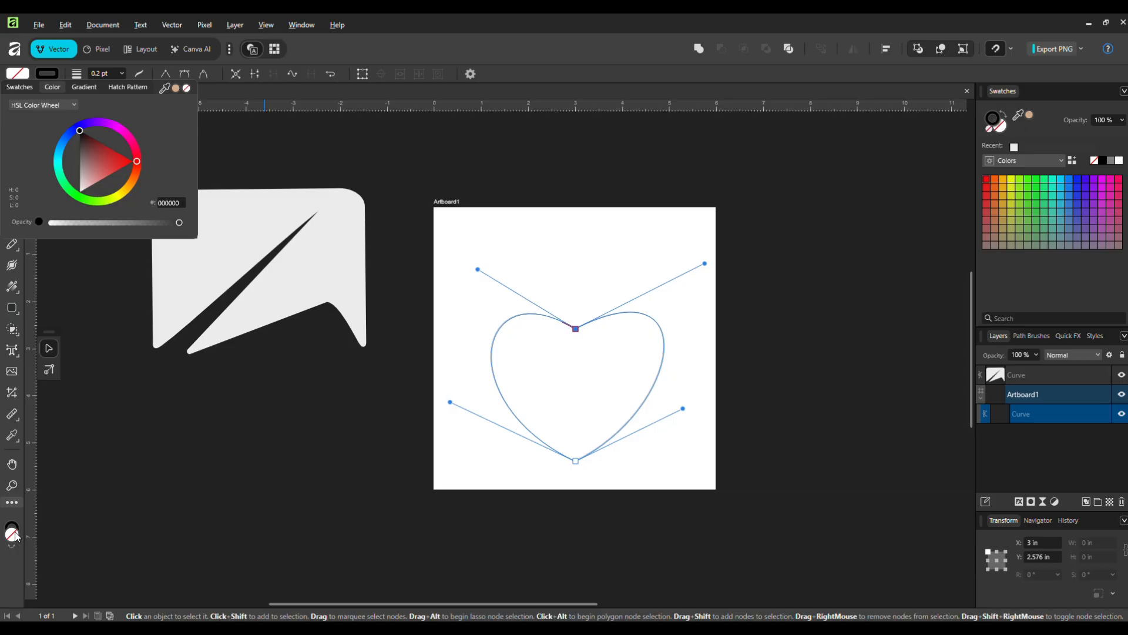
{"action": "left_click", "coordinate": [121, 165]}
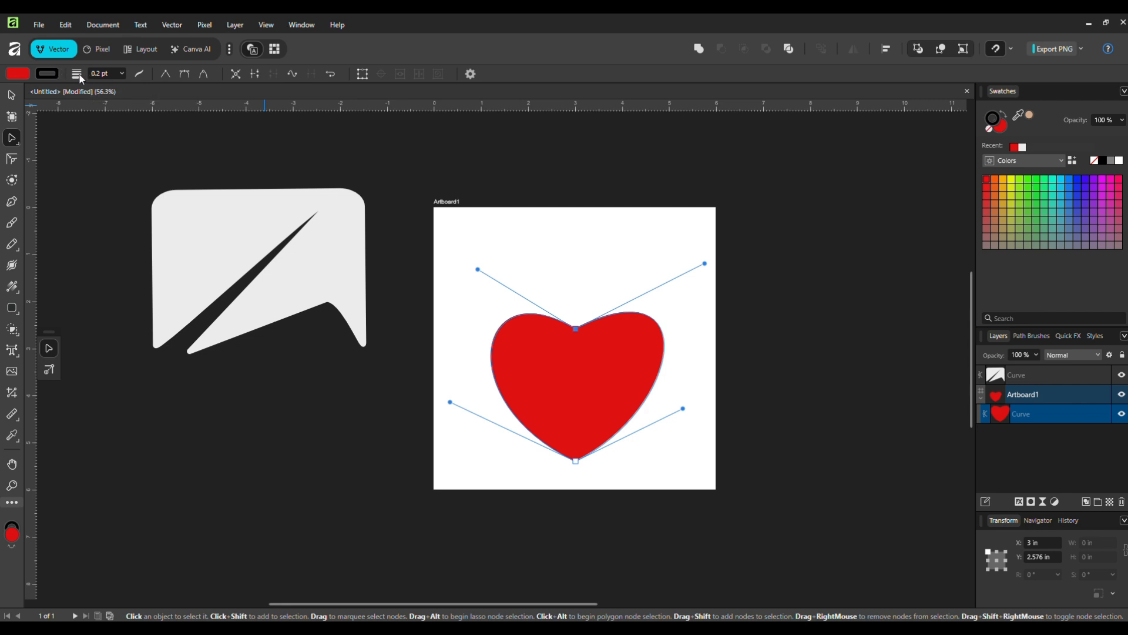
{"action": "left_click", "coordinate": [124, 75]}
{"action": "mouse_move", "coordinate": [125, 87]}
{"action": "left_mouse_down"}
{"action": "mouse_move", "coordinate": [153, 90]}
{"action": "mouse_move", "coordinate": [143, 91]}
{"action": "left_mouse_up"}
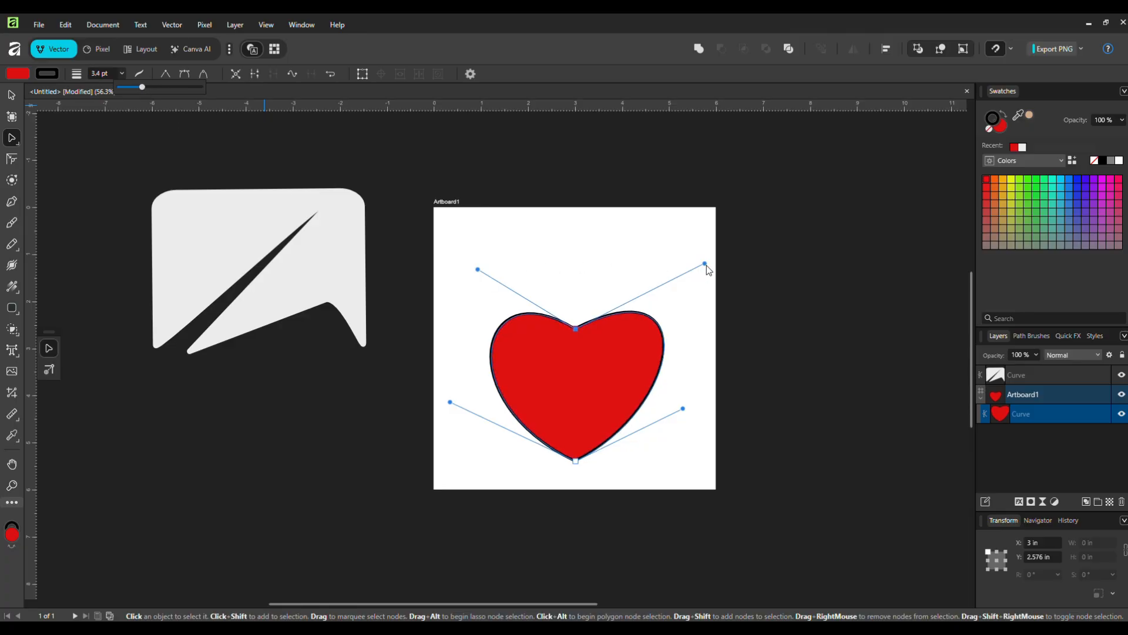
- Narrow the heart's right lobe by pulling the top node's right handle inward, then deselect the heart
{"action": "key", "text": "v"}
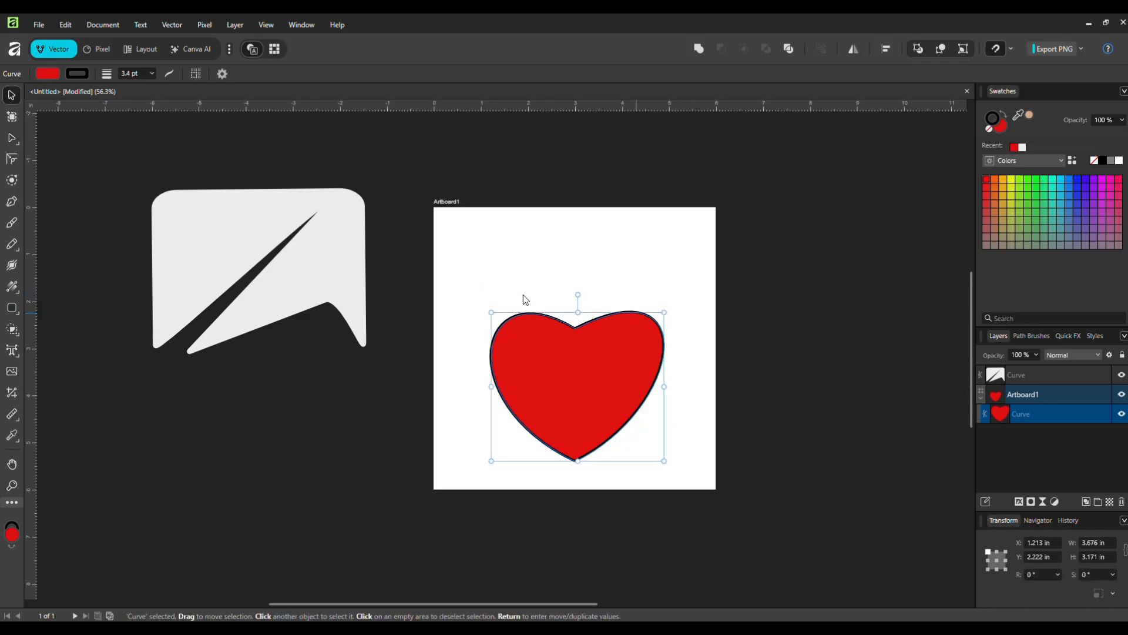
{"action": "left_click", "coordinate": [11, 138]}
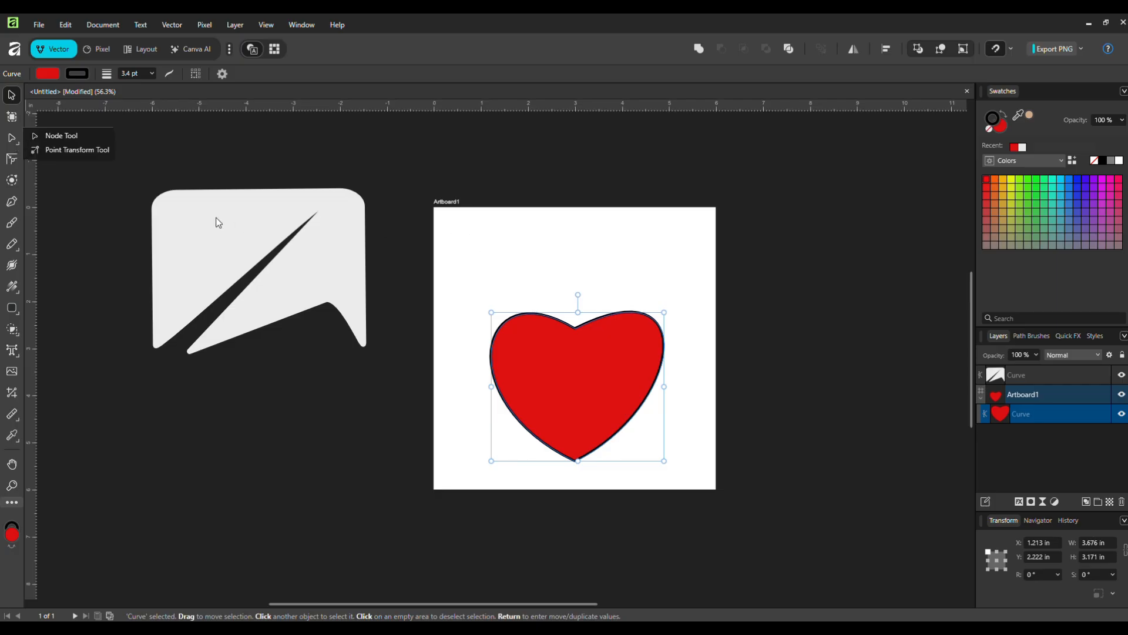
{"action": "left_click", "coordinate": [14, 144]}
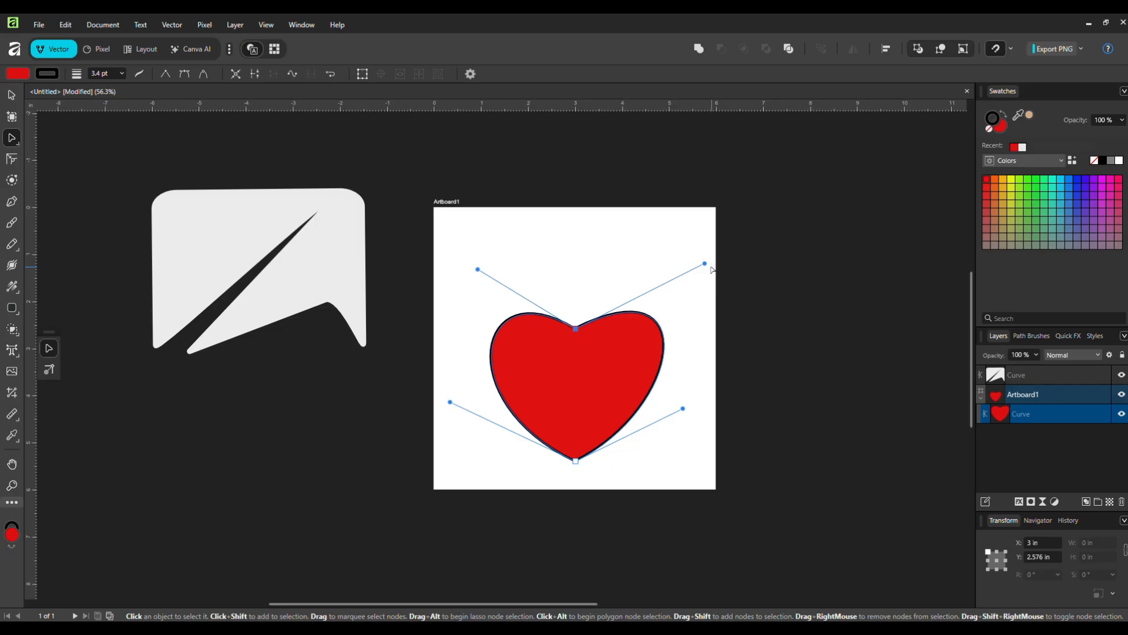
{"action": "left_click_drag", "start_coordinate": [703, 265], "coordinate": [681, 262]}
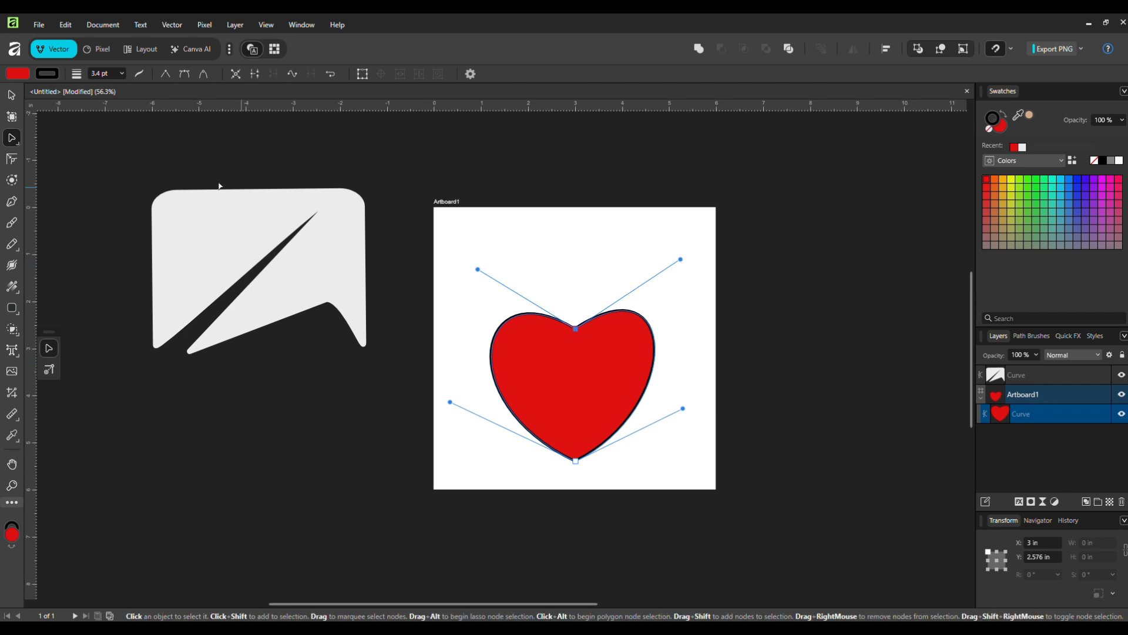
{"action": "left_click", "coordinate": [11, 94]}
{"action": "left_click", "coordinate": [644, 292]}
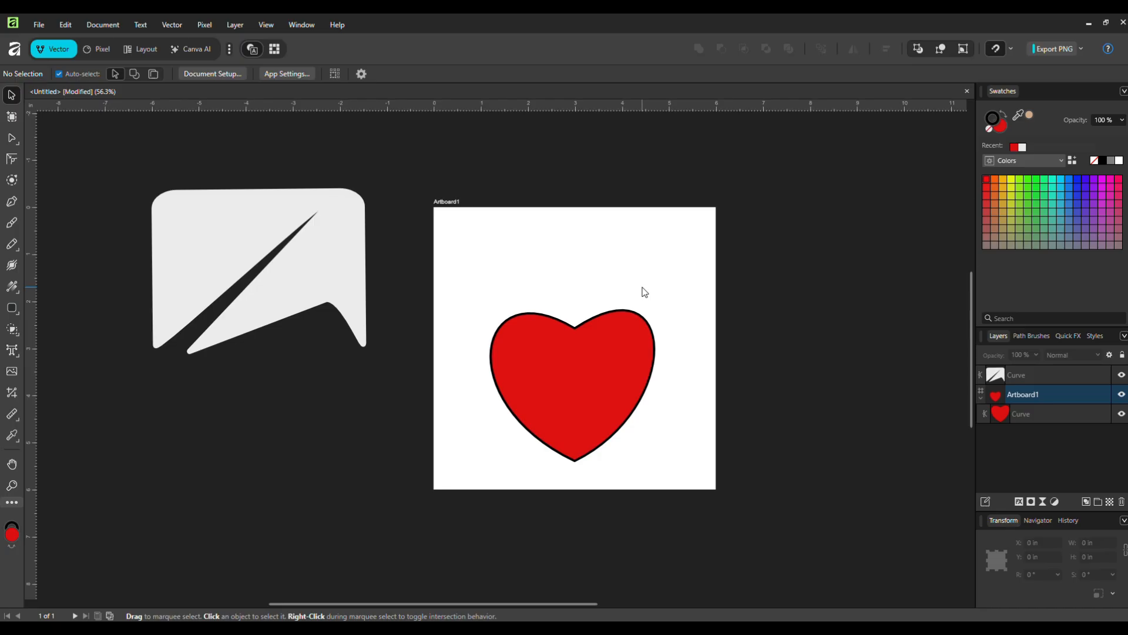
- Remove the black stroke from the red heart
{"action": "left_click", "coordinate": [608, 376]}
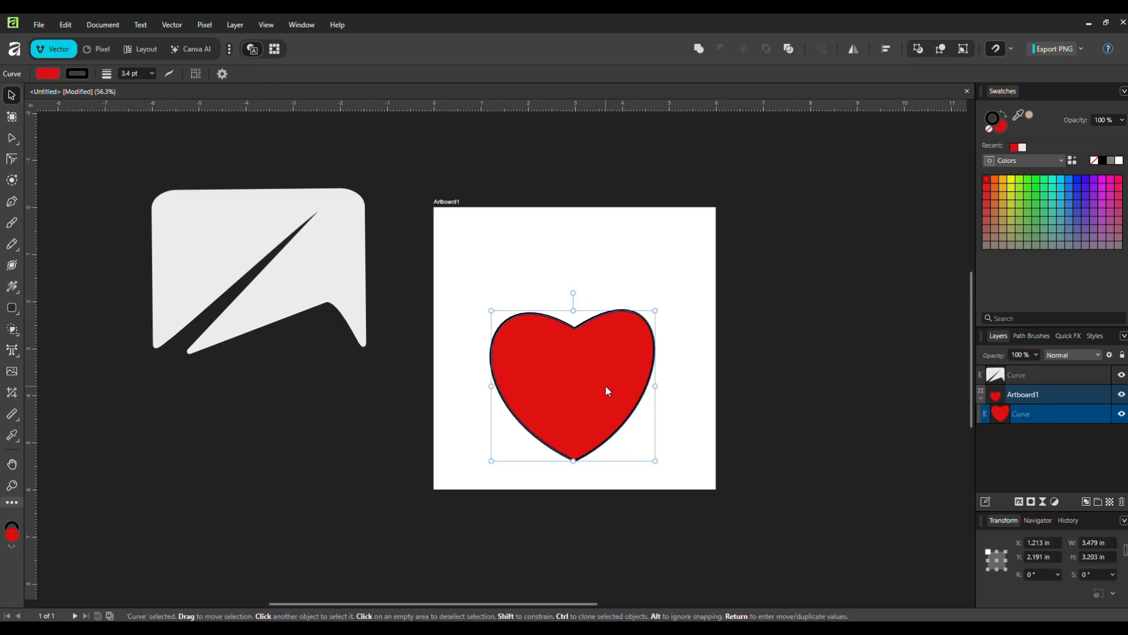
{"action": "left_click", "coordinate": [83, 74]}
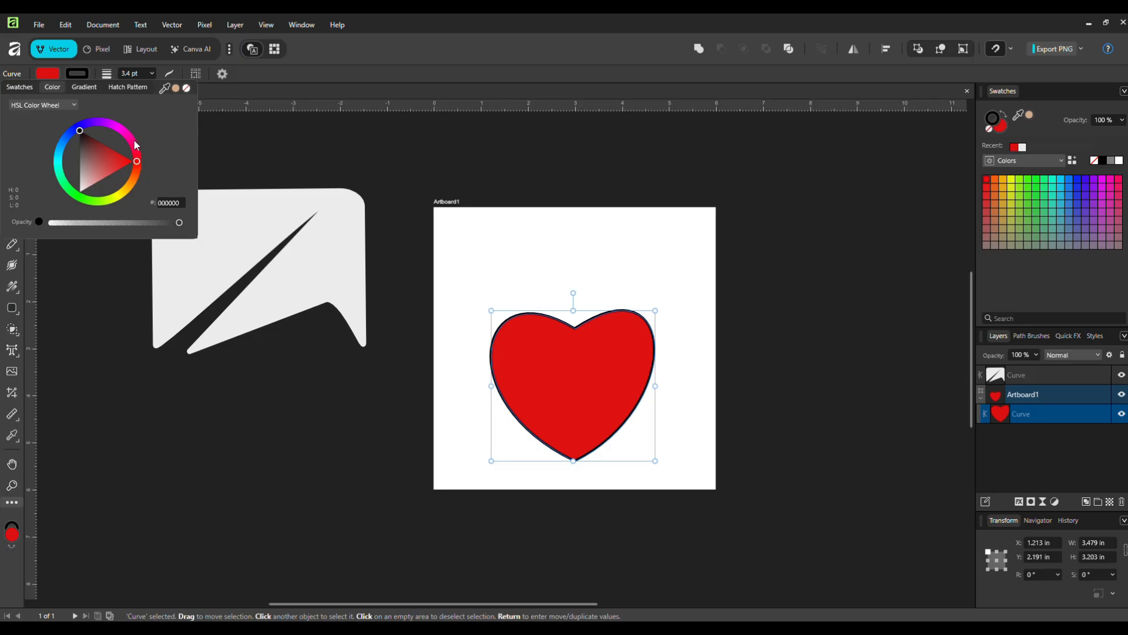
{"action": "left_click", "coordinate": [85, 73]}
{"action": "left_click", "coordinate": [86, 72]}
{"action": "left_click", "coordinate": [187, 89]}
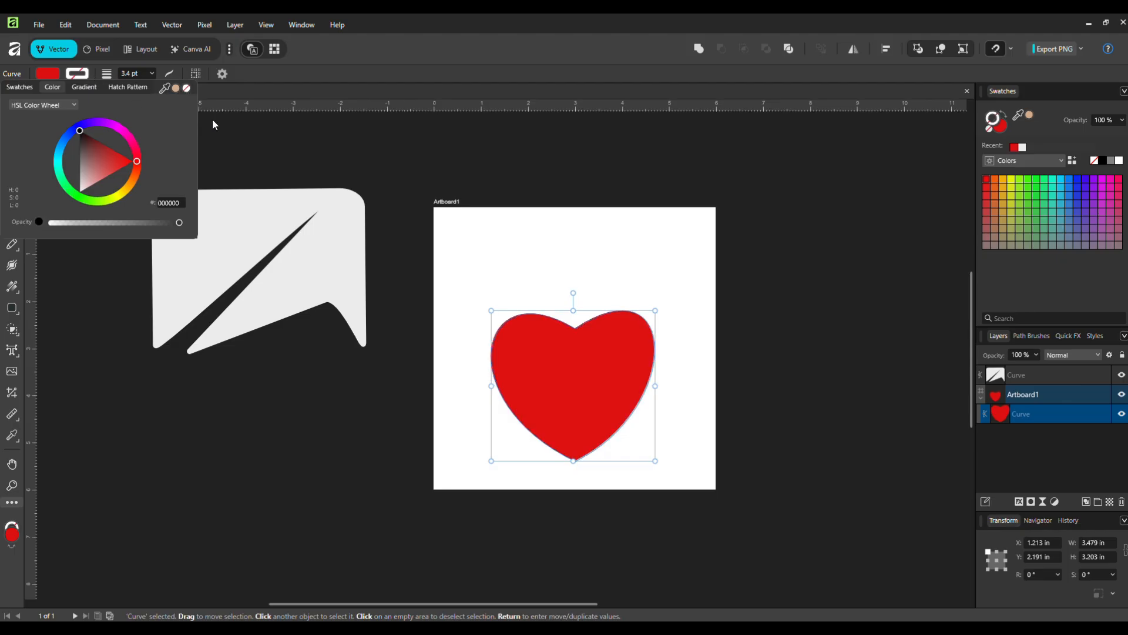
- Duplicate the heart with a slight offset to the right, placing the copy at about X 1.33 in, Y 2.18 in
{"action": "left_click", "coordinate": [590, 356]}
{"action": "mouse_move", "coordinate": [587, 353]}
{"action": "left_mouse_down"}
{"action": "mouse_move", "coordinate": [604, 337]}
{"action": "mouse_move", "coordinate": [592, 339]}
{"action": "mouse_move", "coordinate": [594, 352]}
{"action": "left_mouse_up"}
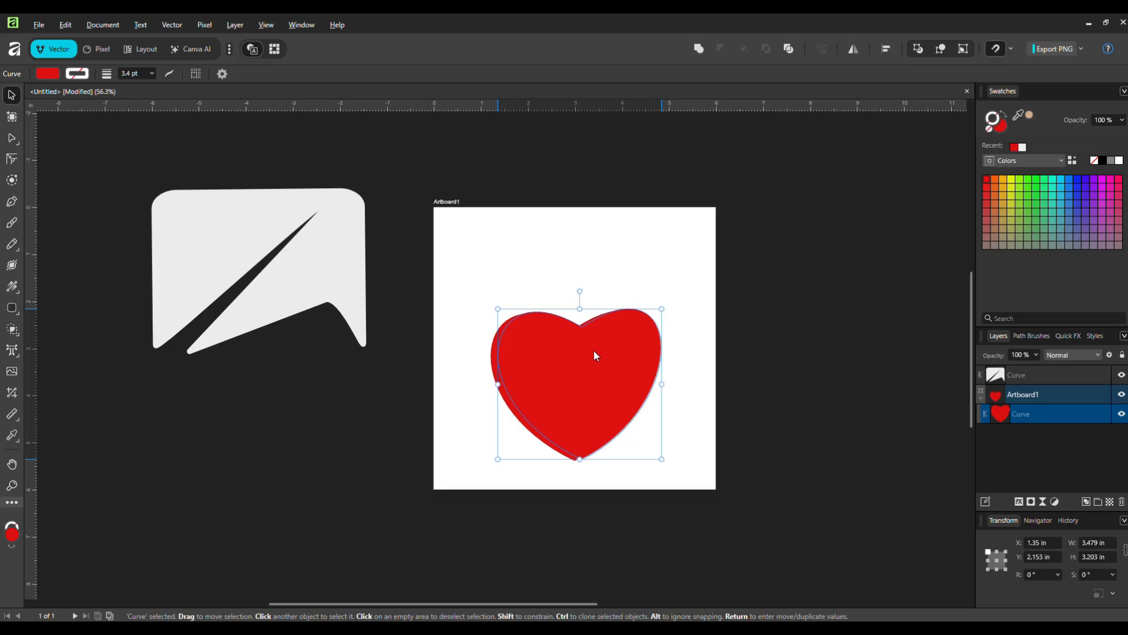
{"action": "left_click_drag", "start_coordinate": [593, 350], "coordinate": [584, 350]}
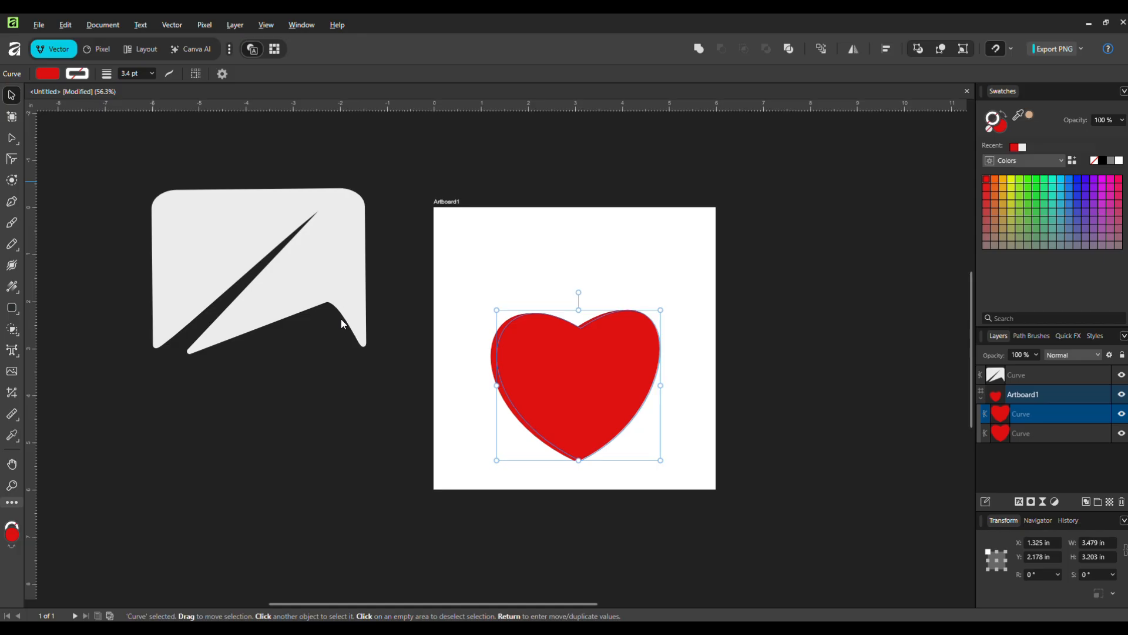
- Fill the rear heart with dark red 770000 as a shadow, then select the front heart
{"action": "left_click", "coordinate": [492, 353]}
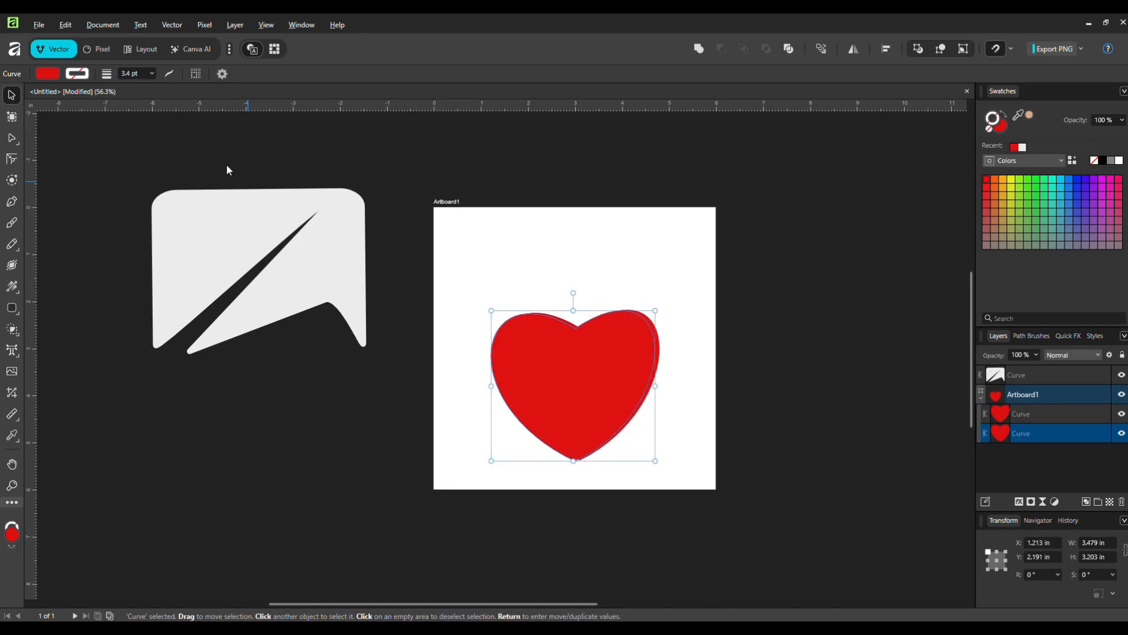
{"action": "left_click", "coordinate": [56, 76]}
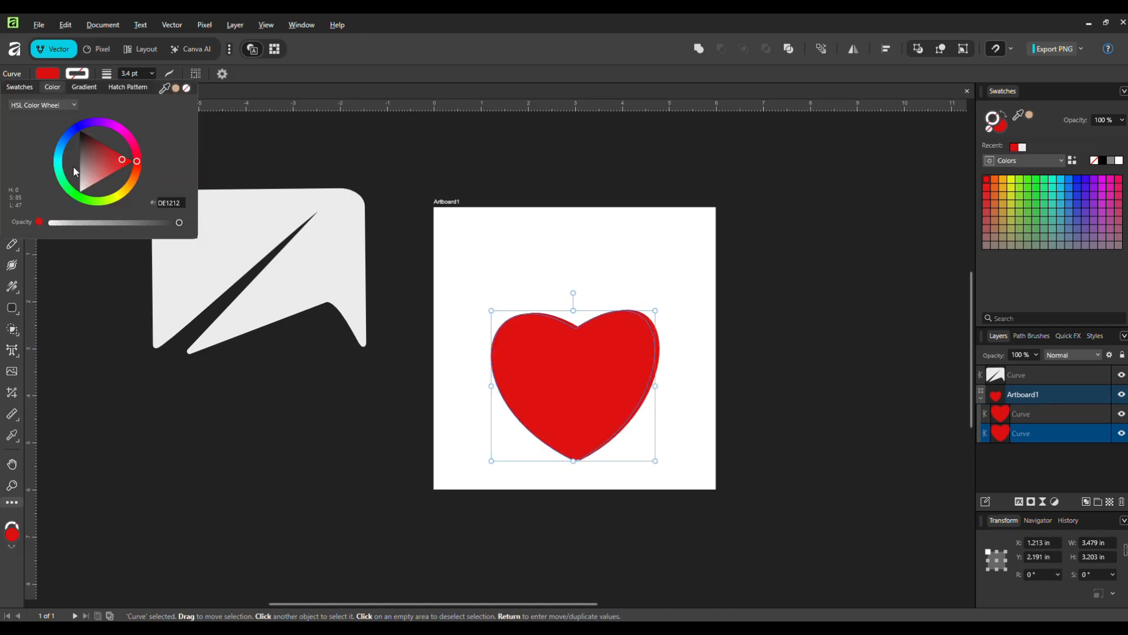
{"action": "left_click_drag", "start_coordinate": [121, 159], "coordinate": [105, 118]}
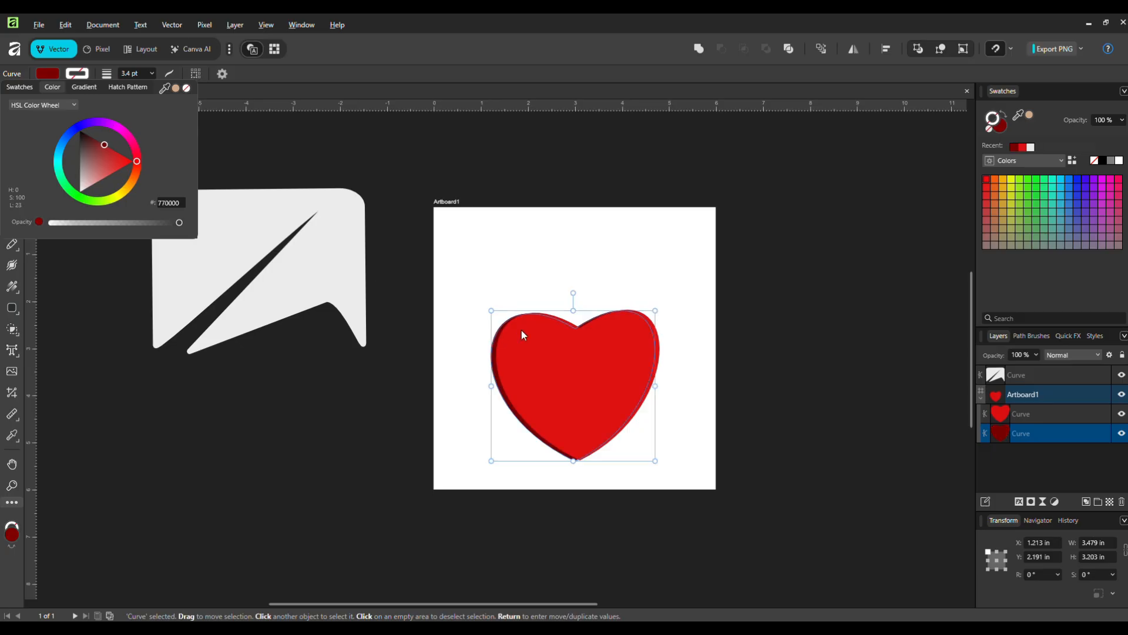
{"action": "left_click", "coordinate": [545, 347]}
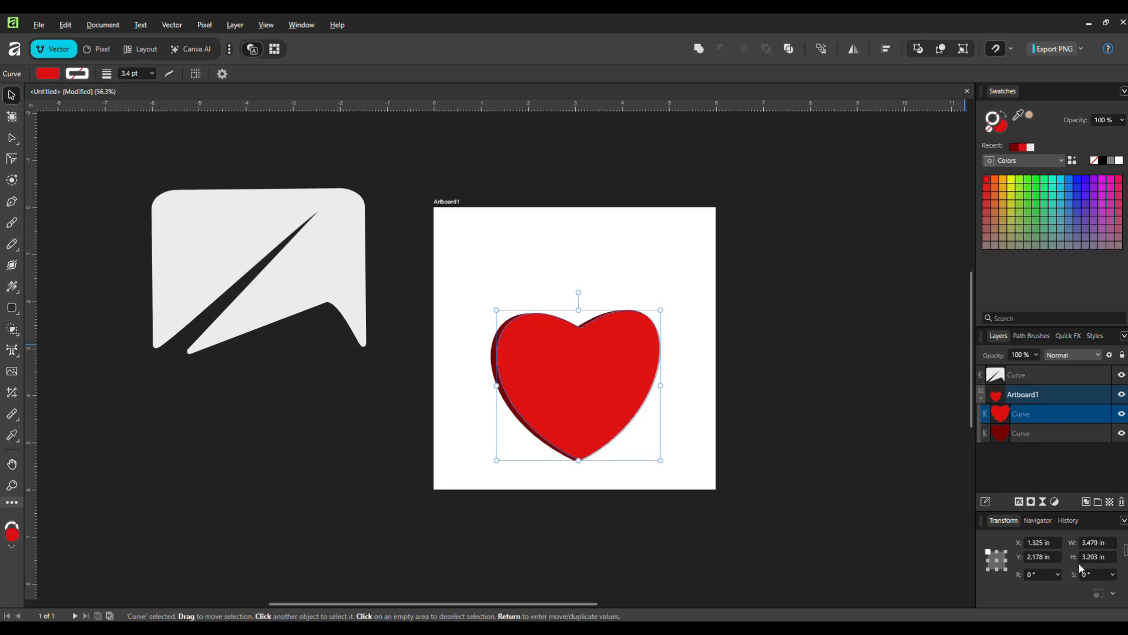
- Add a live Gaussian Blur filter to the front heart and raise its radius slightly
{"action": "left_click", "coordinate": [1043, 503]}
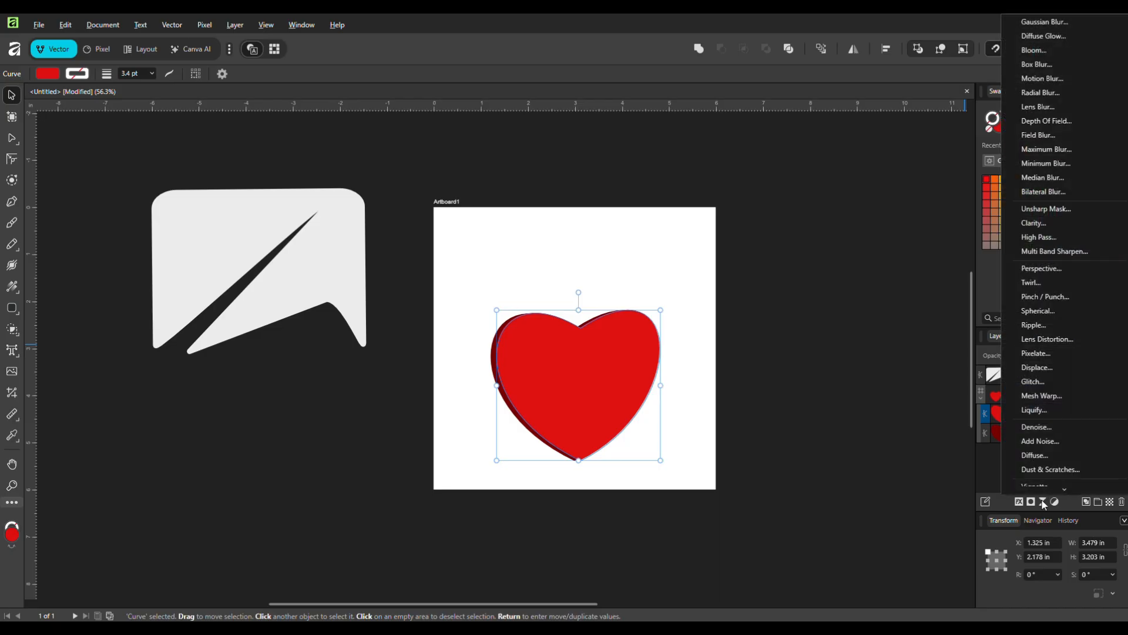
{"action": "left_click", "coordinate": [1079, 22]}
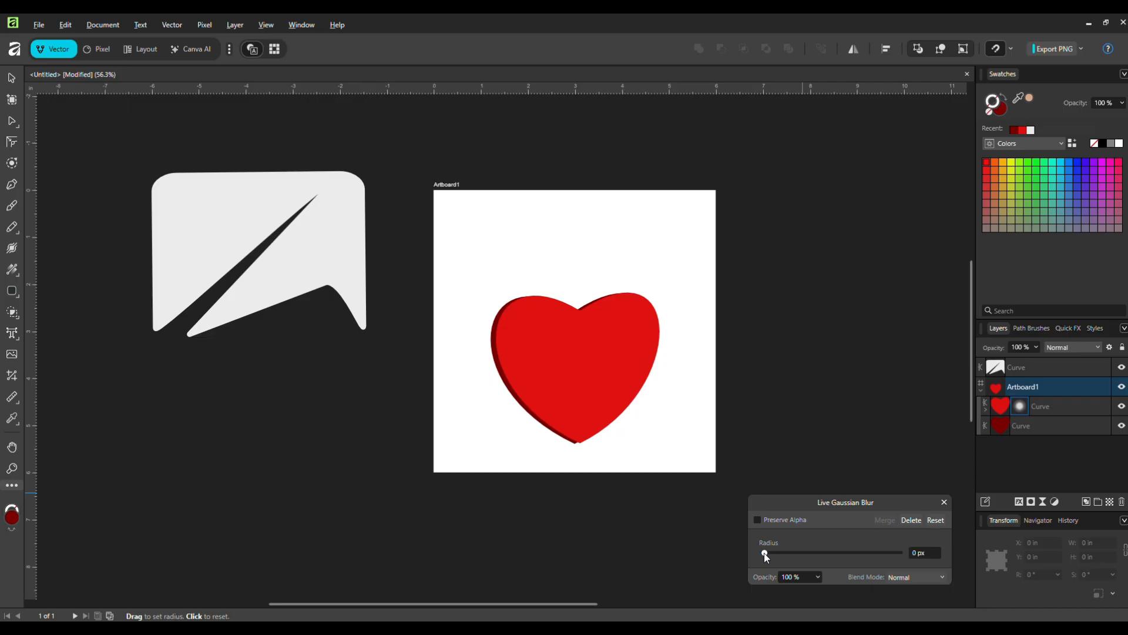
{"action": "mouse_move", "coordinate": [788, 555]}
{"action": "left_mouse_down"}
{"action": "mouse_move", "coordinate": [836, 556]}
{"action": "mouse_move", "coordinate": [801, 556]}
{"action": "left_mouse_up"}
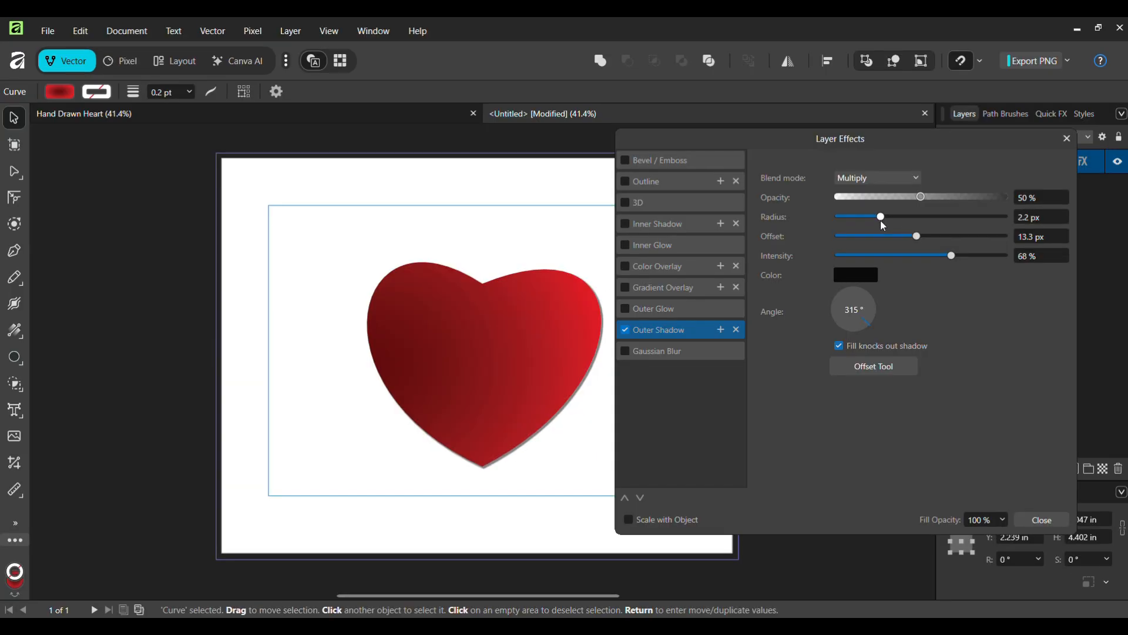
- Set the gradient heart's Outer Shadow to a 0.7 px radius and 63 % opacity
{"action": "left_click_drag", "start_coordinate": [883, 226], "coordinate": [867, 231]}
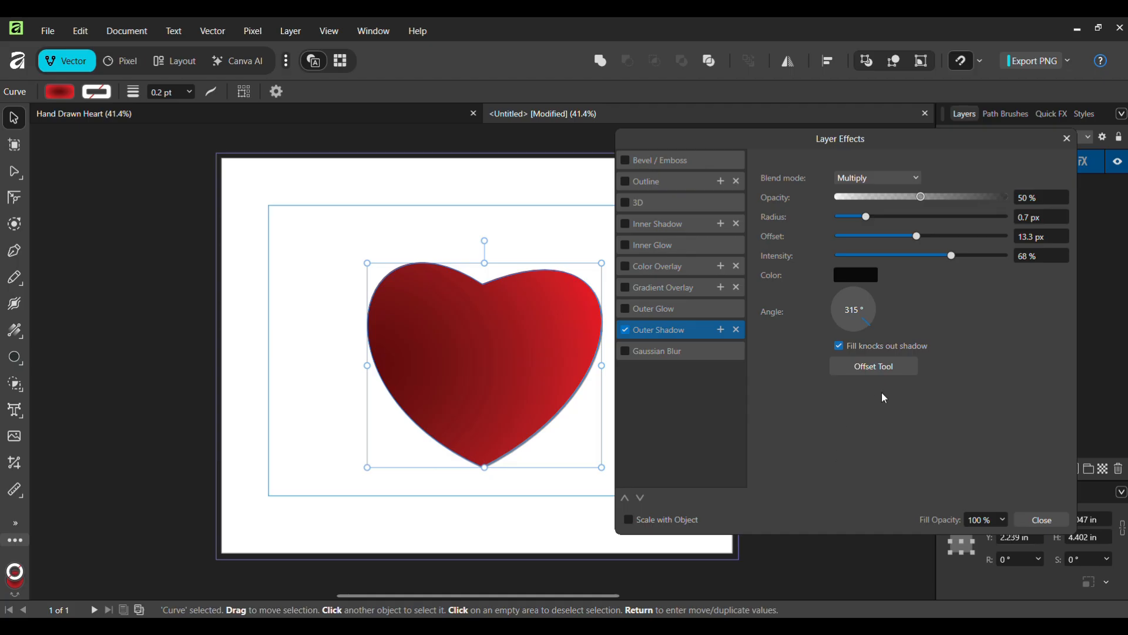
{"action": "left_click", "coordinate": [924, 201]}
{"action": "mouse_move", "coordinate": [924, 201]}
{"action": "left_mouse_down"}
{"action": "mouse_move", "coordinate": [967, 204]}
{"action": "mouse_move", "coordinate": [945, 203]}
{"action": "left_mouse_up"}
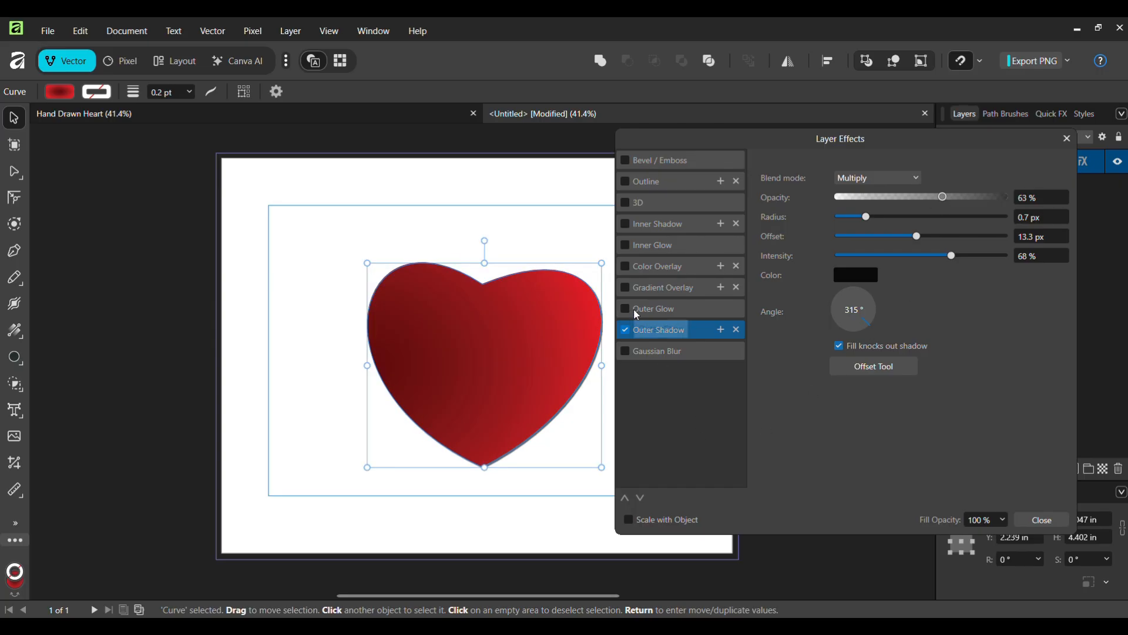
- Add a 3D effect to the heart with 30.6 px radius, 44 % ambient, 13 % specular and 48 % shininess
{"action": "left_click", "coordinate": [625, 203]}
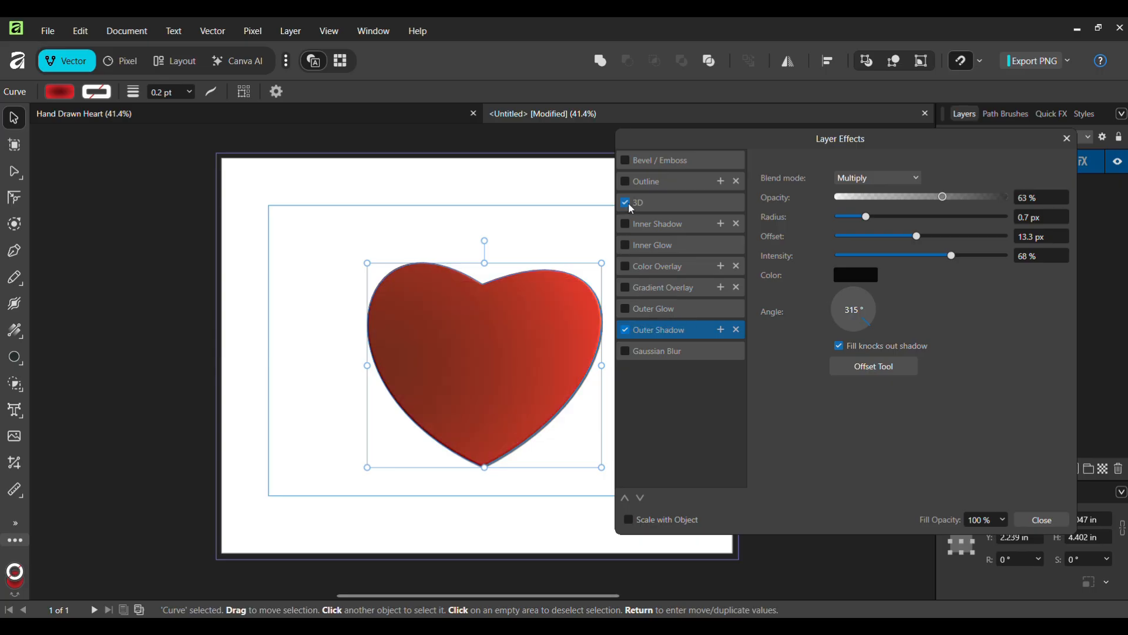
{"action": "left_click", "coordinate": [653, 207]}
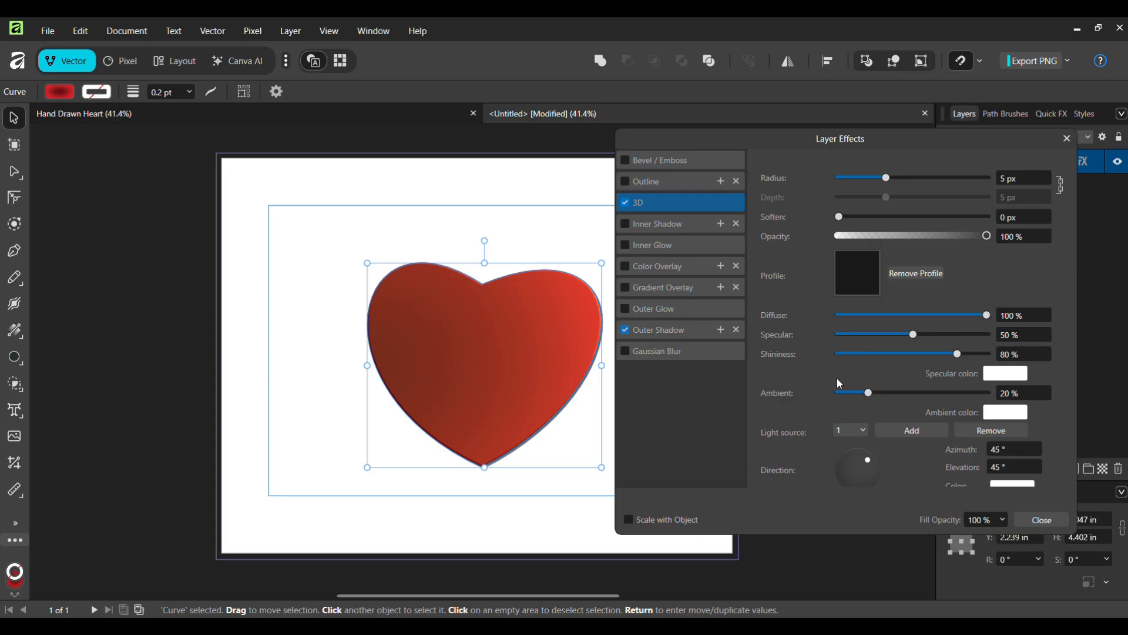
{"action": "left_click_drag", "start_coordinate": [869, 393], "coordinate": [906, 395]}
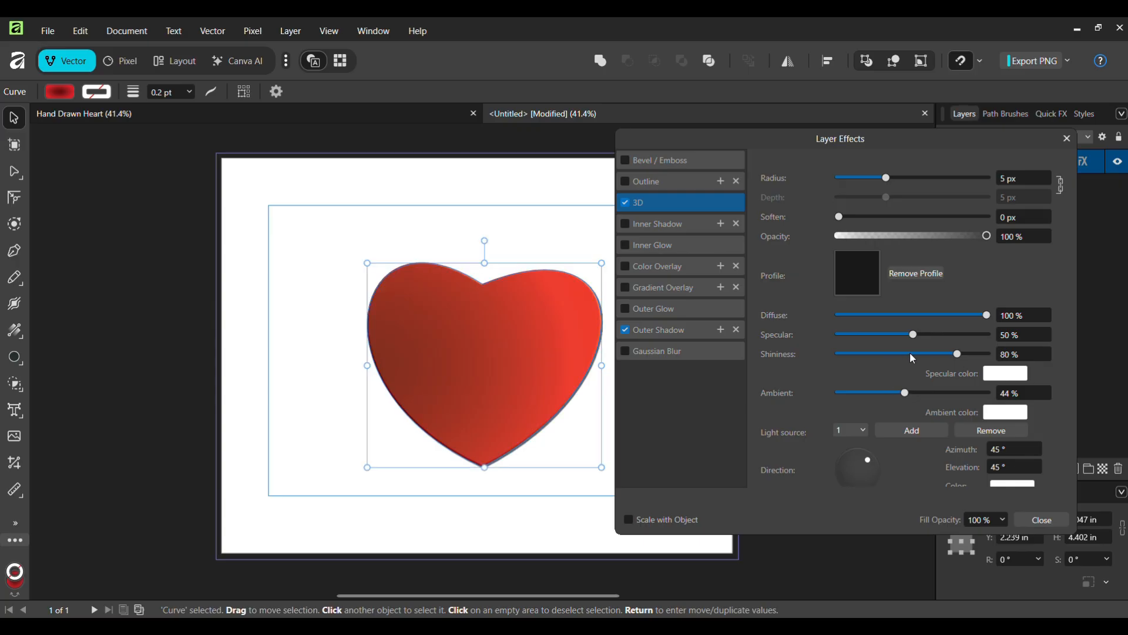
{"action": "mouse_move", "coordinate": [909, 334]}
{"action": "left_mouse_down"}
{"action": "mouse_move", "coordinate": [933, 337]}
{"action": "mouse_move", "coordinate": [868, 354]}
{"action": "left_mouse_up"}
{"action": "left_click_drag", "start_coordinate": [957, 354], "coordinate": [907, 362]}
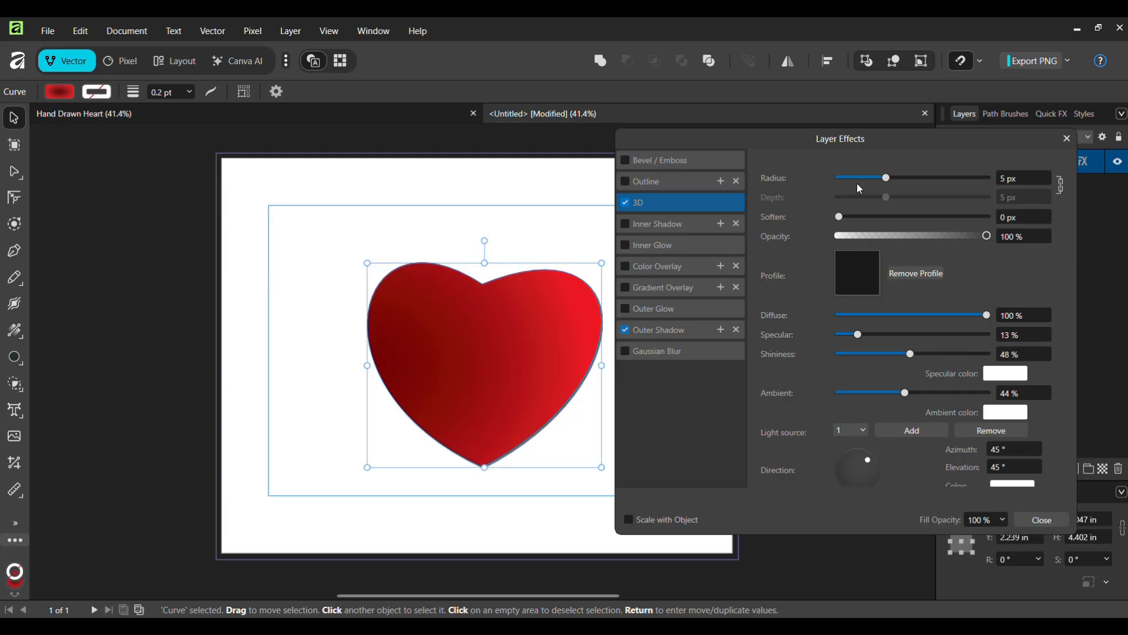
{"action": "left_click_drag", "start_coordinate": [886, 179], "coordinate": [939, 178]}
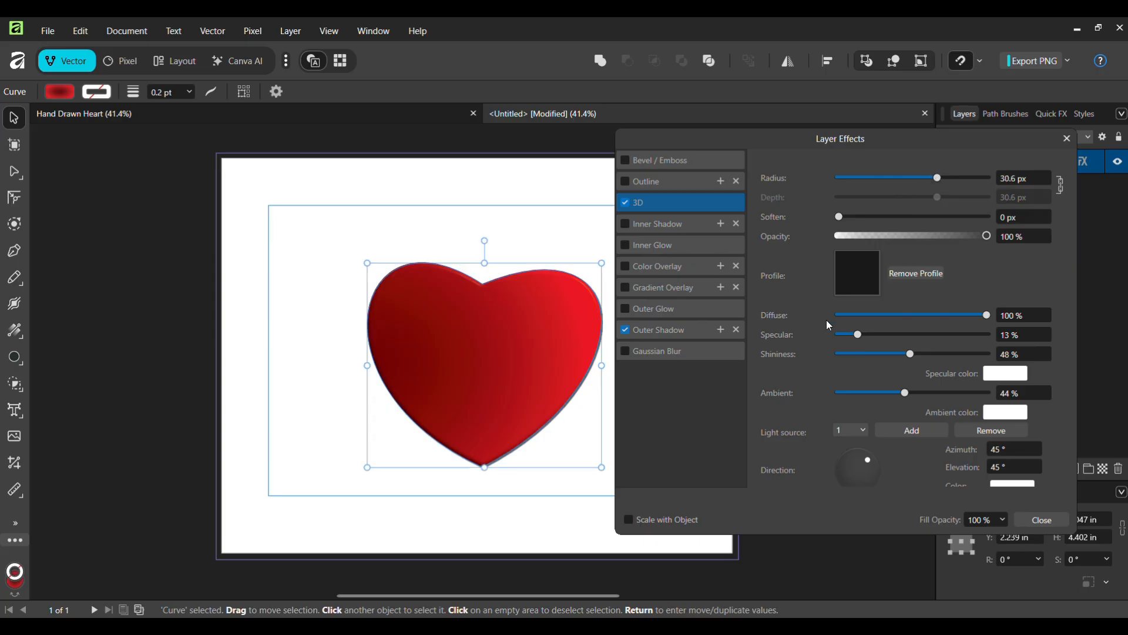
- Give the heart an Inner Glow of 5.4 px radius in red E11313, with noise added to the glow color
{"action": "left_click", "coordinate": [627, 183]}
{"action": "left_click", "coordinate": [627, 265]}
{"action": "left_click", "coordinate": [625, 244]}
{"action": "left_click", "coordinate": [651, 246]}
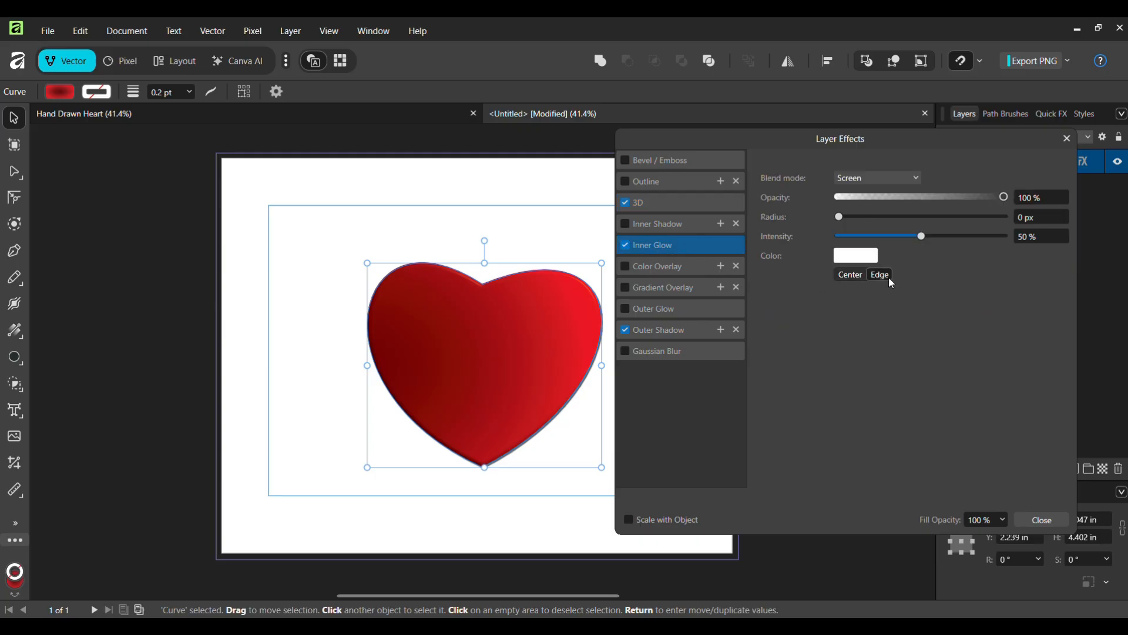
{"action": "left_click_drag", "start_coordinate": [841, 218], "coordinate": [893, 217]}
{"action": "left_click", "coordinate": [867, 256]}
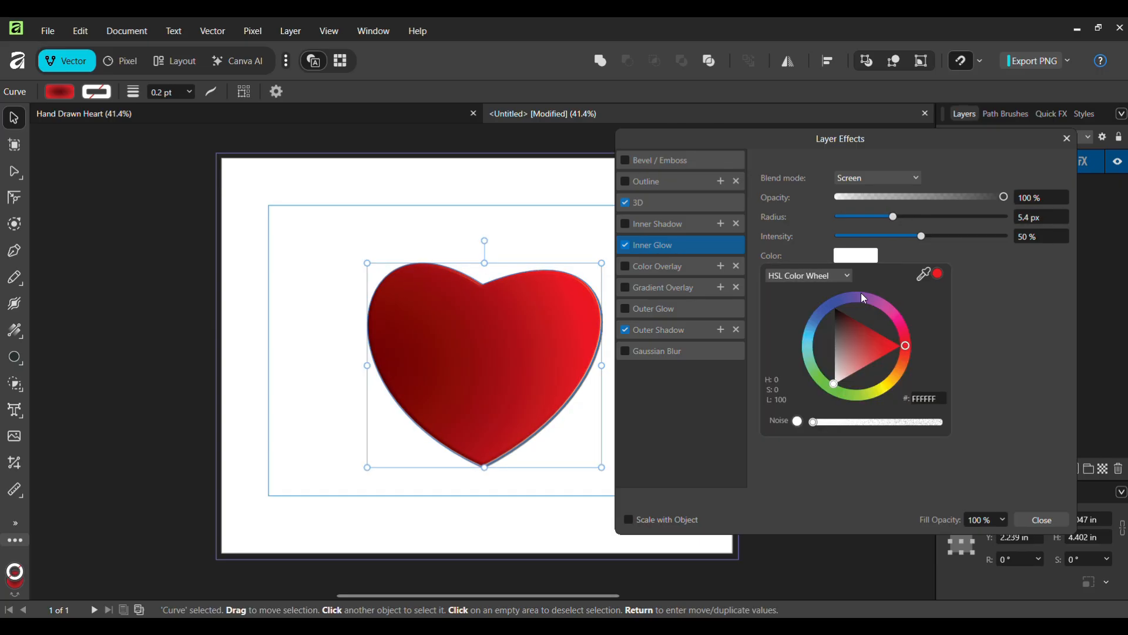
{"action": "left_click", "coordinate": [894, 356]}
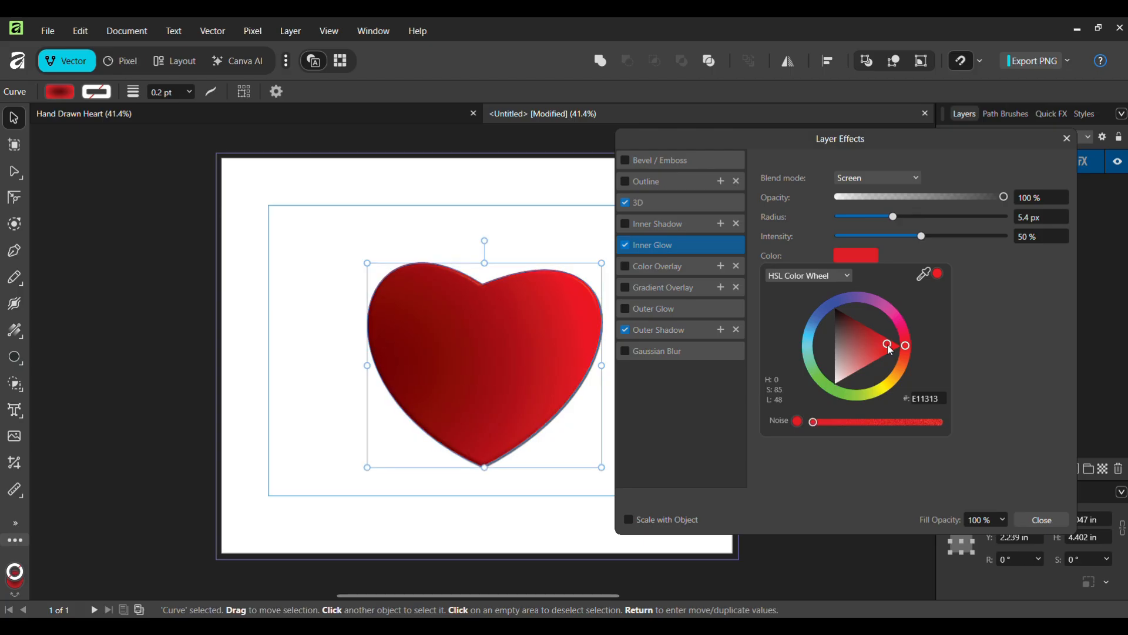
{"action": "left_click_drag", "start_coordinate": [815, 421], "coordinate": [816, 421]}
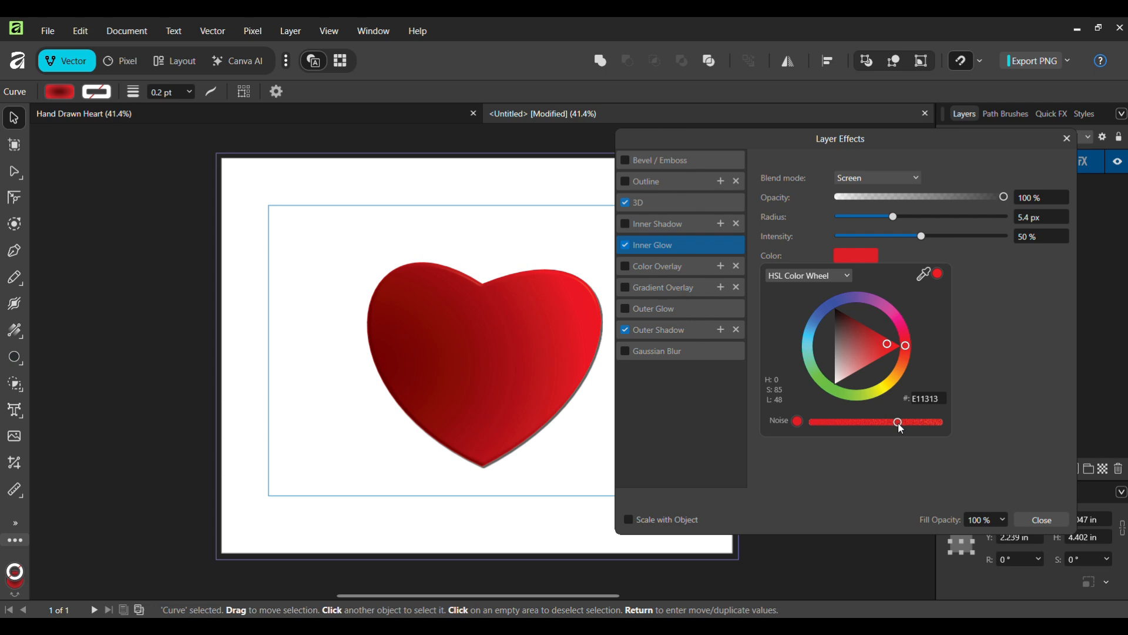
{"action": "left_click_drag", "start_coordinate": [898, 422], "coordinate": [898, 422]}
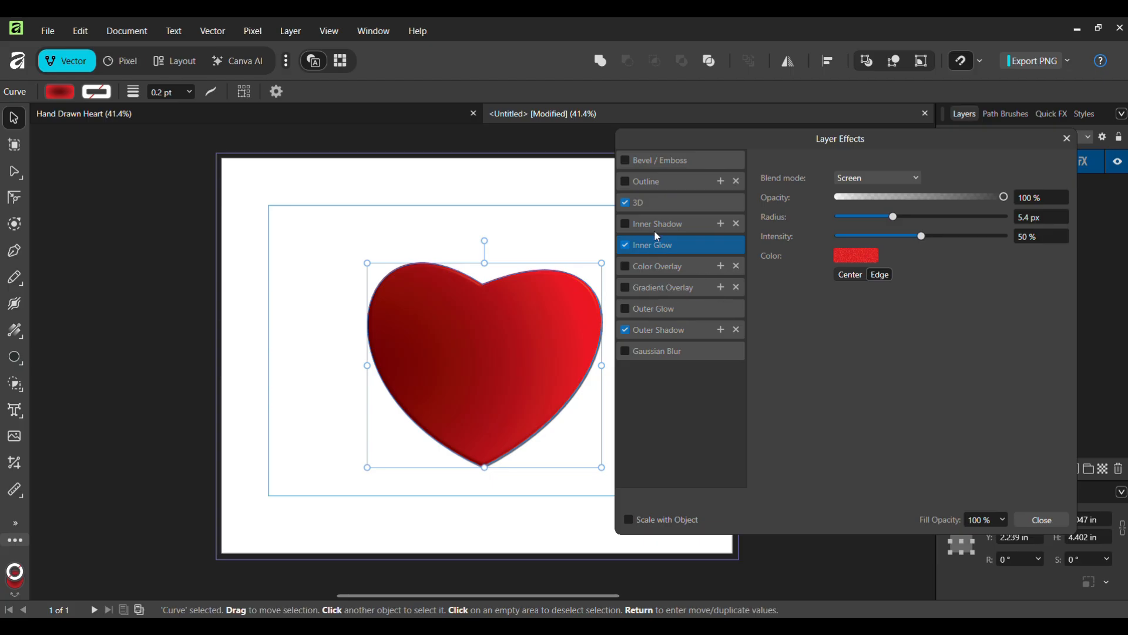
- Apply a Gaussian Blur layer effect with a 33 px radius to the heart and close the layer effects
{"action": "left_click", "coordinate": [627, 225]}
{"action": "left_click", "coordinate": [626, 350]}
{"action": "left_click", "coordinate": [649, 351]}
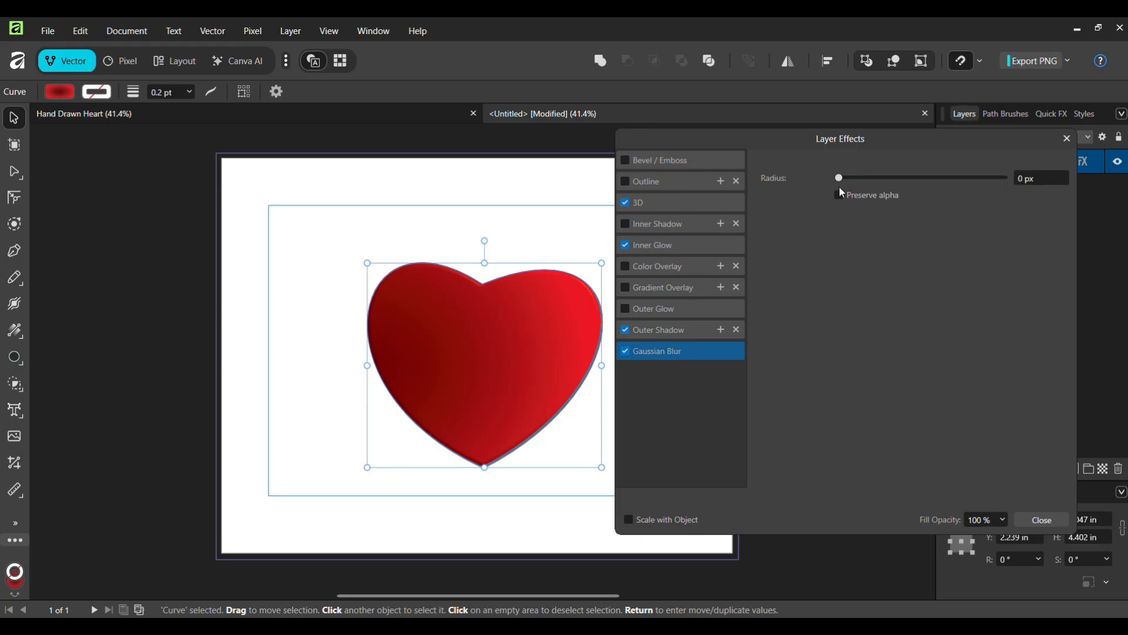
{"action": "left_click_drag", "start_coordinate": [841, 178], "coordinate": [955, 178]}
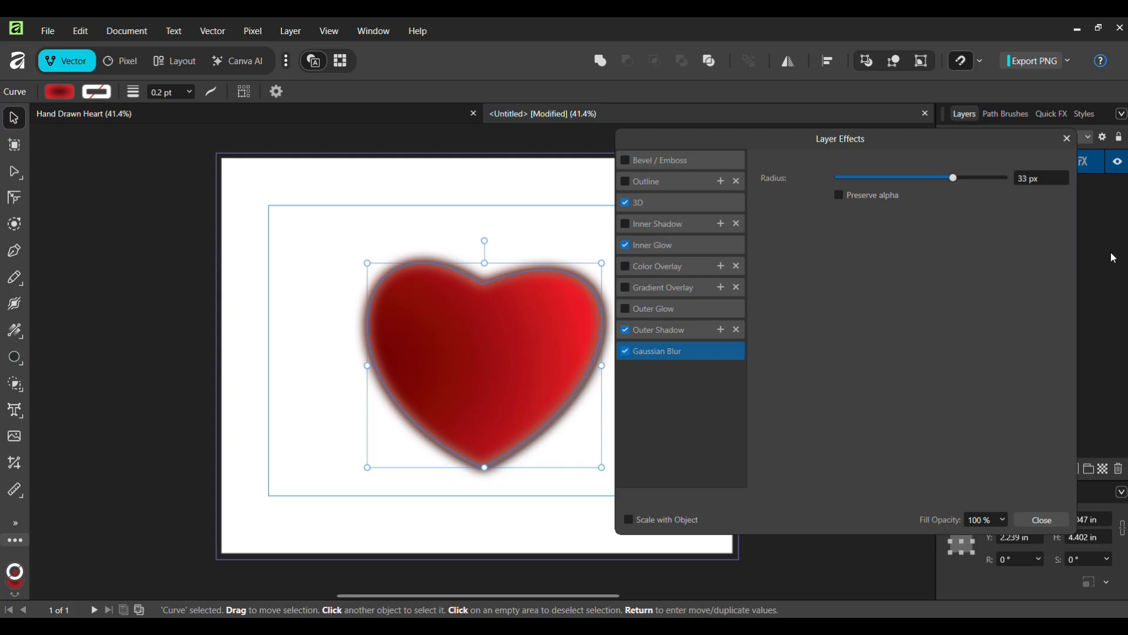
{"action": "left_click", "coordinate": [1067, 139]}
- Duplicate the blurred heart, reduce the copy's Gaussian Blur to 0.9 px, and align it exactly over the original
{"action": "mouse_move", "coordinate": [486, 393]}
{"action": "left_mouse_down", "text": "ctrl"}
{"action": "mouse_move", "coordinate": [368, 377]}
{"action": "mouse_move", "coordinate": [381, 390]}
{"action": "left_mouse_up", "text": "ctrl"}
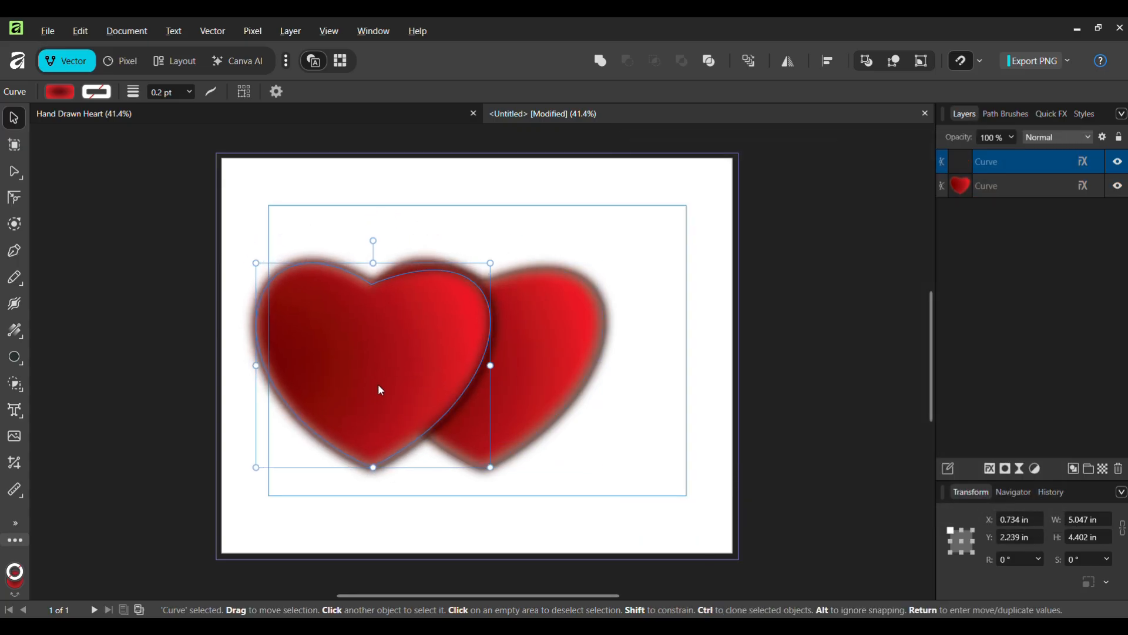
{"action": "left_click", "coordinate": [1083, 162]}
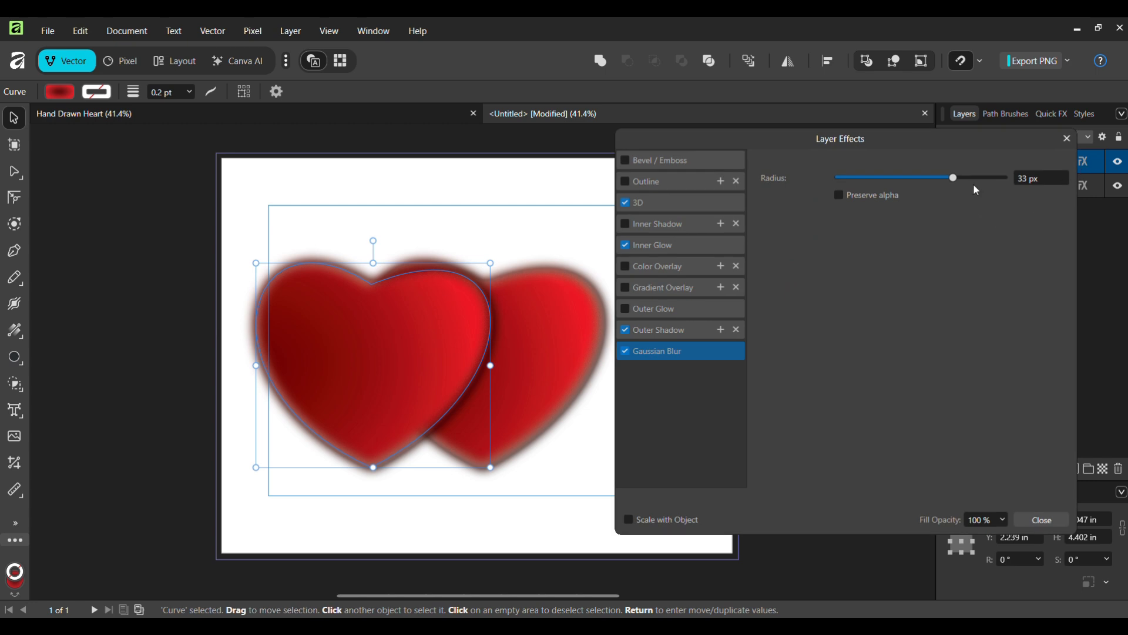
{"action": "left_click_drag", "start_coordinate": [953, 177], "coordinate": [872, 178]}
{"action": "left_click_drag", "start_coordinate": [330, 332], "coordinate": [444, 337]}
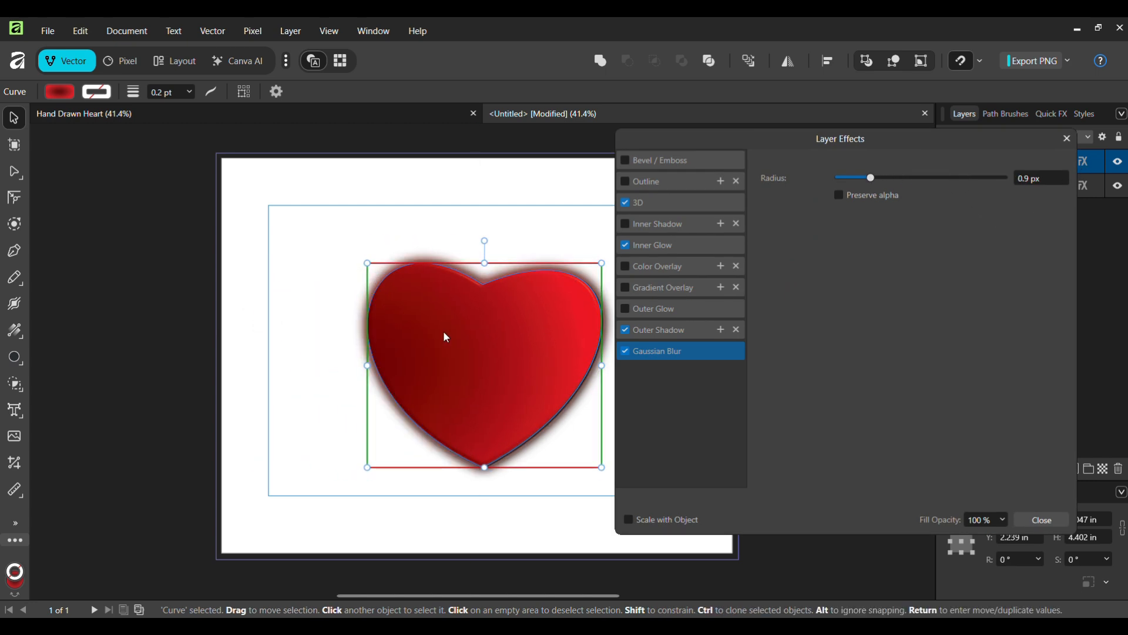
{"action": "left_click", "coordinate": [292, 330]}
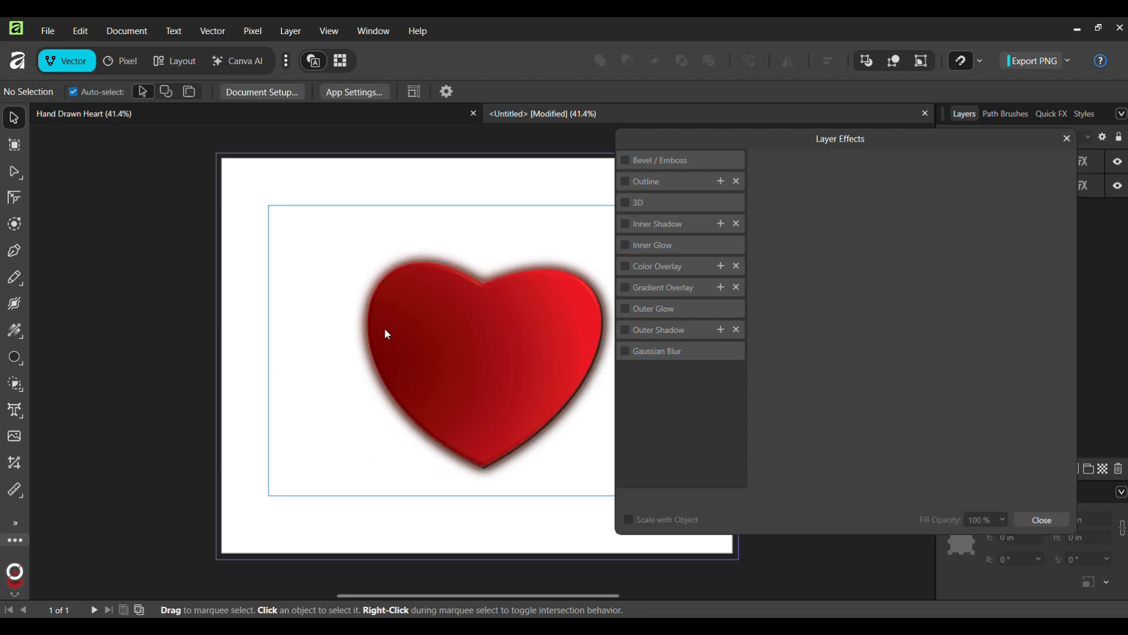
{"action": "left_click", "coordinate": [1066, 139]}
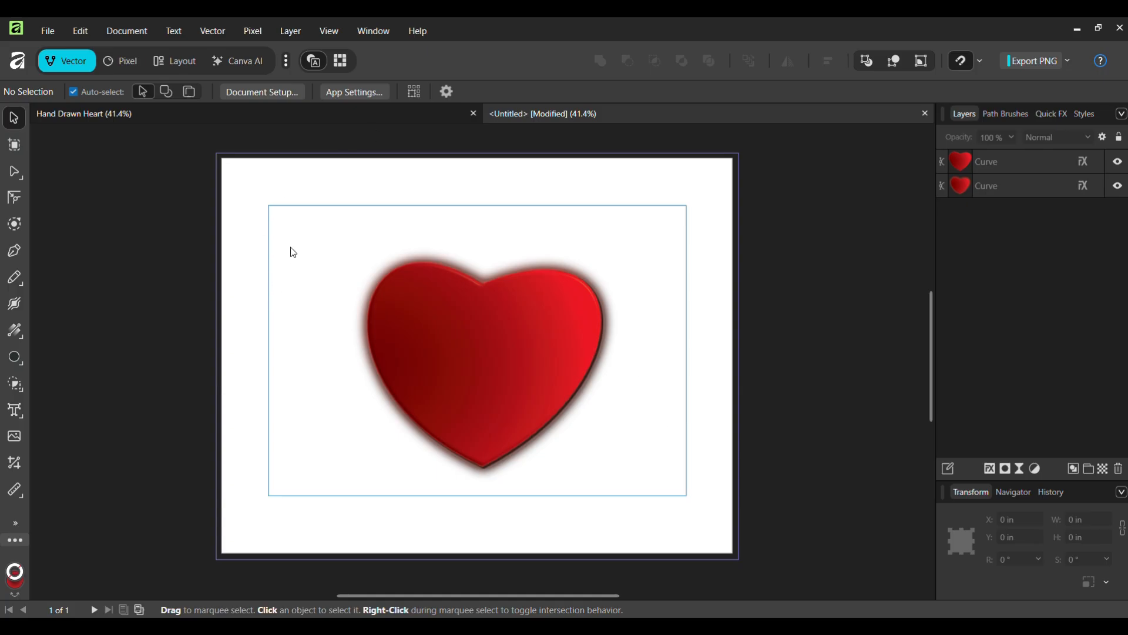
- Choose yellow F8DC42 as the fill color with nothing selected
{"action": "left_click", "coordinate": [21, 585]}
{"action": "double_click", "coordinate": [14, 584]}
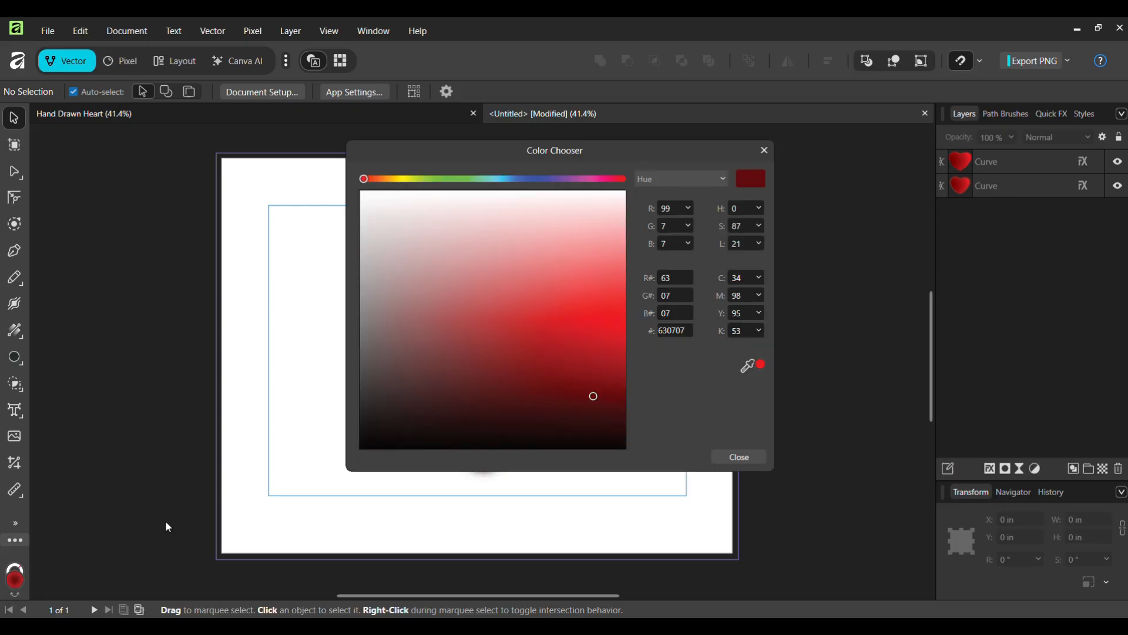
{"action": "left_click", "coordinate": [402, 179]}
{"action": "left_click_drag", "start_coordinate": [596, 291], "coordinate": [608, 291]}
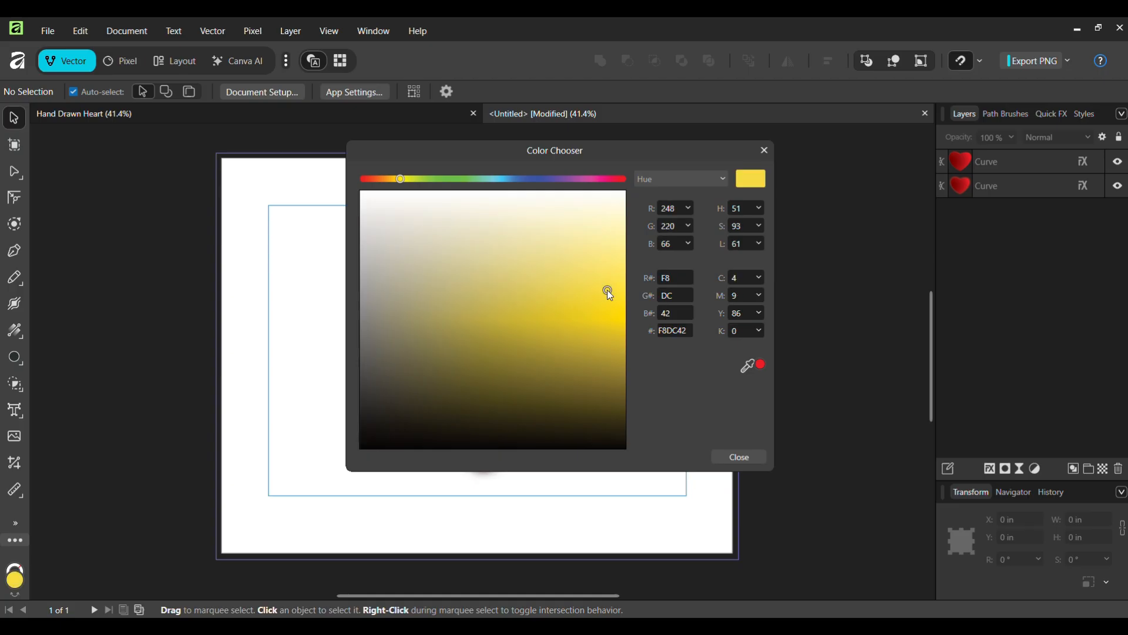
{"action": "left_click", "coordinate": [742, 457]}
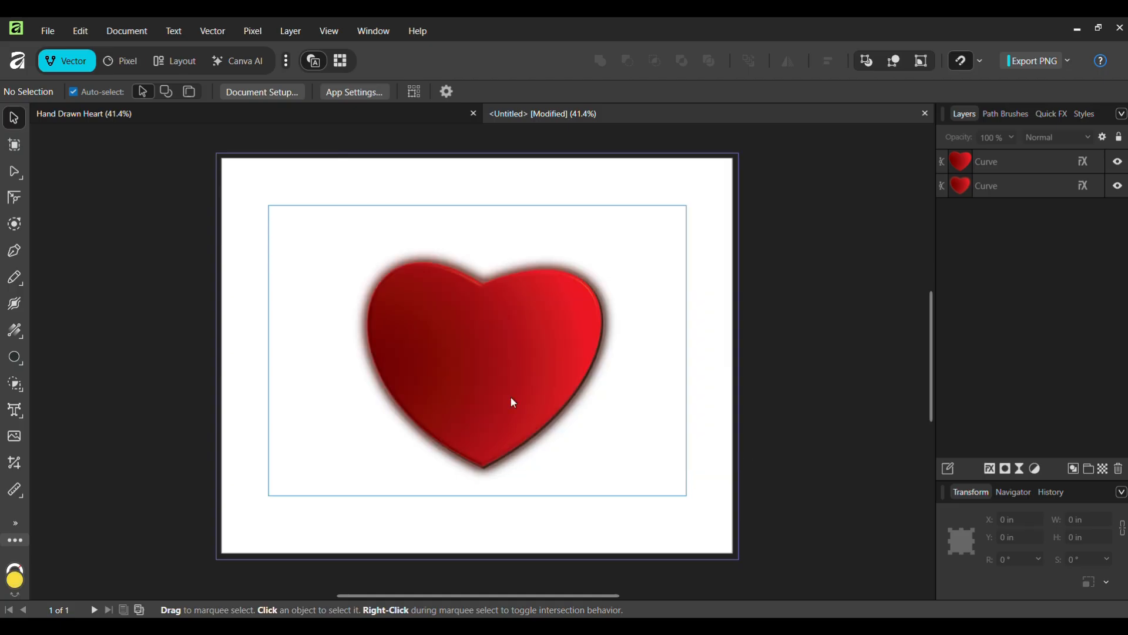
- Draw an 11.25 × 8.75 in yellow rectangle over the page and its bleed, move it behind both hearts, and open its fill options
{"action": "left_click", "coordinate": [20, 365]}
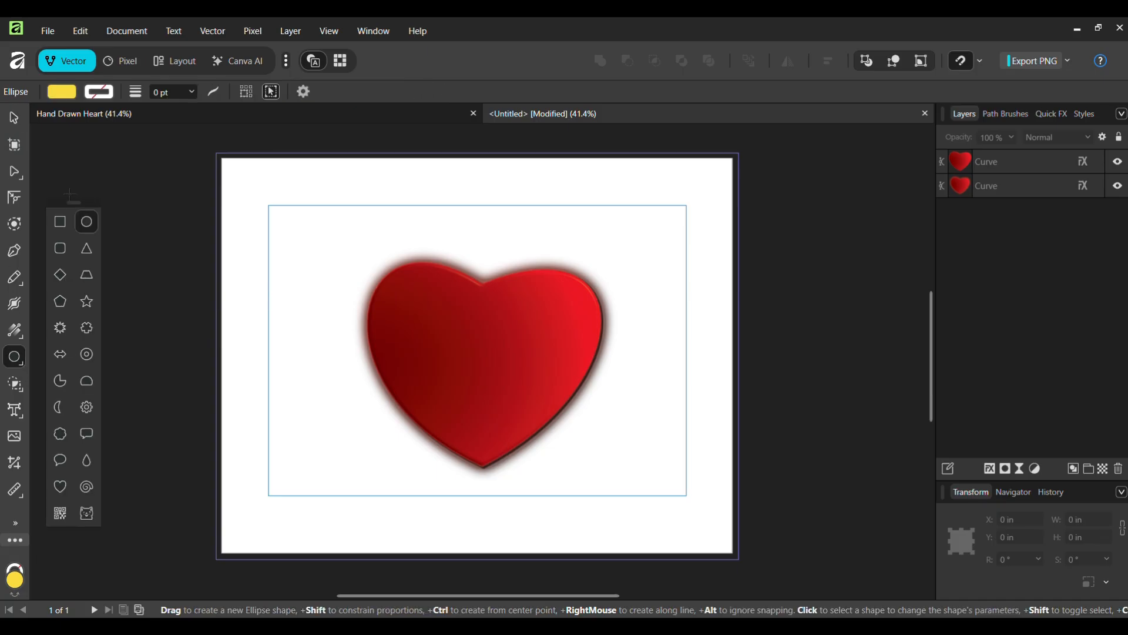
{"action": "left_click", "coordinate": [58, 221]}
{"action": "left_click_drag", "start_coordinate": [216, 153], "coordinate": [739, 559]}
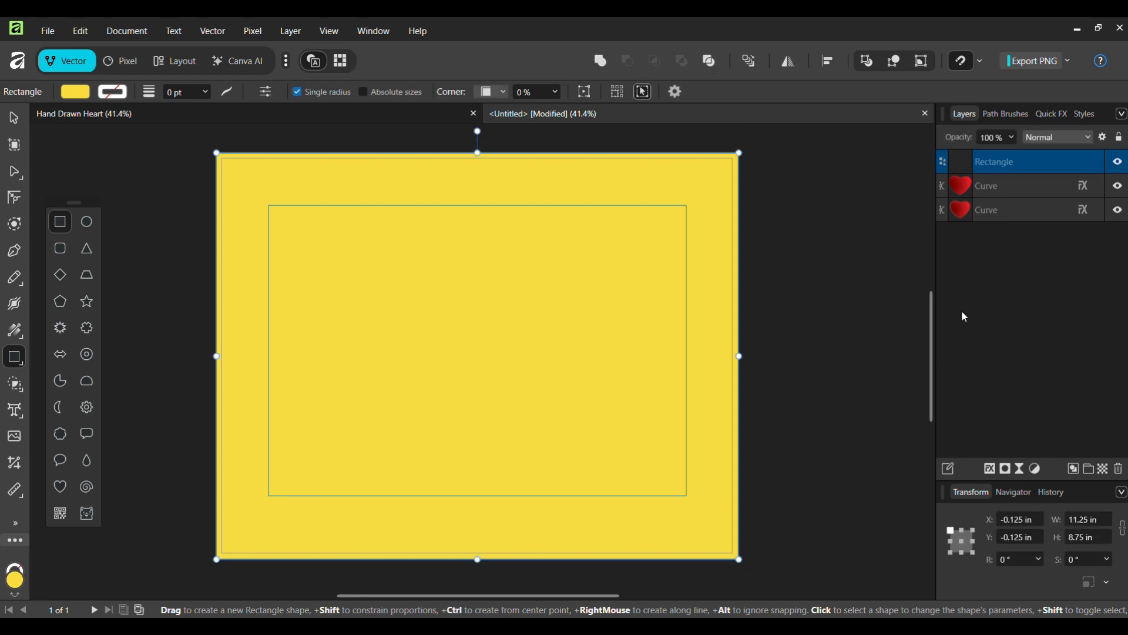
{"action": "left_click_drag", "start_coordinate": [961, 161], "coordinate": [960, 224]}
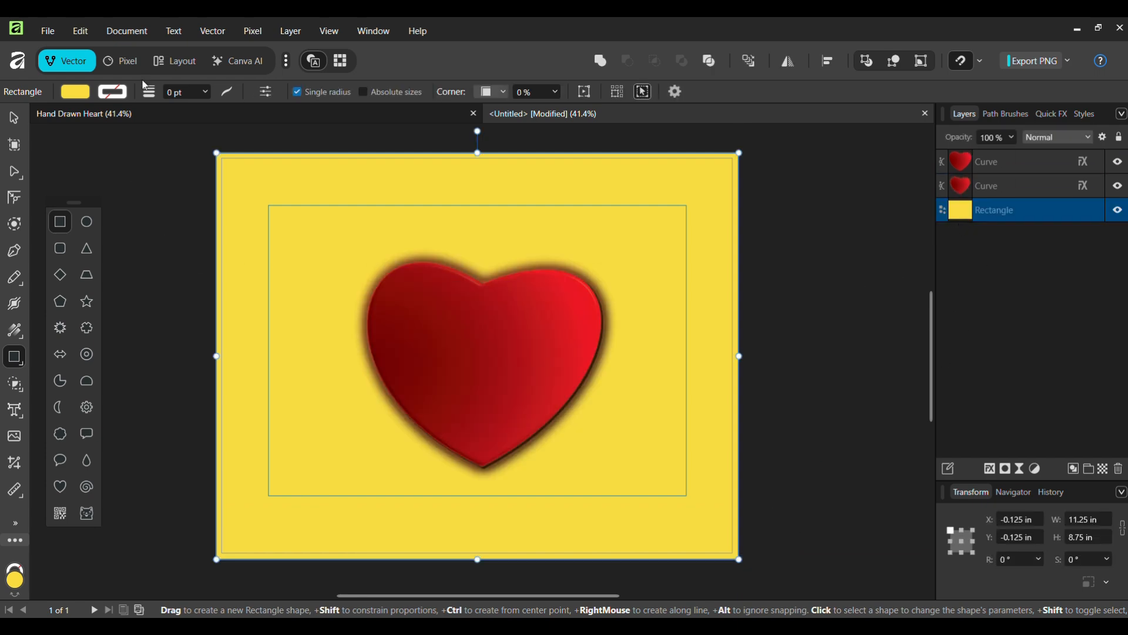
{"action": "left_click", "coordinate": [75, 92]}
{"action": "left_click", "coordinate": [112, 109]}
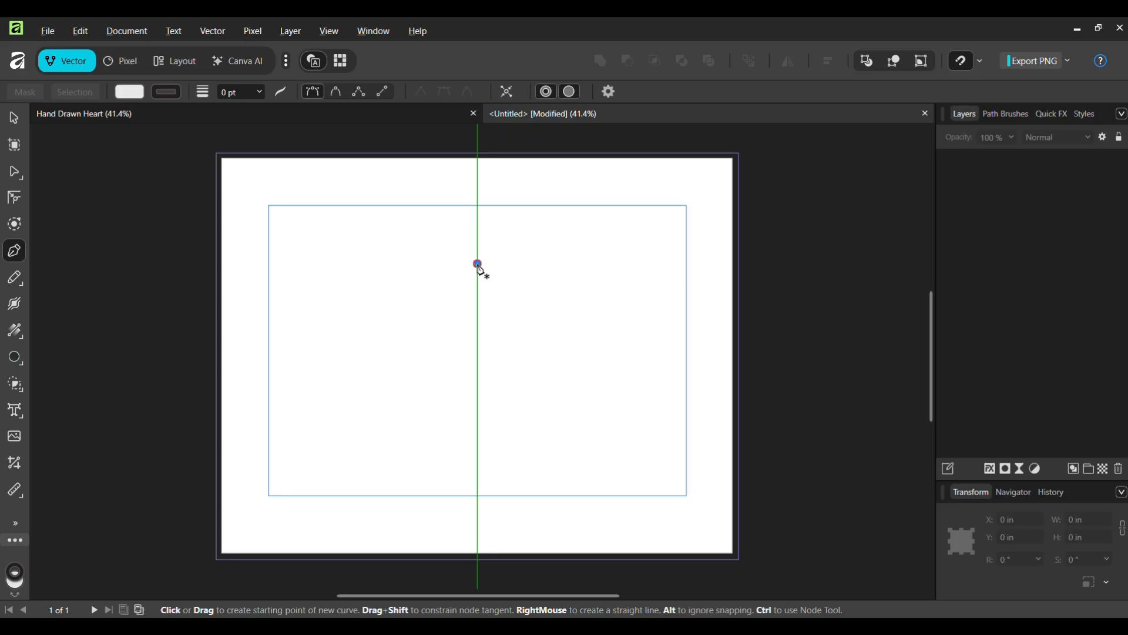
- Draw a closed two-node heart with the Pen Tool, with nodes at about X 5.5, Y 2.25 in and X 5.5, Y 6.42 in
{"action": "left_click_drag", "start_coordinate": [478, 264], "coordinate": [576, 206]}
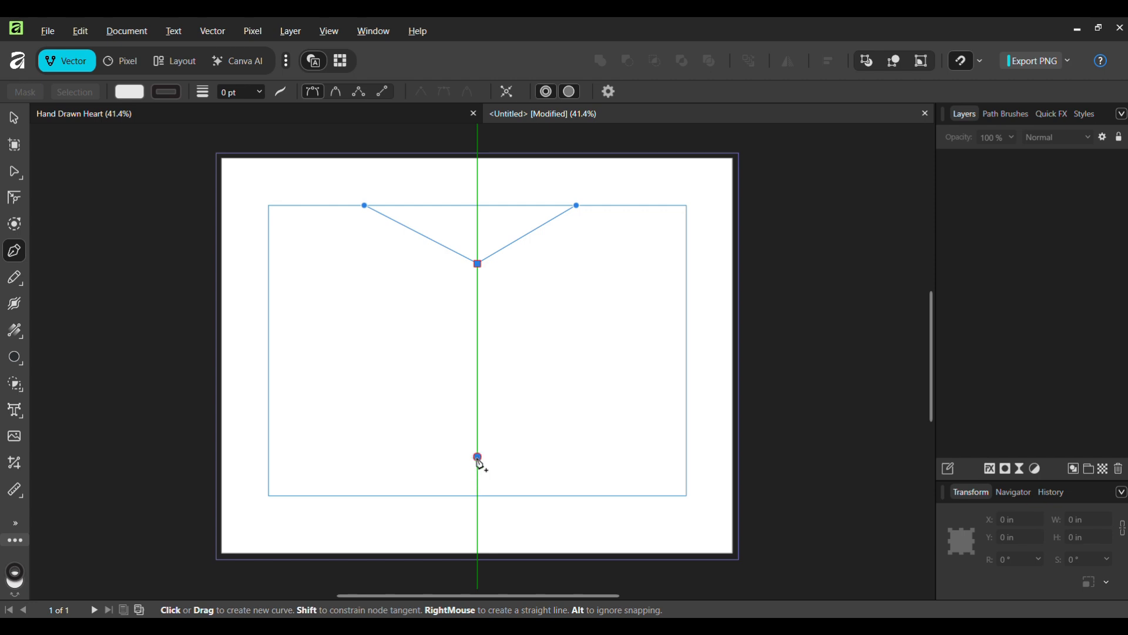
{"action": "left_click", "coordinate": [477, 457]}
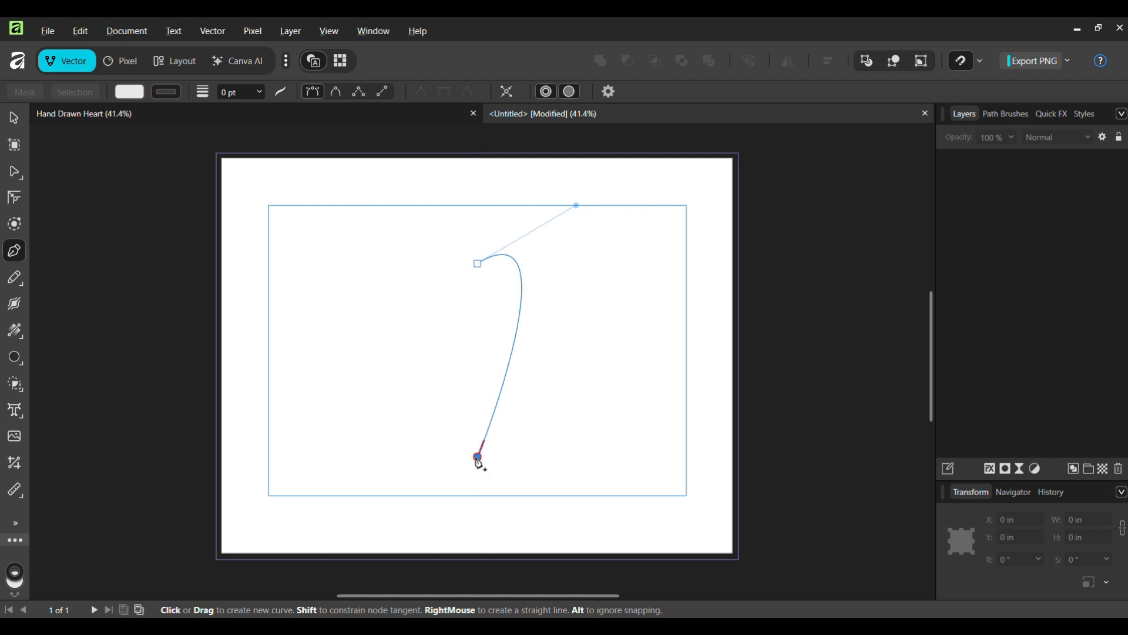
{"action": "left_click_drag", "start_coordinate": [477, 461], "coordinate": [338, 562]}
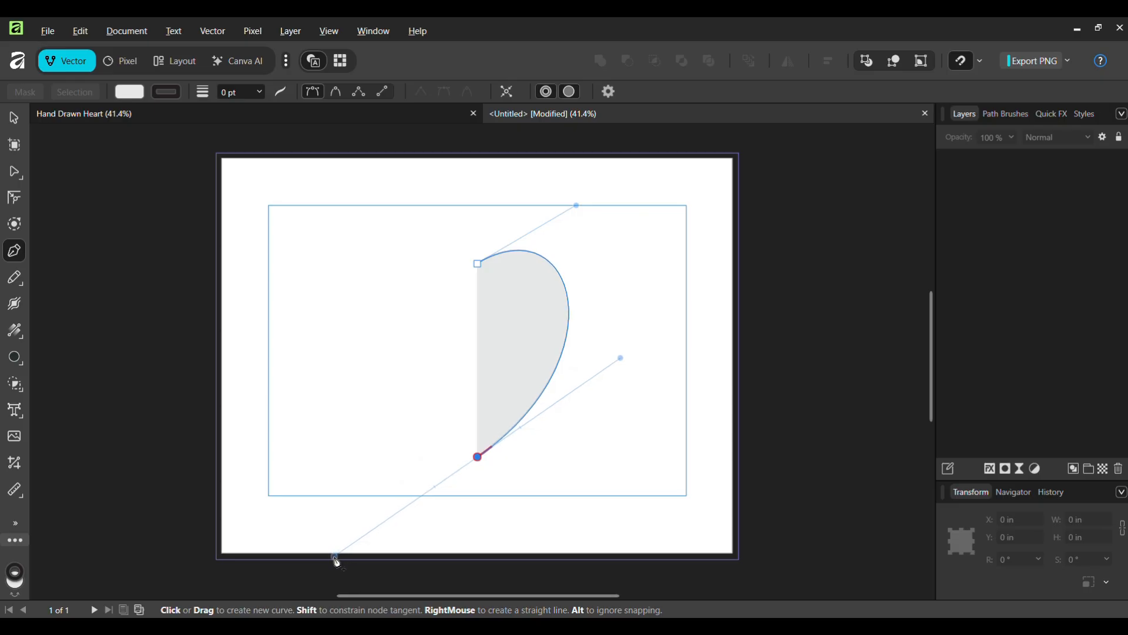
{"action": "left_click_drag", "start_coordinate": [338, 561], "coordinate": [337, 561]}
{"action": "left_click", "coordinate": [292, 405]}
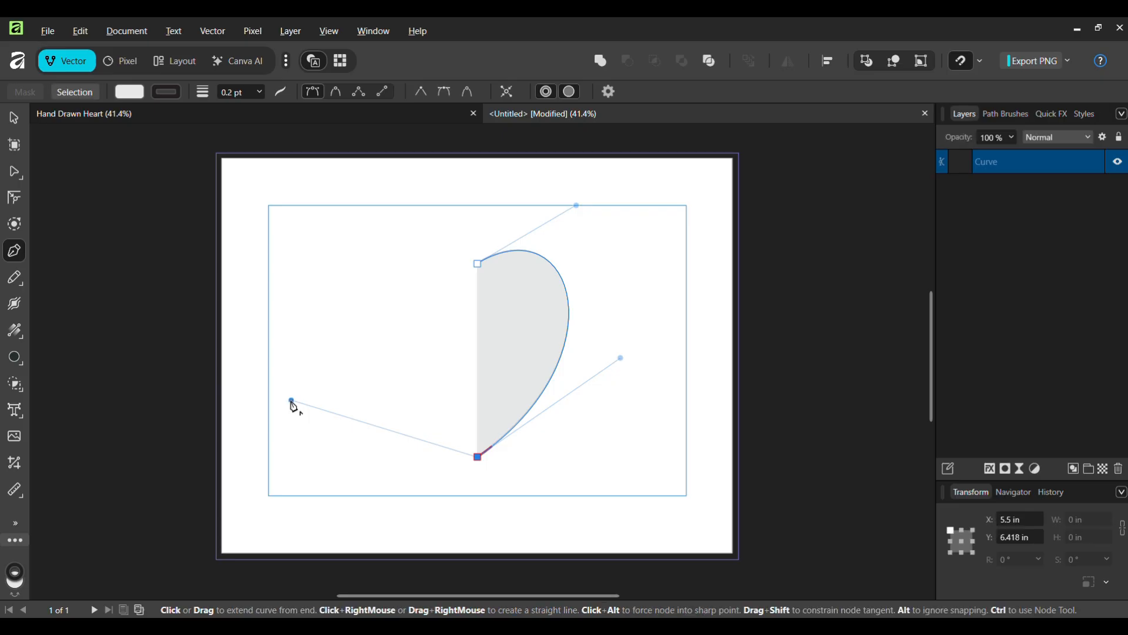
{"action": "left_click", "coordinate": [478, 265]}
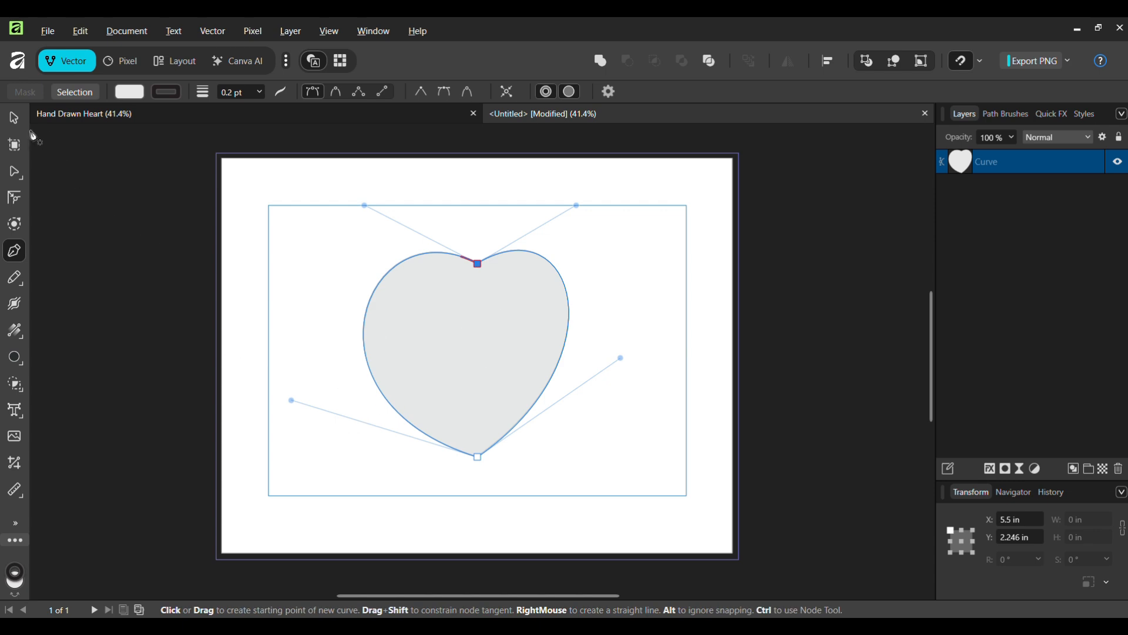
- Lower the heart's bottom node to about Y 6.98 in with the Node Tool and reshape its handles and the top node's handles
{"action": "left_click", "coordinate": [17, 170]}
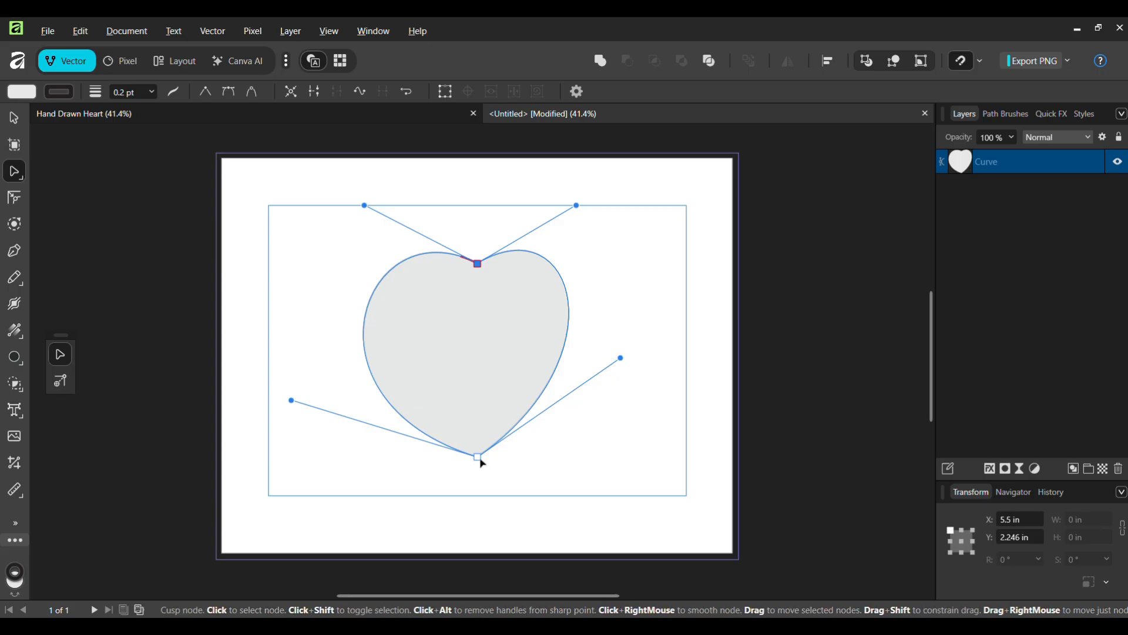
{"action": "left_click_drag", "start_coordinate": [479, 463], "coordinate": [483, 489]}
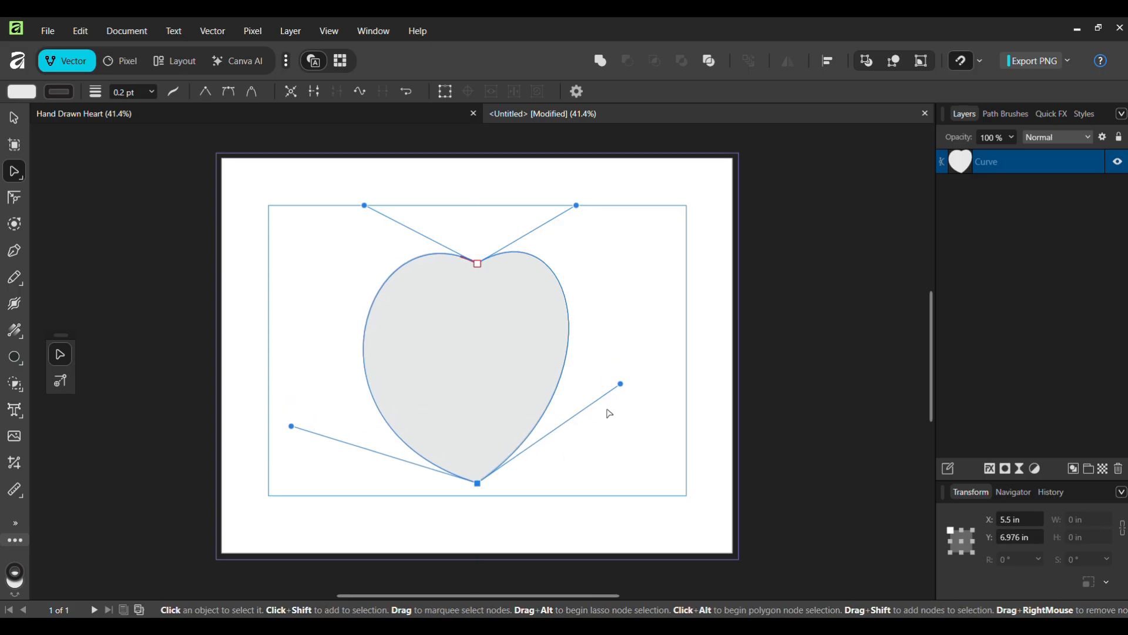
{"action": "left_click_drag", "start_coordinate": [621, 384], "coordinate": [633, 437]}
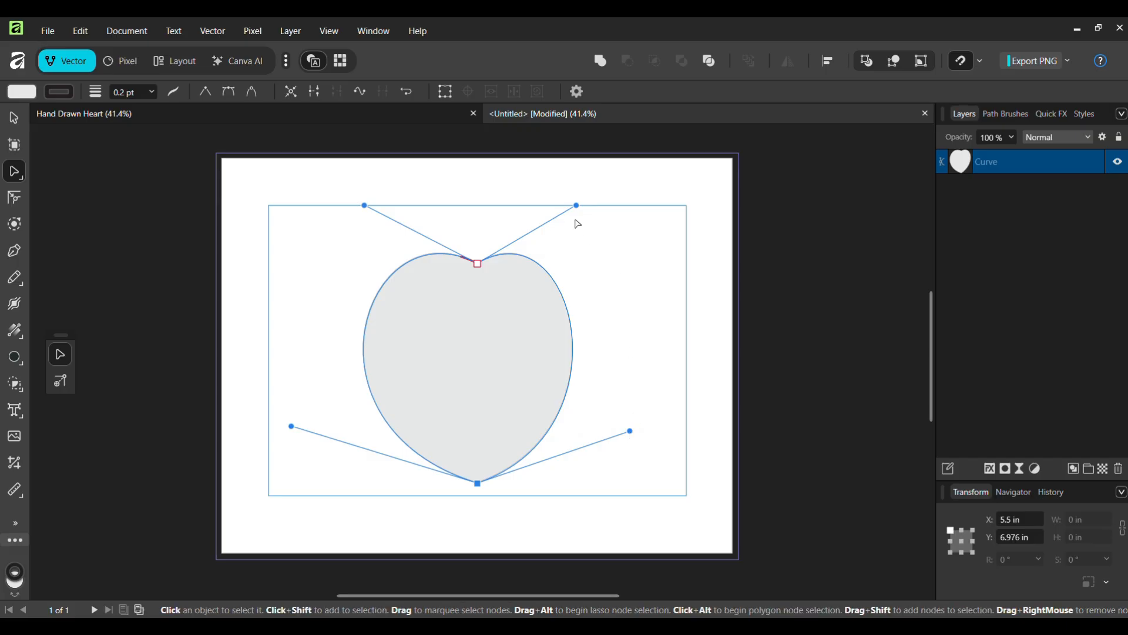
{"action": "left_click_drag", "start_coordinate": [578, 207], "coordinate": [635, 202]}
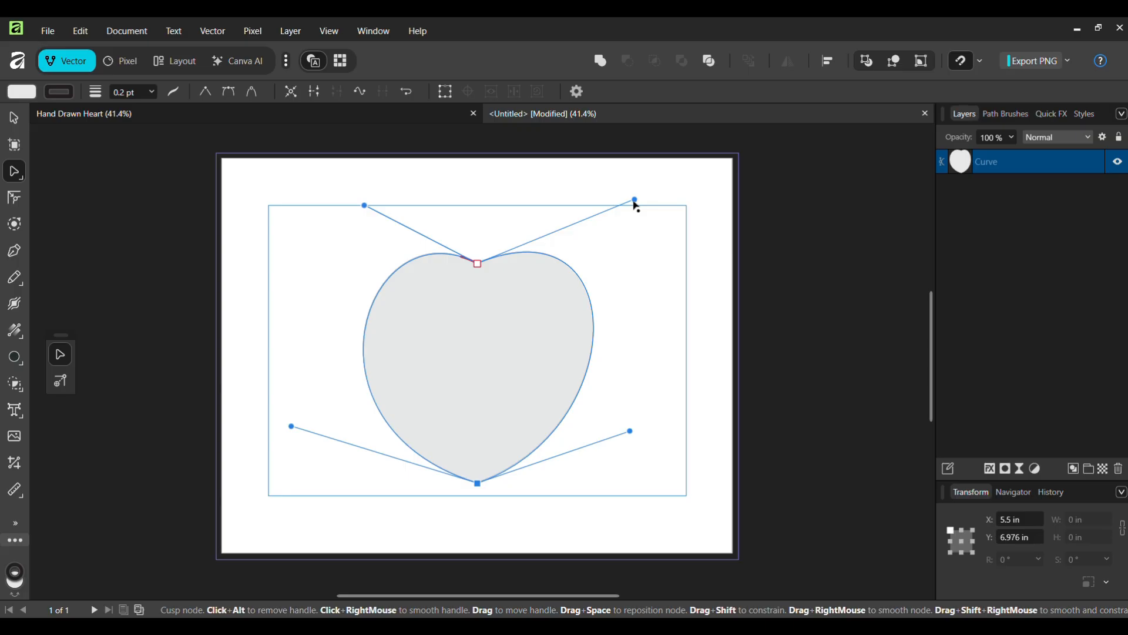
{"action": "left_click_drag", "start_coordinate": [364, 207], "coordinate": [353, 187]}
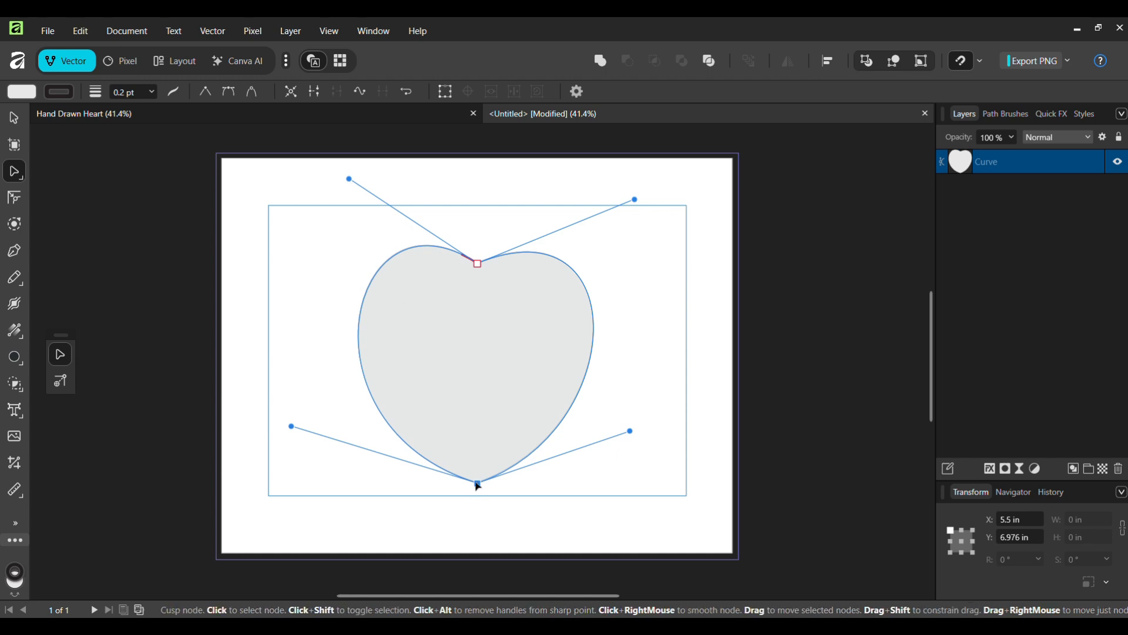
- Move the heart's bottom node down to Y 7.25 in and readjust both of its handles into upward-slanting, balanced sides
{"action": "left_click_drag", "start_coordinate": [477, 484], "coordinate": [476, 487]}
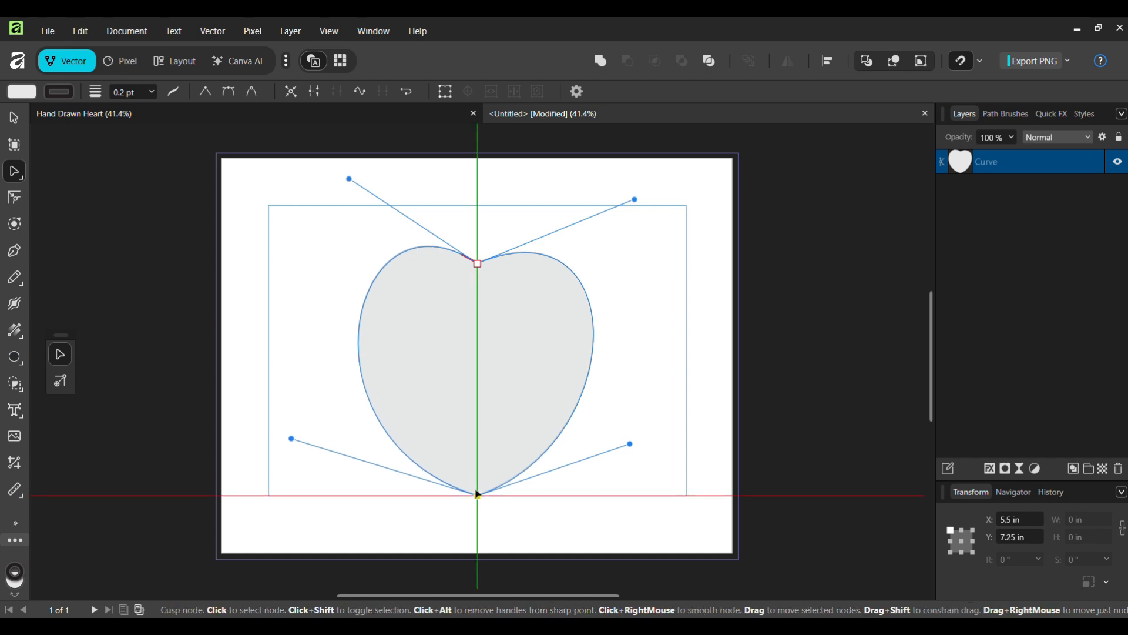
{"action": "left_click", "coordinate": [477, 494]}
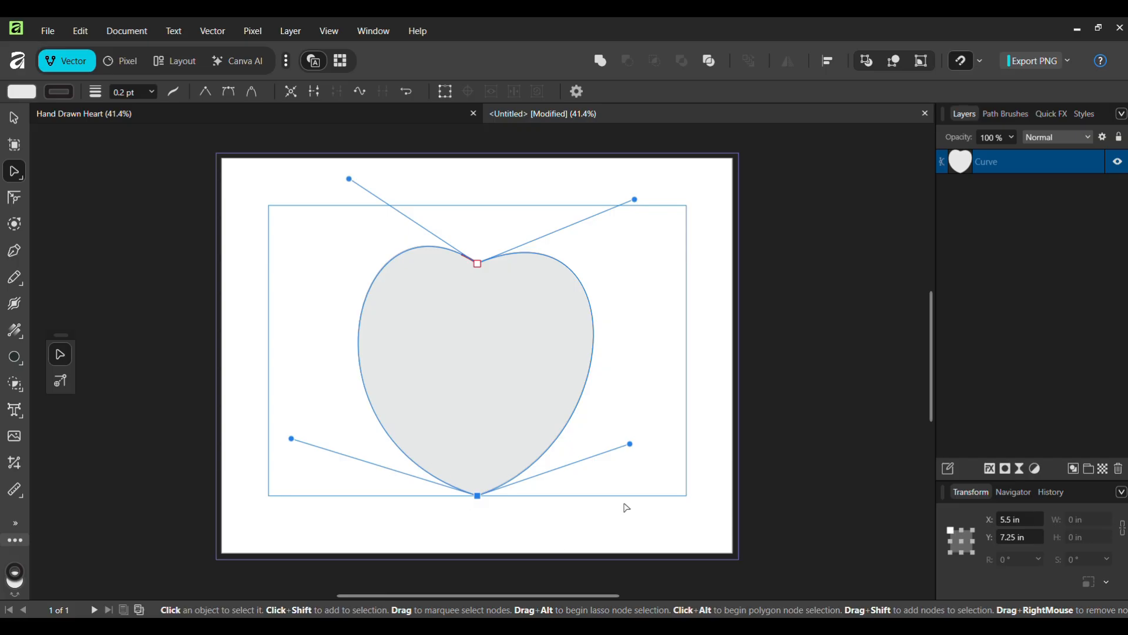
{"action": "left_click_drag", "start_coordinate": [630, 446], "coordinate": [635, 487]}
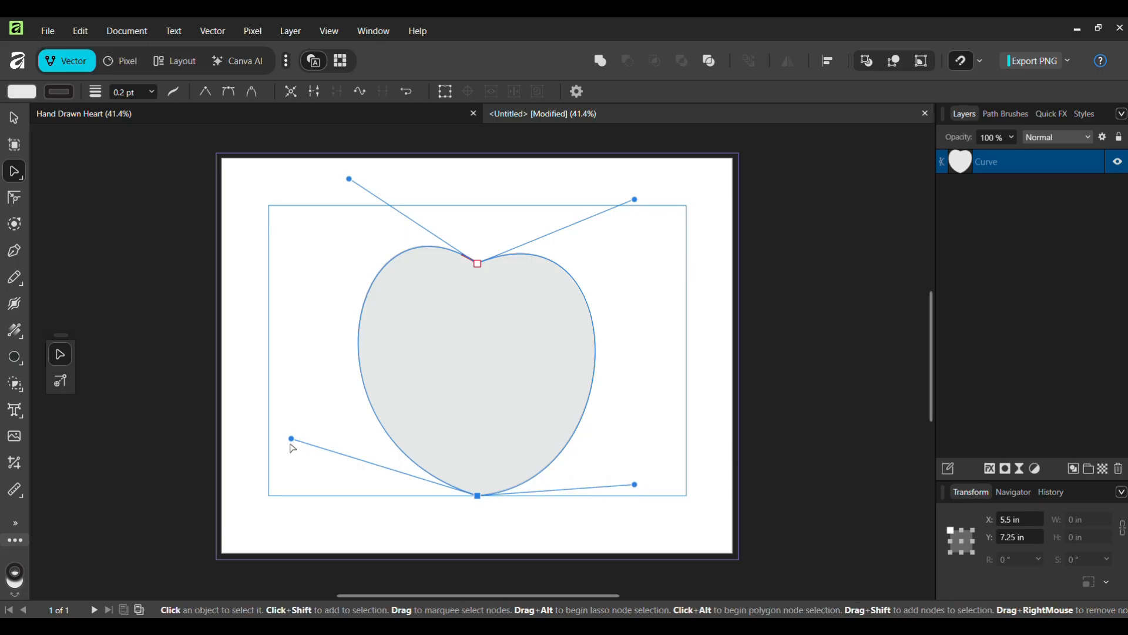
{"action": "mouse_move", "coordinate": [291, 440]}
{"action": "left_mouse_down"}
{"action": "mouse_move", "coordinate": [285, 468]}
{"action": "mouse_move", "coordinate": [297, 491]}
{"action": "mouse_move", "coordinate": [315, 390]}
{"action": "mouse_move", "coordinate": [304, 424]}
{"action": "left_mouse_up"}
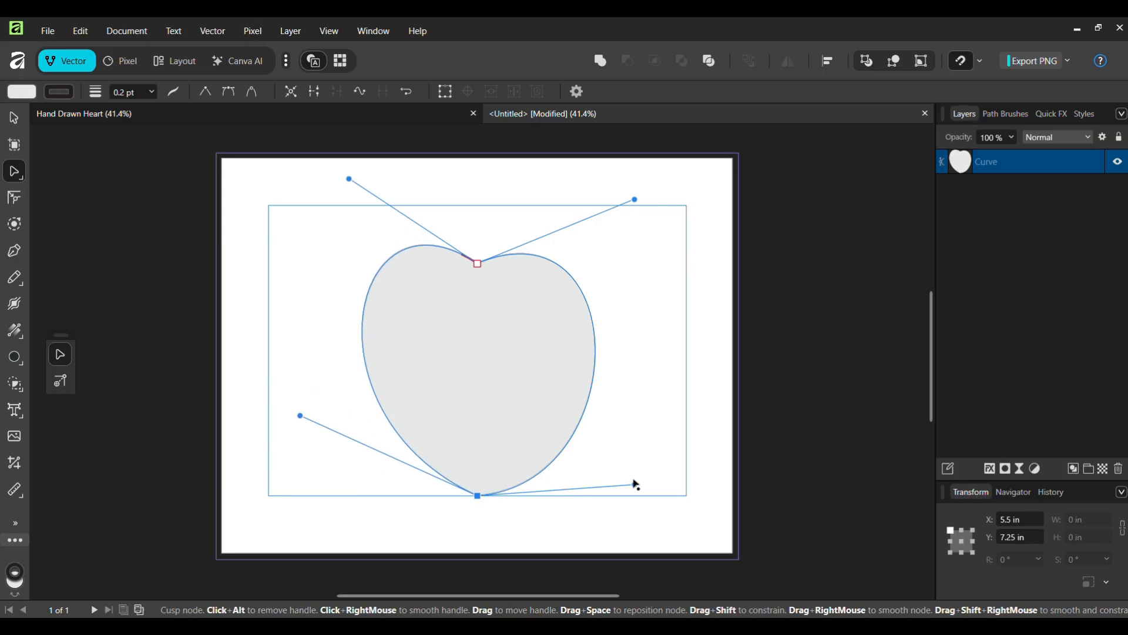
{"action": "left_click_drag", "start_coordinate": [635, 484], "coordinate": [642, 429]}
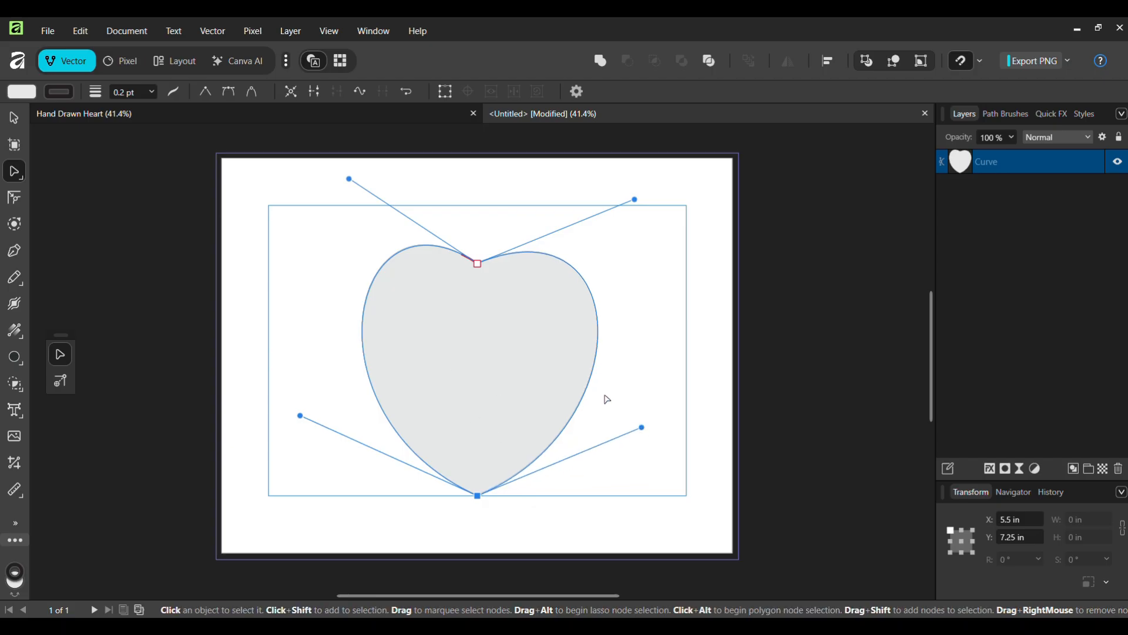
{"action": "left_click_drag", "start_coordinate": [641, 428], "coordinate": [639, 419]}
- Lower the heart's top node to about Y 3.31 in and move the whole heart to about X 3.13, Y 2.24 in
{"action": "left_click_drag", "start_coordinate": [477, 264], "coordinate": [475, 317]}
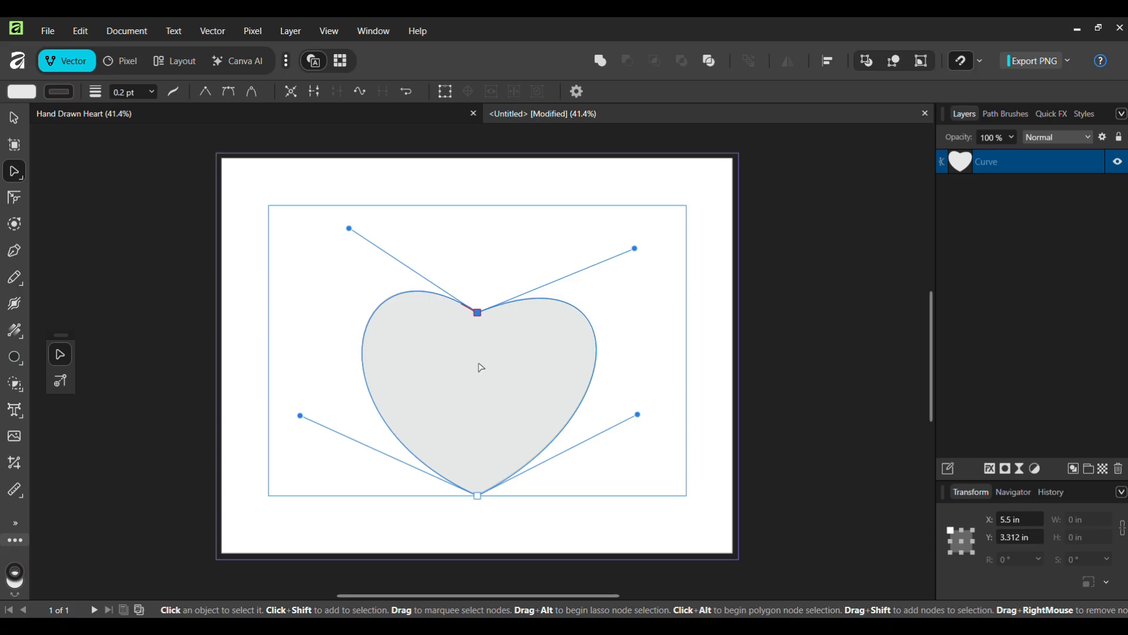
{"action": "left_click", "coordinate": [19, 123]}
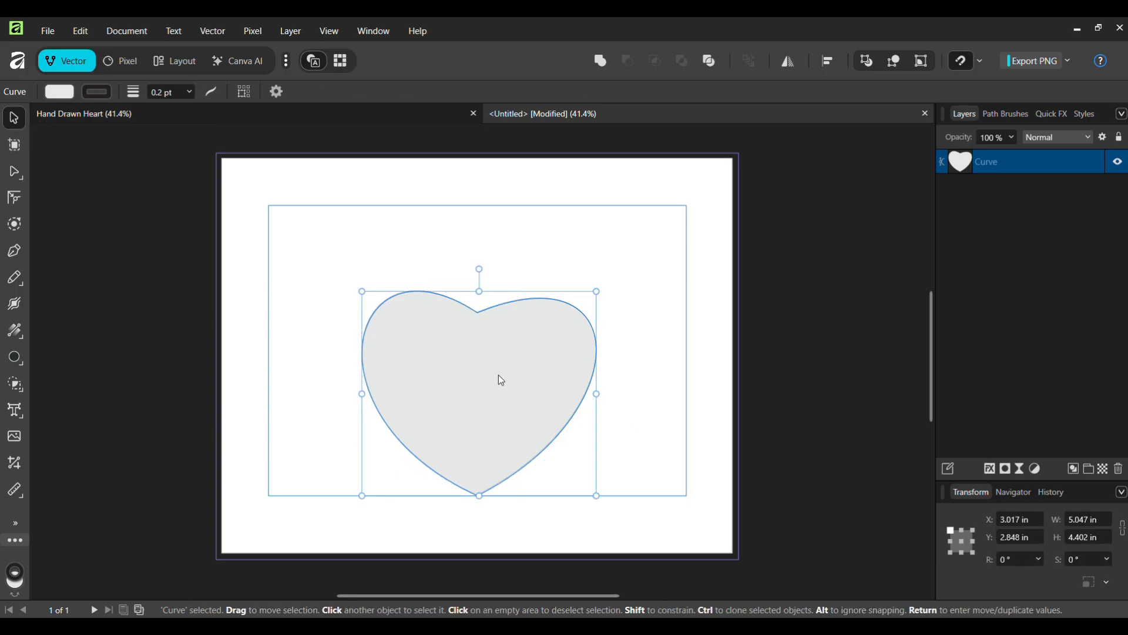
{"action": "left_click_drag", "start_coordinate": [487, 369], "coordinate": [491, 351]}
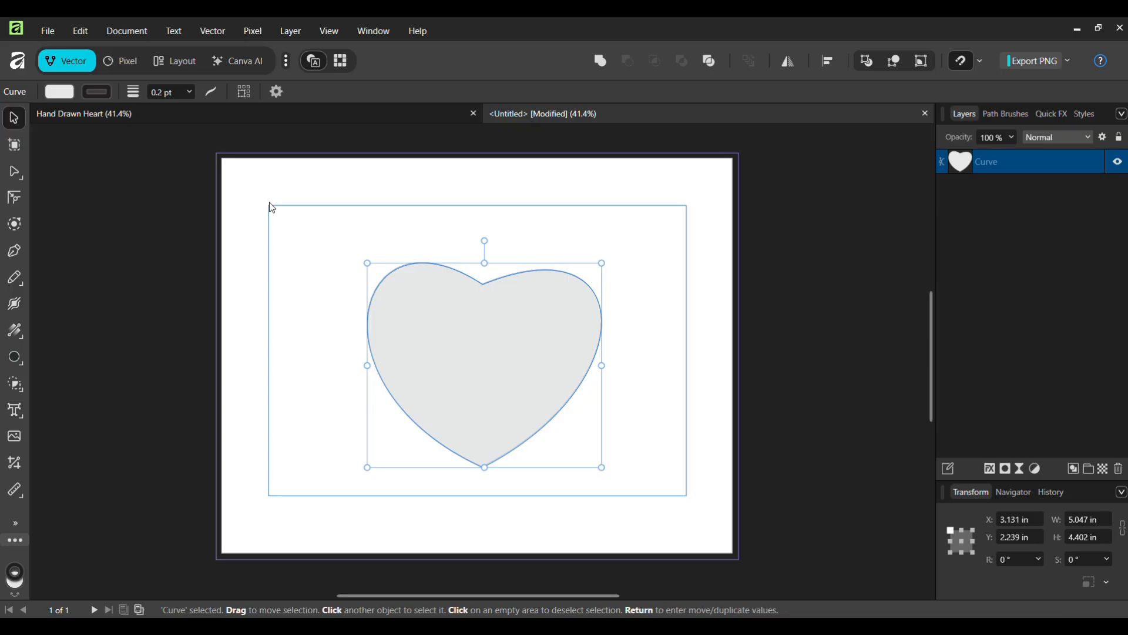
- Shift the hue of the heart's fill to red and remove its stroke
{"action": "left_click", "coordinate": [60, 92]}
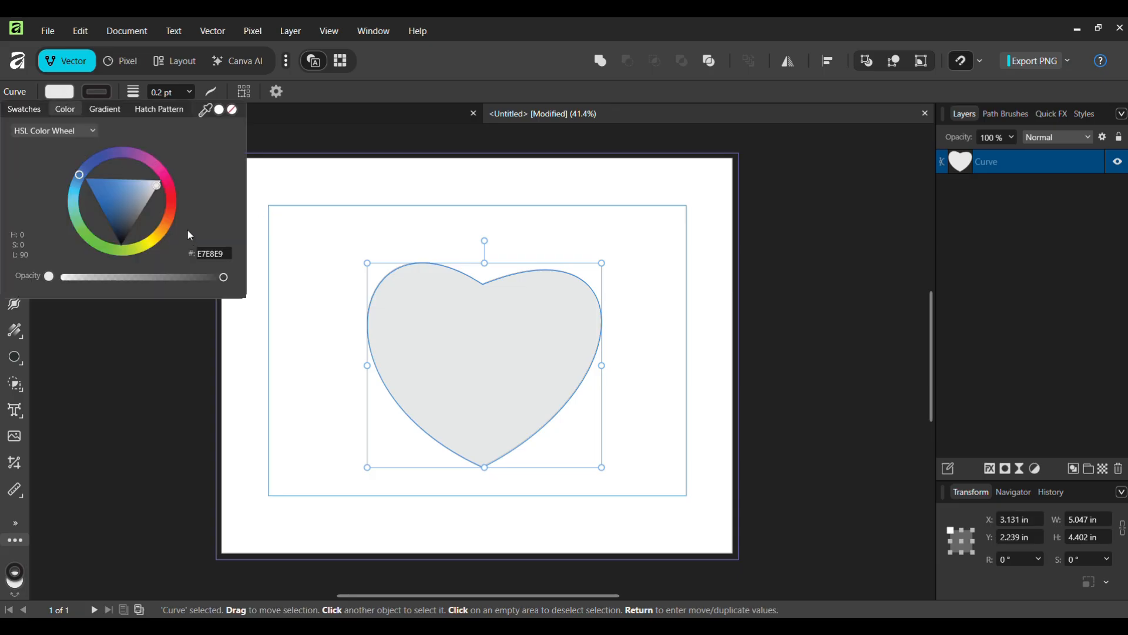
{"action": "left_click_drag", "start_coordinate": [172, 196], "coordinate": [171, 192]}
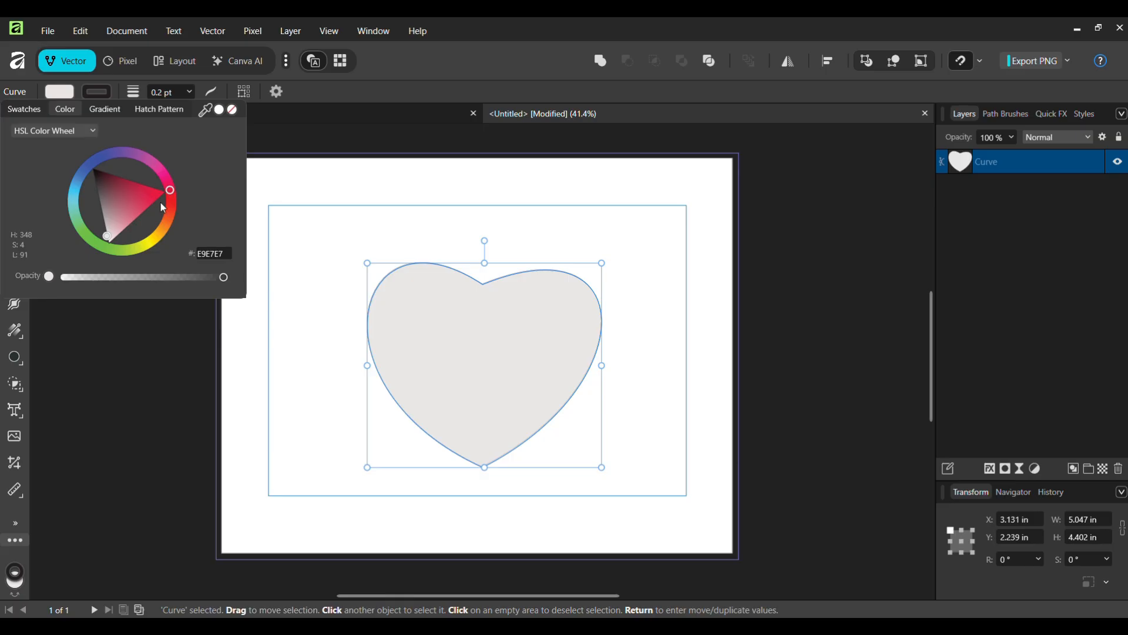
{"action": "left_click_drag", "start_coordinate": [175, 206], "coordinate": [176, 203]}
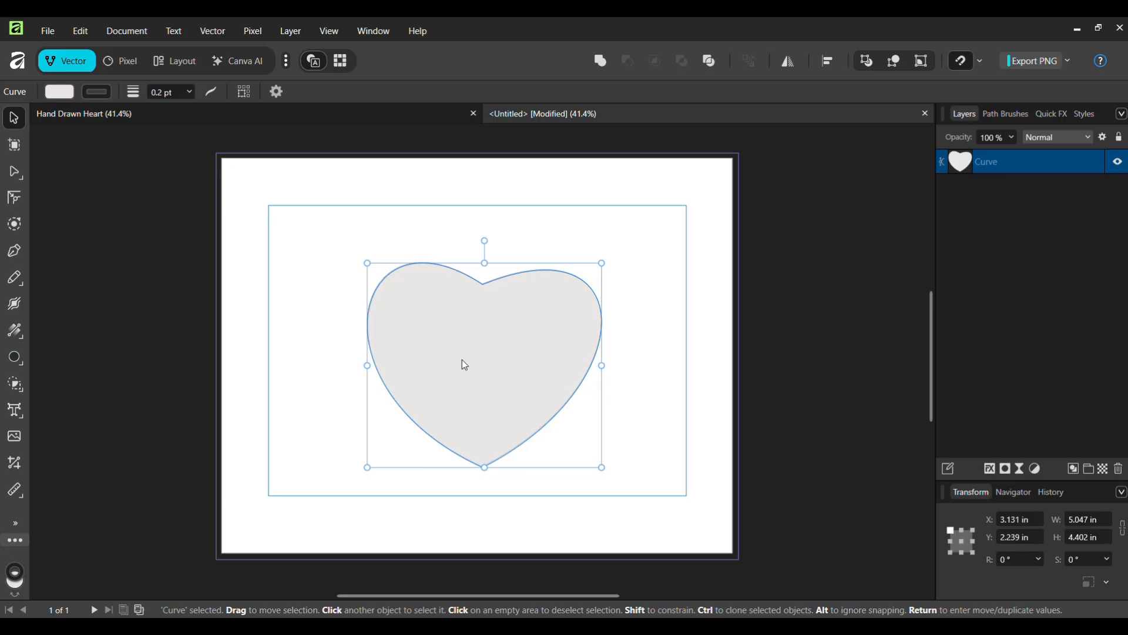
{"action": "left_click", "coordinate": [106, 94]}
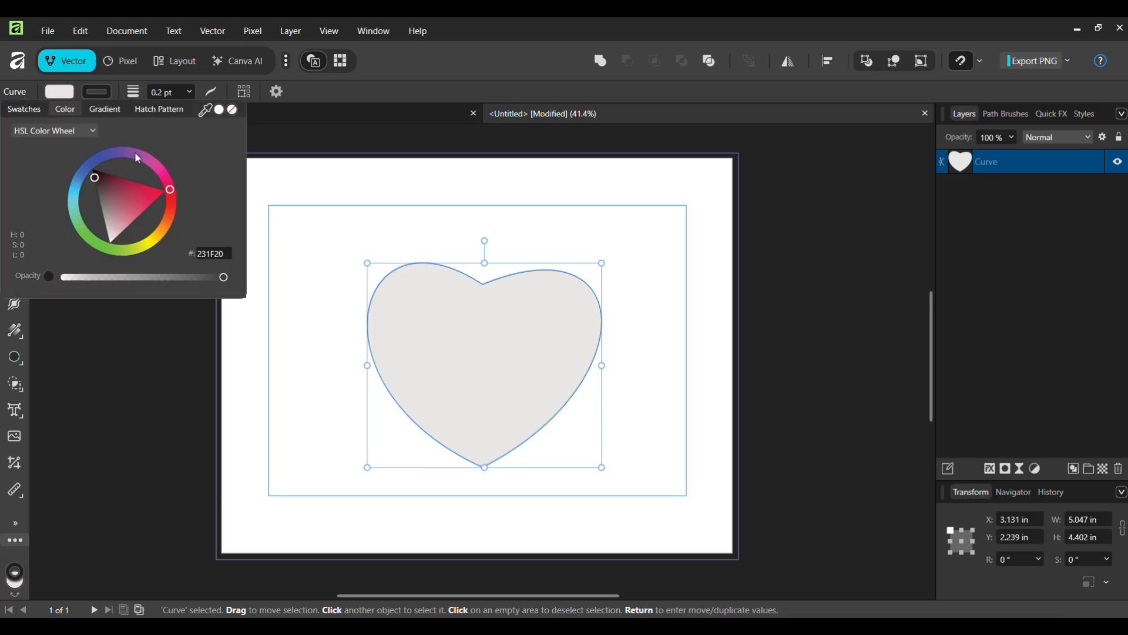
{"action": "left_click", "coordinate": [233, 111]}
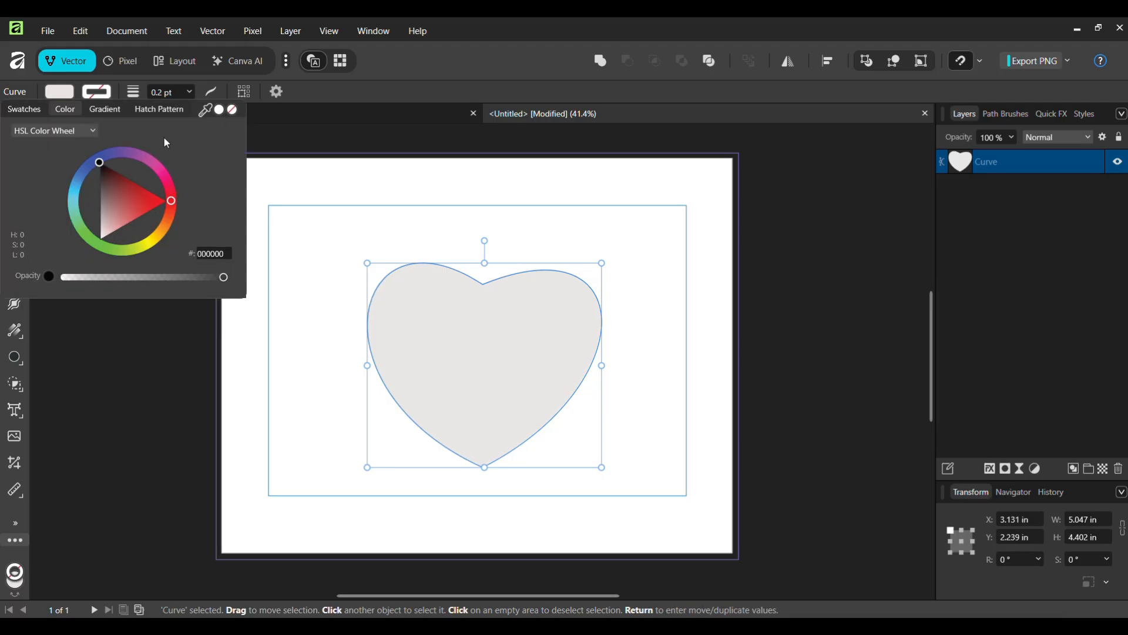
- Set the heart's fill to solid red DF1C16
{"action": "left_click", "coordinate": [61, 93]}
{"action": "left_click", "coordinate": [59, 92]}
{"action": "left_click", "coordinate": [100, 109]}
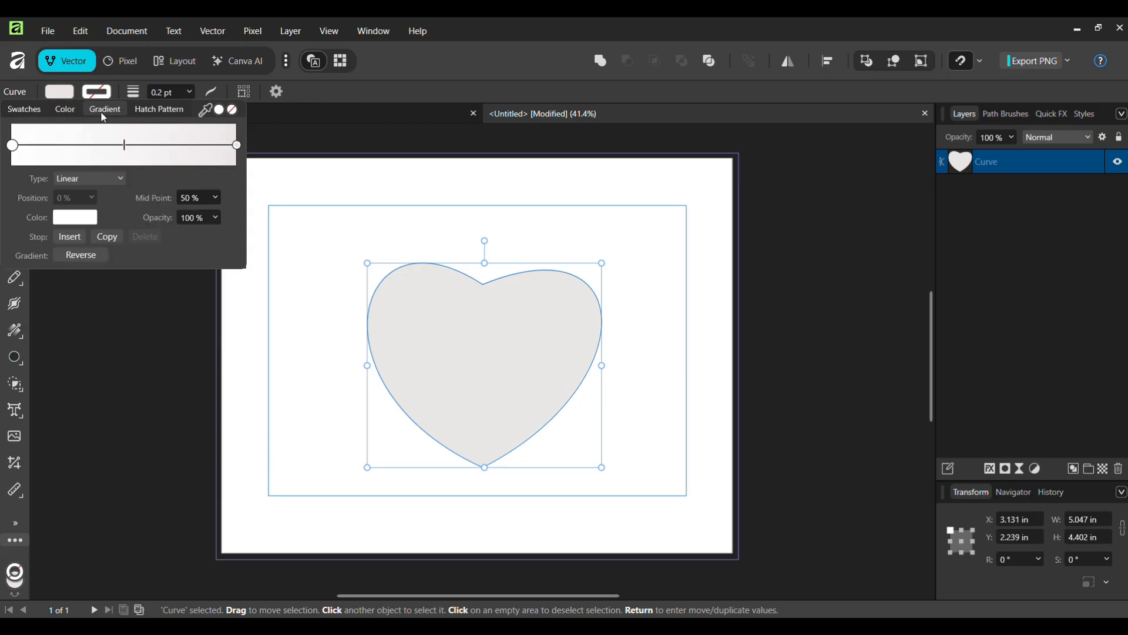
{"action": "left_click", "coordinate": [64, 94]}
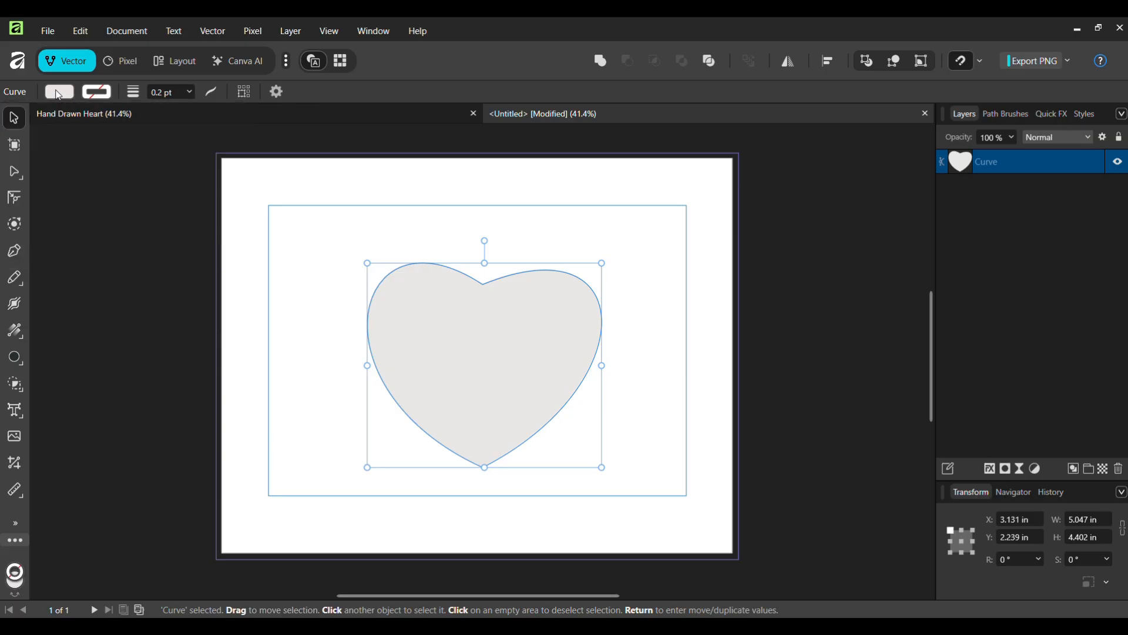
{"action": "left_click", "coordinate": [66, 96]}
{"action": "left_click", "coordinate": [151, 200]}
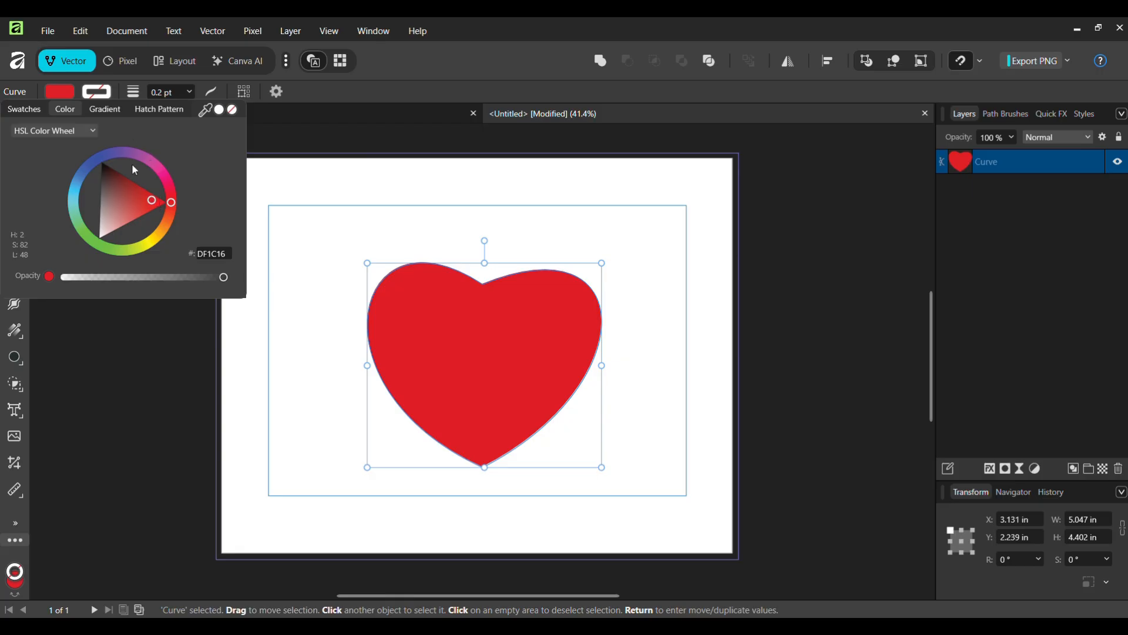
- Give the heart a linear gradient from dark red to bright red with its mid point at 56%
{"action": "left_click", "coordinate": [104, 109]}
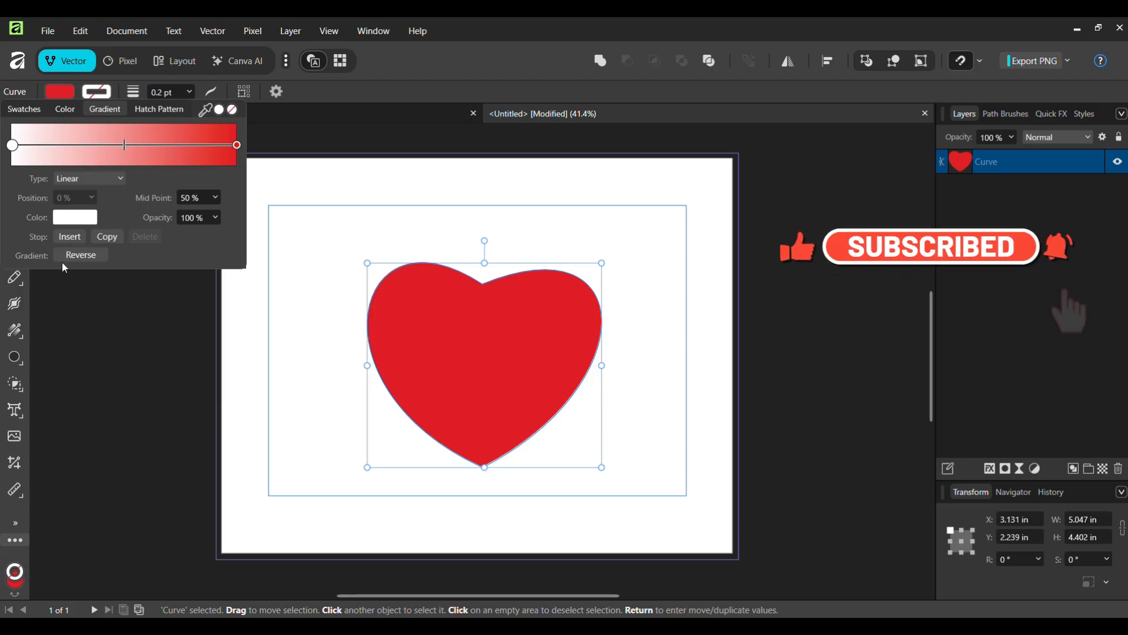
{"action": "left_click", "coordinate": [83, 223]}
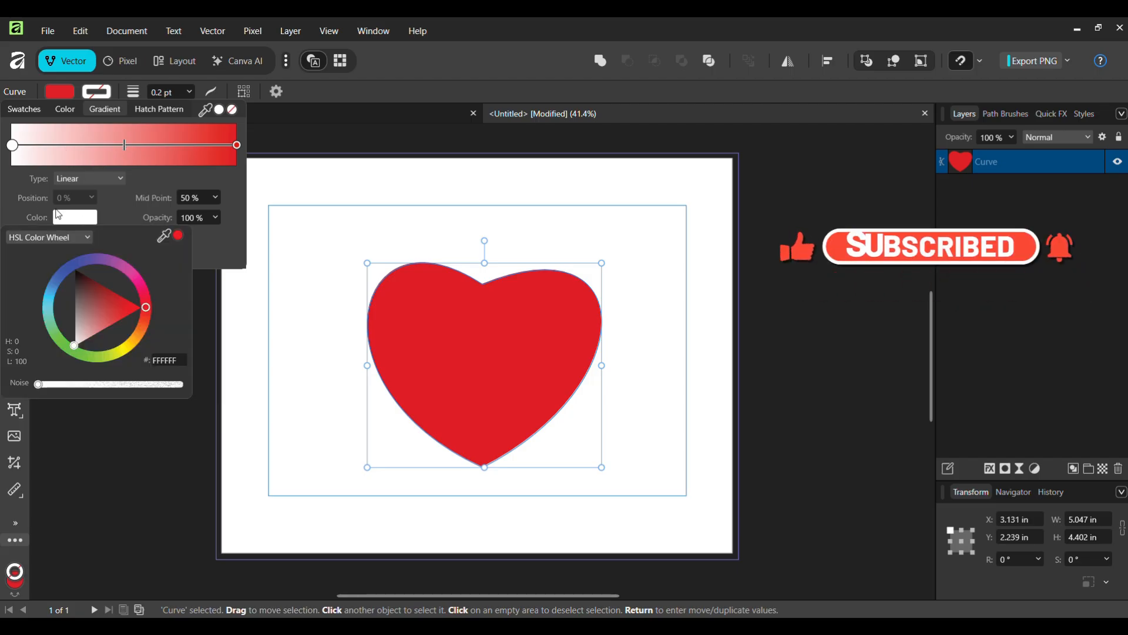
{"action": "left_click", "coordinate": [16, 153]}
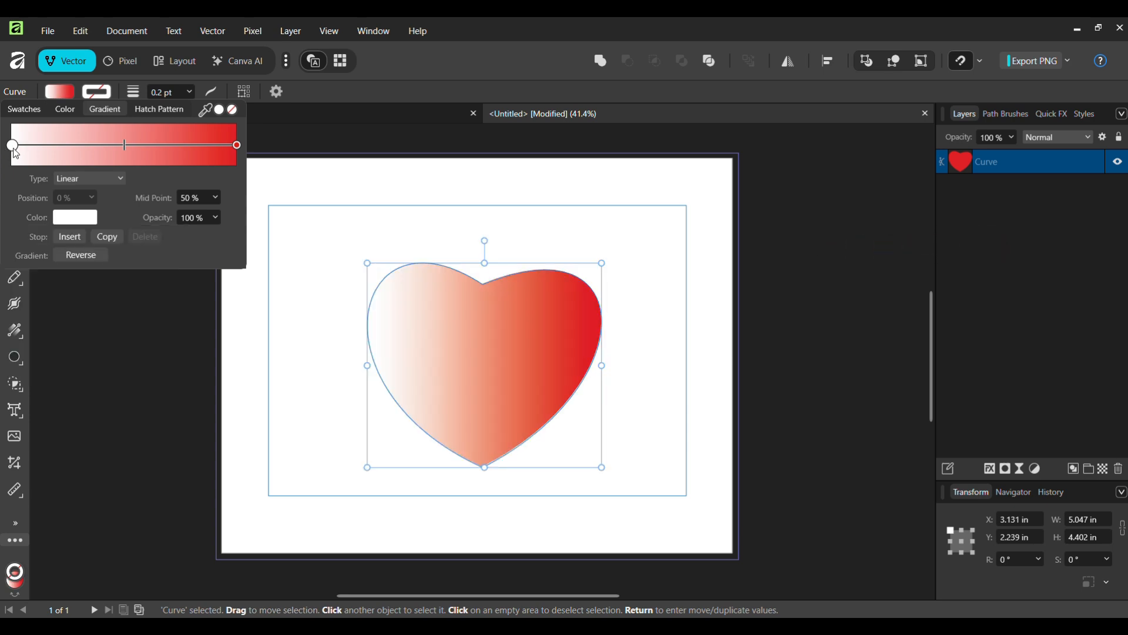
{"action": "left_click", "coordinate": [74, 220]}
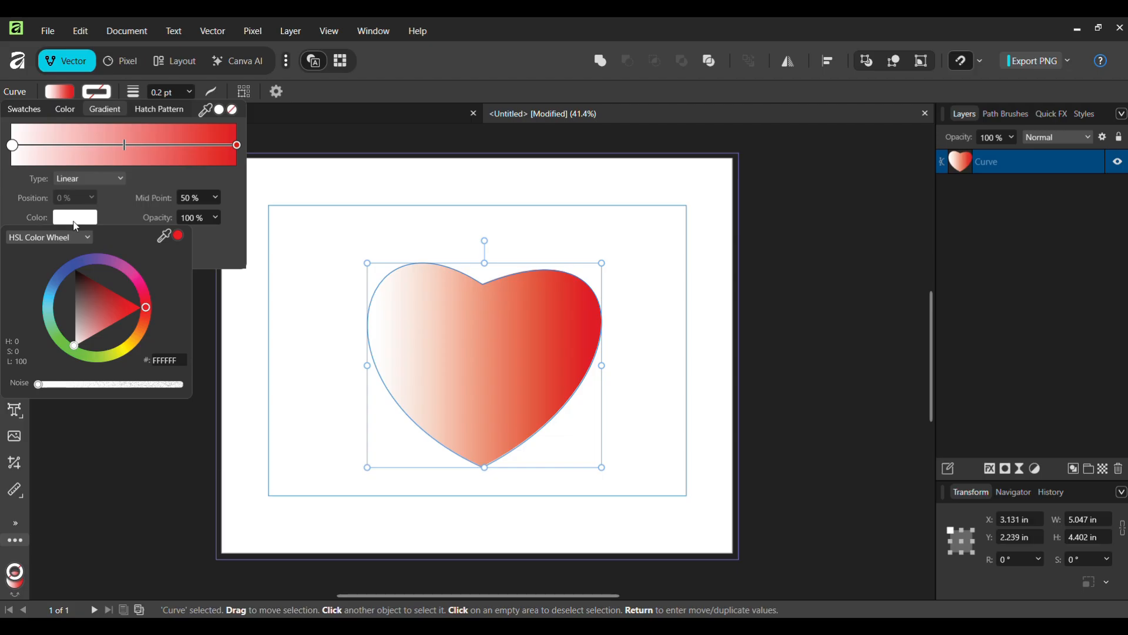
{"action": "left_click", "coordinate": [79, 275]}
{"action": "left_click_drag", "start_coordinate": [83, 279], "coordinate": [99, 286]}
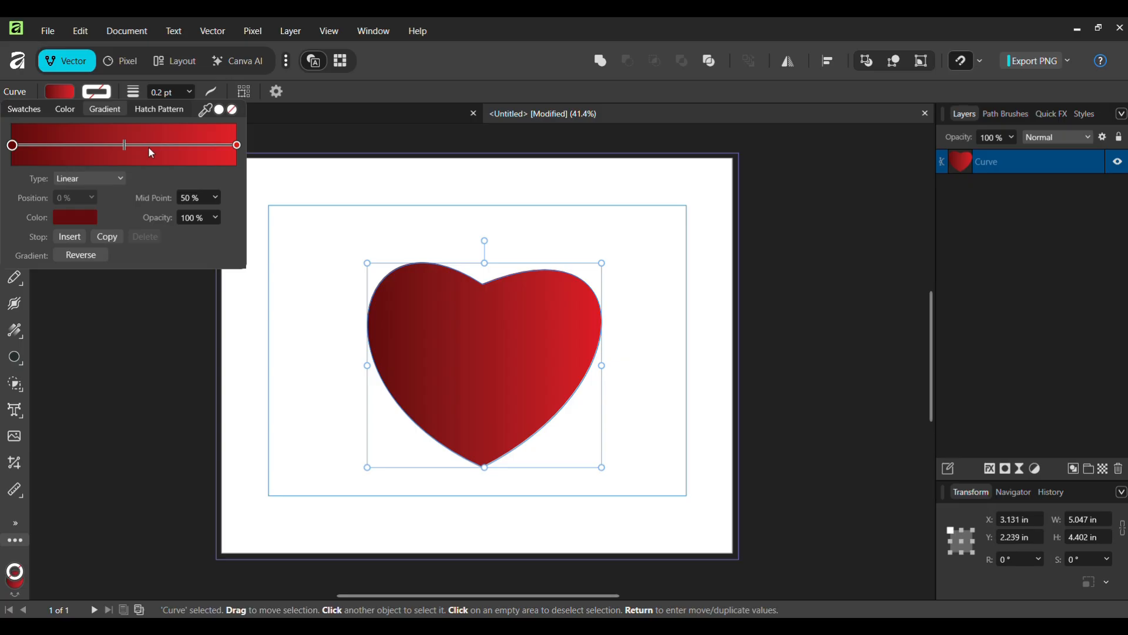
{"action": "left_click_drag", "start_coordinate": [123, 144], "coordinate": [137, 143]}
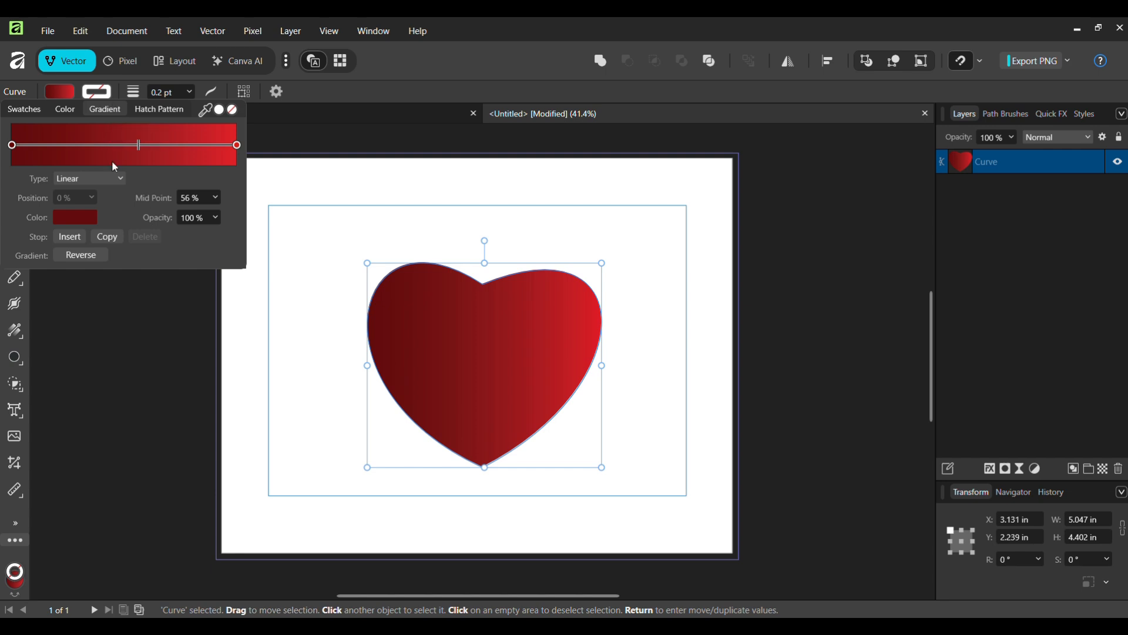
- Change the heart's gradient type to Radial and deselect the heart
{"action": "left_click", "coordinate": [122, 179]}
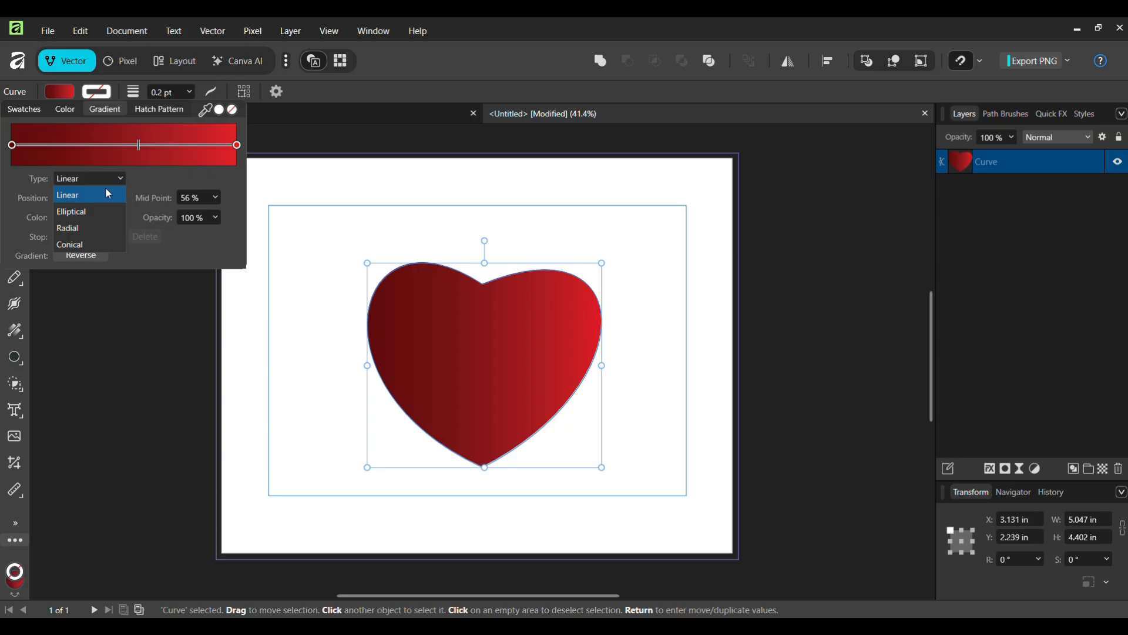
{"action": "left_click", "coordinate": [71, 226]}
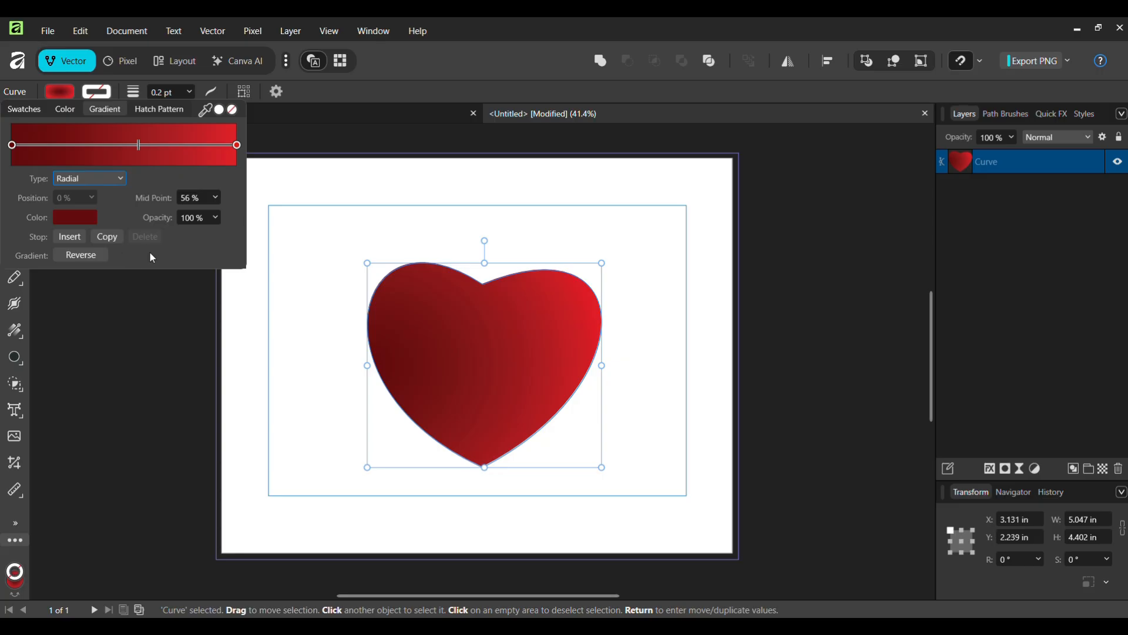
{"action": "left_click", "coordinate": [304, 226]}
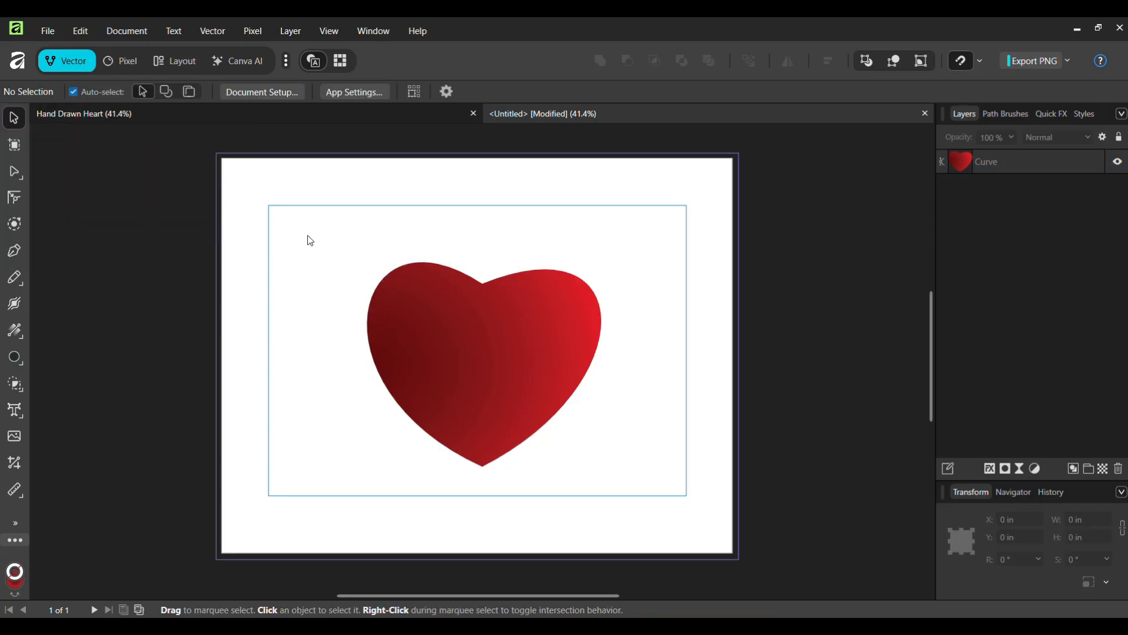
- Add an Outer Shadow effect to the heart with radius 7.3 px, offset 2.6 px, intensity 68% and angle 45°
{"action": "left_click", "coordinate": [513, 357]}
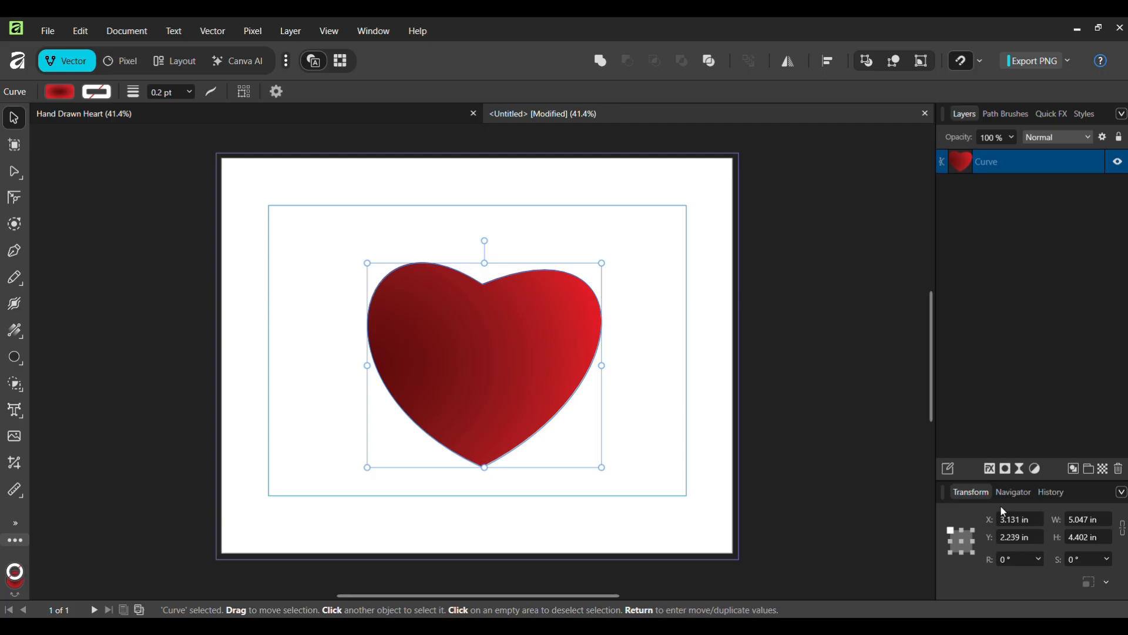
{"action": "left_click", "coordinate": [993, 472]}
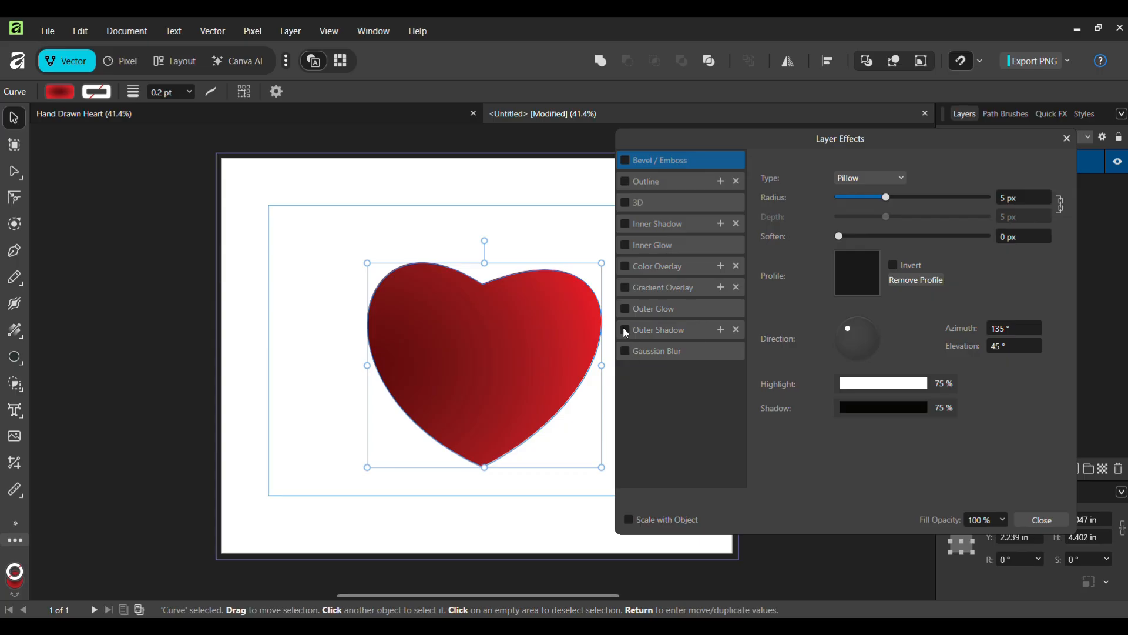
{"action": "left_click", "coordinate": [683, 332]}
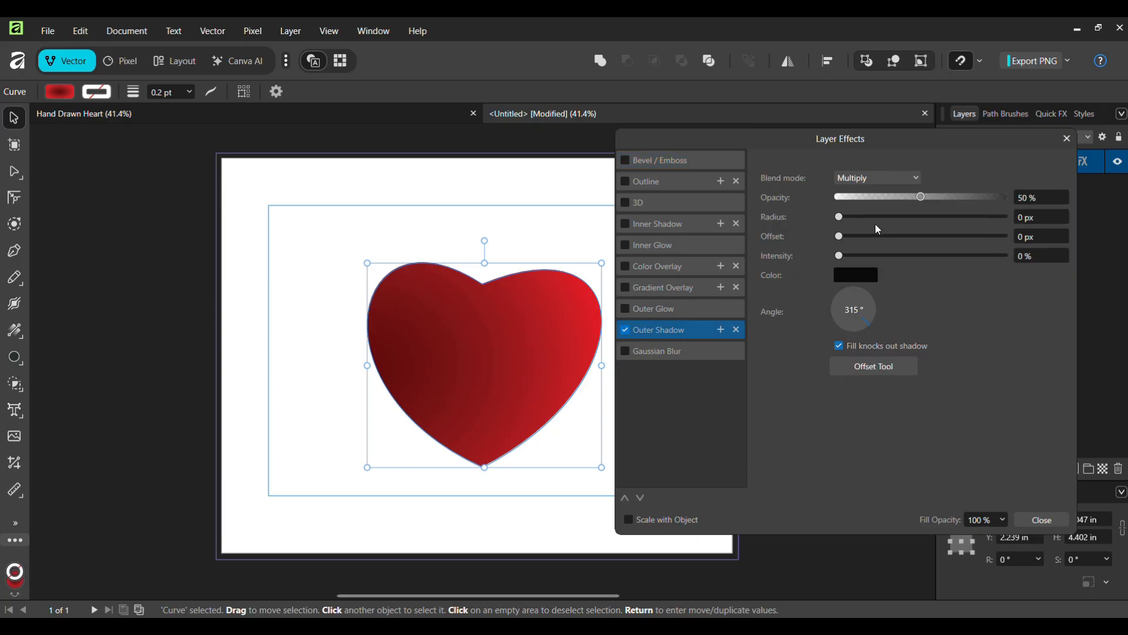
{"action": "left_click_drag", "start_coordinate": [840, 217], "coordinate": [902, 219]}
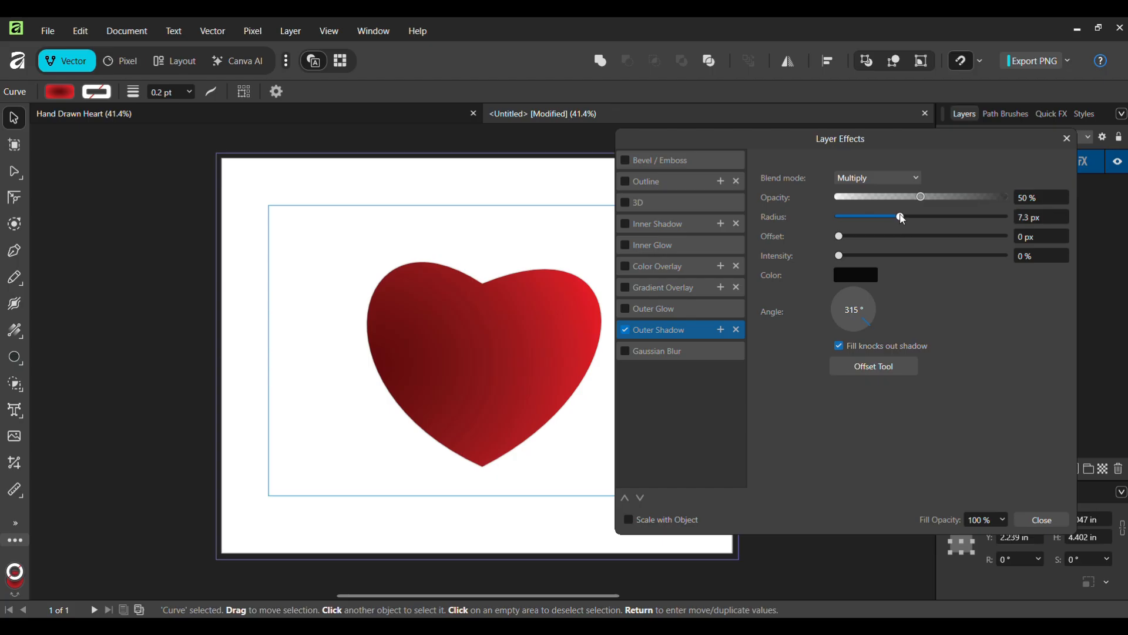
{"action": "left_click_drag", "start_coordinate": [842, 236], "coordinate": [952, 253]}
{"action": "left_click_drag", "start_coordinate": [874, 325], "coordinate": [880, 277]}
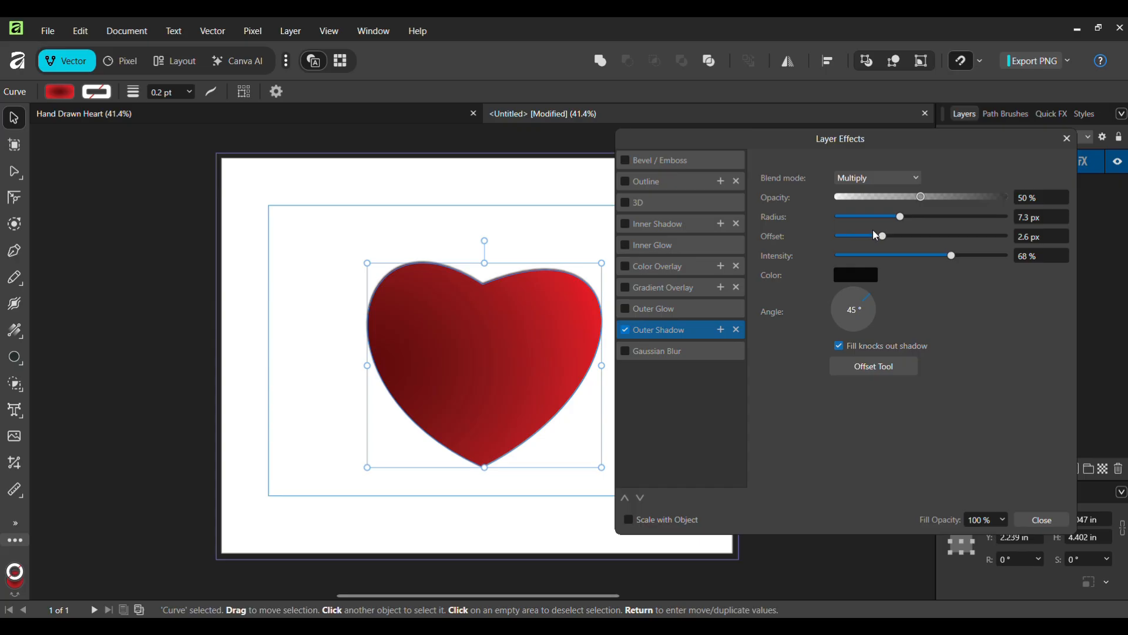
- Adjust the heart's outer shadow to radius 5.1 px, offset 13.3 px and angle 315°
{"action": "left_click_drag", "start_coordinate": [881, 236], "coordinate": [952, 236]}
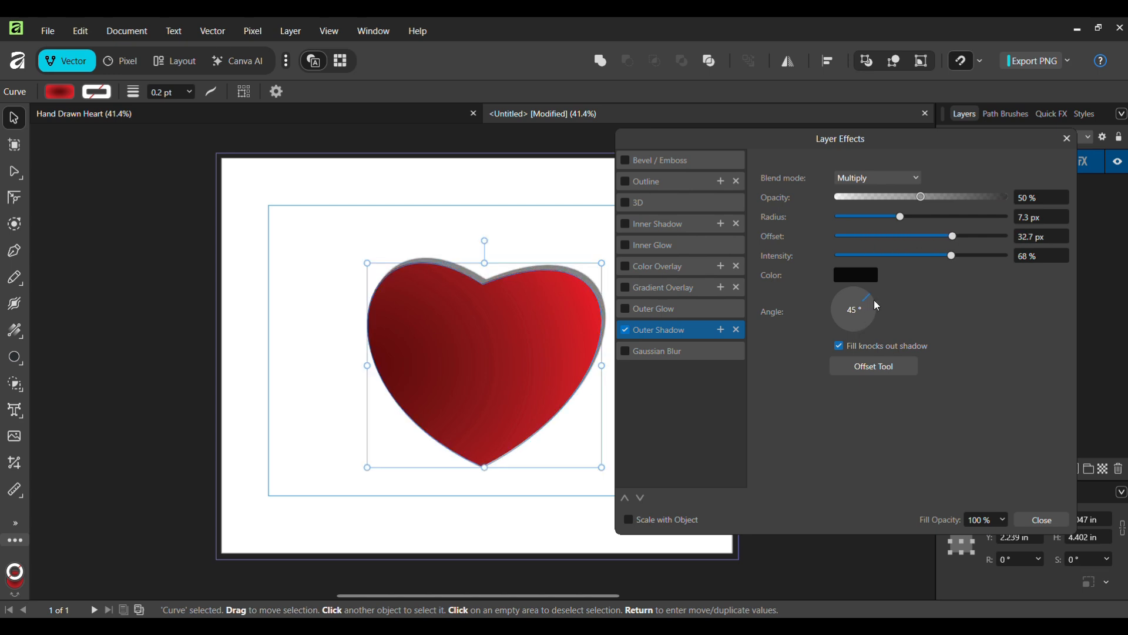
{"action": "left_click_drag", "start_coordinate": [869, 301], "coordinate": [874, 344]}
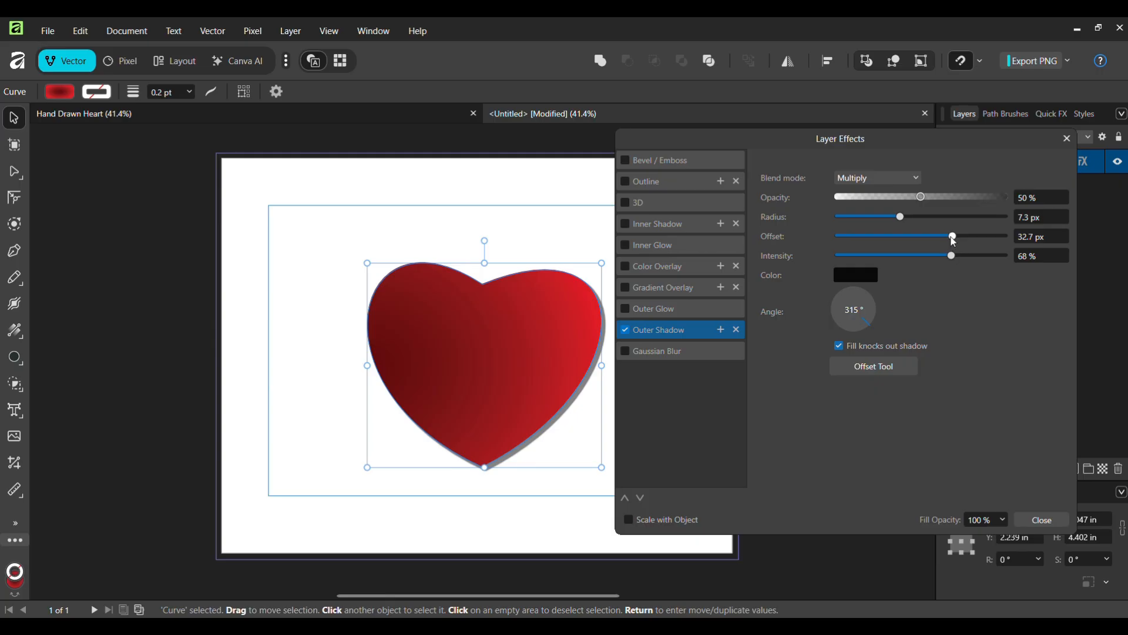
{"action": "left_click_drag", "start_coordinate": [953, 238], "coordinate": [920, 246]}
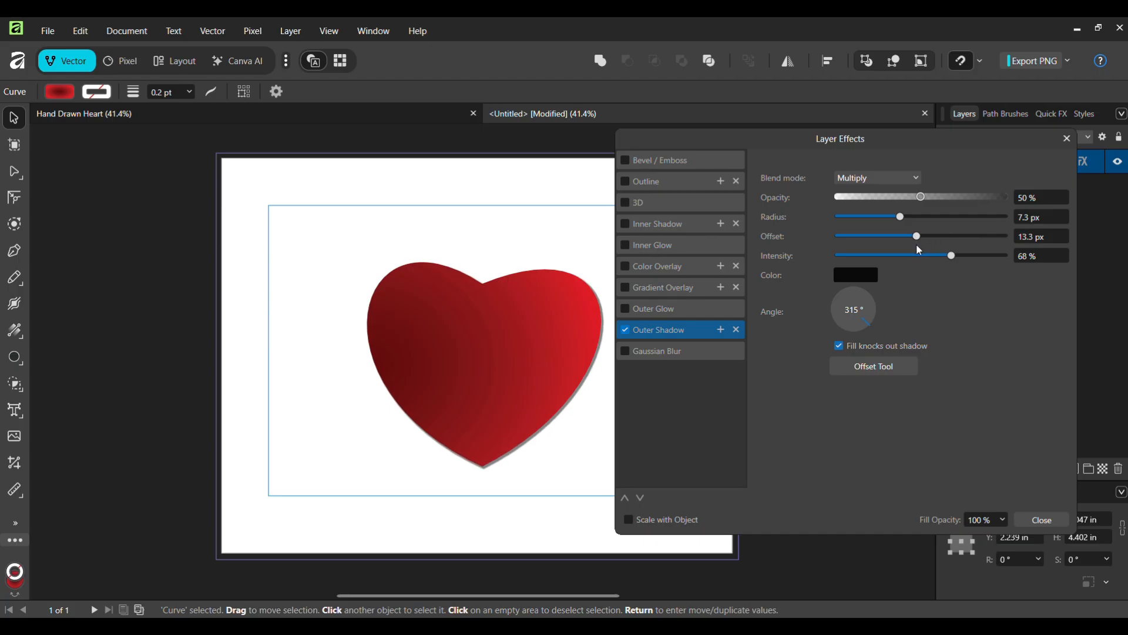
{"action": "left_click_drag", "start_coordinate": [899, 220], "coordinate": [893, 220]}
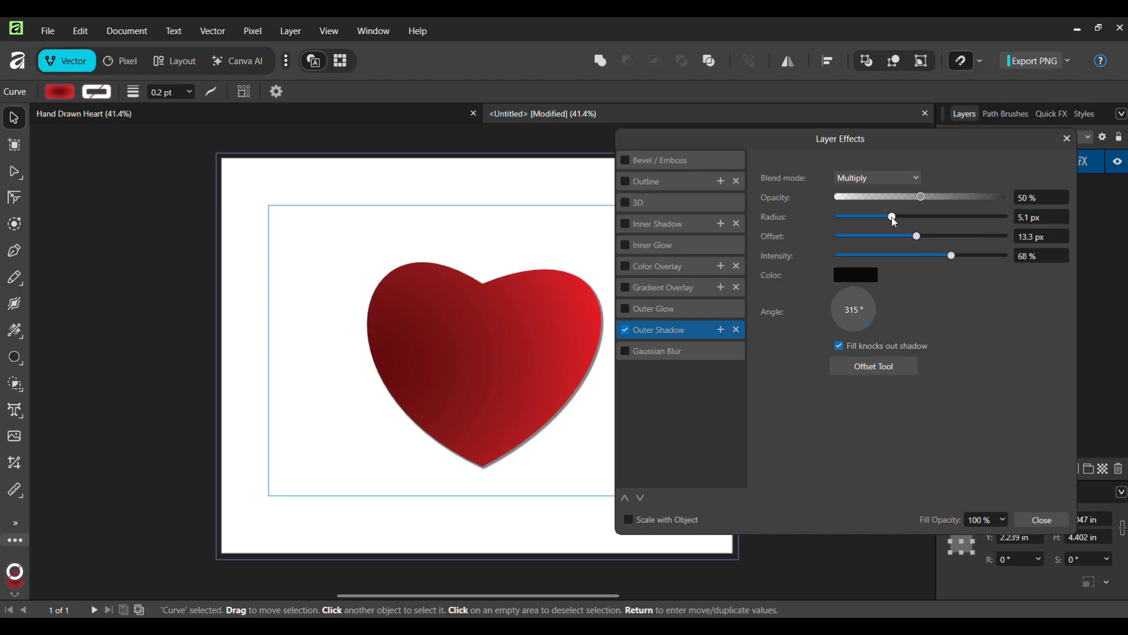